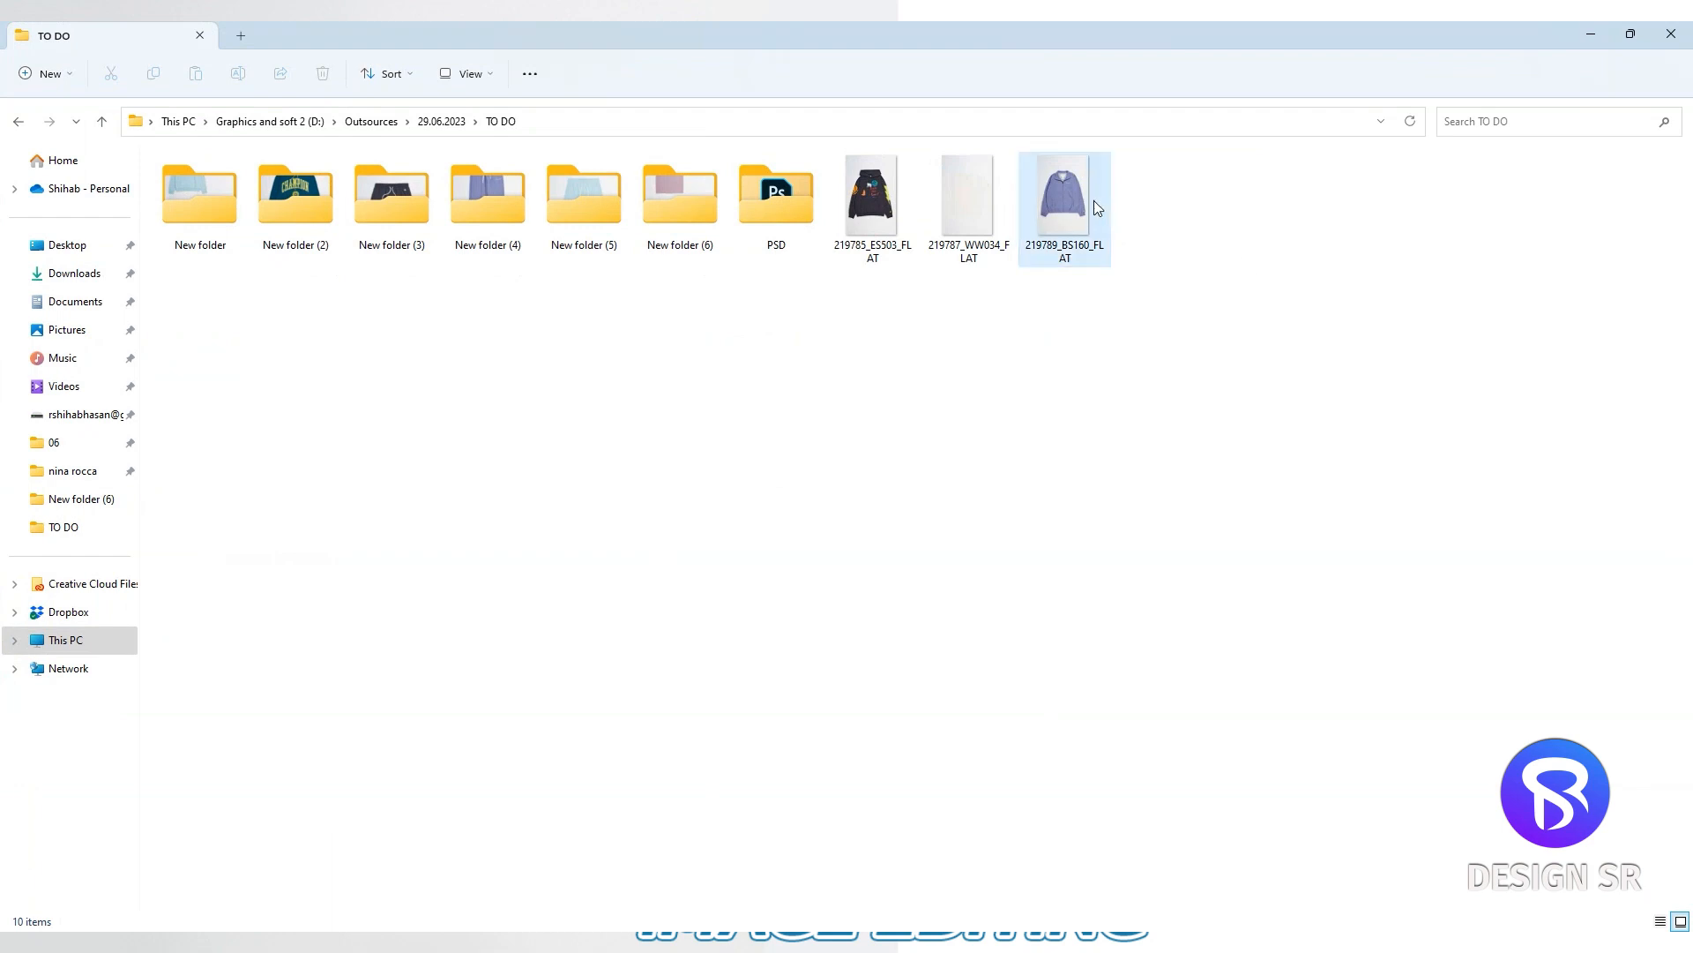
- Open the 219789_BS160_FLAT image in Photoshop and place a horizontal guide at the top edge of the jacket's collar
drag(1061, 208, 893, 111)
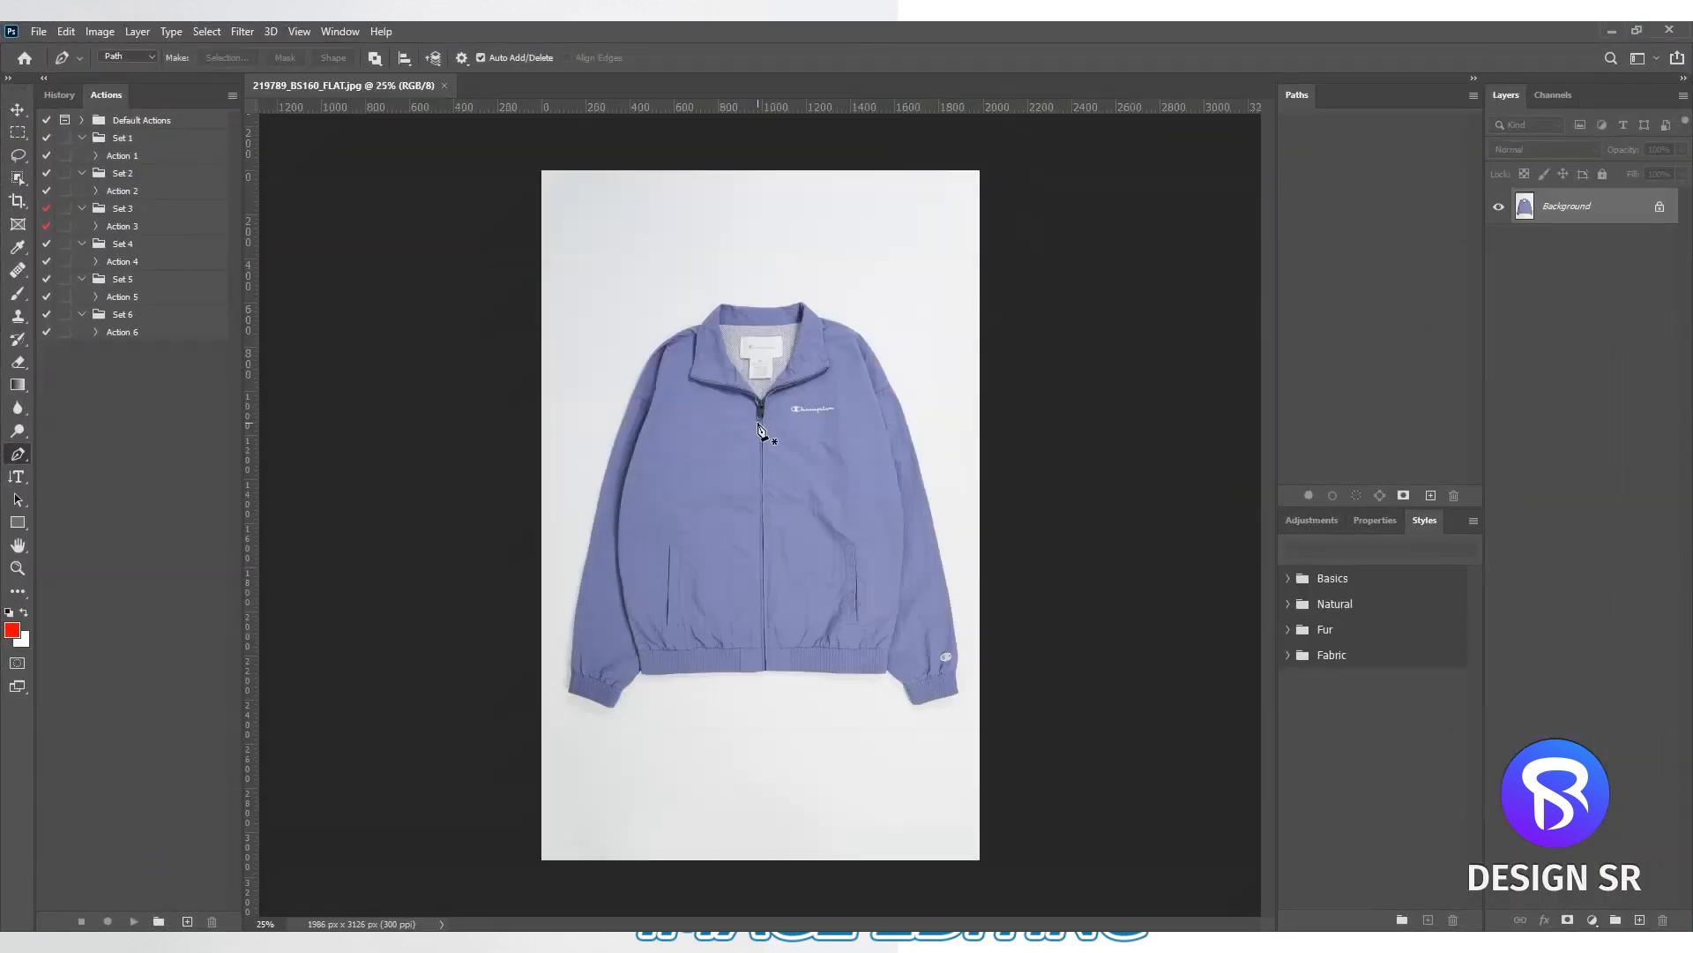
scroll(785, 371, up, 12)
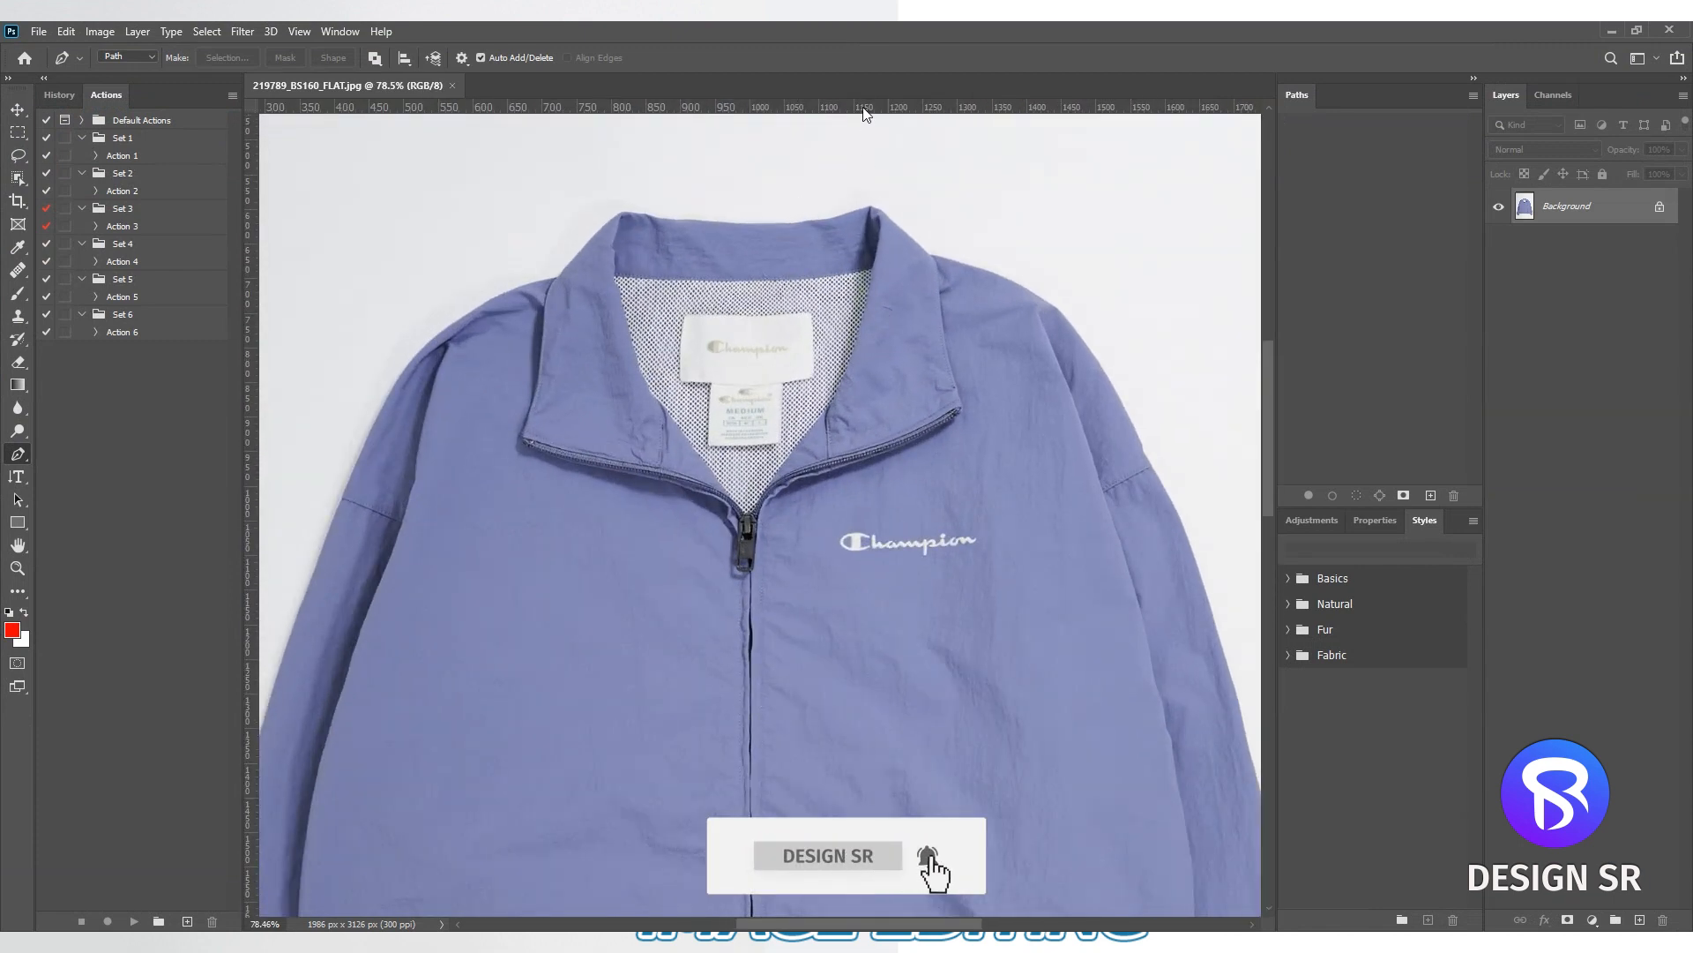
drag(863, 112, 855, 206)
- Add horizontal guides at the waistband's upper edge, the hem and the cuff bottoms, plus a vertical guide along the zipper
scroll(804, 465, down, 3)
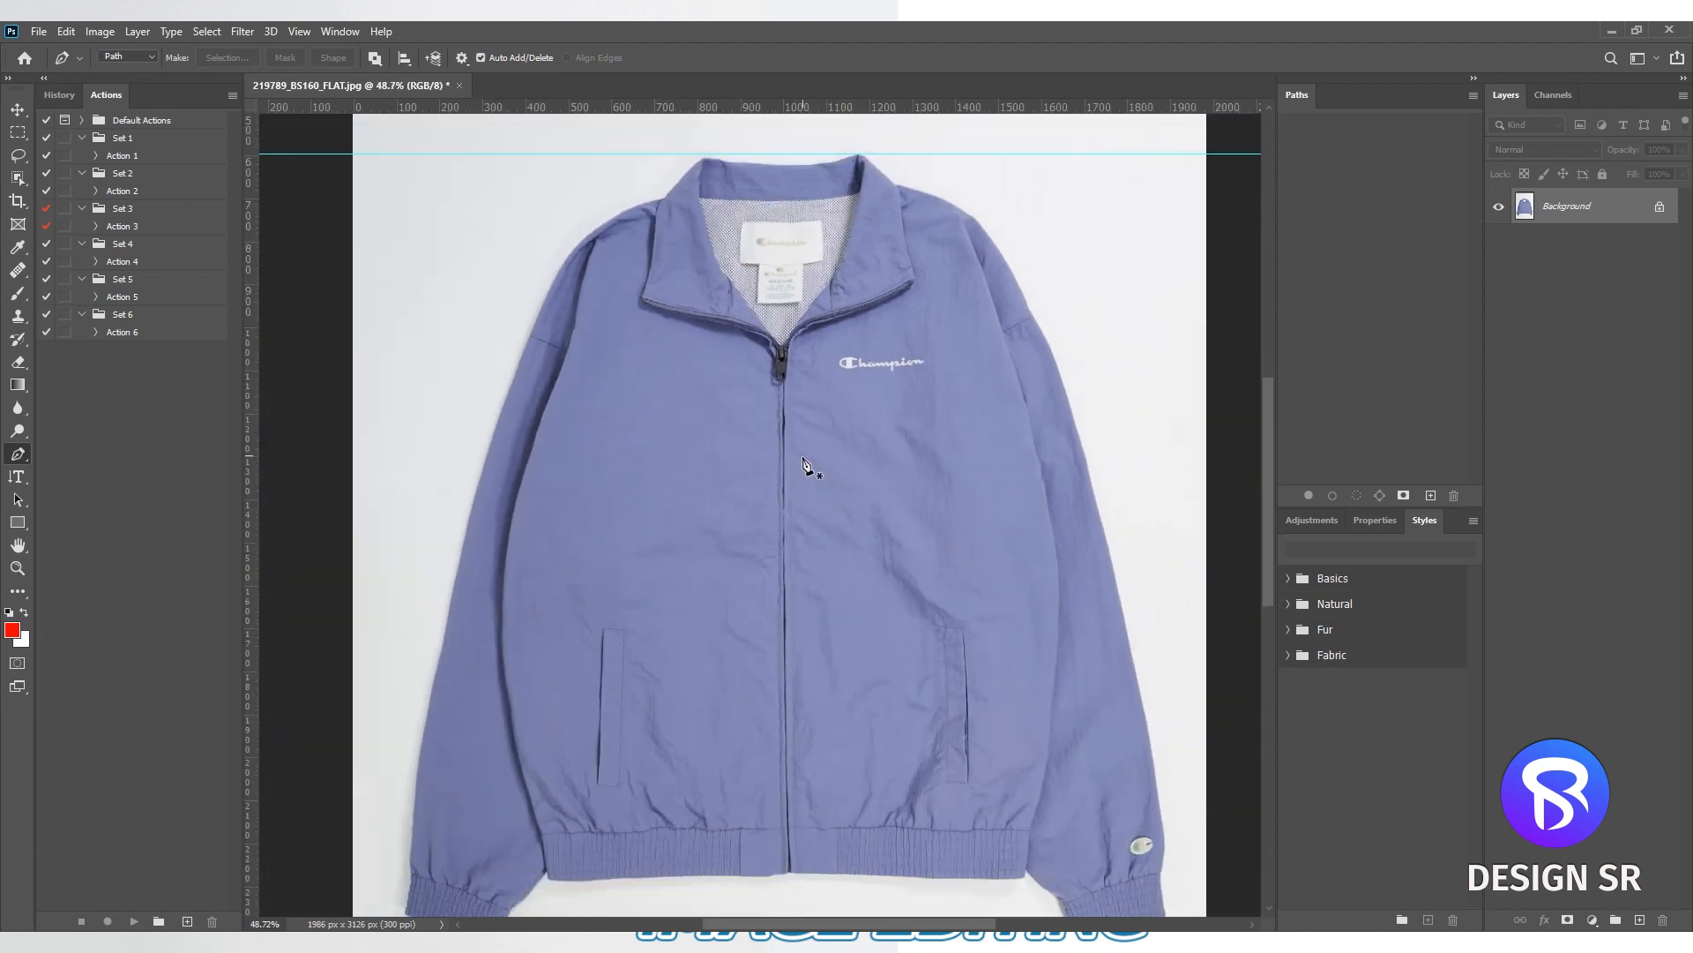
scroll(804, 465, down, 3)
drag(926, 110, 842, 758)
drag(932, 110, 860, 820)
scroll(864, 725, down, 1)
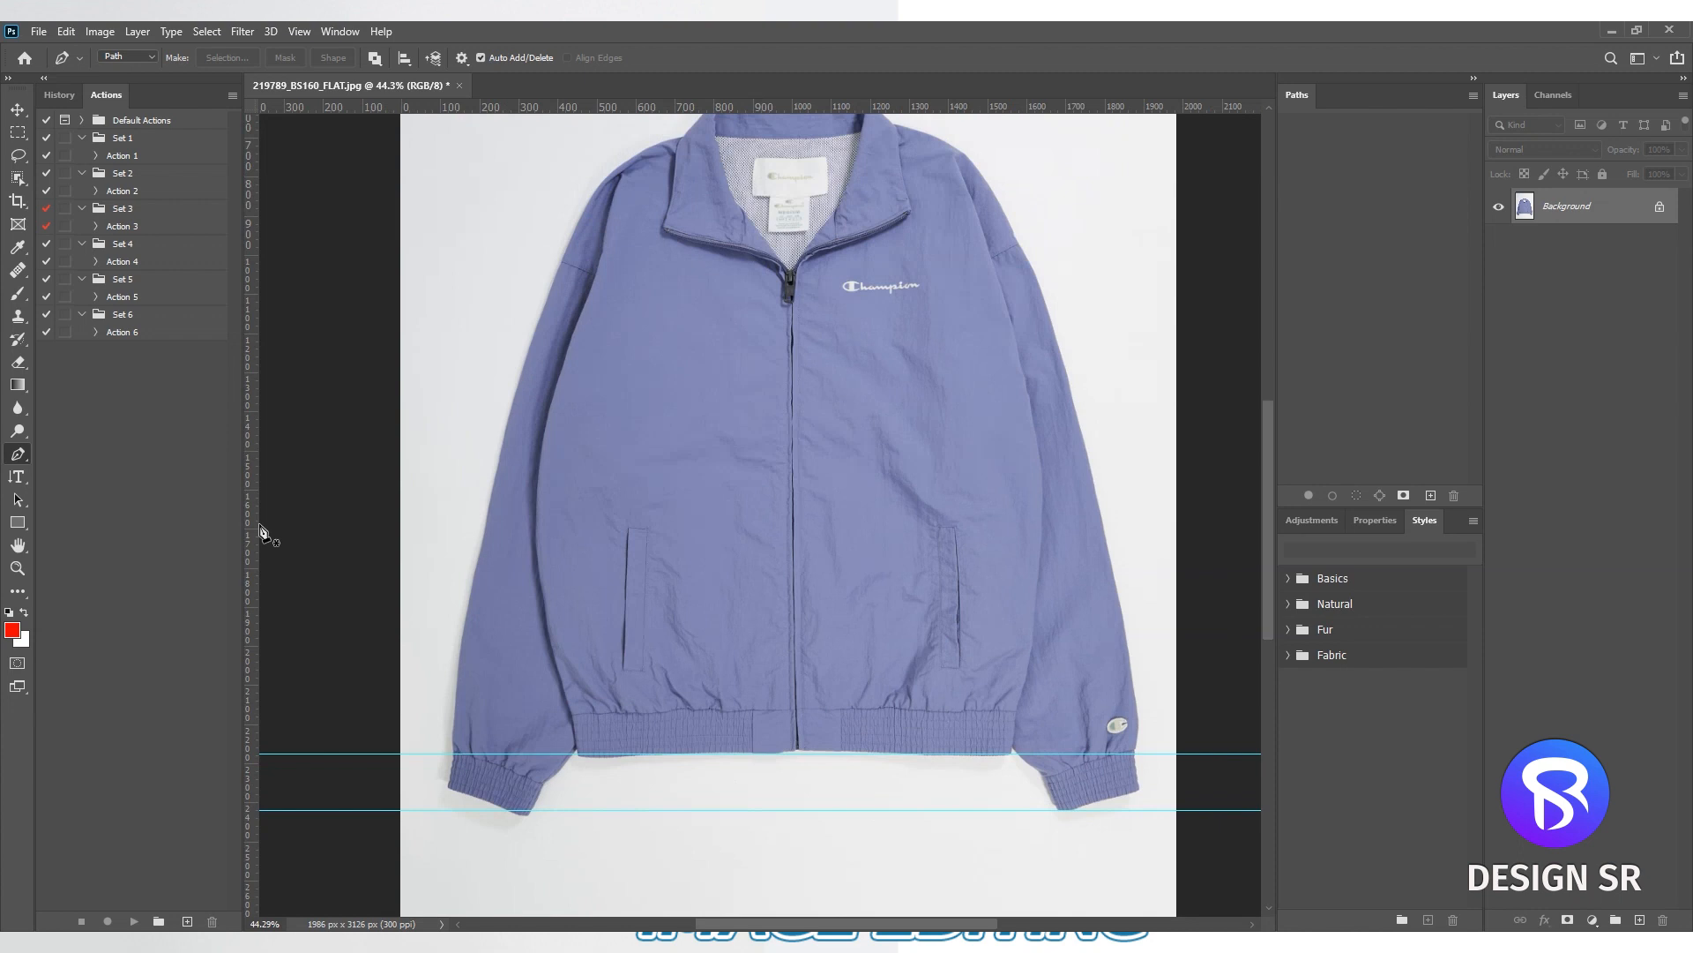
drag(253, 528, 792, 474)
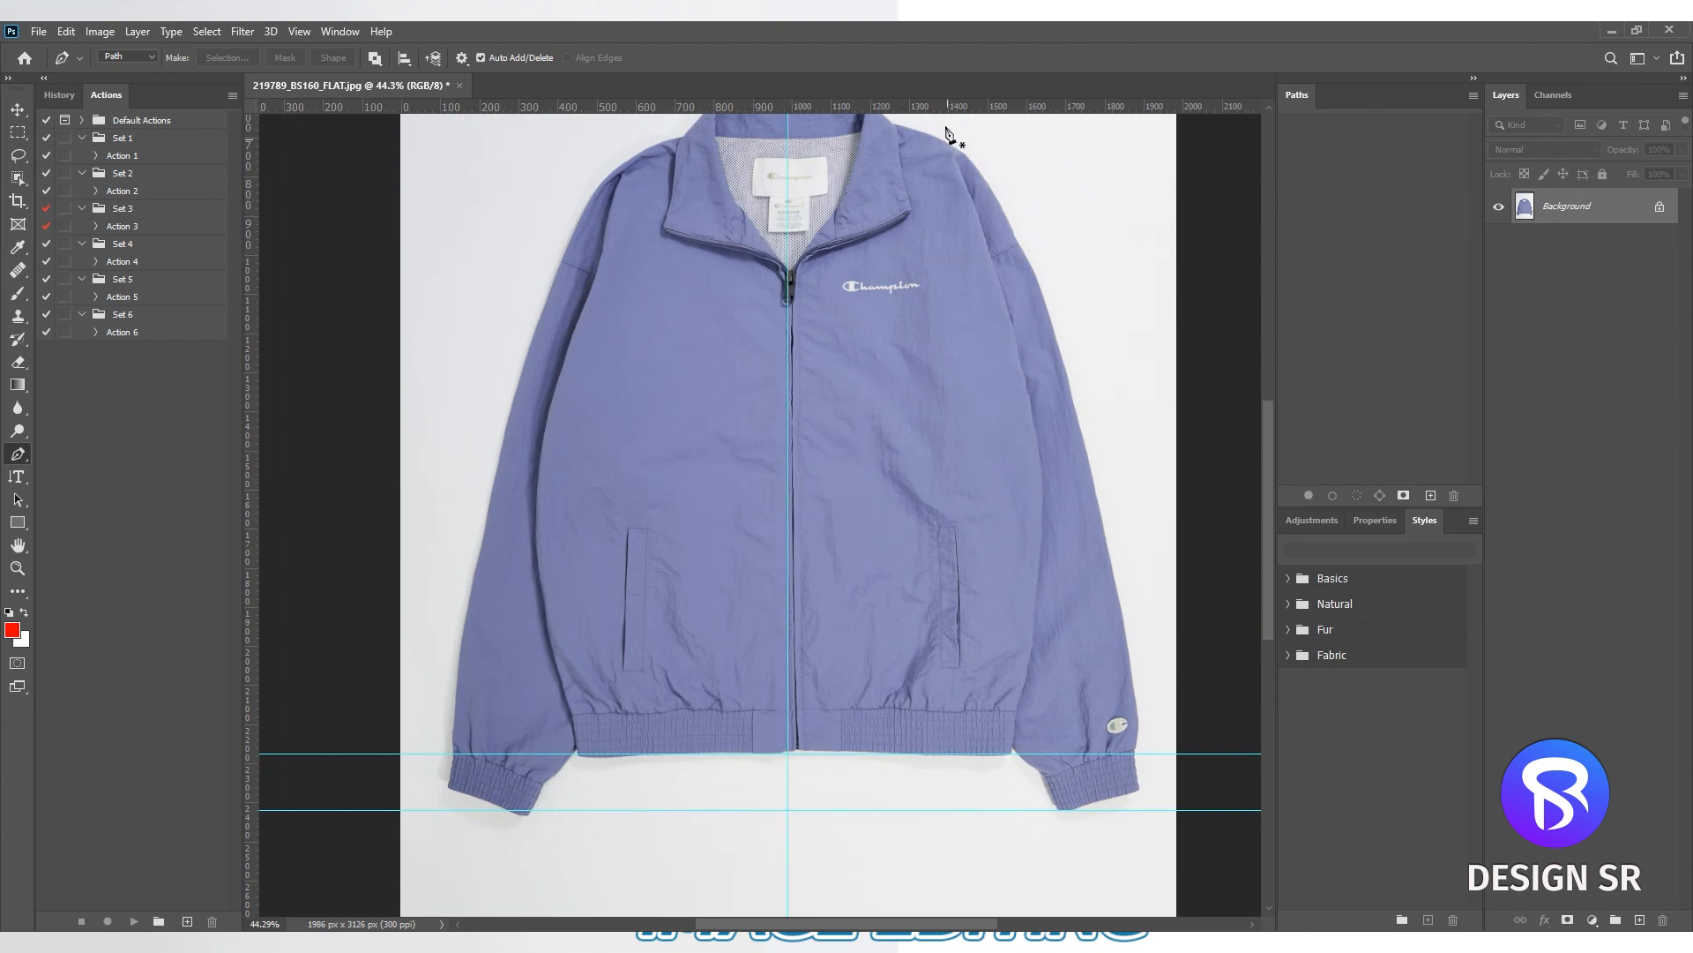
drag(941, 117, 864, 710)
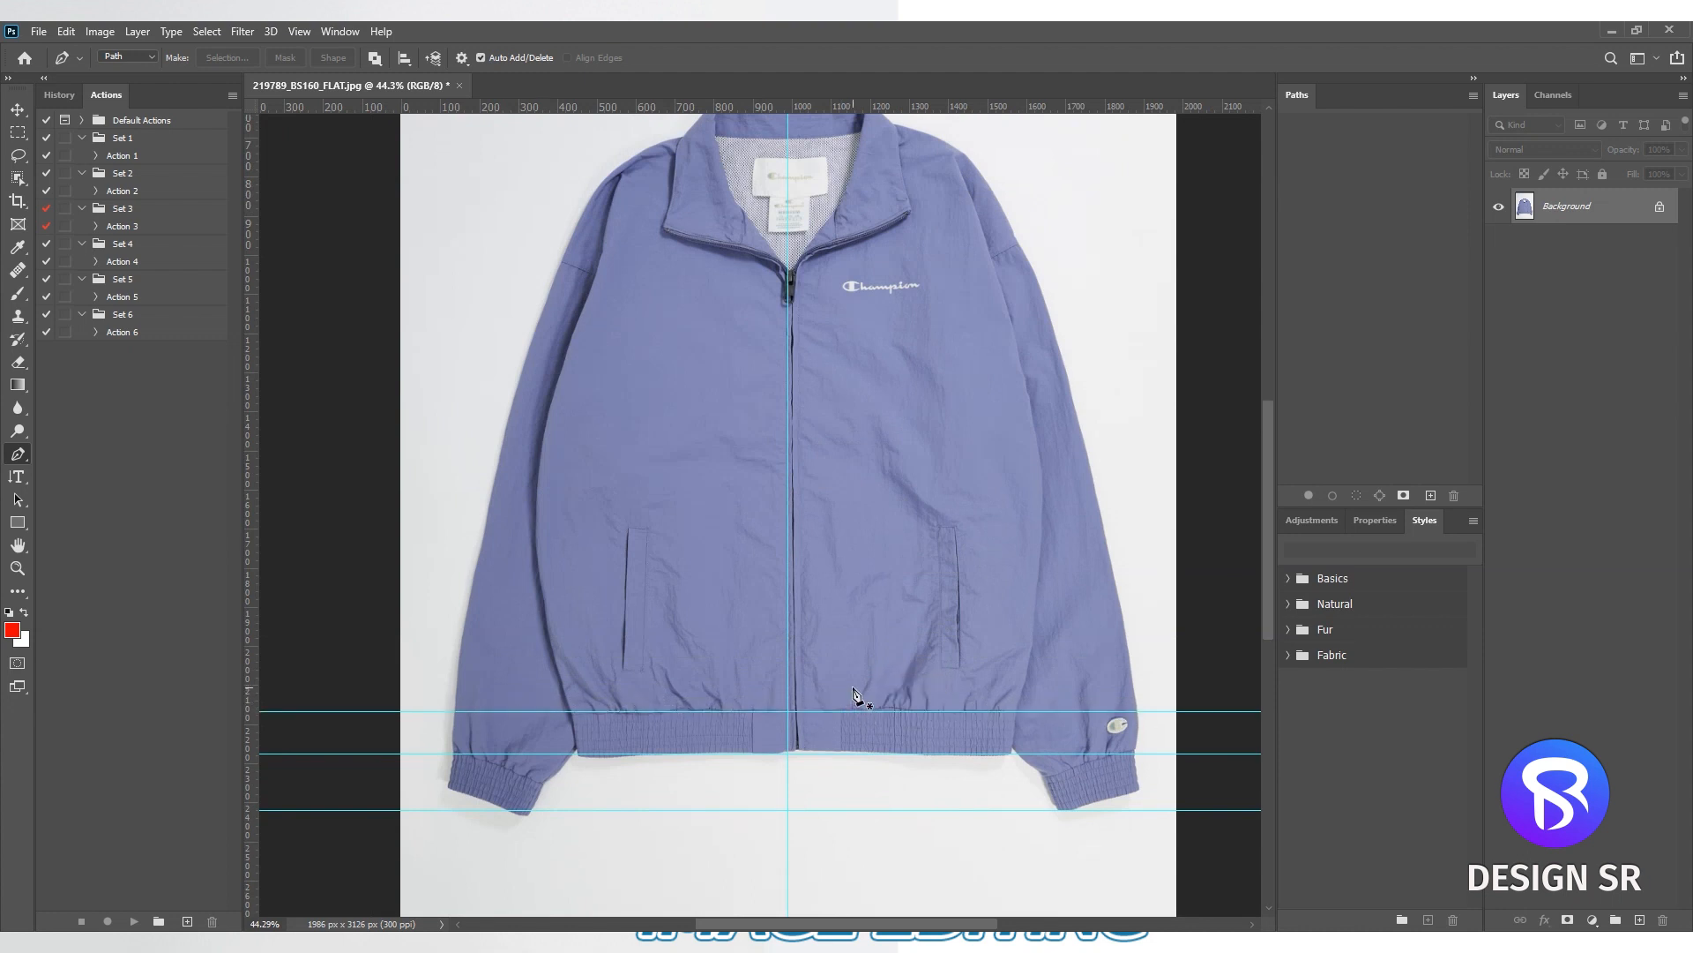
- Duplicate the Background layer and open the copy in Liquify with Show Backdrop off
key(ctrl+j)
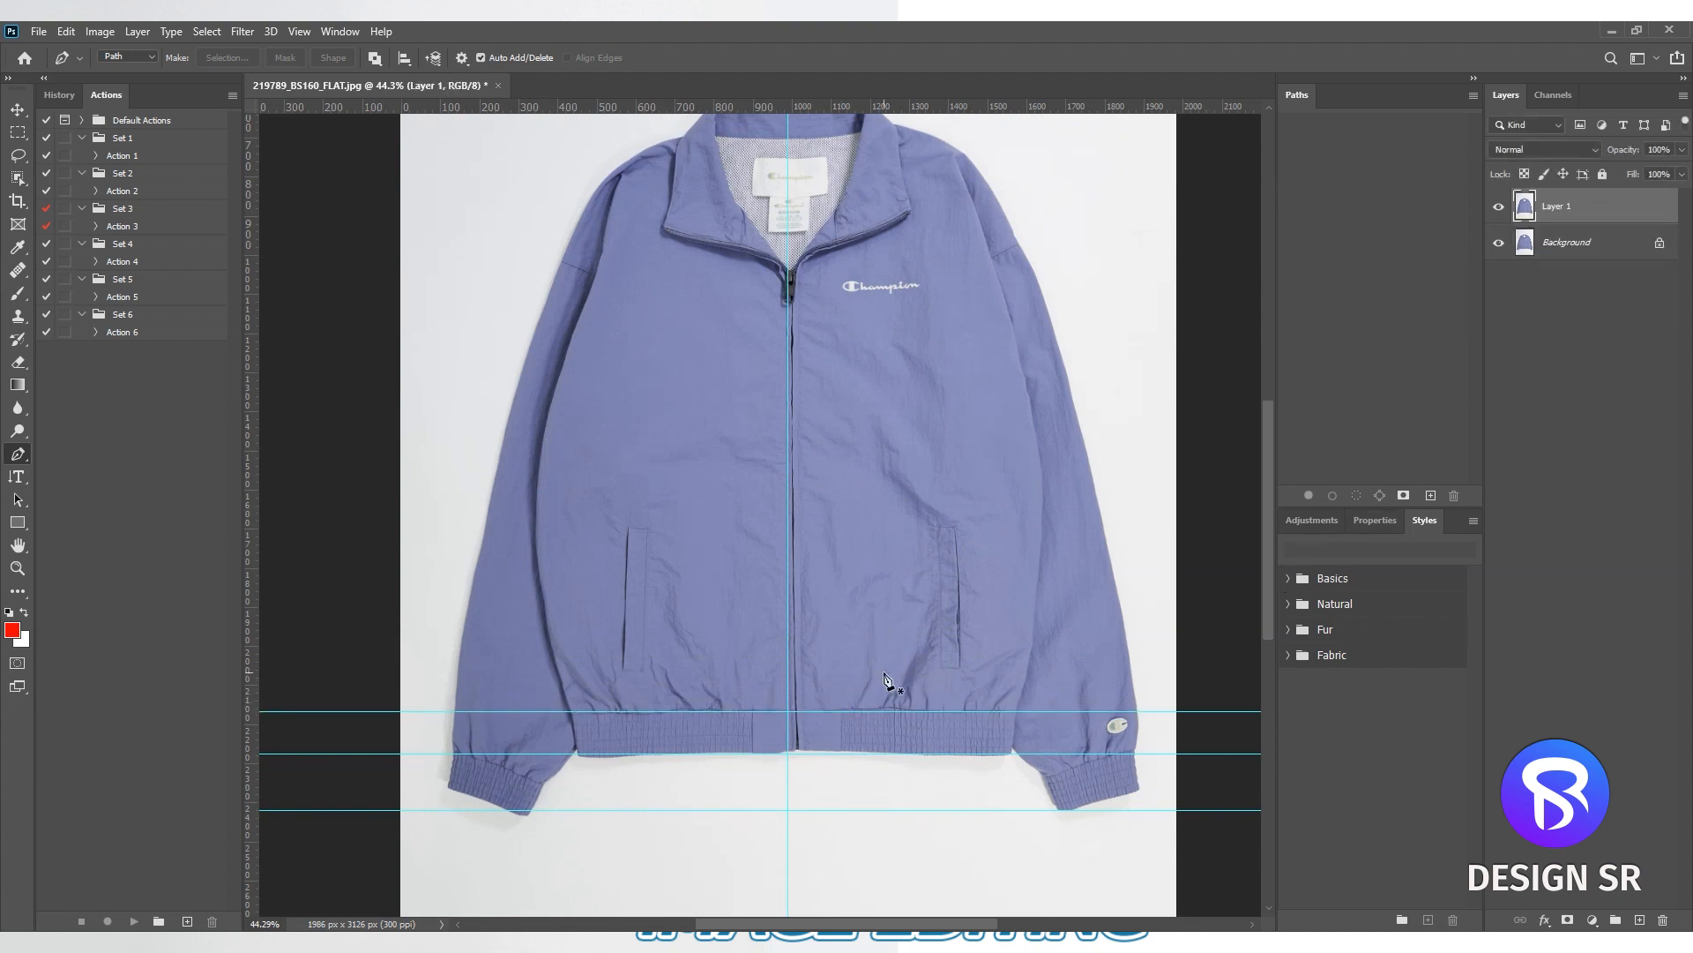
key(ctrl+shift+x)
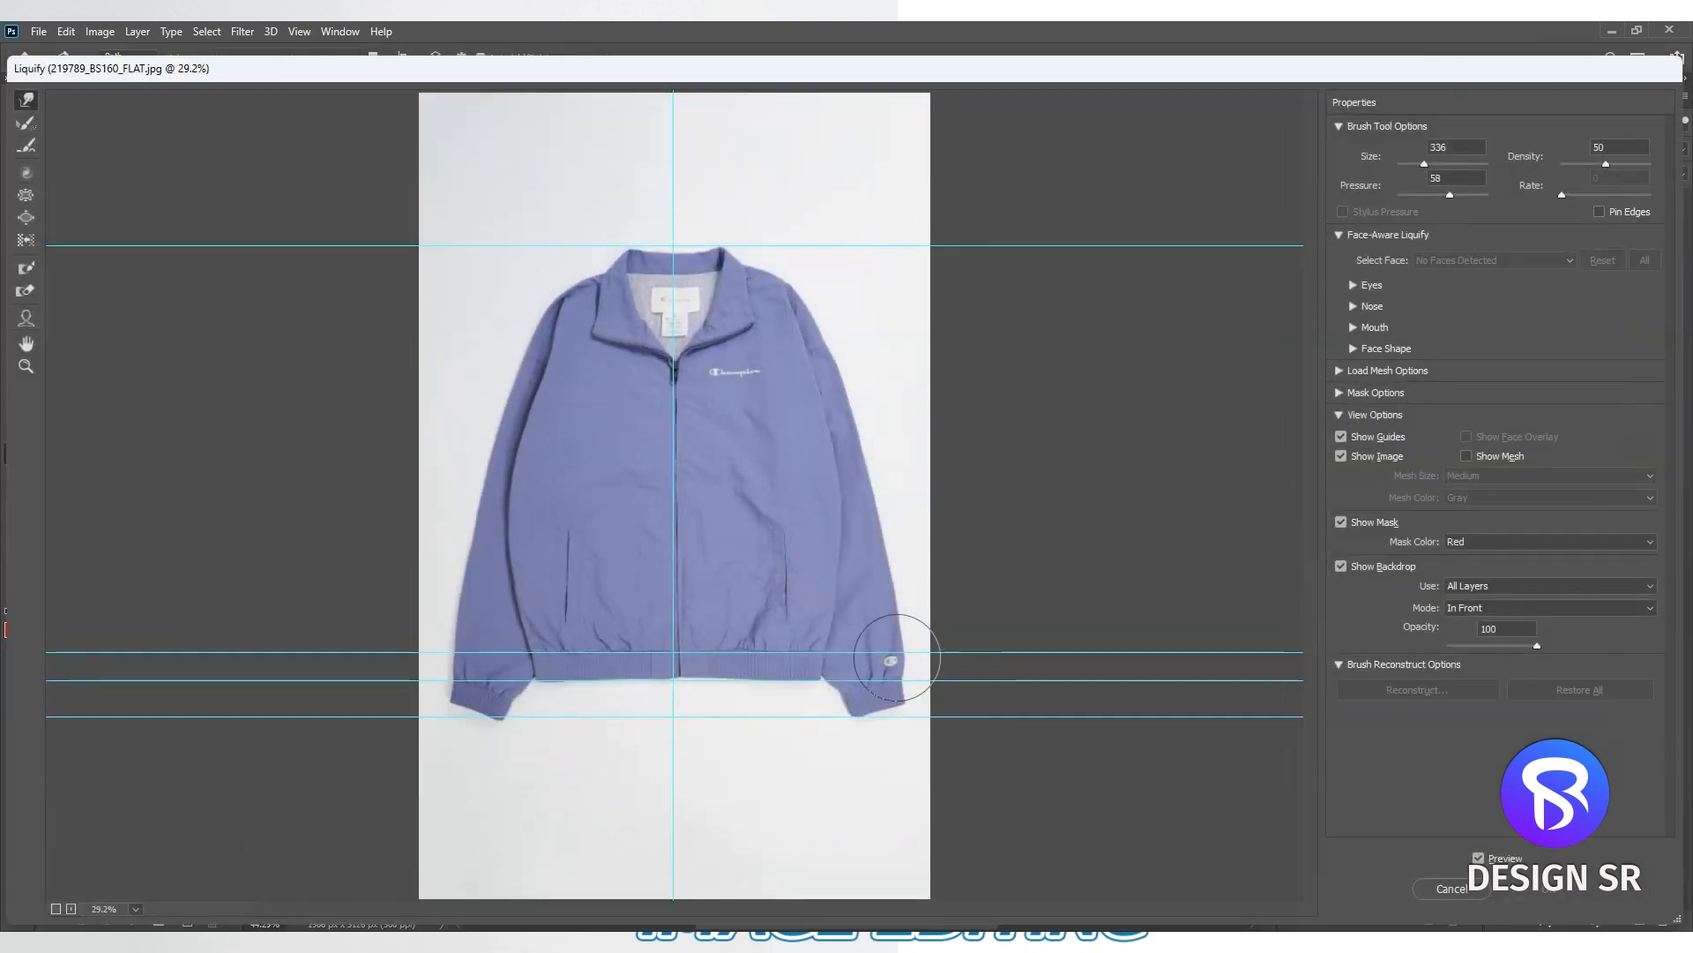
click(1342, 567)
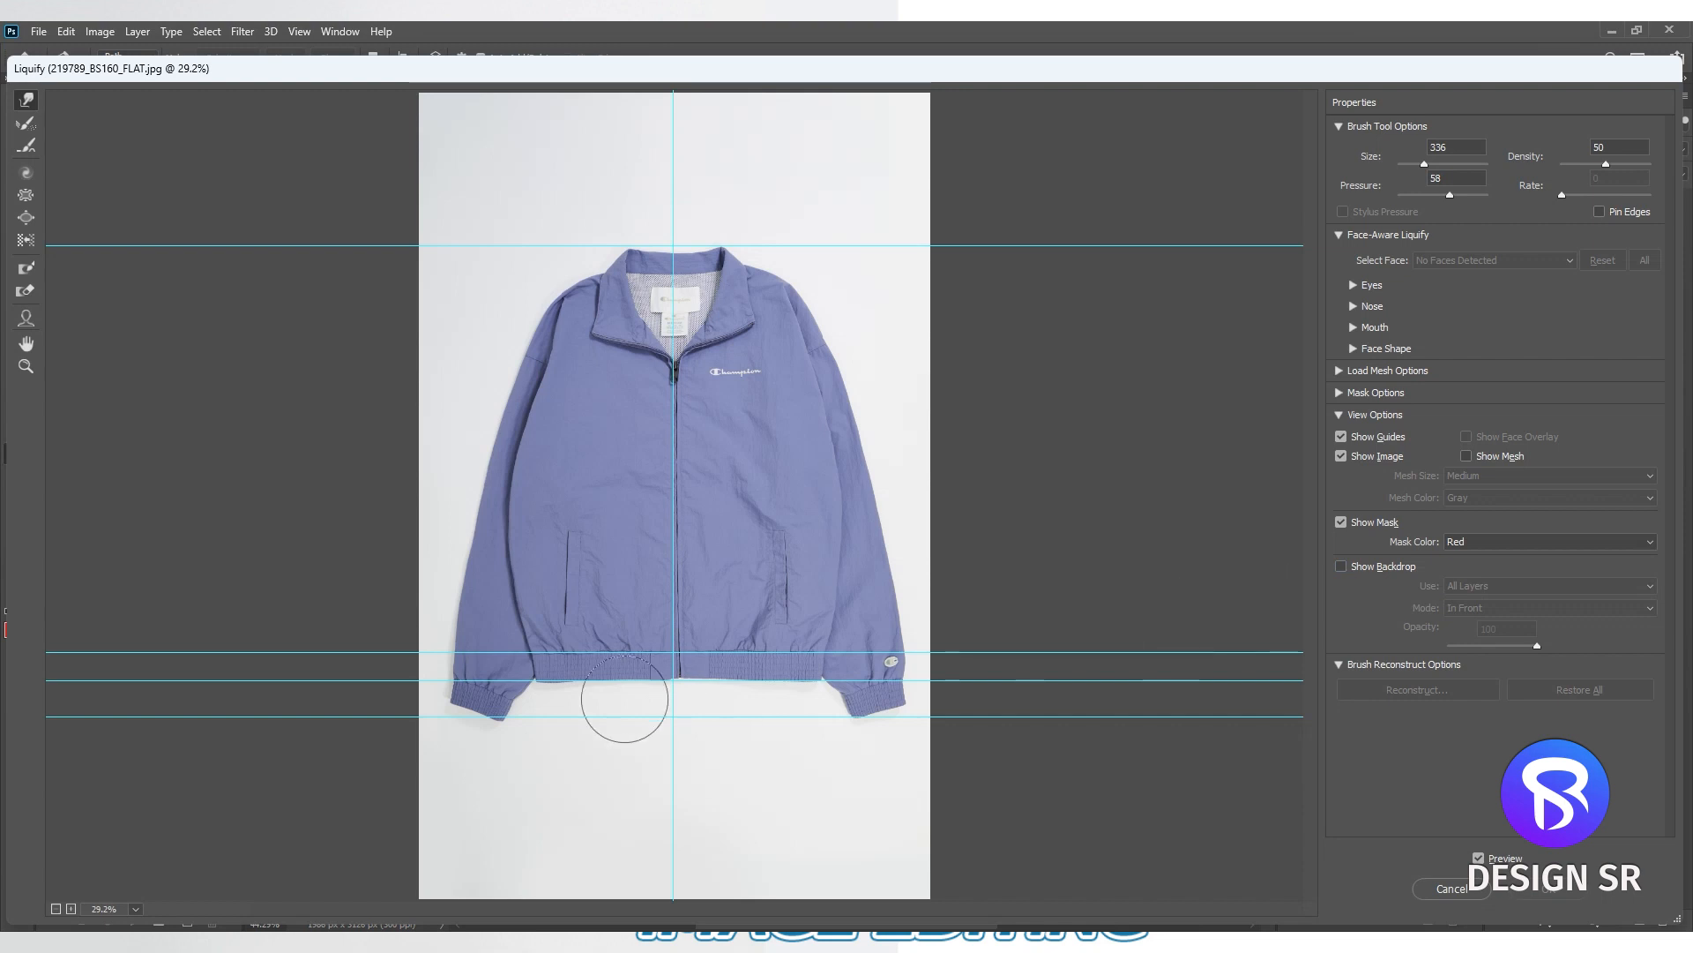
- Straighten the left half of the jacket's waistband and hem to the guides with the Forward Warp tool
ctrl+click(587, 700)
ctrl+click(587, 699)
ctrl+click(588, 700)
ctrl+click(588, 699)
drag(501, 448, 697, 759)
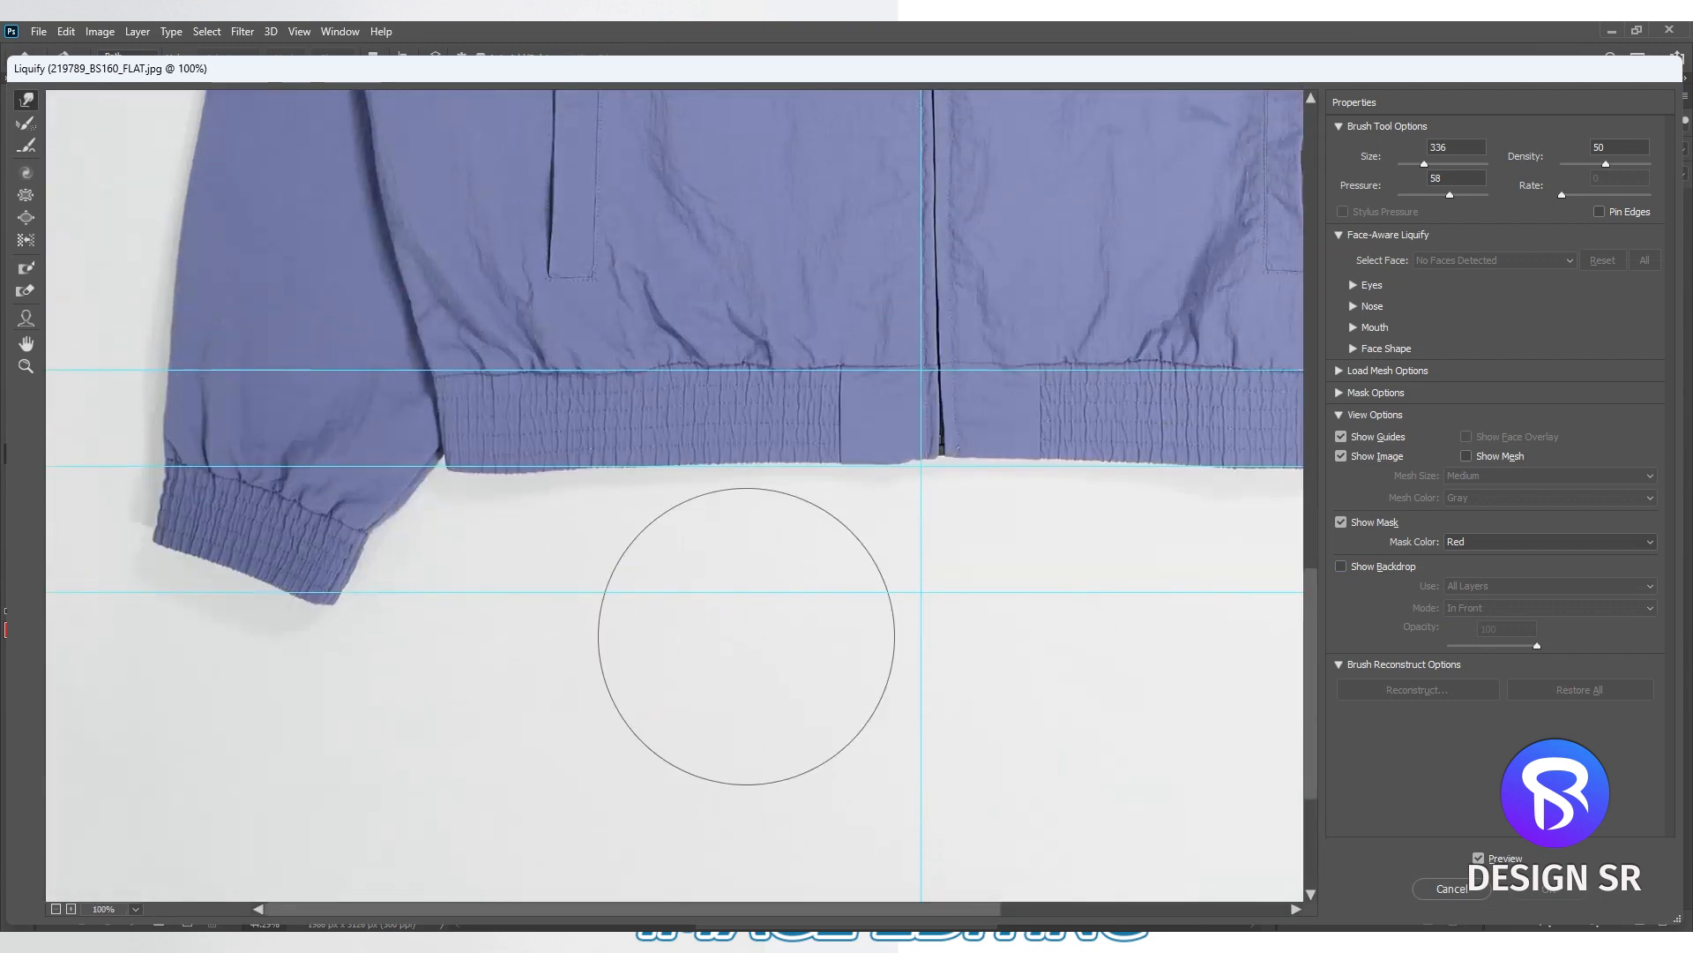
drag(675, 332, 681, 352)
drag(701, 294, 699, 310)
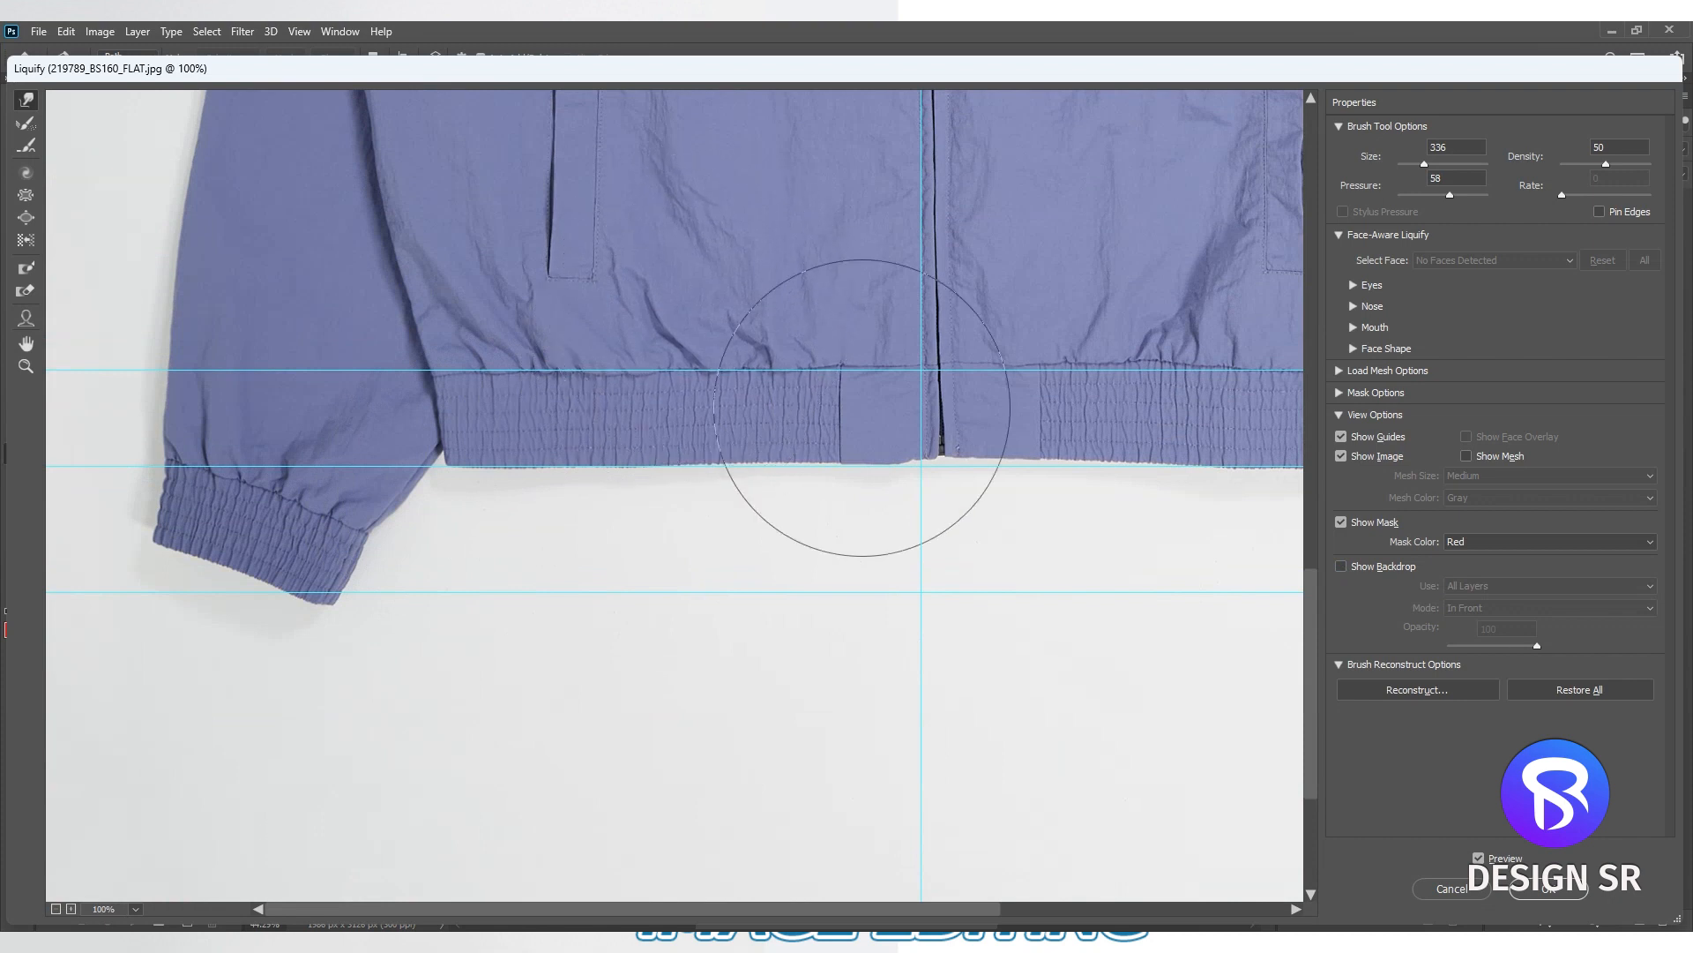
drag(771, 416, 776, 428)
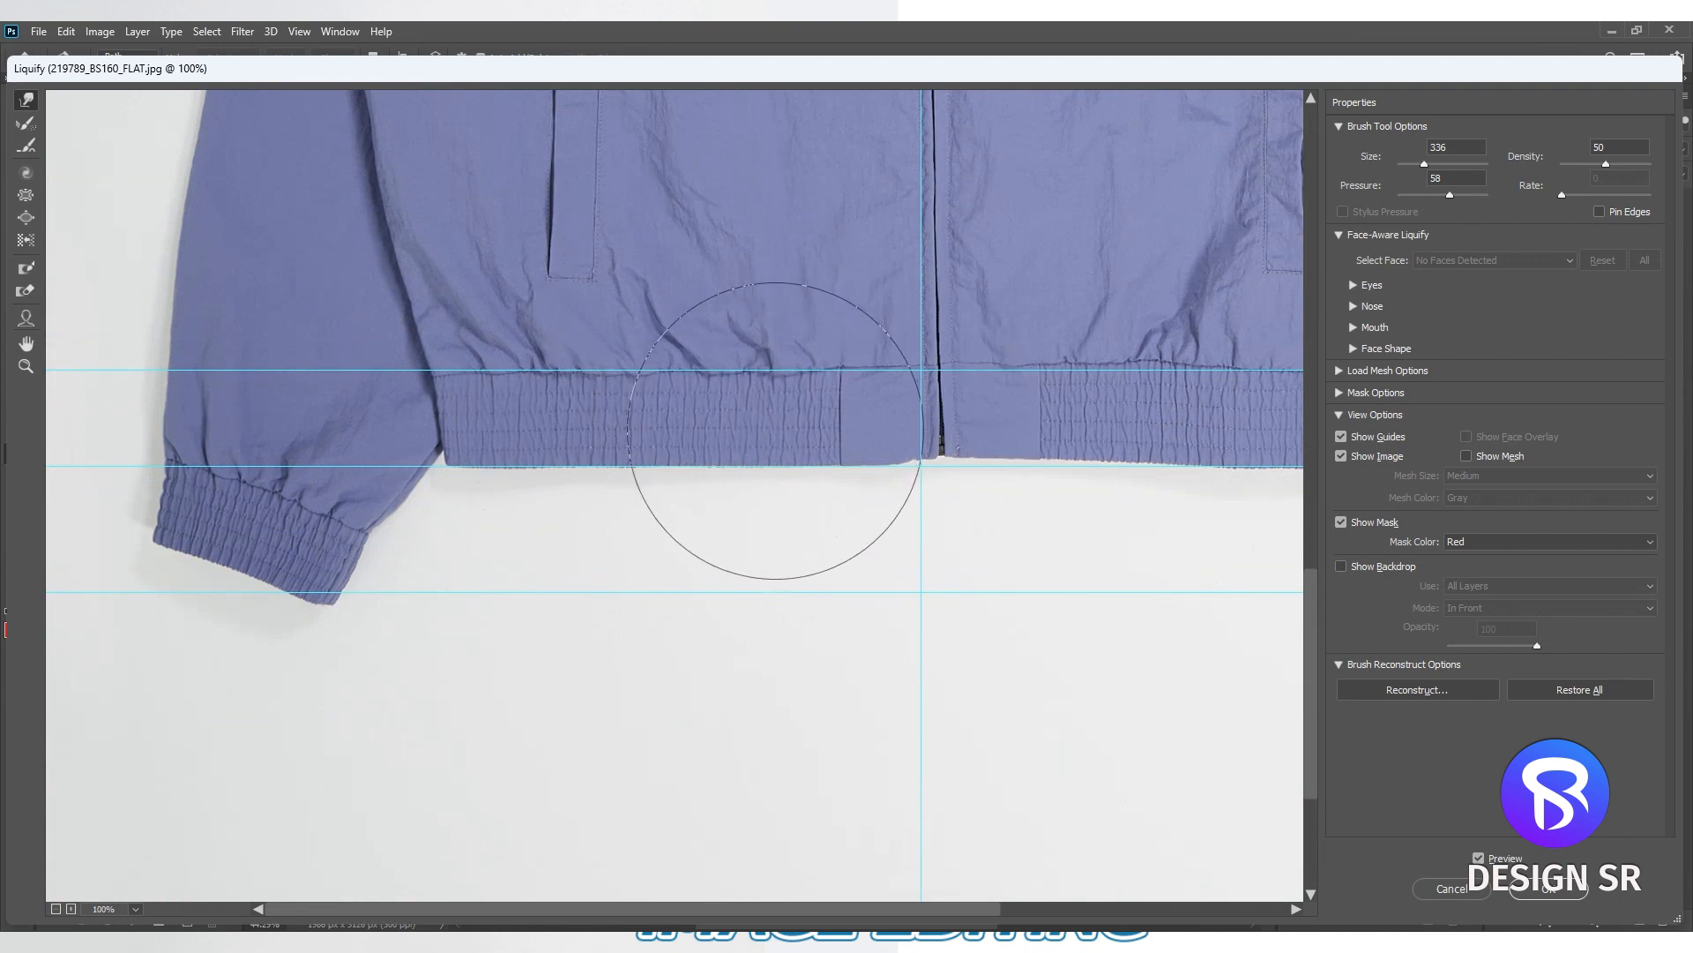
mouse_move(719, 374)
mouse_down()
mouse_move(533, 404)
mouse_move(703, 384)
mouse_up()
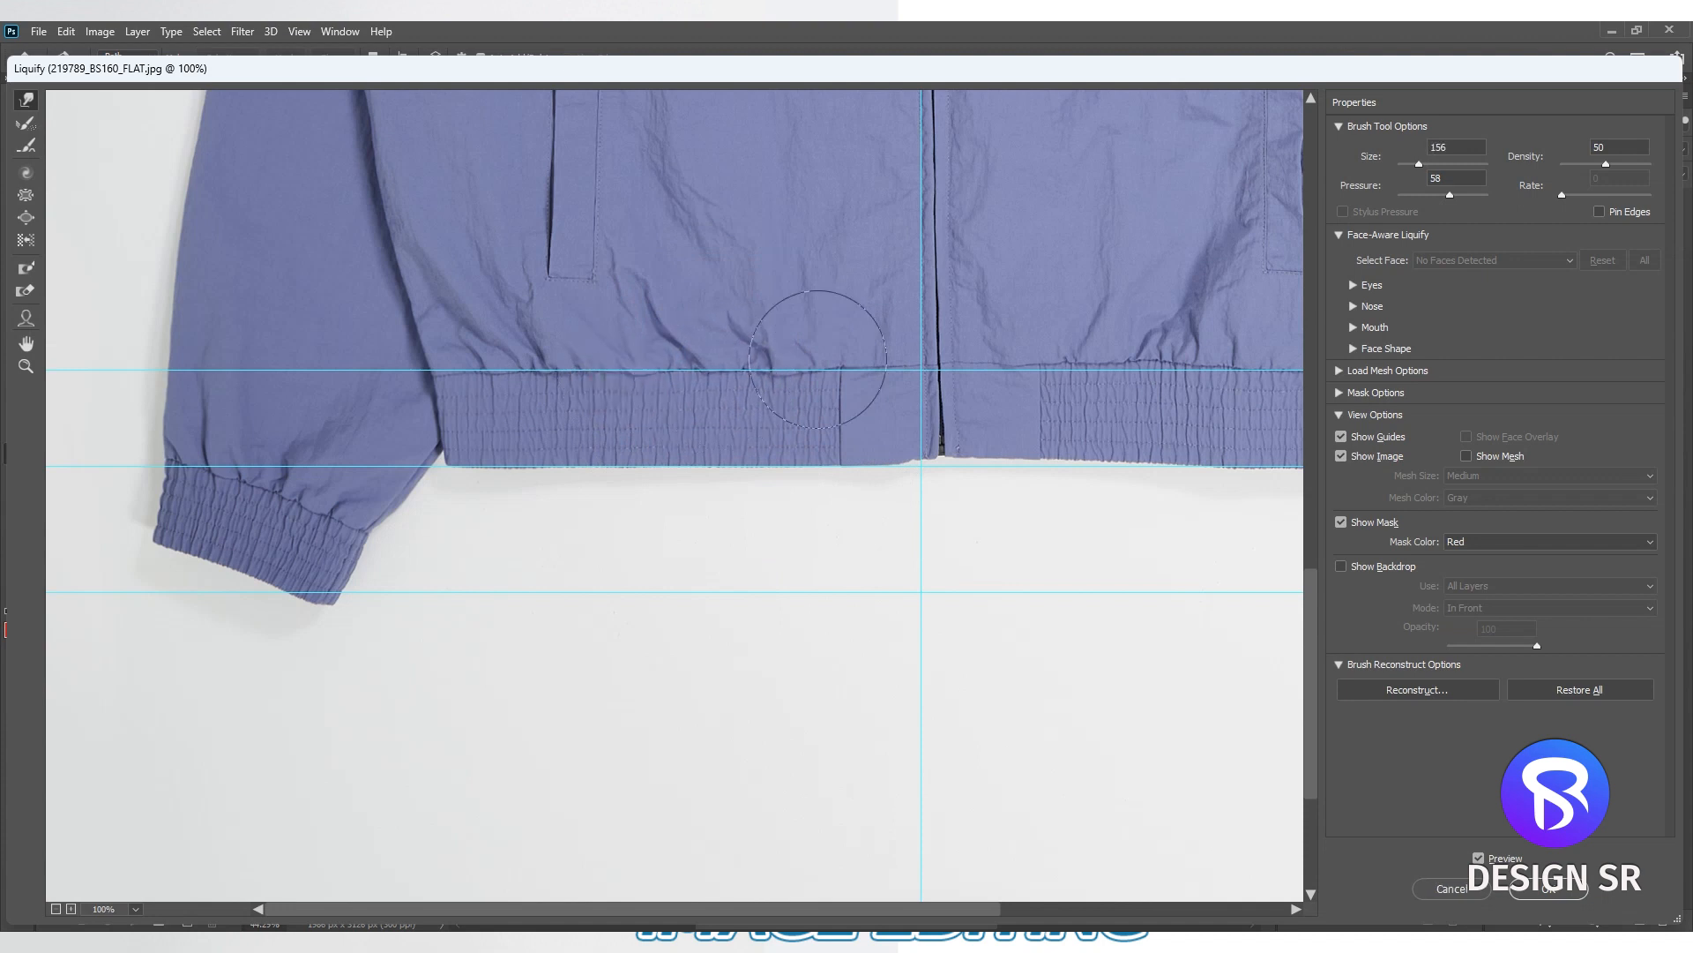
- Level the right half of the waistband and hem against the horizontal guides with Forward Warp strokes
drag(918, 361, 624, 450)
mouse_move(625, 450)
mouse_down()
mouse_move(926, 451)
mouse_move(870, 485)
mouse_up()
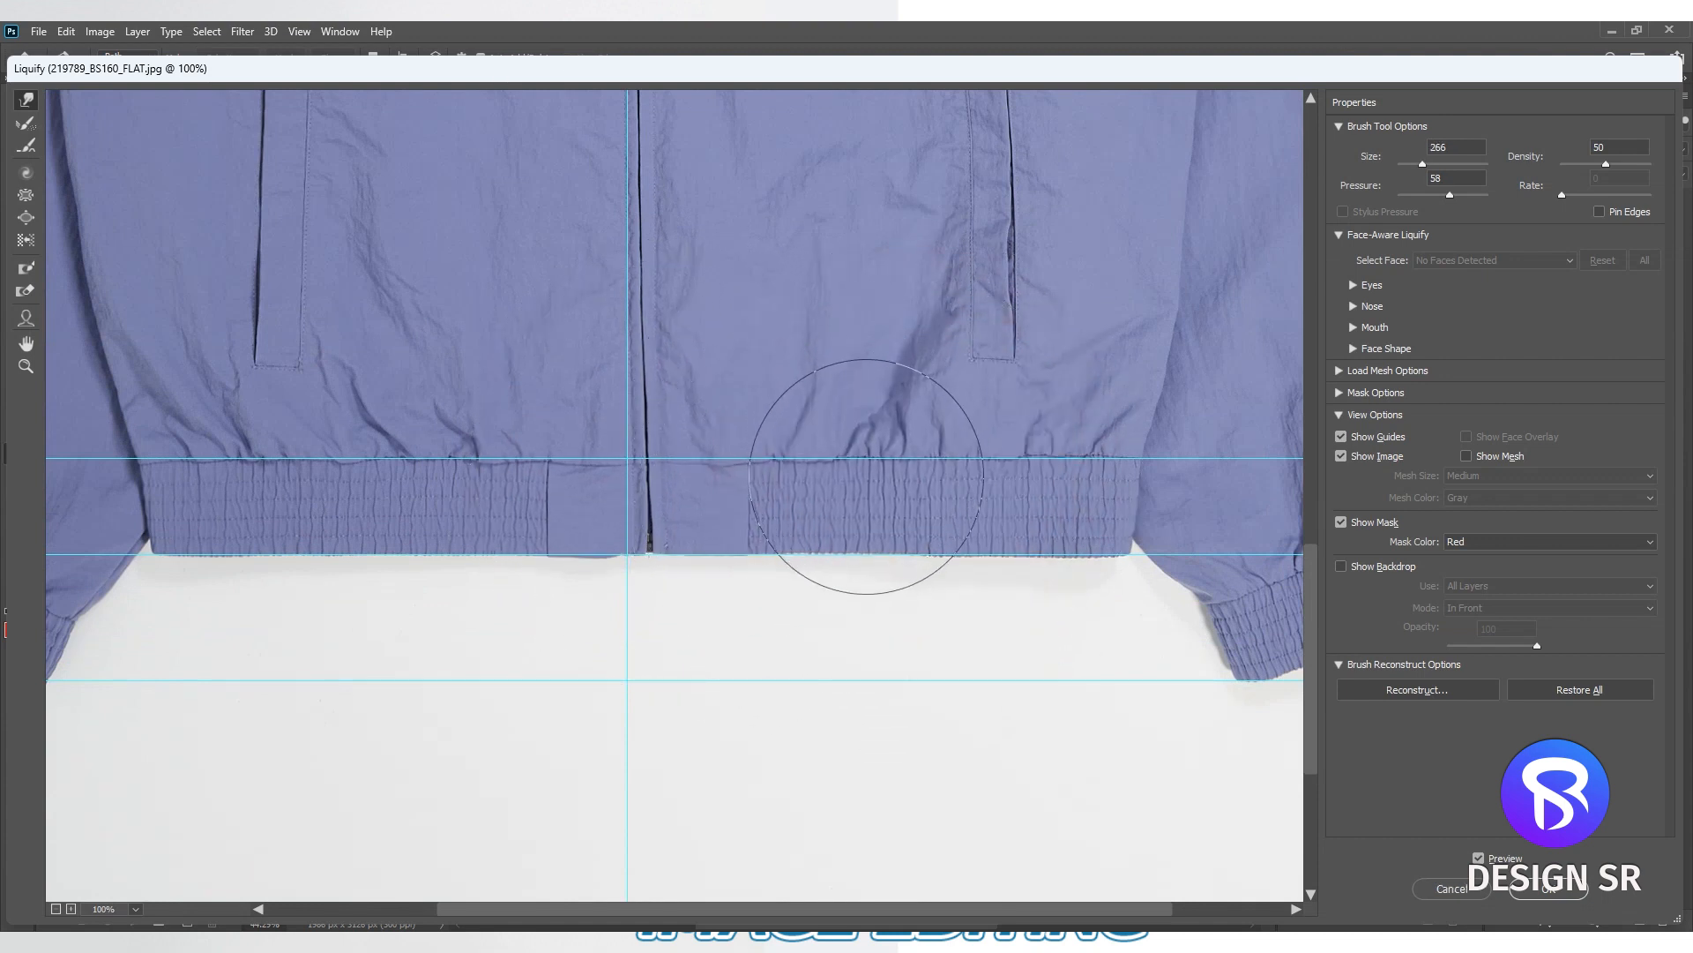
drag(953, 552, 754, 597)
drag(620, 627, 779, 618)
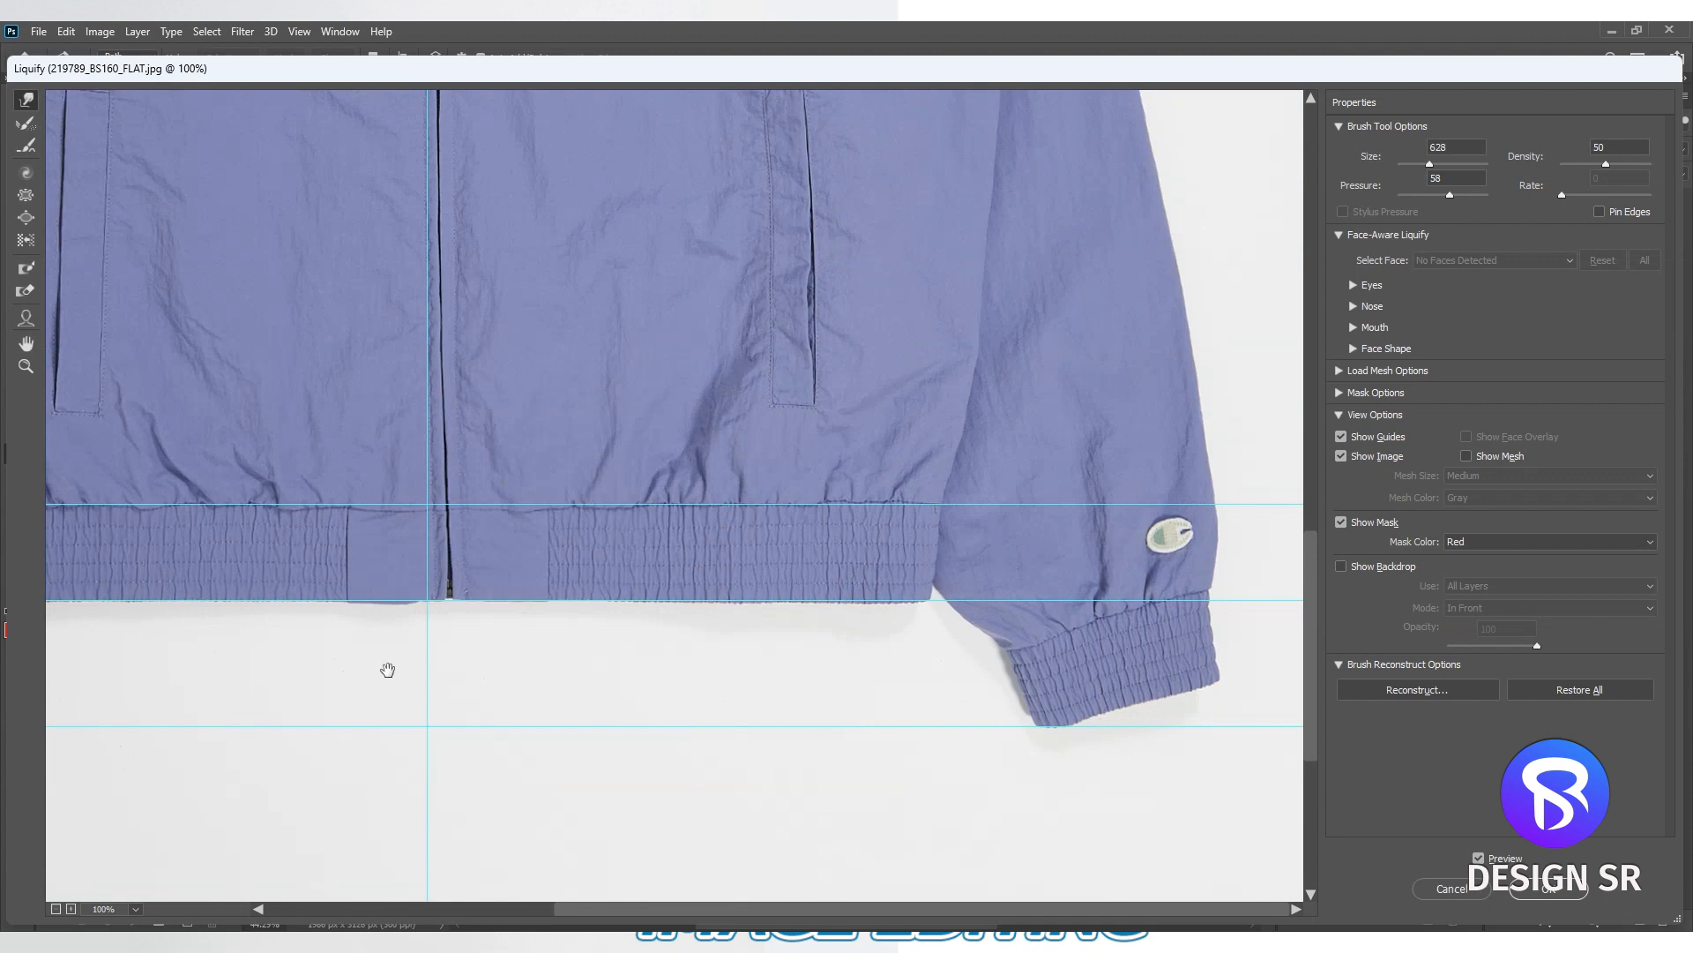
- Warp the lower edge of the left cuff into a cleaner shape near the lowest guide
drag(386, 669, 882, 569)
mouse_move(491, 627)
mouse_down()
mouse_move(492, 613)
mouse_move(394, 649)
mouse_up()
drag(301, 727, 338, 695)
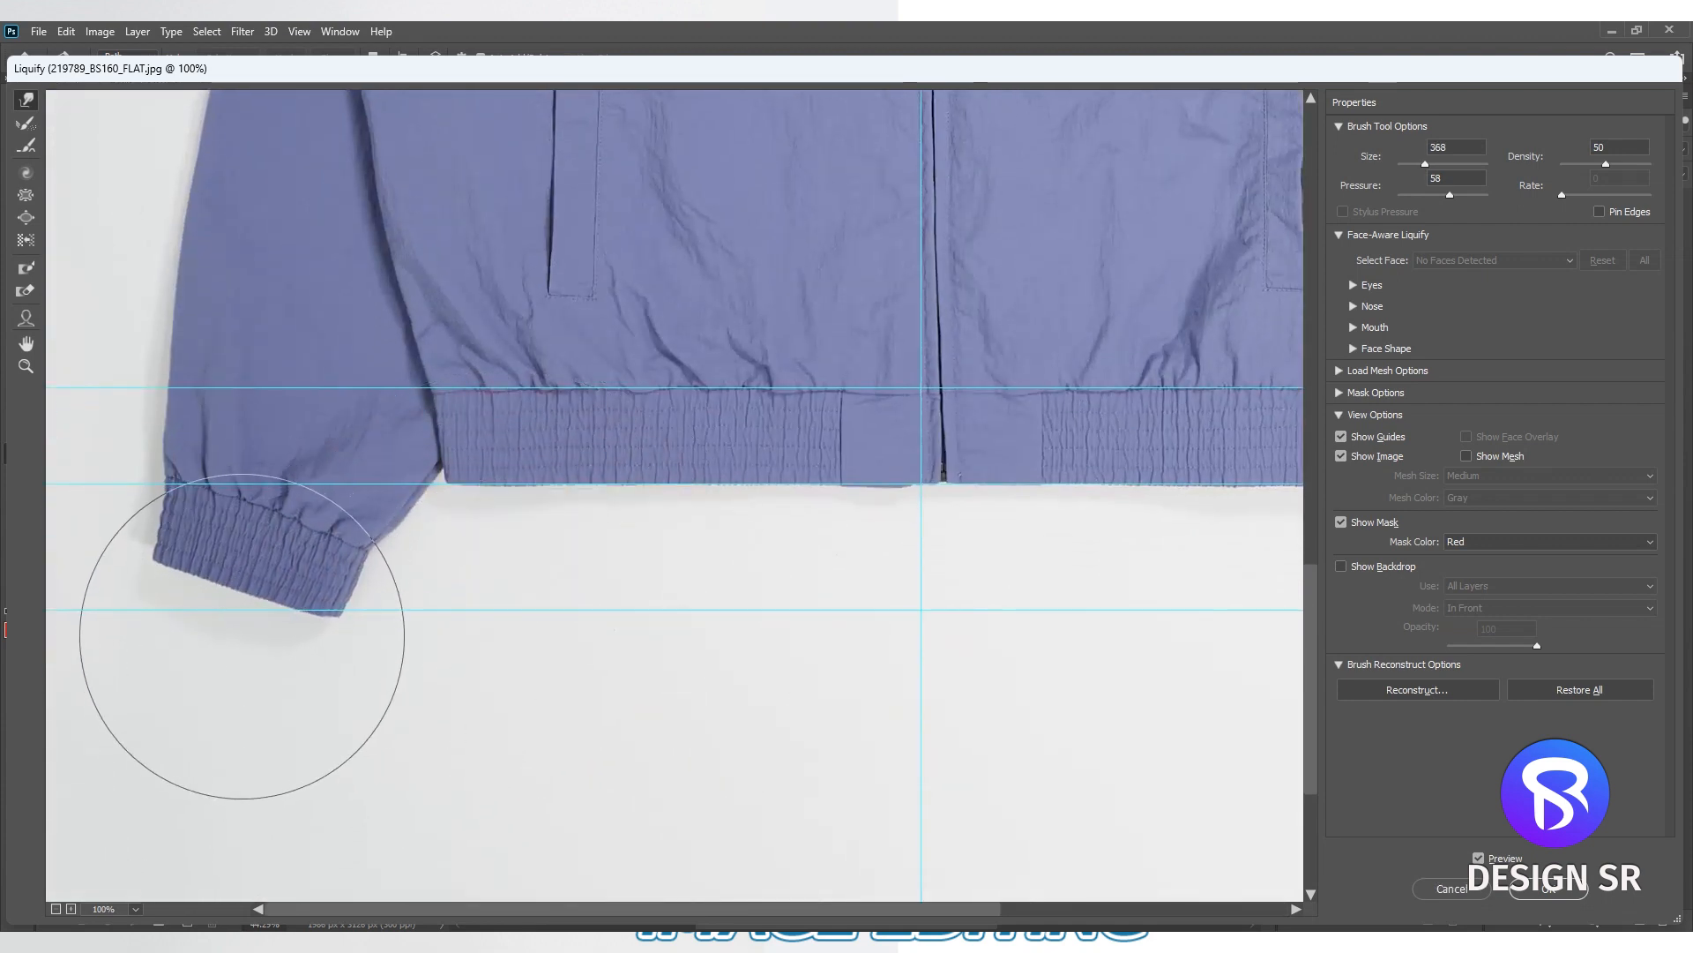
drag(383, 672, 283, 668)
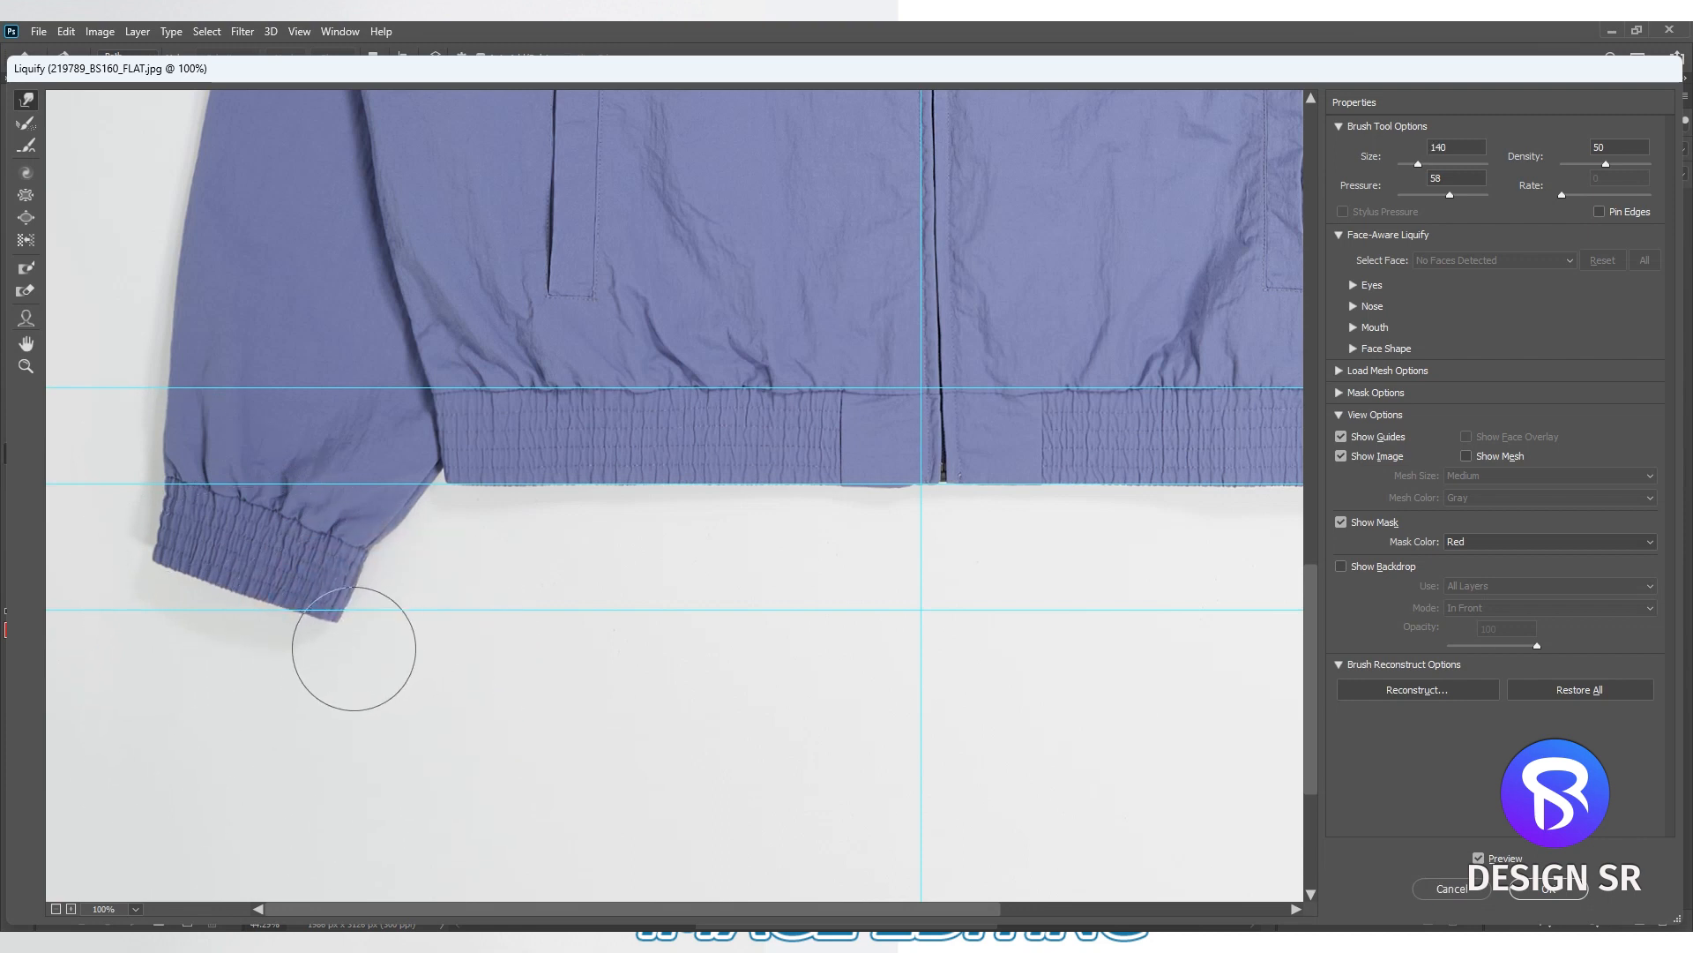
- Smooth the outer contour of the left sleeve with a large warp brush of size 515
drag(445, 319, 439, 533)
drag(441, 268, 450, 526)
alt+click(435, 526)
mouse_move(148, 450)
mouse_down()
mouse_move(258, 452)
mouse_move(182, 445)
mouse_up()
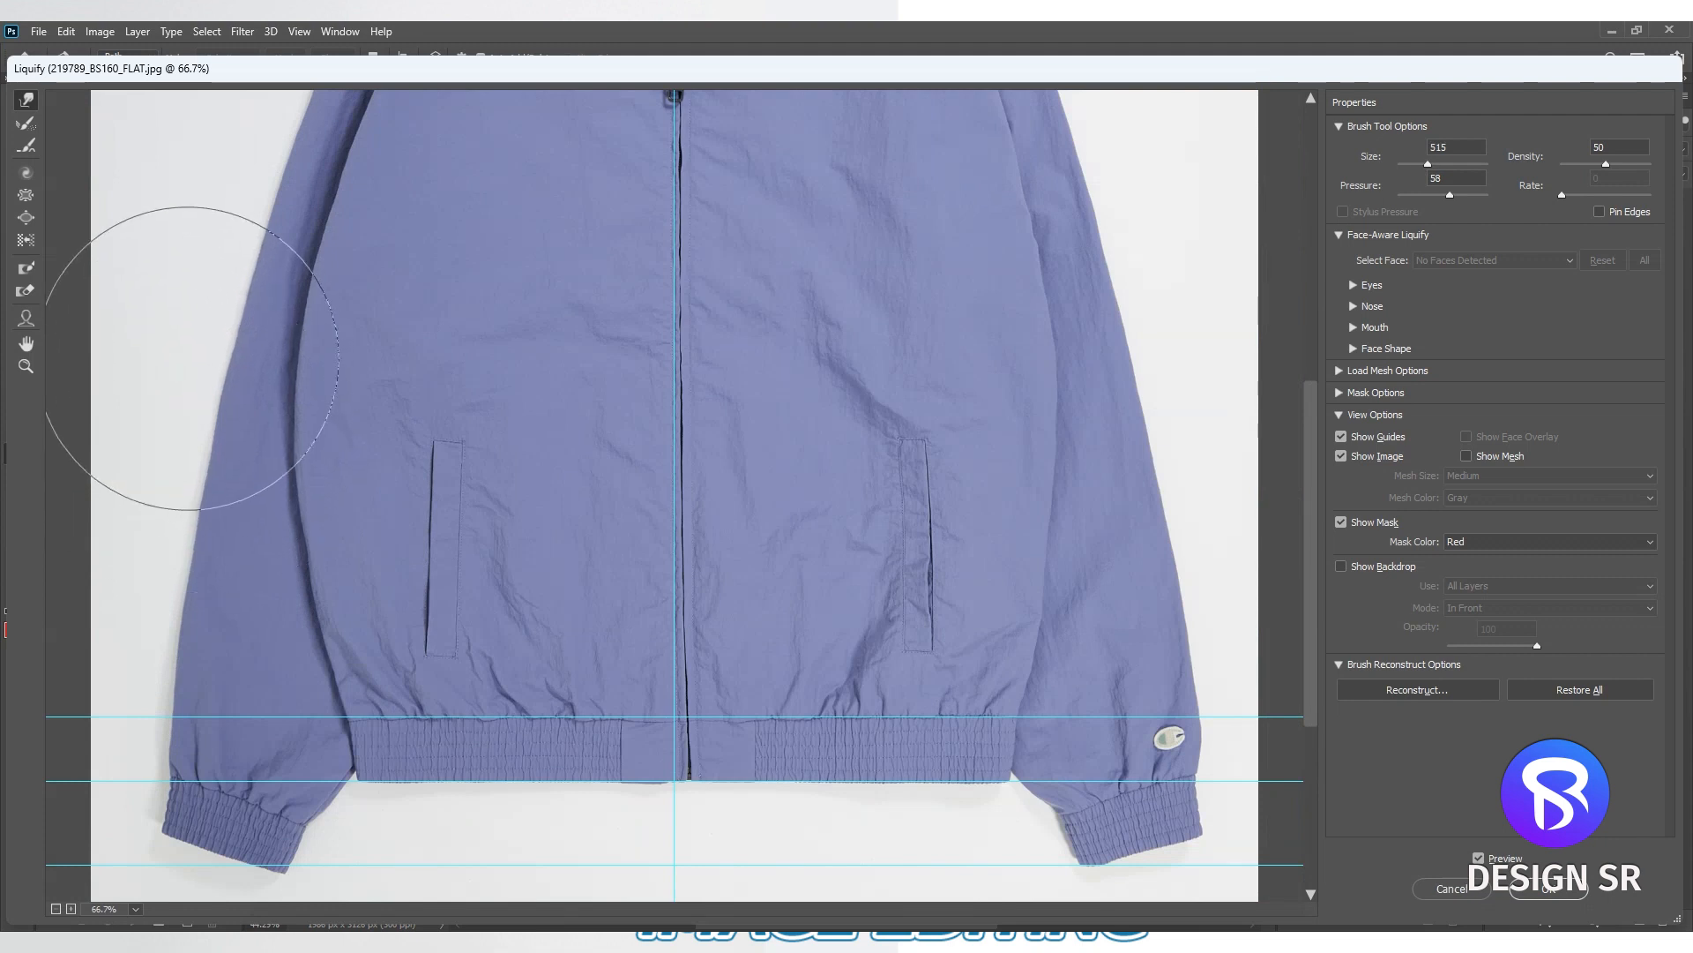
drag(231, 308, 272, 537)
drag(379, 132, 412, 429)
- Even out the top edge and corners of the collar against the upper guide with the Forward Warp tool
ctrl+click(531, 374)
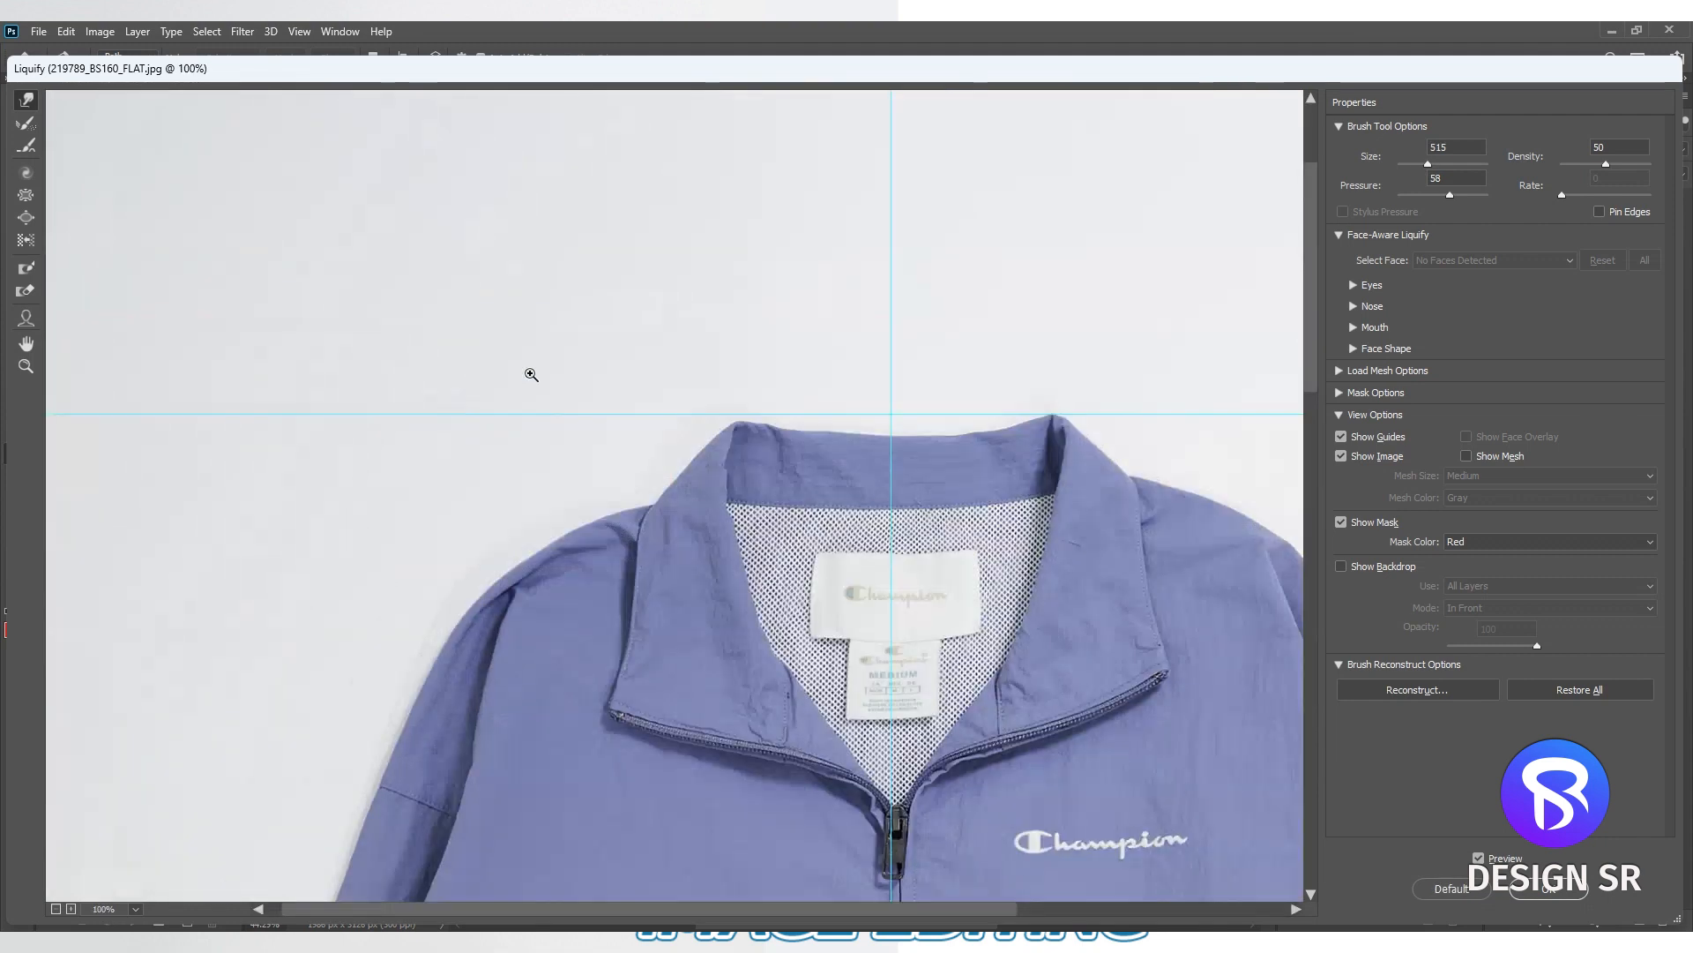
ctrl+click(531, 375)
drag(793, 556, 836, 556)
drag(939, 512, 570, 389)
mouse_move(656, 536)
mouse_down()
mouse_move(652, 513)
mouse_move(590, 514)
mouse_up()
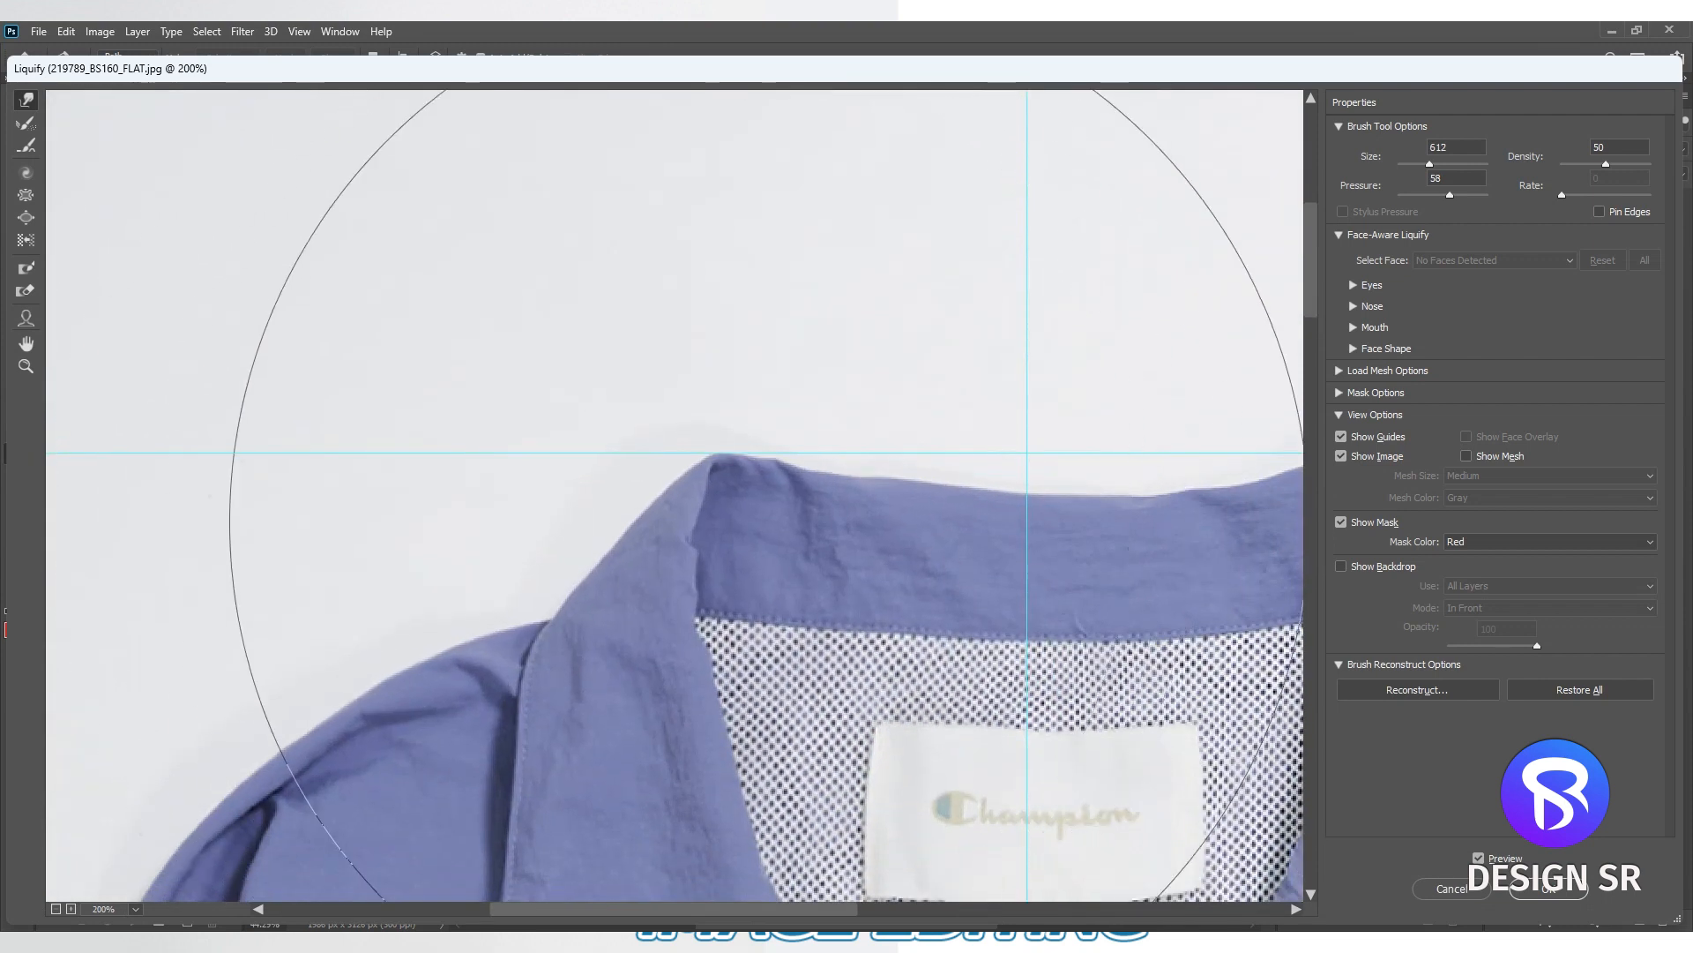
drag(838, 532, 518, 484)
drag(799, 444, 596, 455)
mouse_move(520, 344)
mouse_down()
mouse_move(450, 362)
mouse_move(724, 393)
mouse_up()
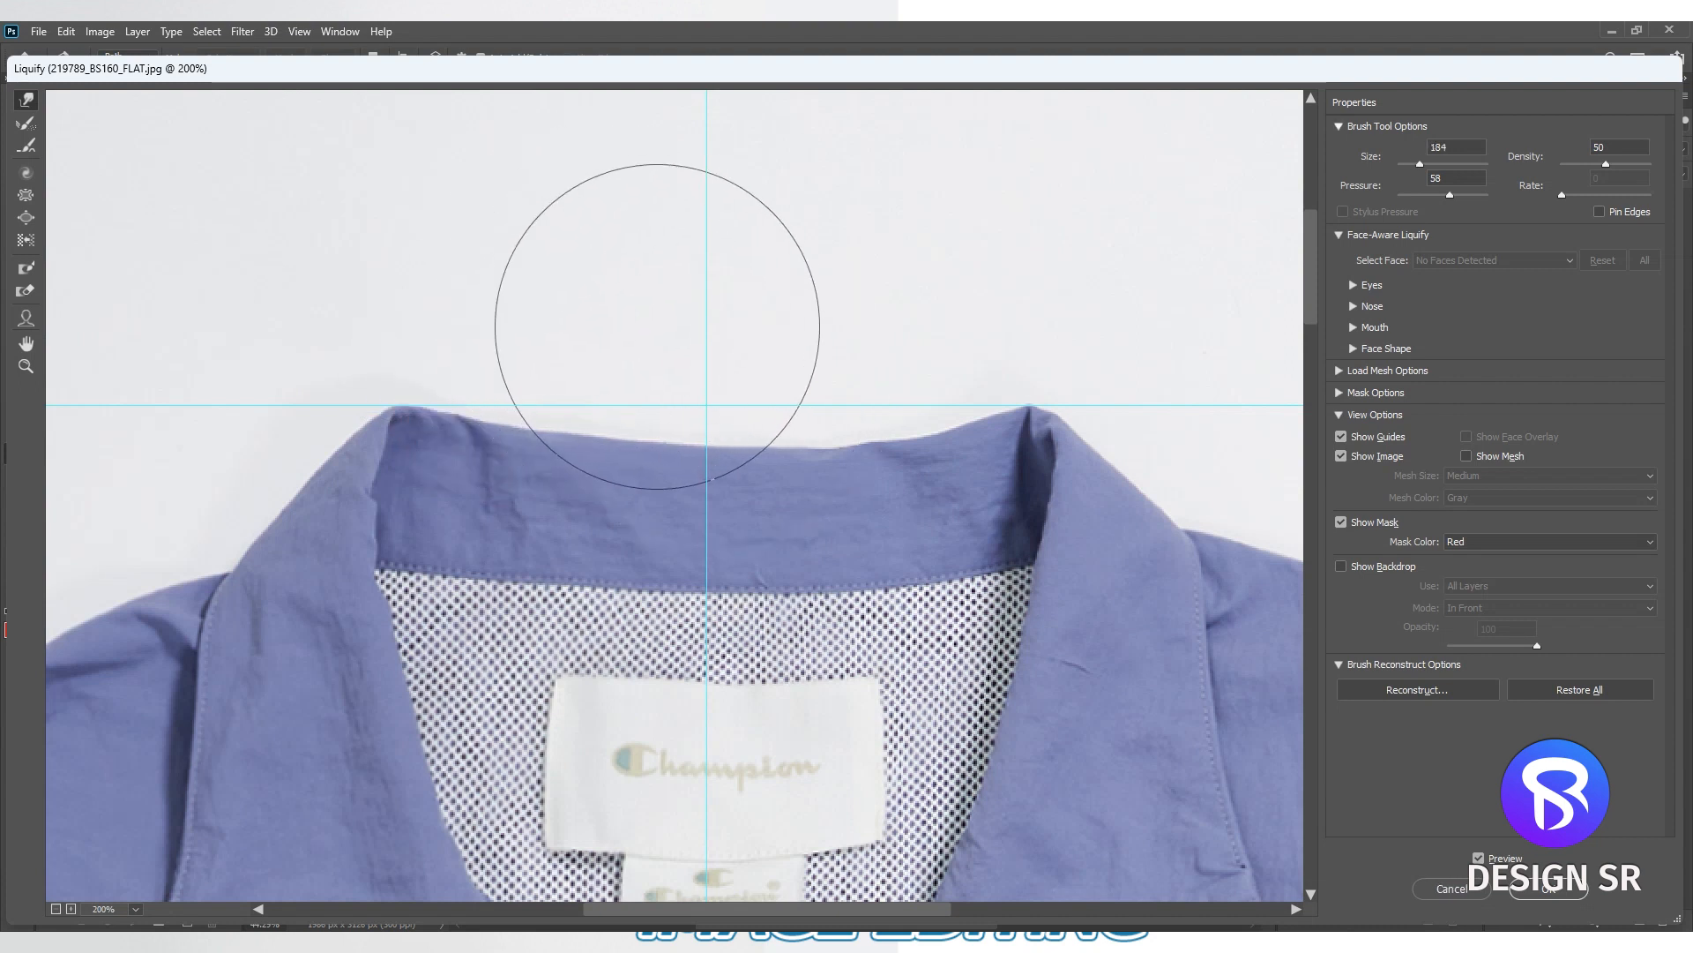
- Smooth the left shoulder's outline beside the collar with the Forward Warp tool
drag(351, 499, 737, 355)
alt+click(461, 426)
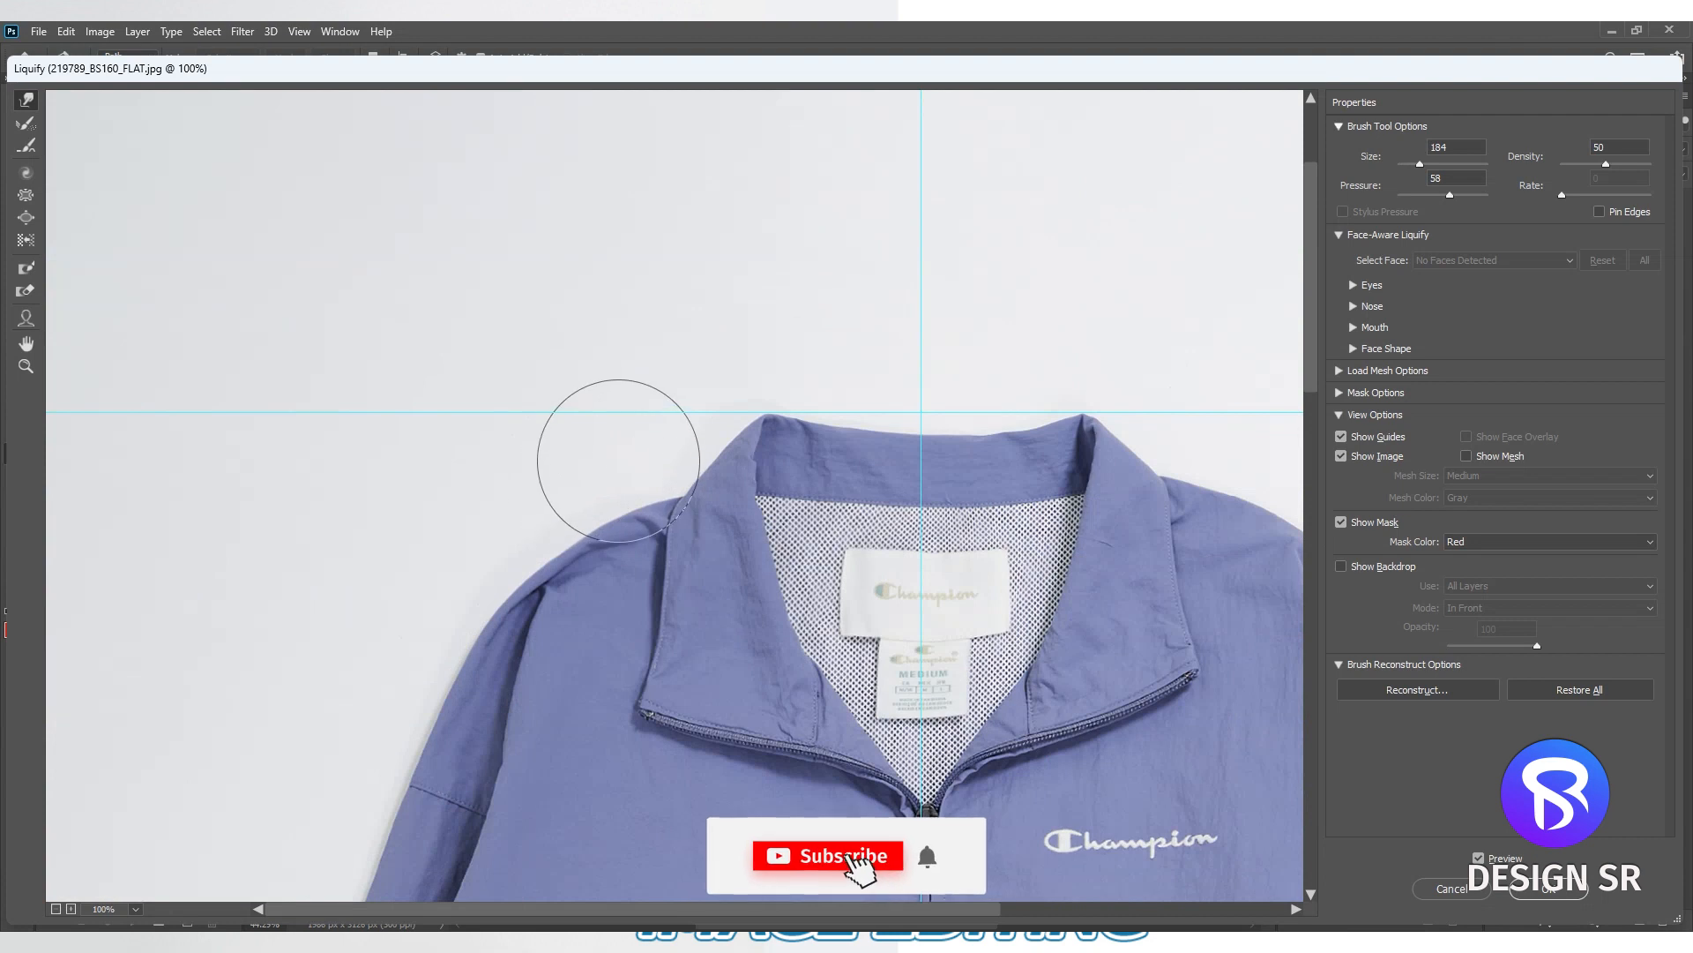
drag(468, 541, 502, 503)
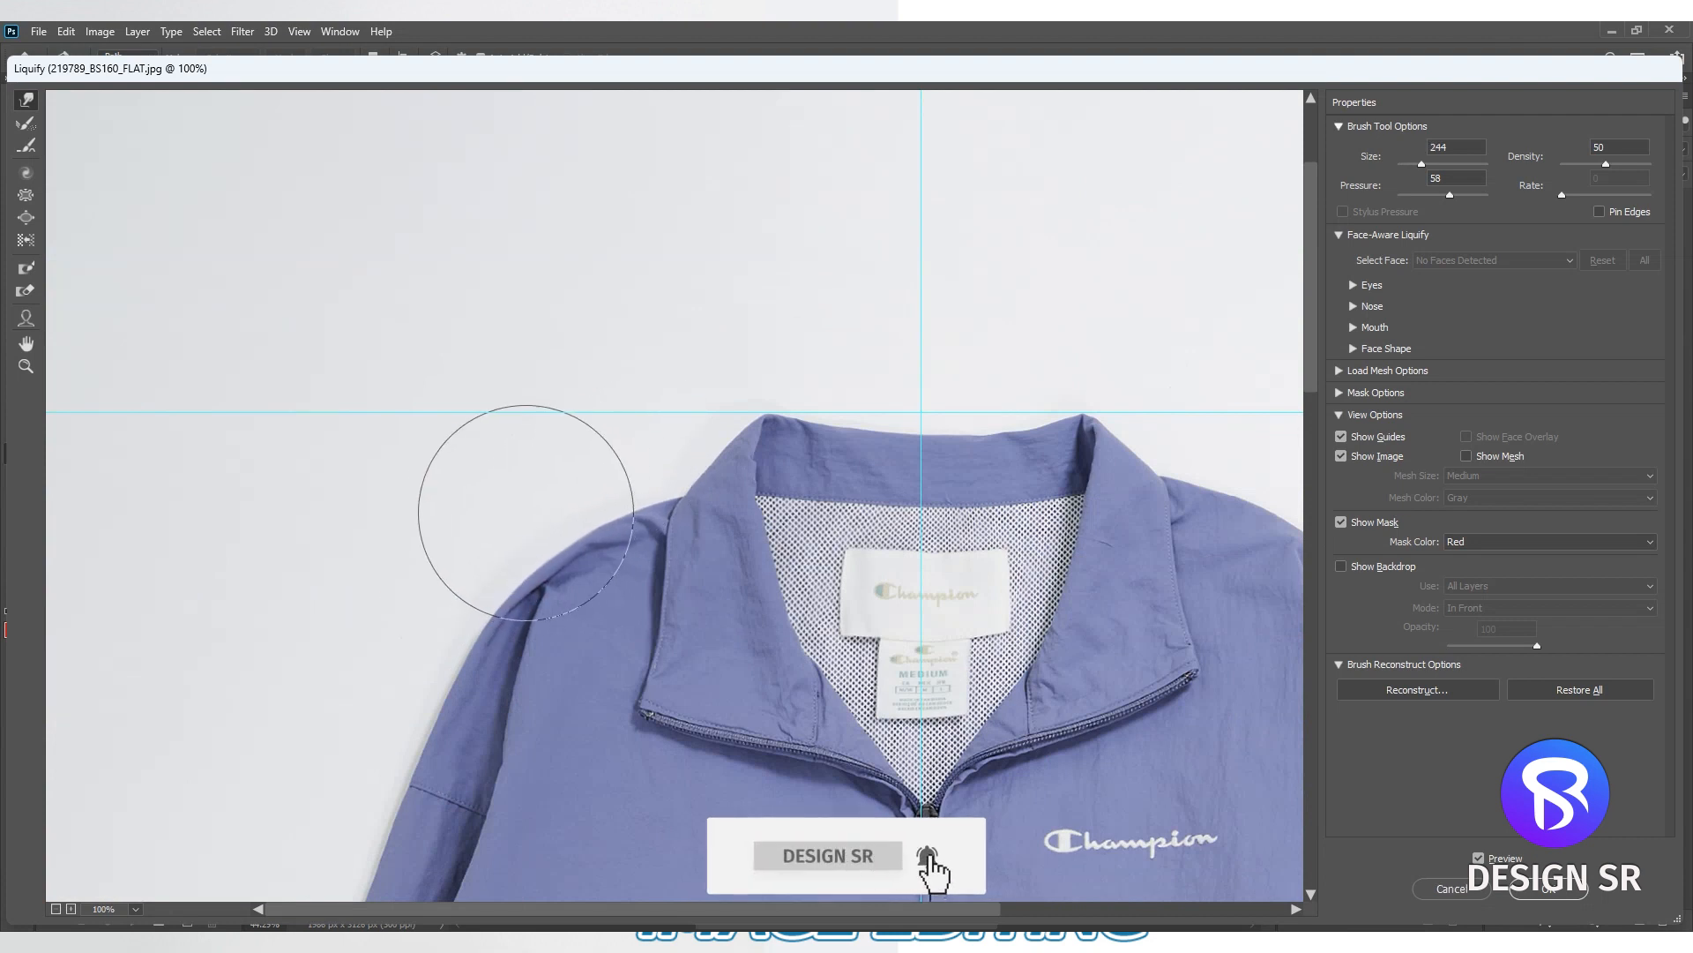
- Align the full length of the zipper with the vertical guide using a warp brush of size 1024
drag(536, 688, 542, 113)
alt+click(593, 427)
drag(520, 593, 516, 462)
drag(579, 526, 1037, 520)
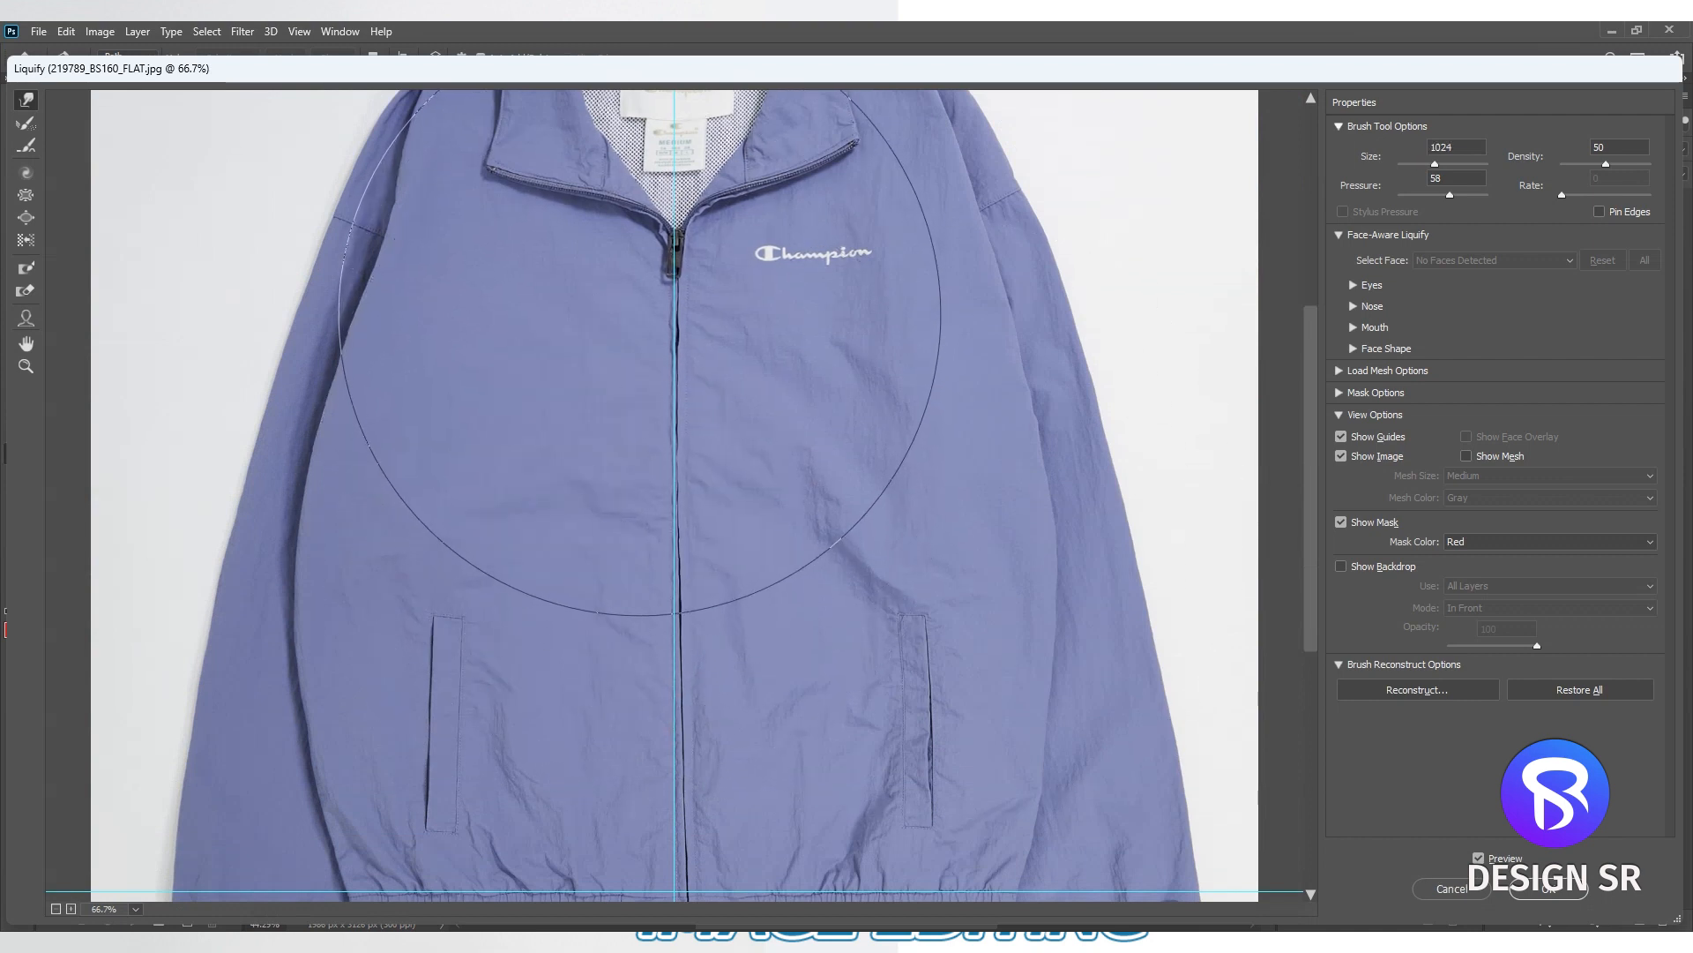
drag(650, 280, 644, 278)
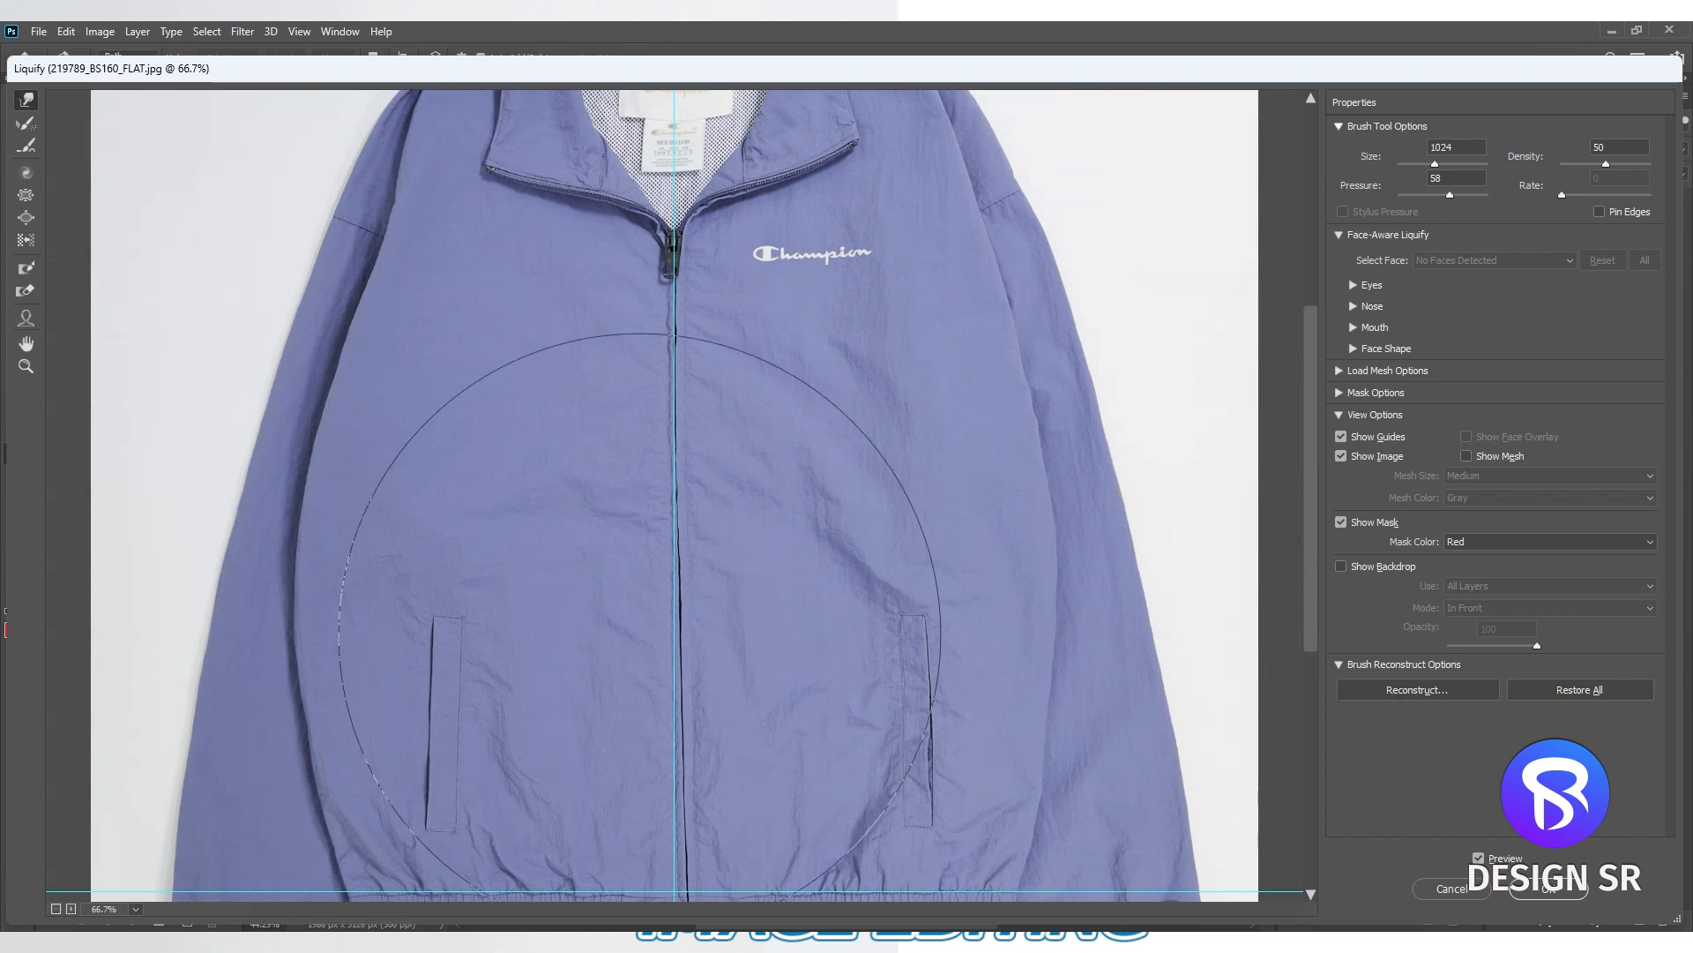
scroll(685, 575, down, 5)
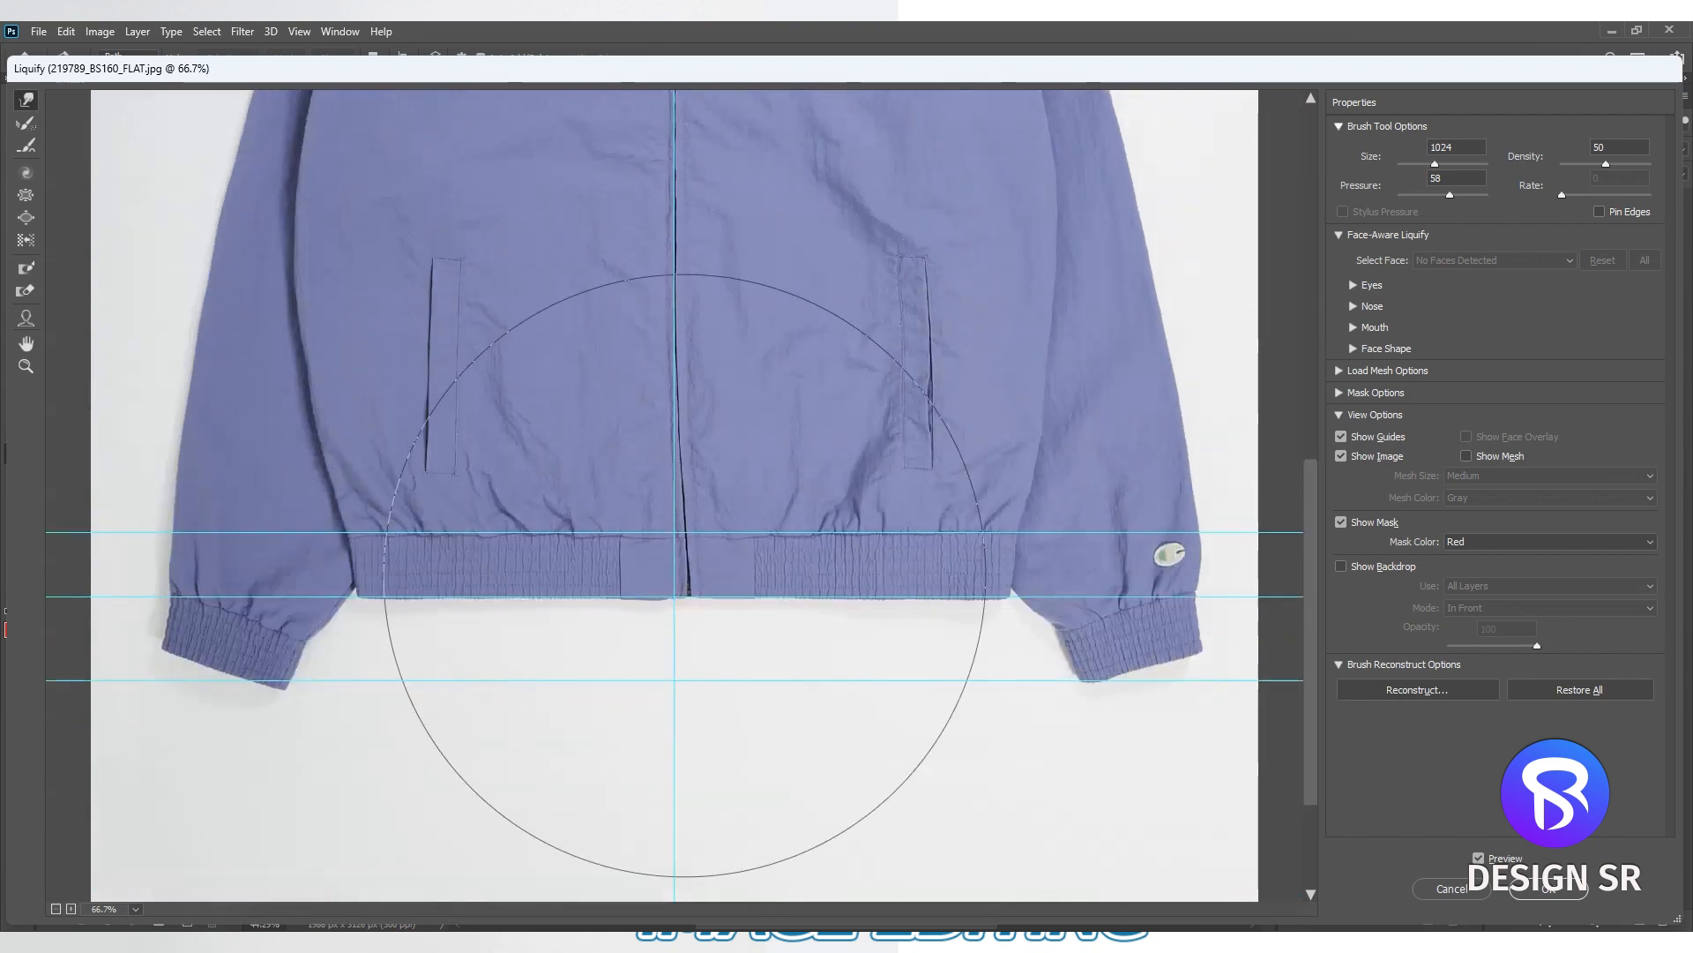
drag(684, 575, 675, 573)
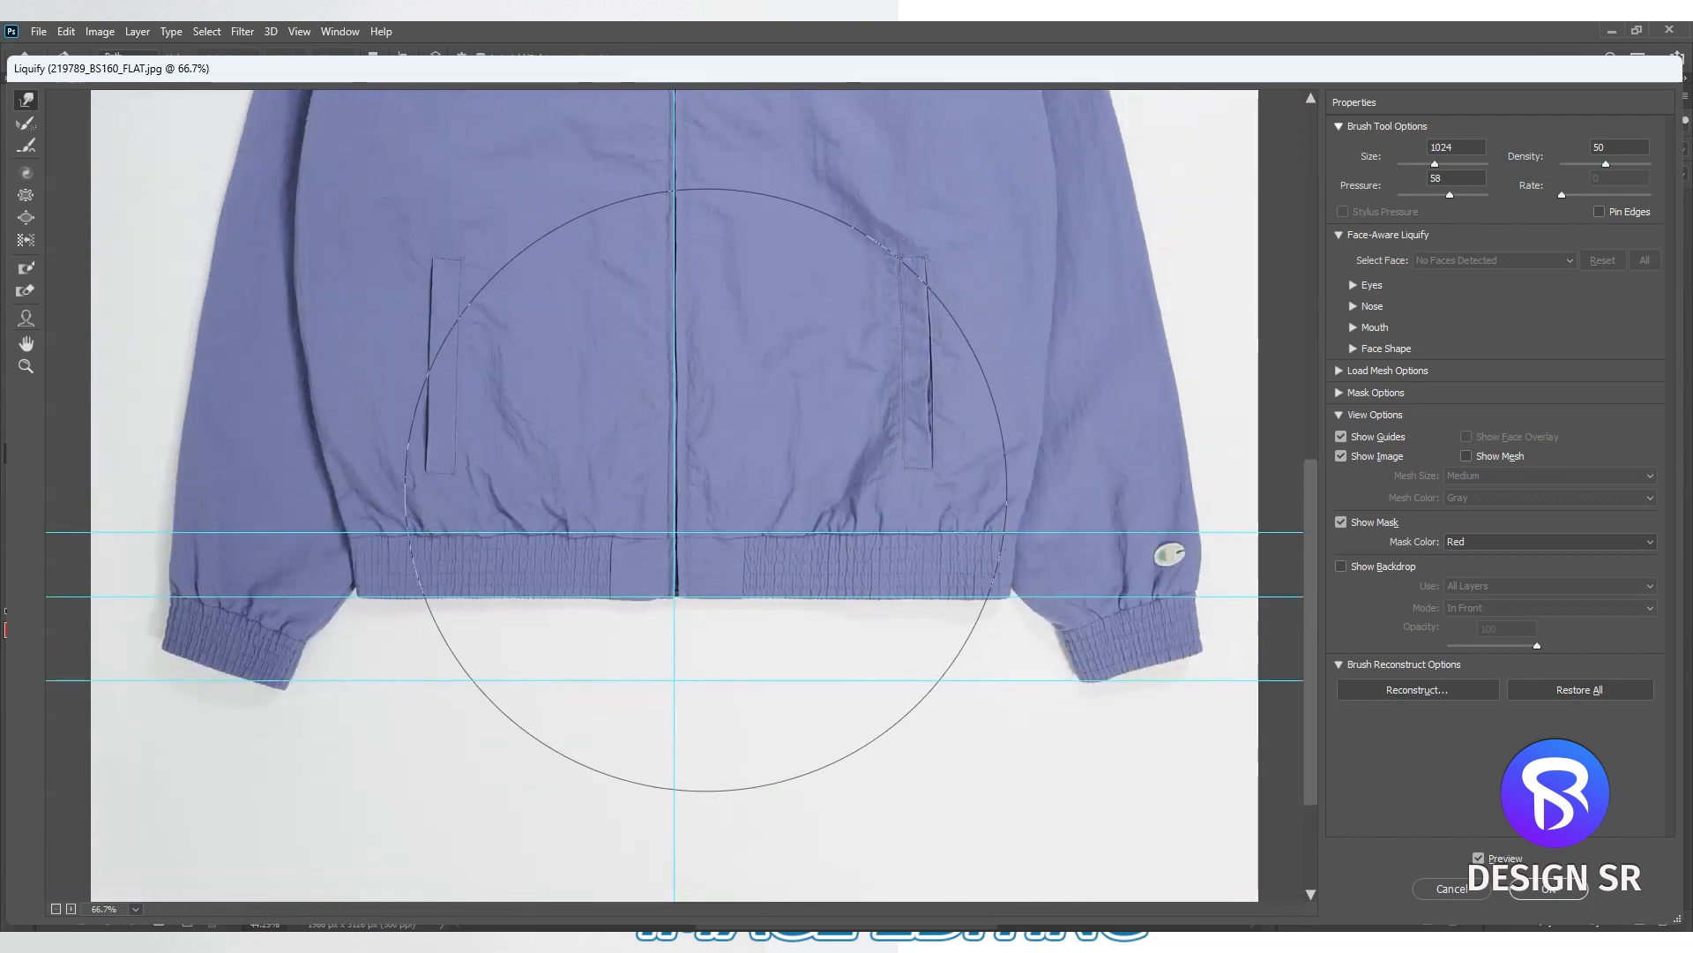
- Refine the hem on both sides of the zipper with a warp brush of size 254
scroll(777, 616, up, 1)
drag(618, 539, 265, 546)
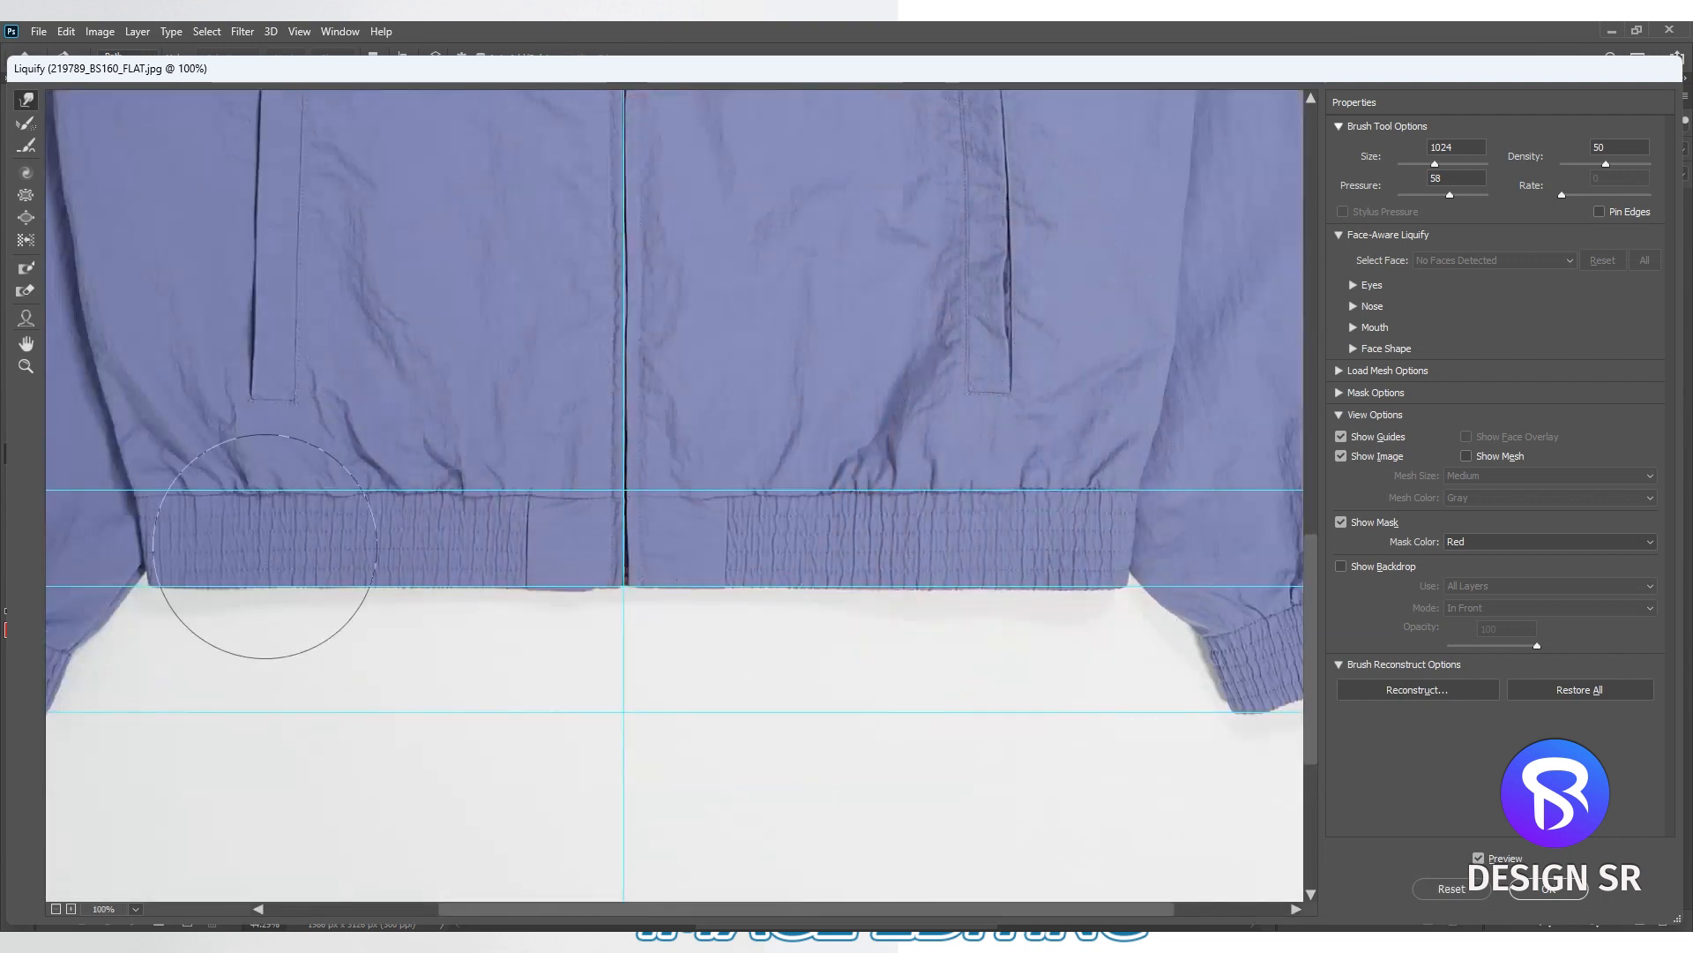
drag(570, 659, 575, 652)
drag(922, 661, 888, 665)
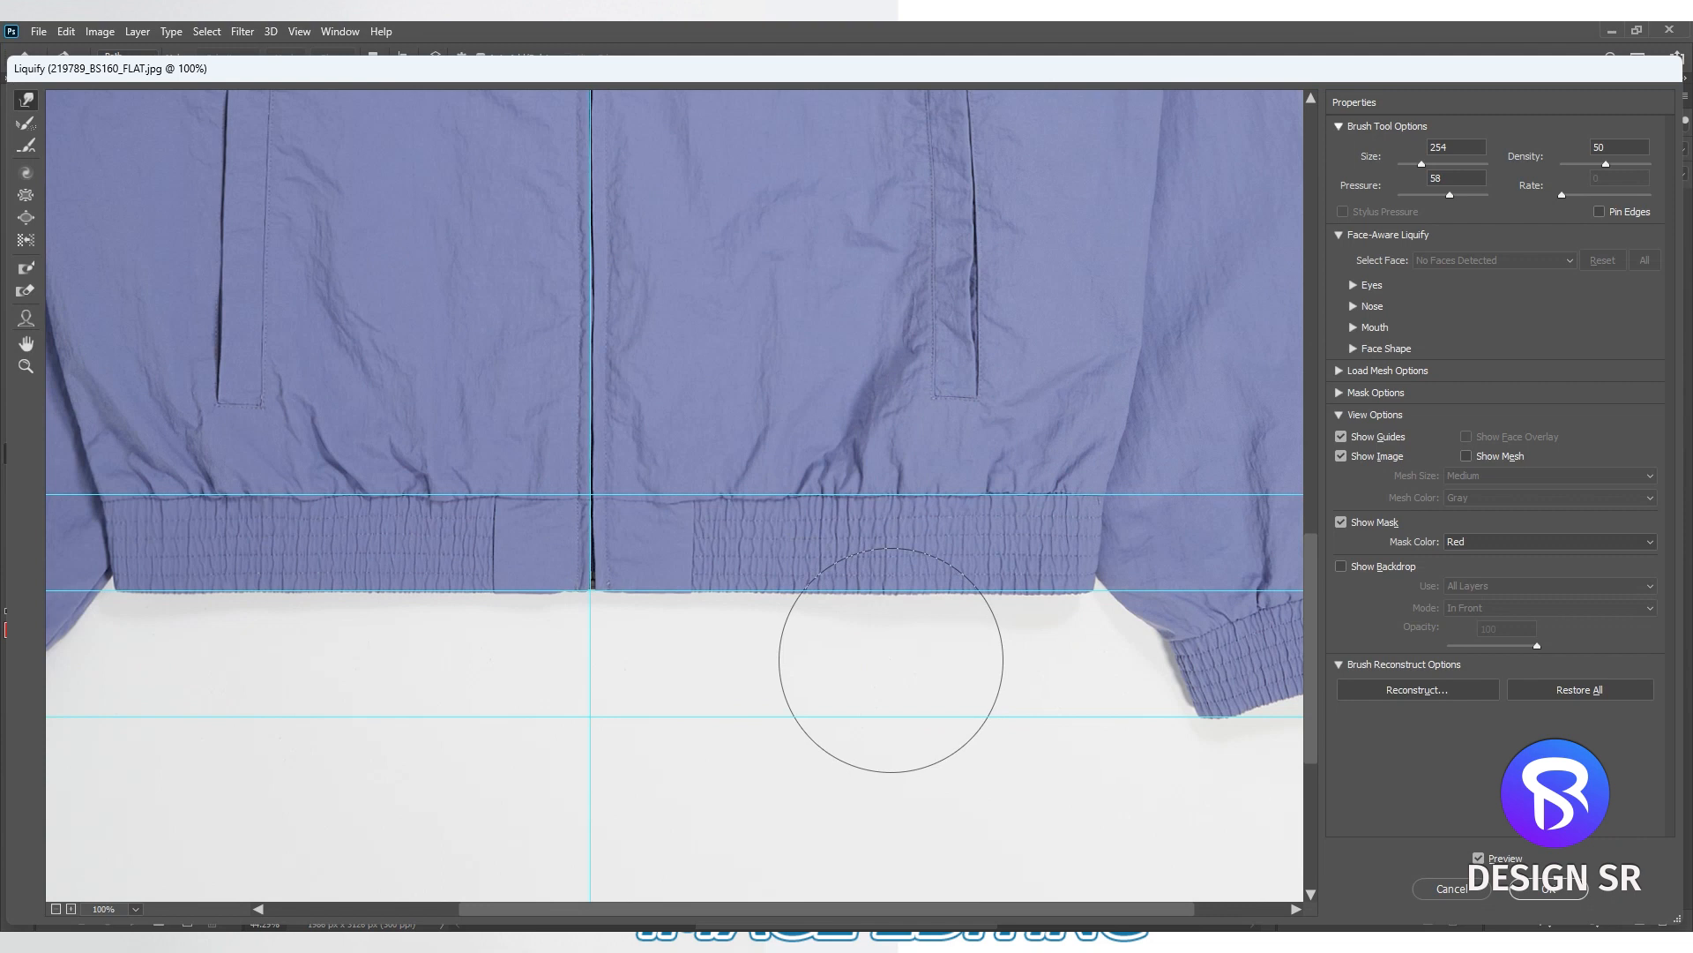
- Touch up the left side of the jacket body and apply the Liquify changes to the layer
mouse_move(616, 494)
mouse_down()
mouse_move(903, 503)
mouse_move(950, 567)
mouse_up()
drag(484, 424, 481, 693)
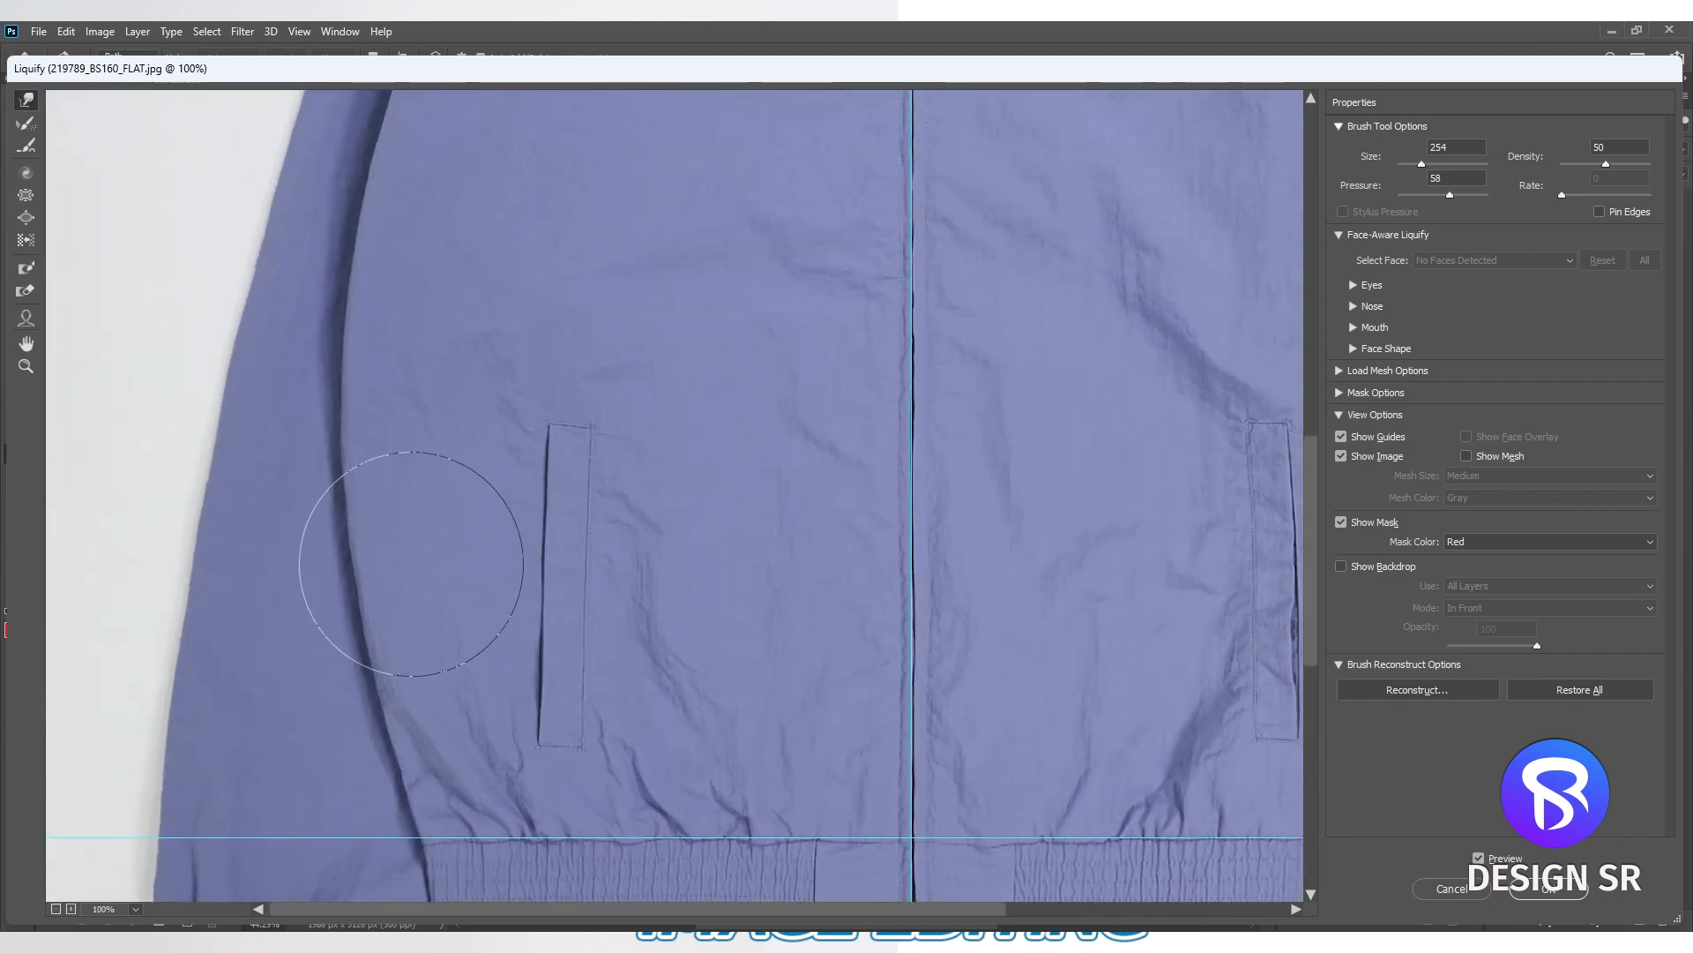
drag(436, 450, 405, 751)
drag(515, 378, 440, 688)
mouse_move(609, 473)
mouse_down()
mouse_move(567, 658)
mouse_move(591, 580)
mouse_up()
key(Return)
- Create a new path, then hide the panels and guides
scroll(772, 518, down, 1)
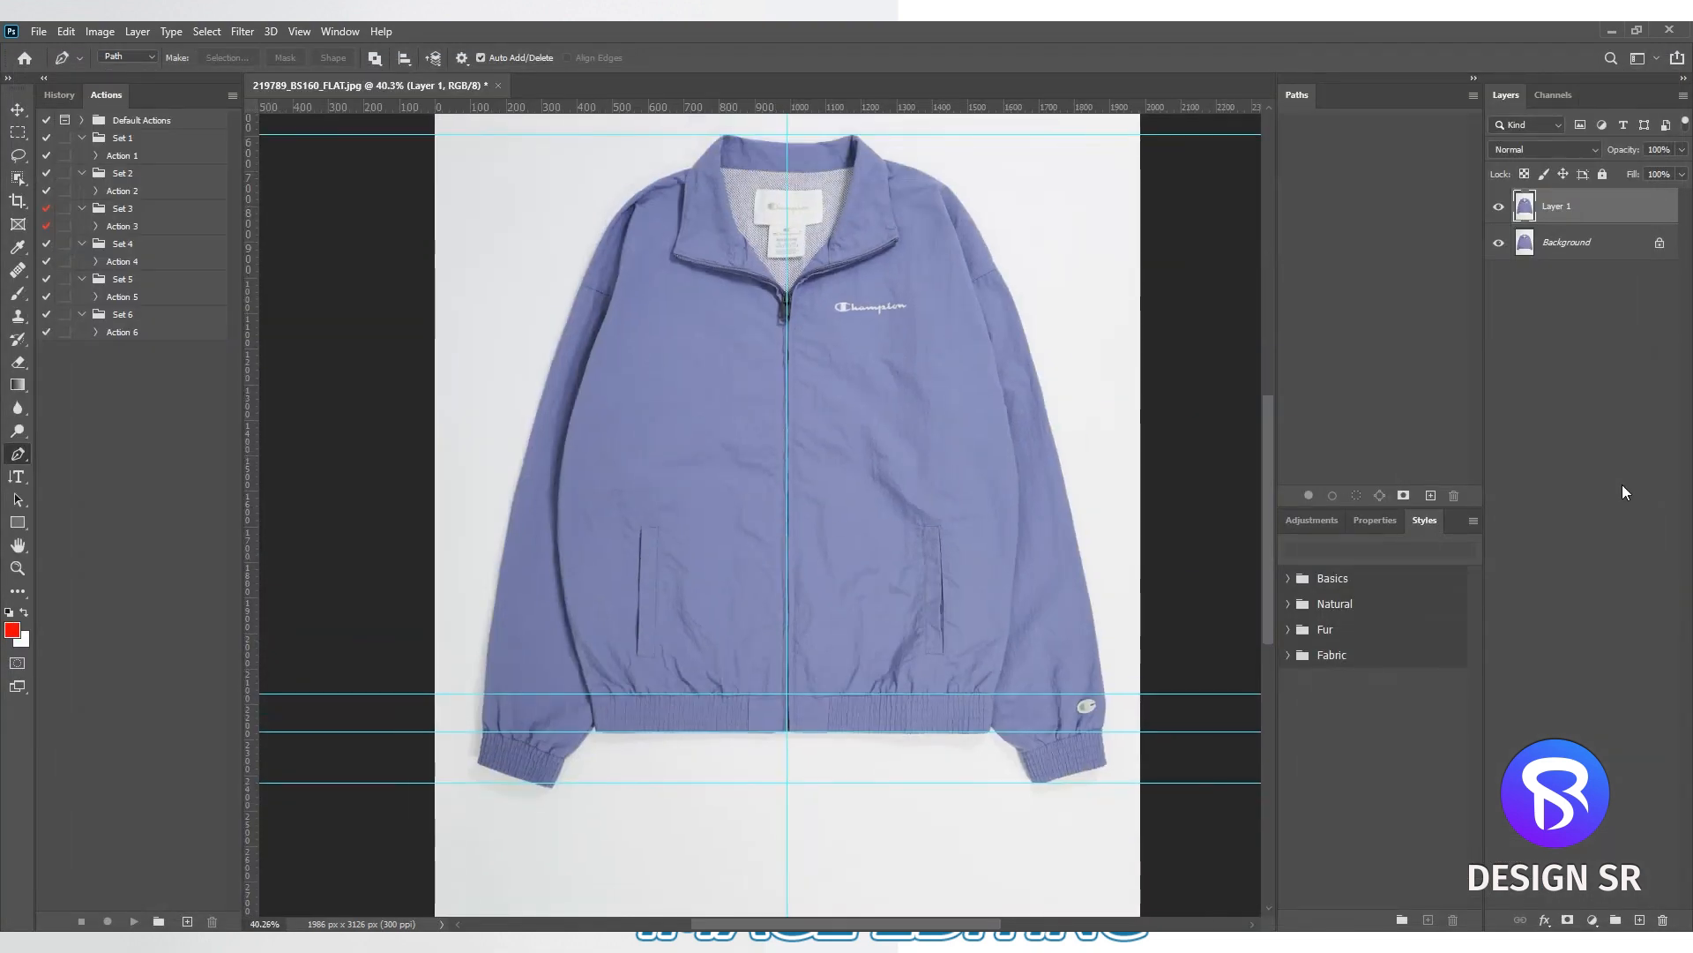
click(1548, 466)
click(1431, 497)
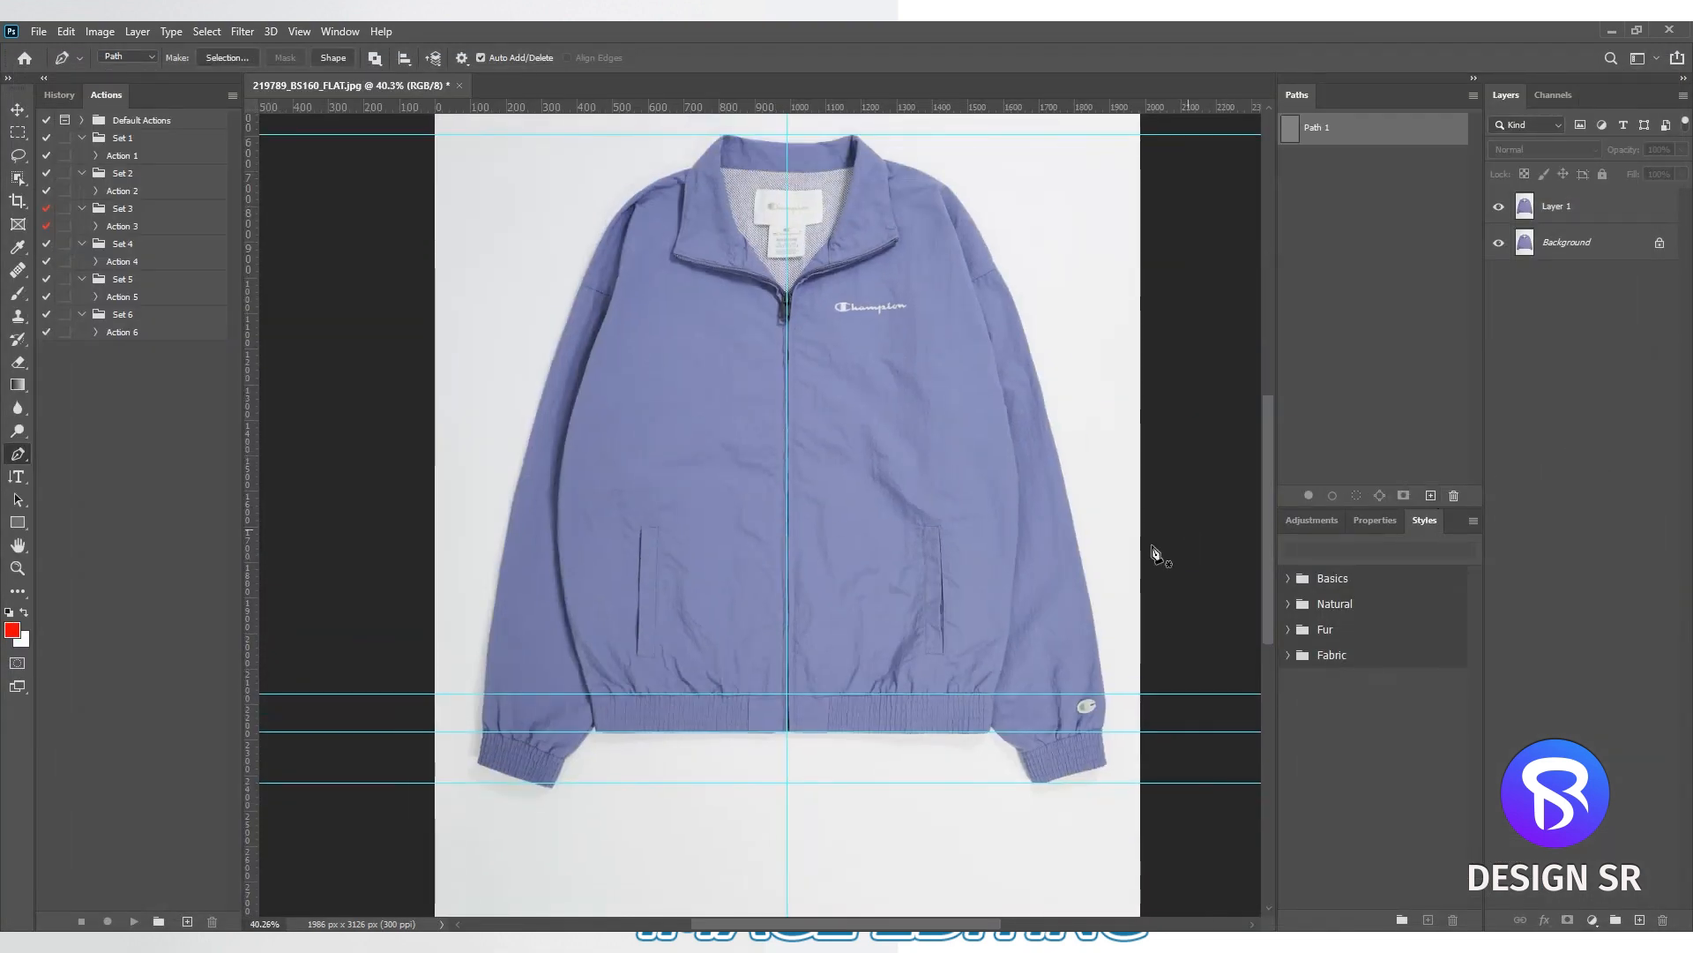
scroll(794, 741, up, 10)
key(Tab)
key(ctrl+semicolon)
- Trace the left shoulder and collar edge with the Pen tool to the middle of the back collar and restore the panels
scroll(947, 649, up, 3)
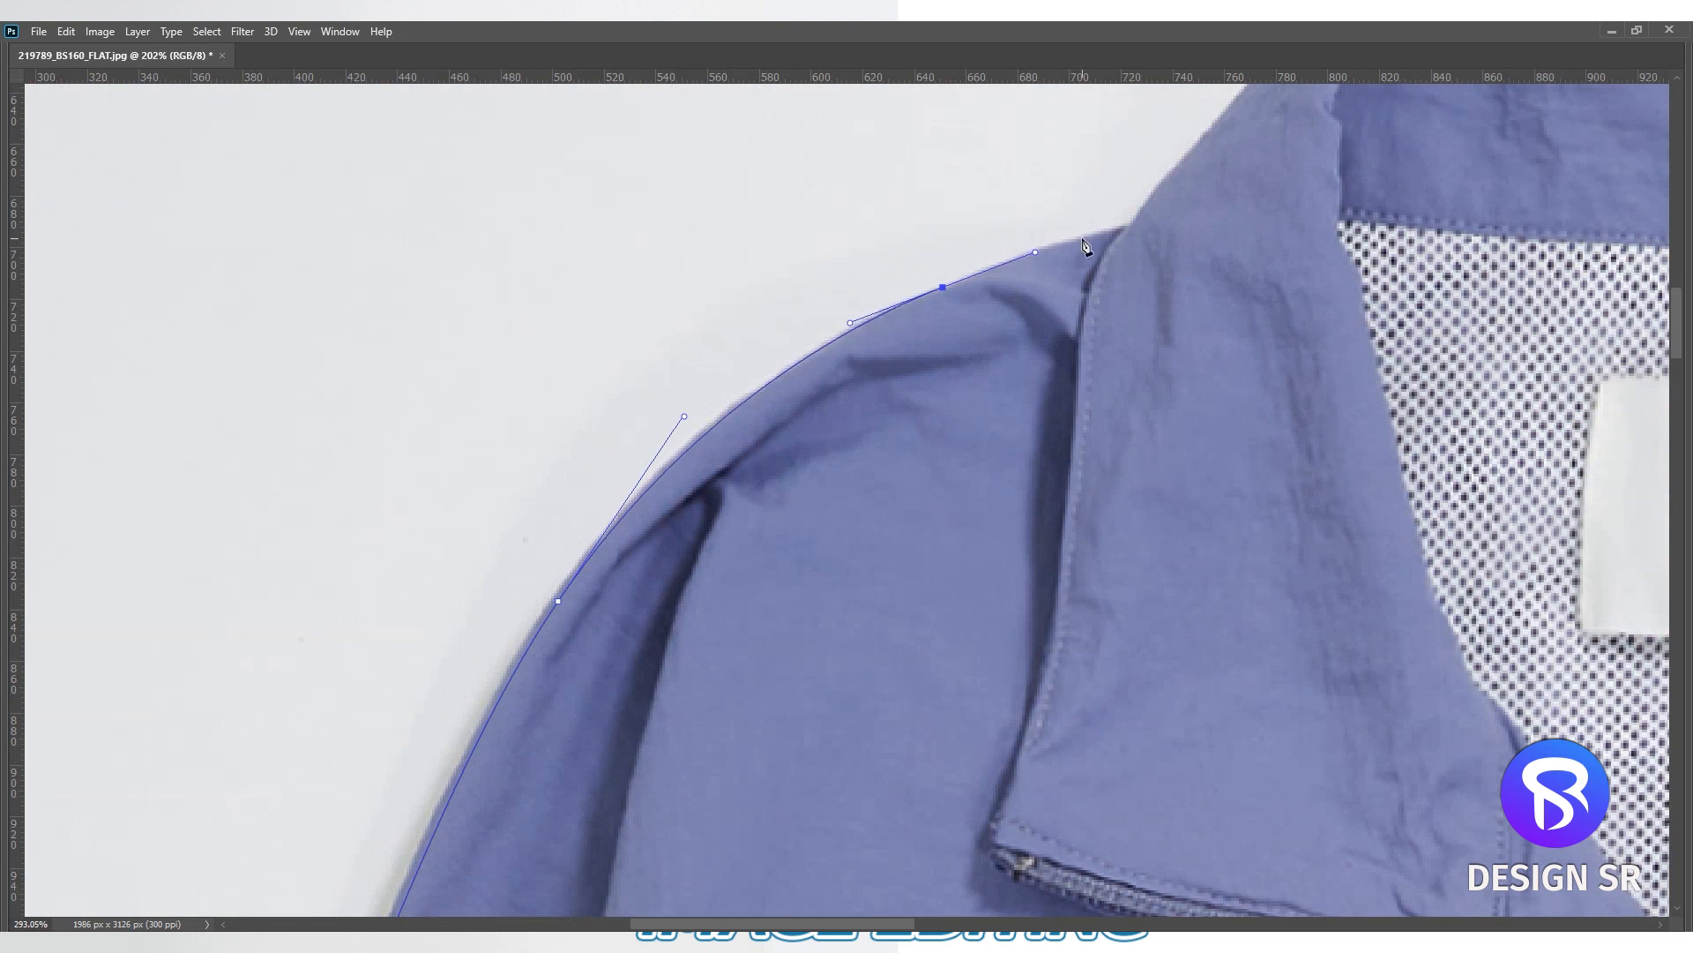
click(1124, 231)
drag(1123, 232, 639, 602)
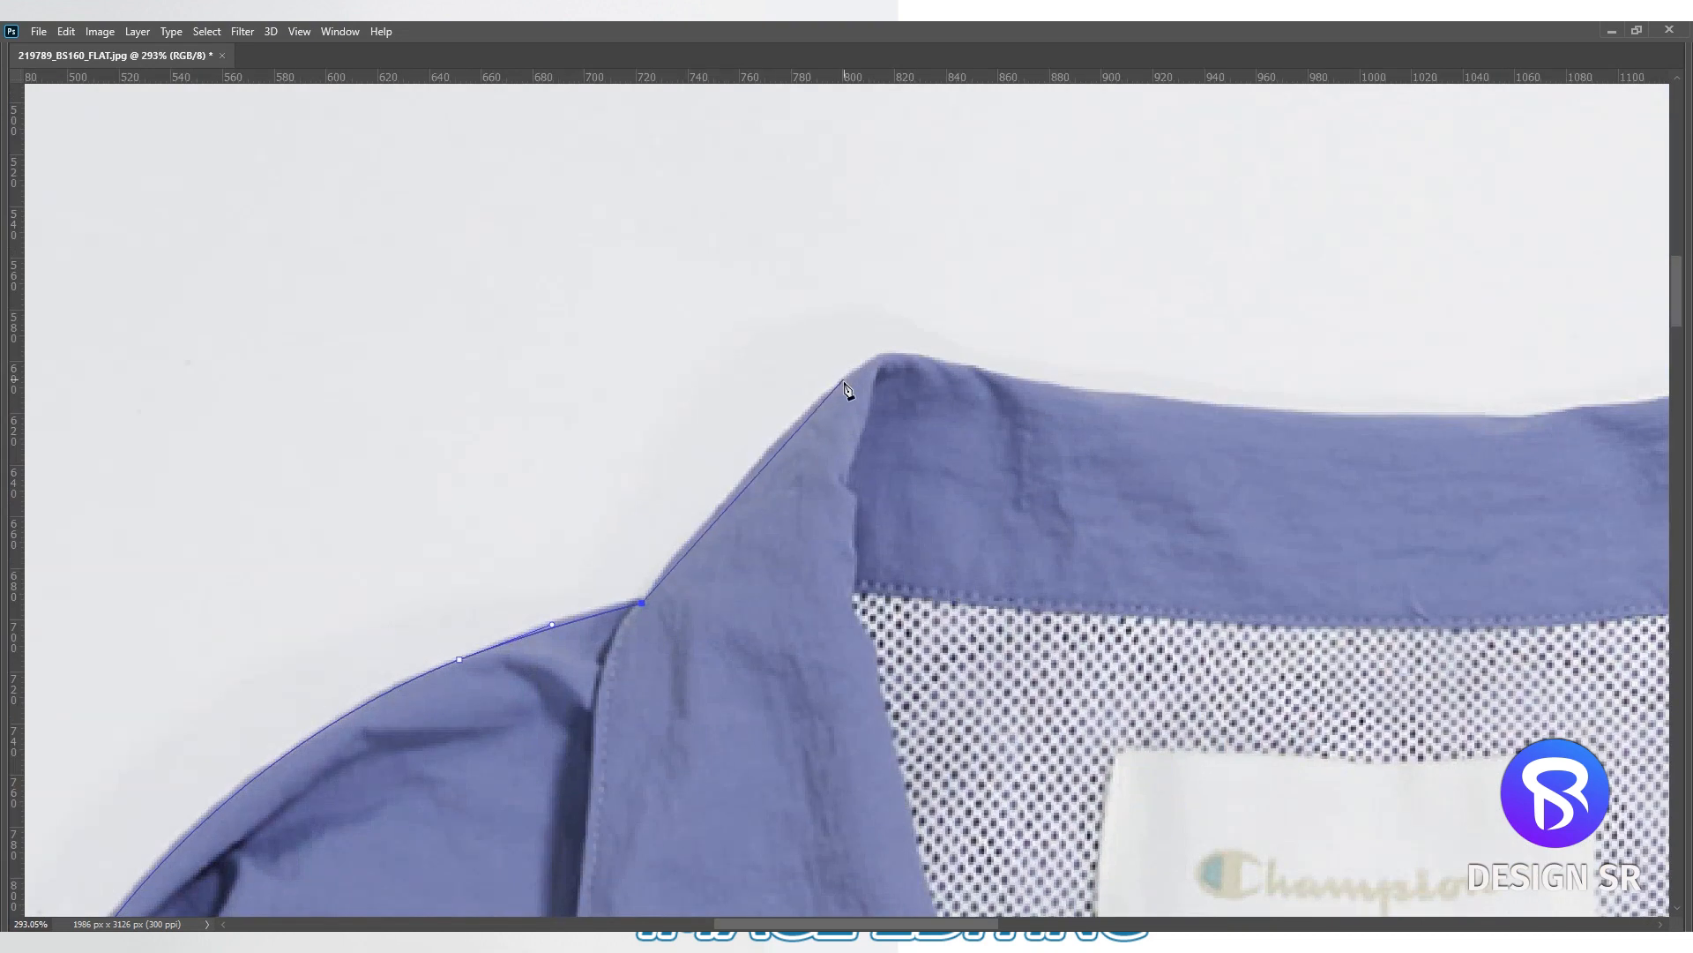
drag(1011, 379, 1041, 381)
scroll(1041, 381, down, 1)
drag(1276, 404, 1294, 407)
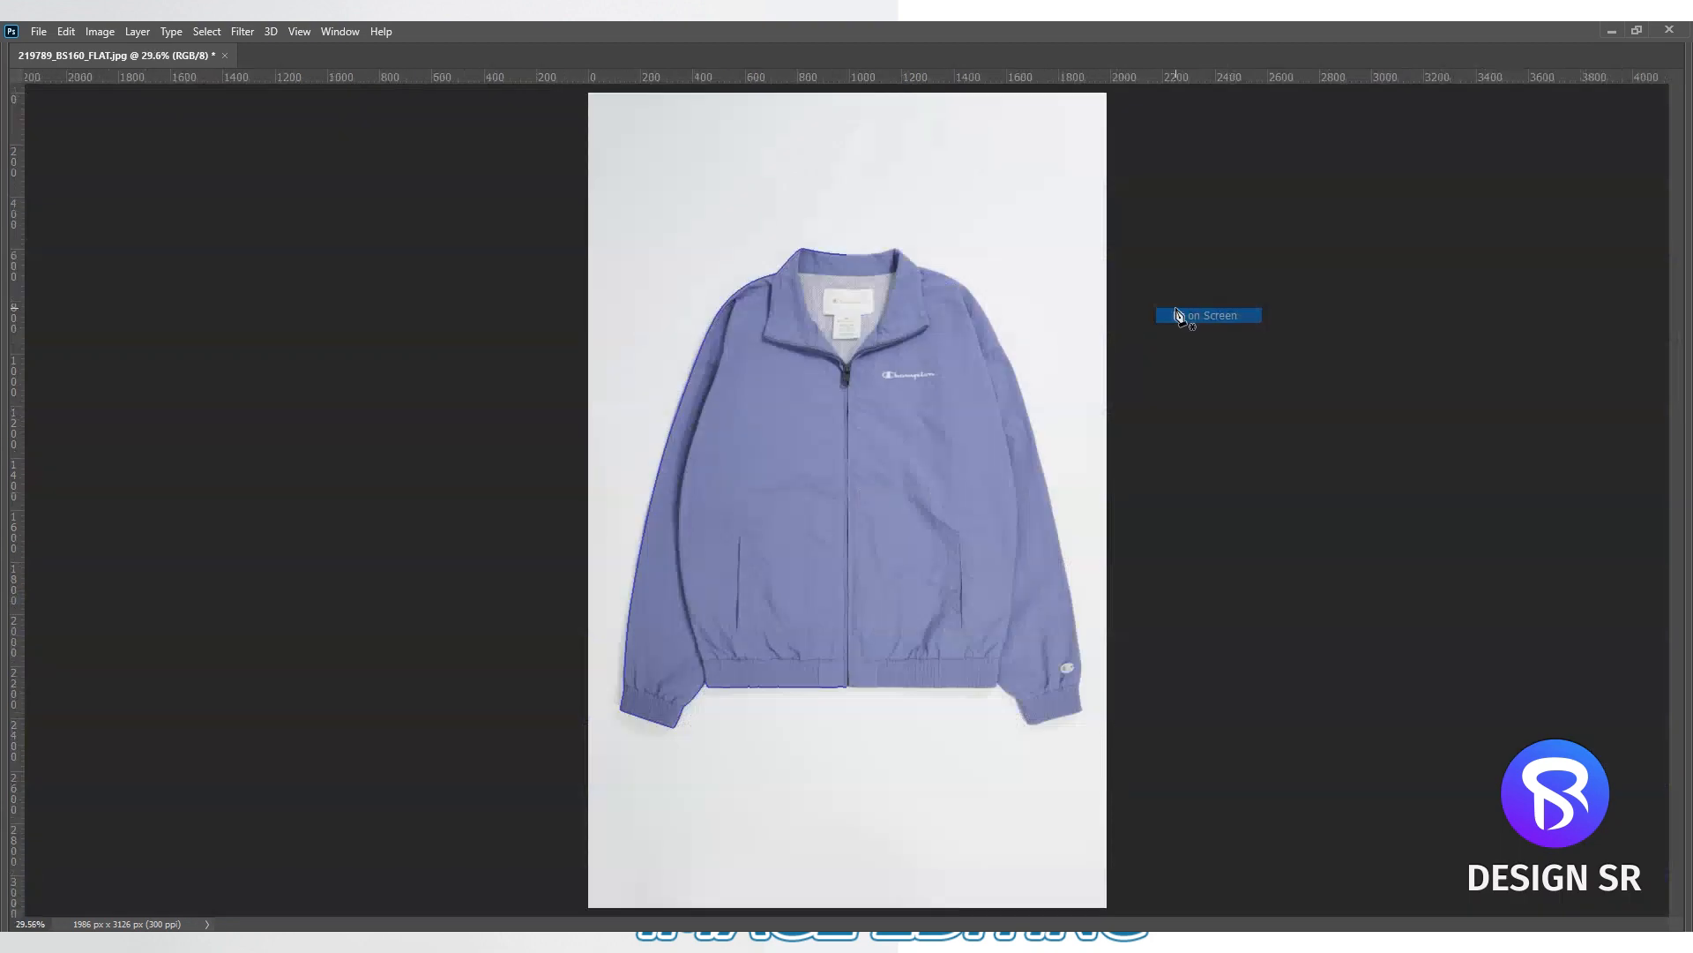
key(Tab)
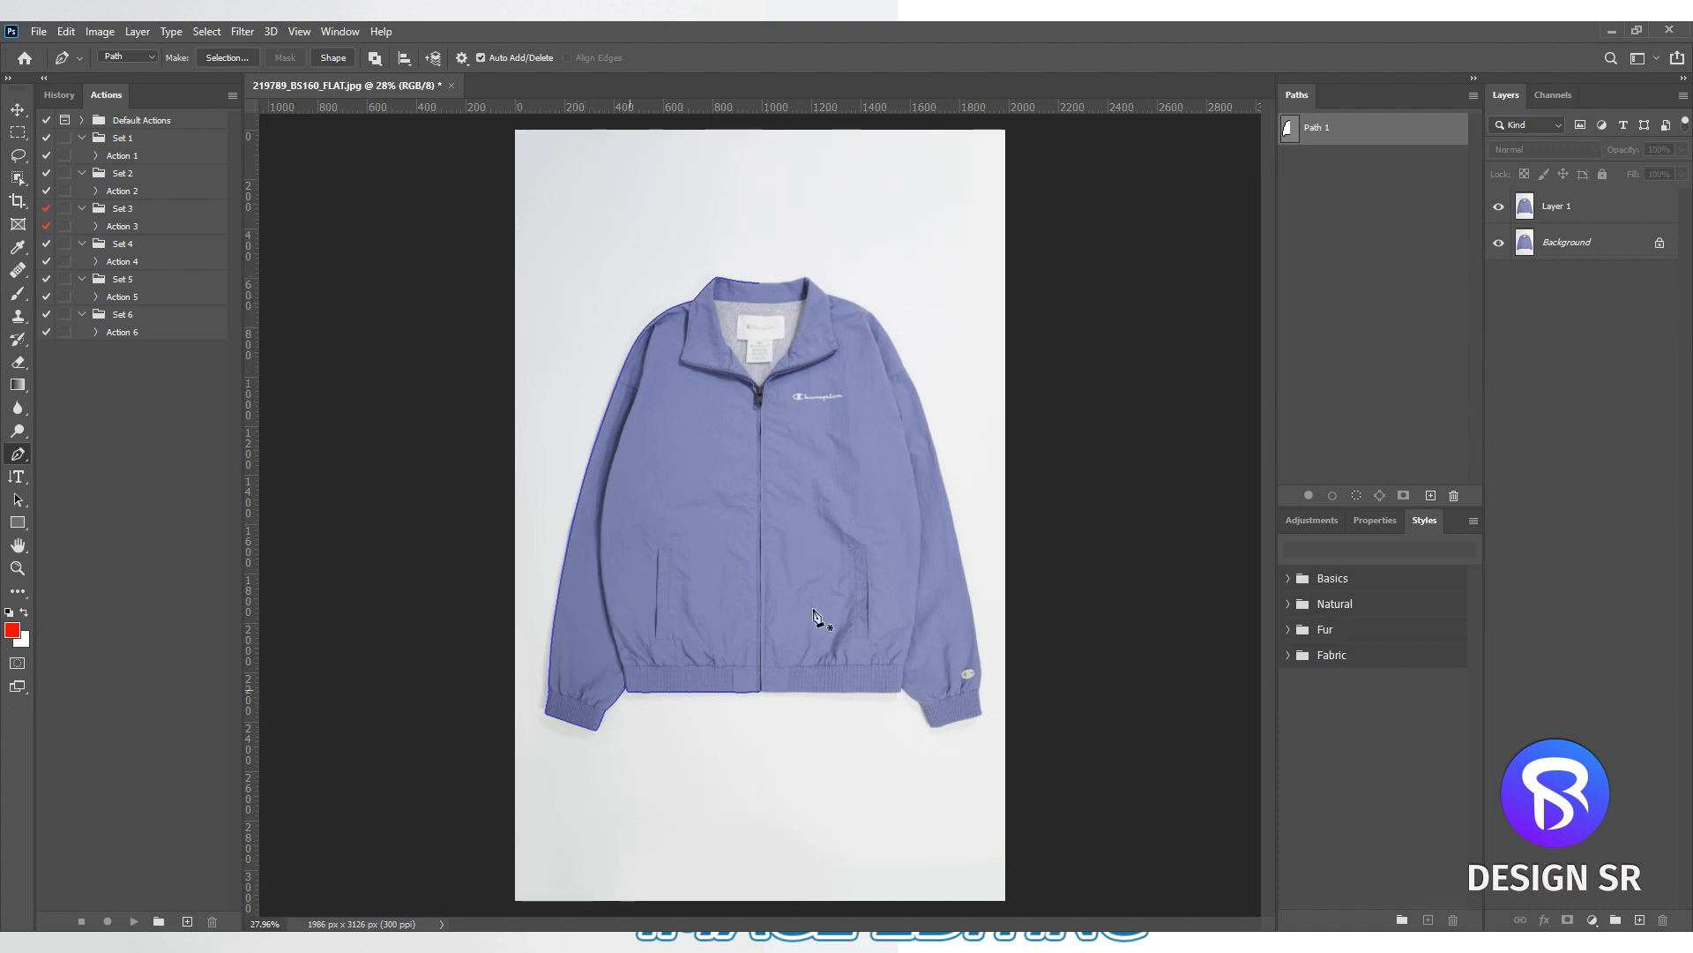
- Start a free transform on a copy of the half-jacket path and move its reference point to the midpoint of the zipper-side edge
click(1352, 150)
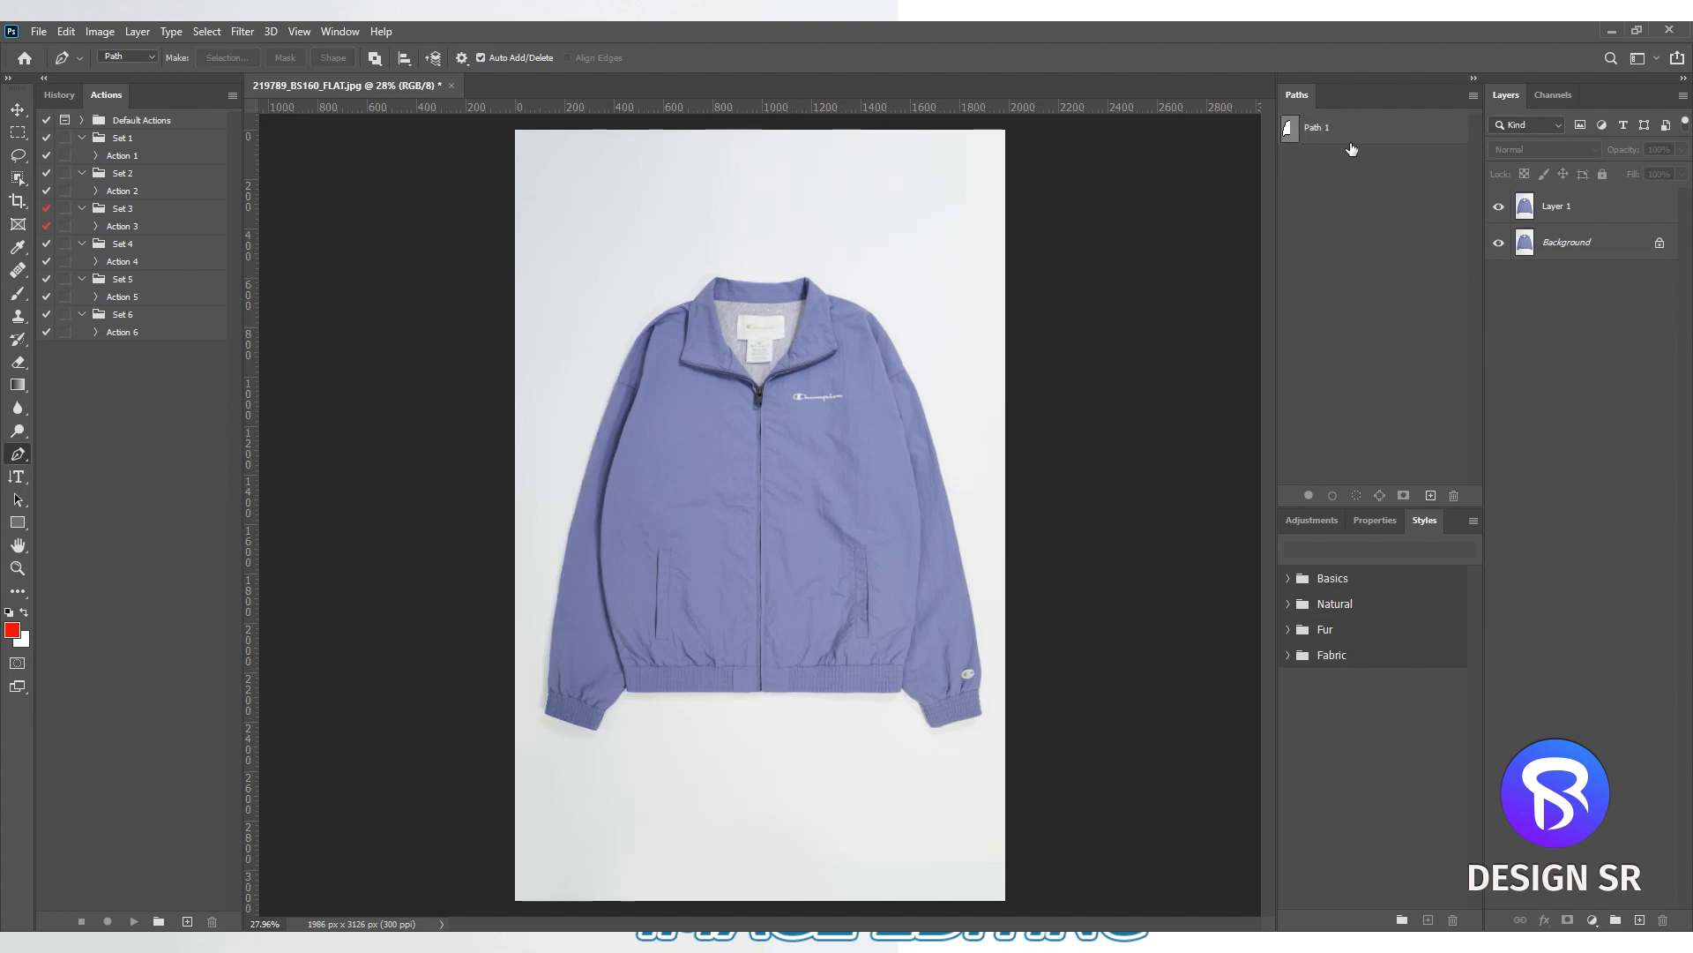
click(1341, 133)
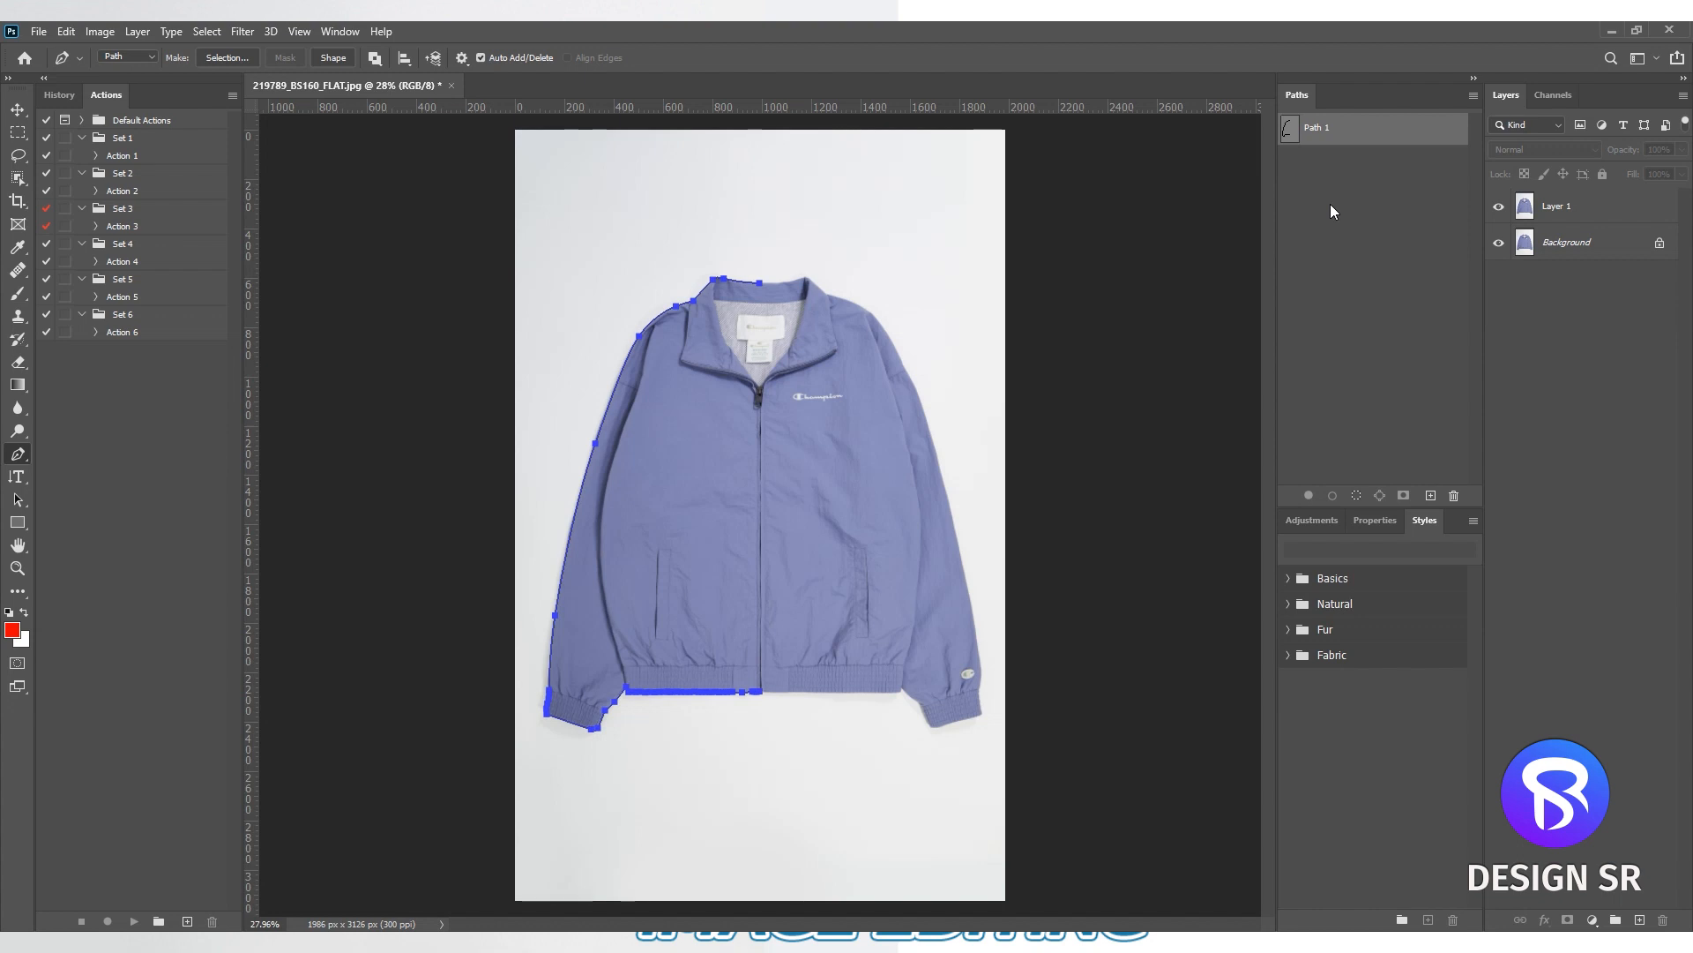
key(ctrl+t)
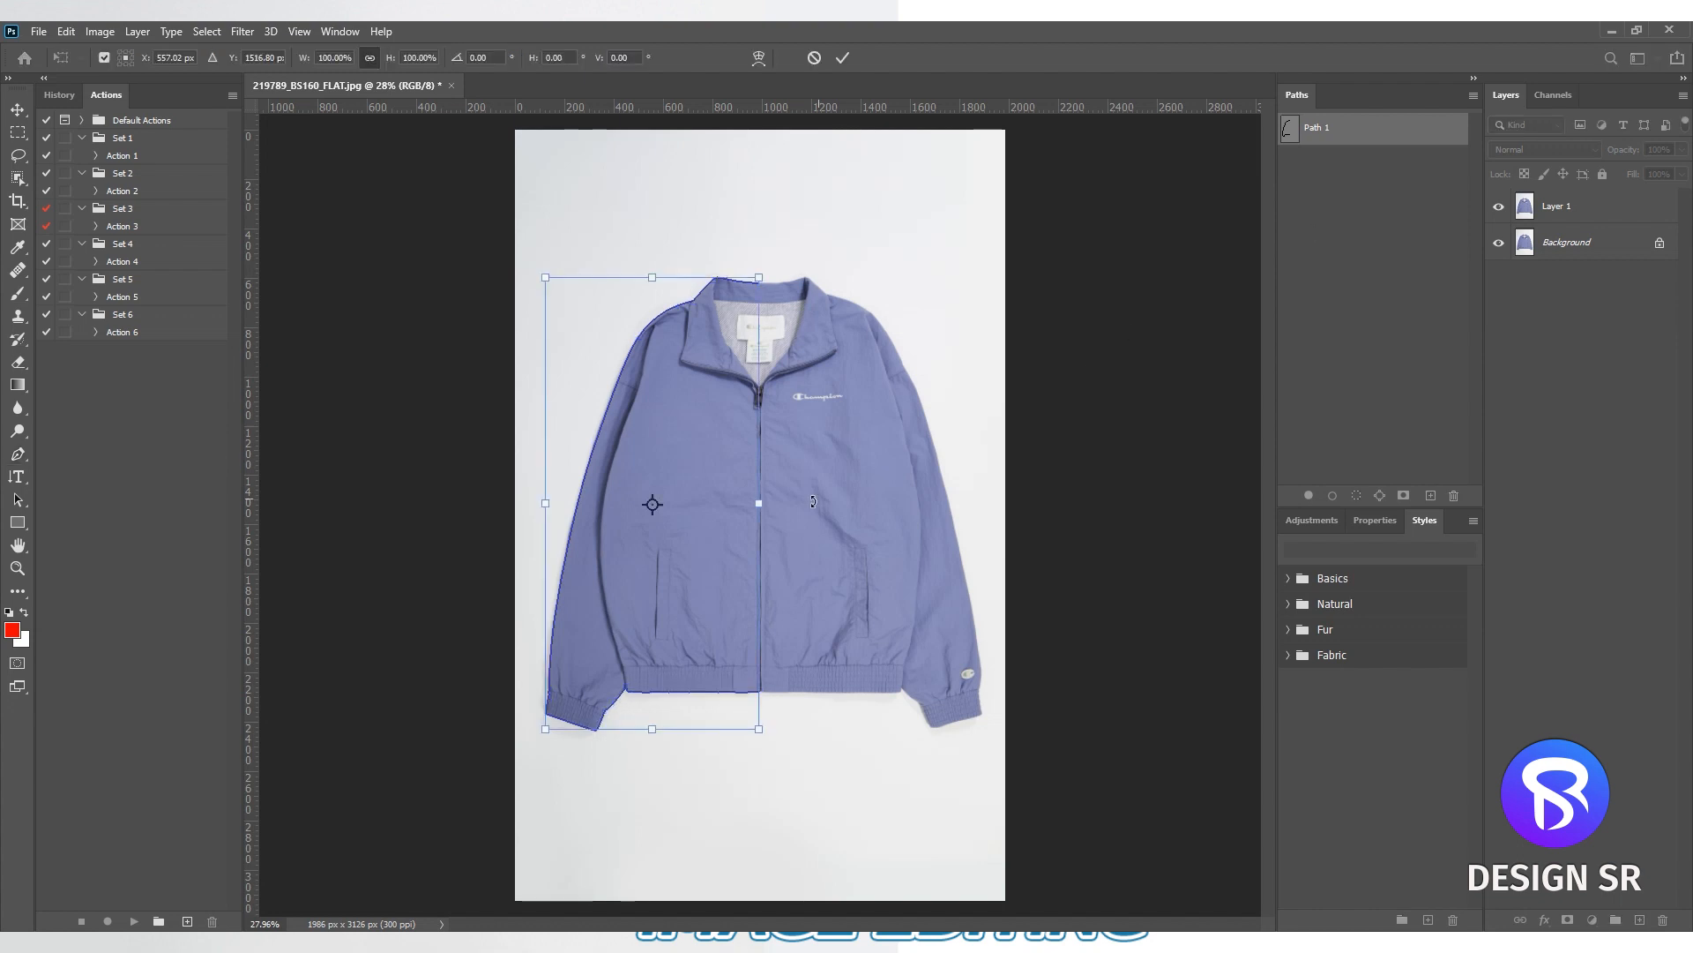
scroll(657, 516, up, 5)
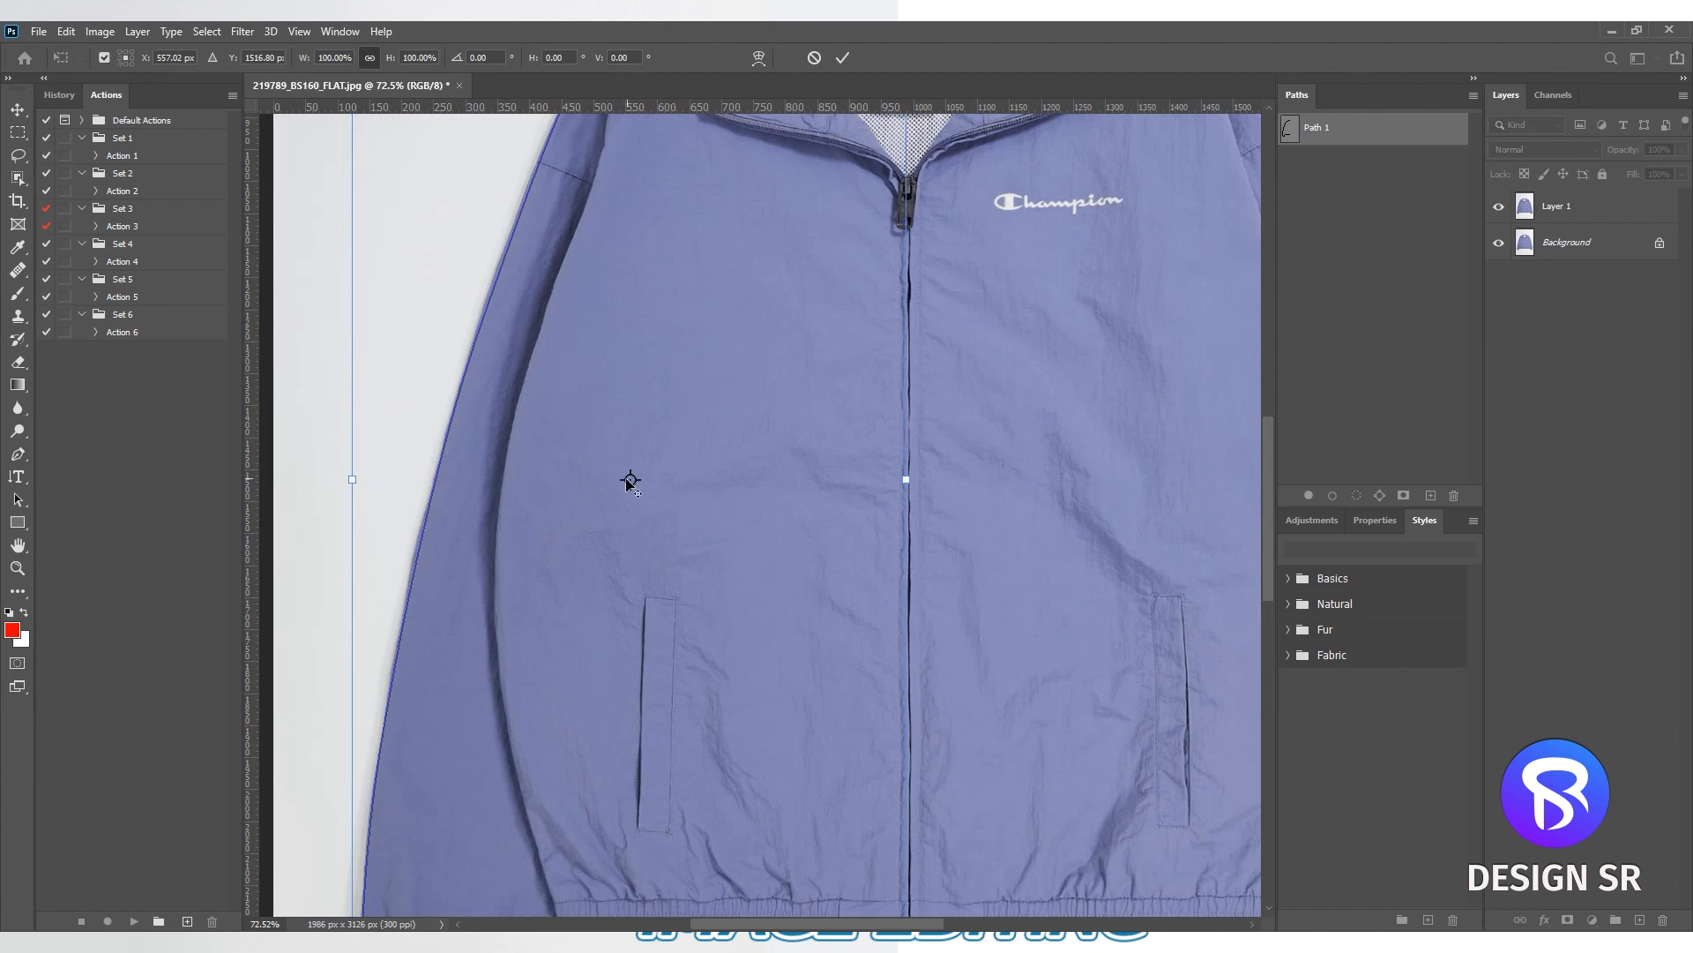
drag(631, 481, 906, 481)
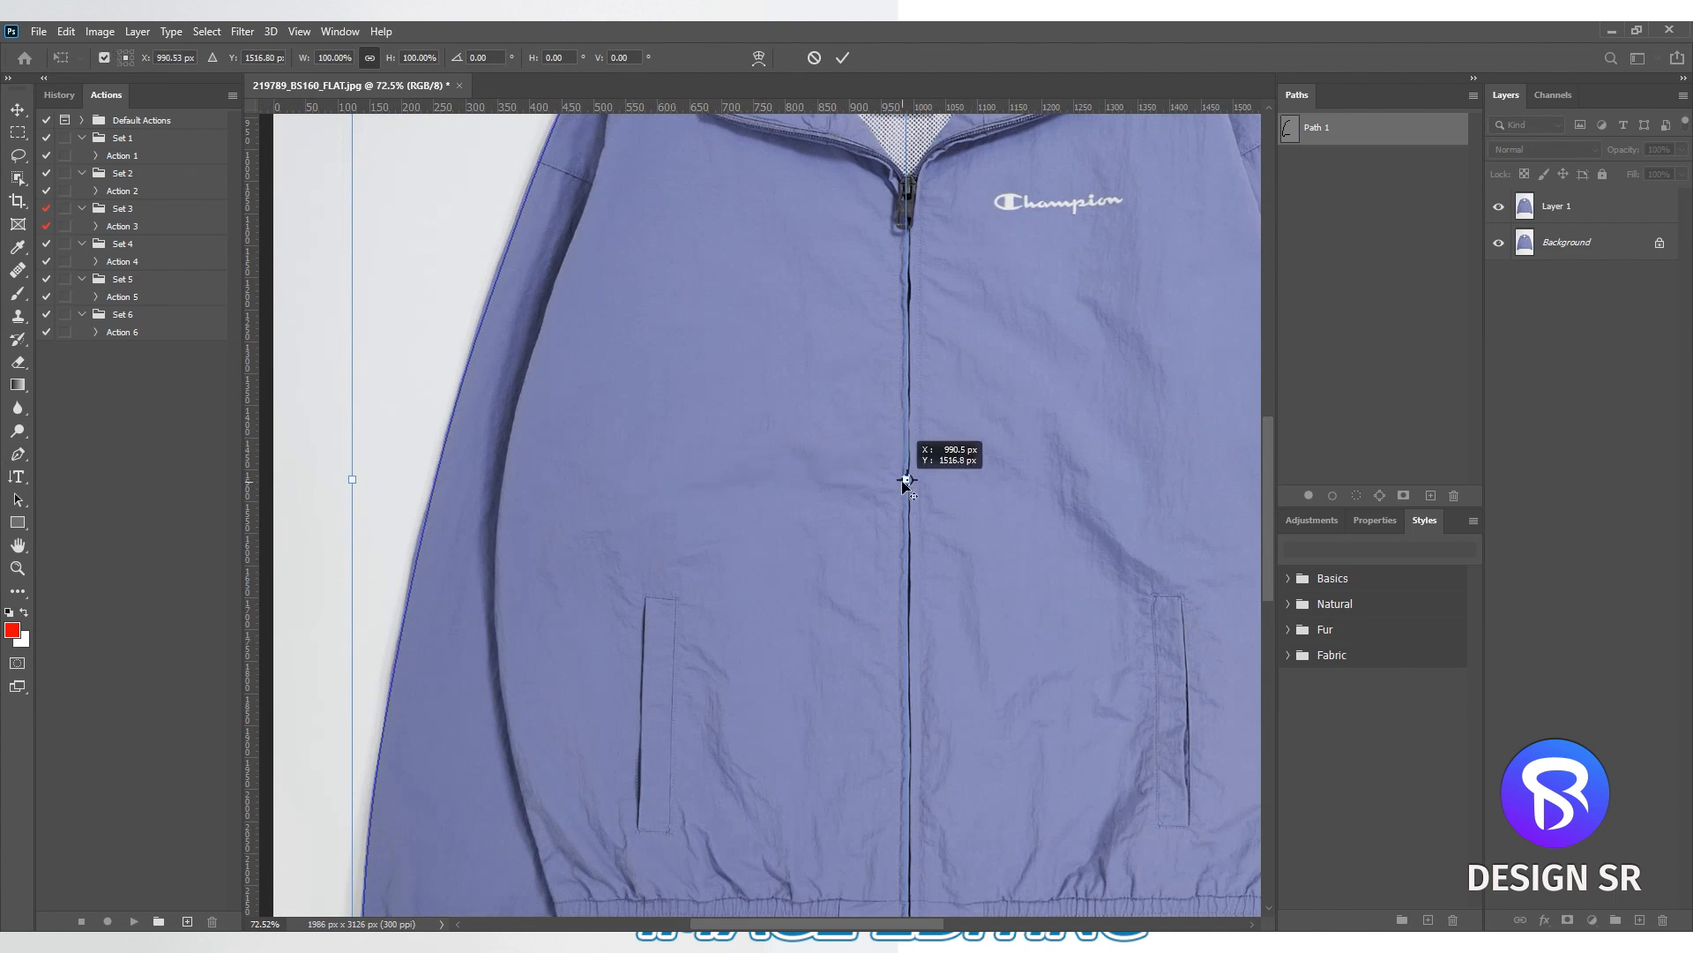
scroll(763, 448, down, 5)
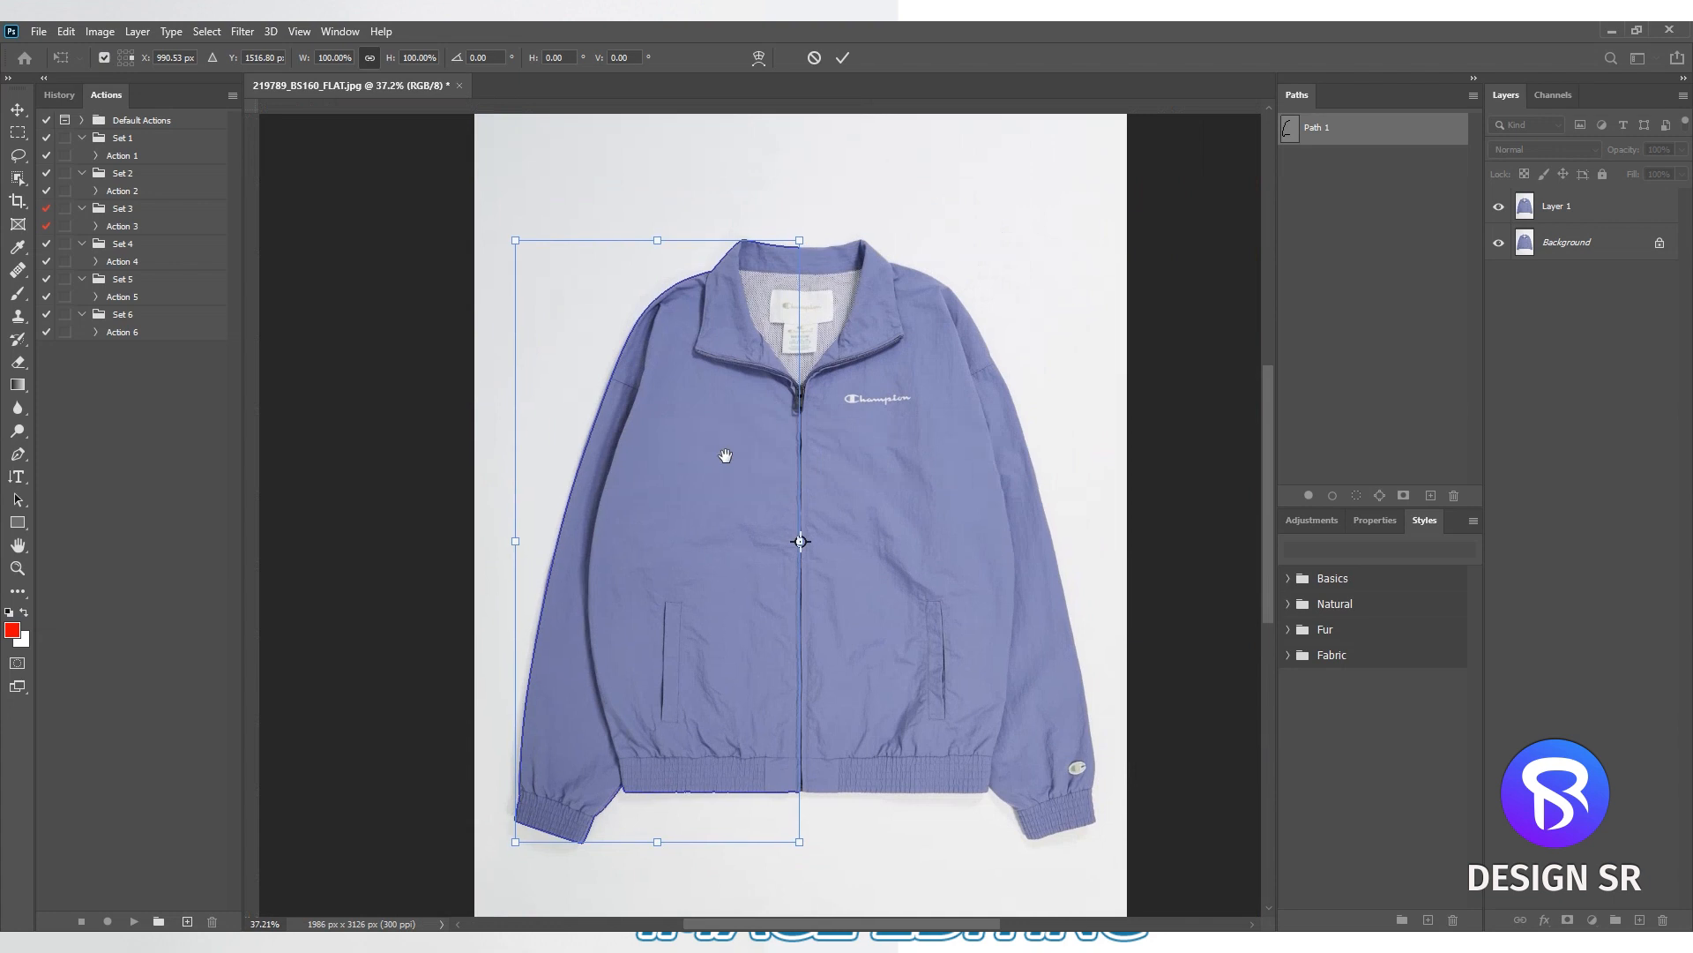
scroll(725, 451, down, 1)
- Flip the path copy horizontally, nudge it right to X about 1024 px to fit the right sleeve, and apply the transform
right_click(697, 417)
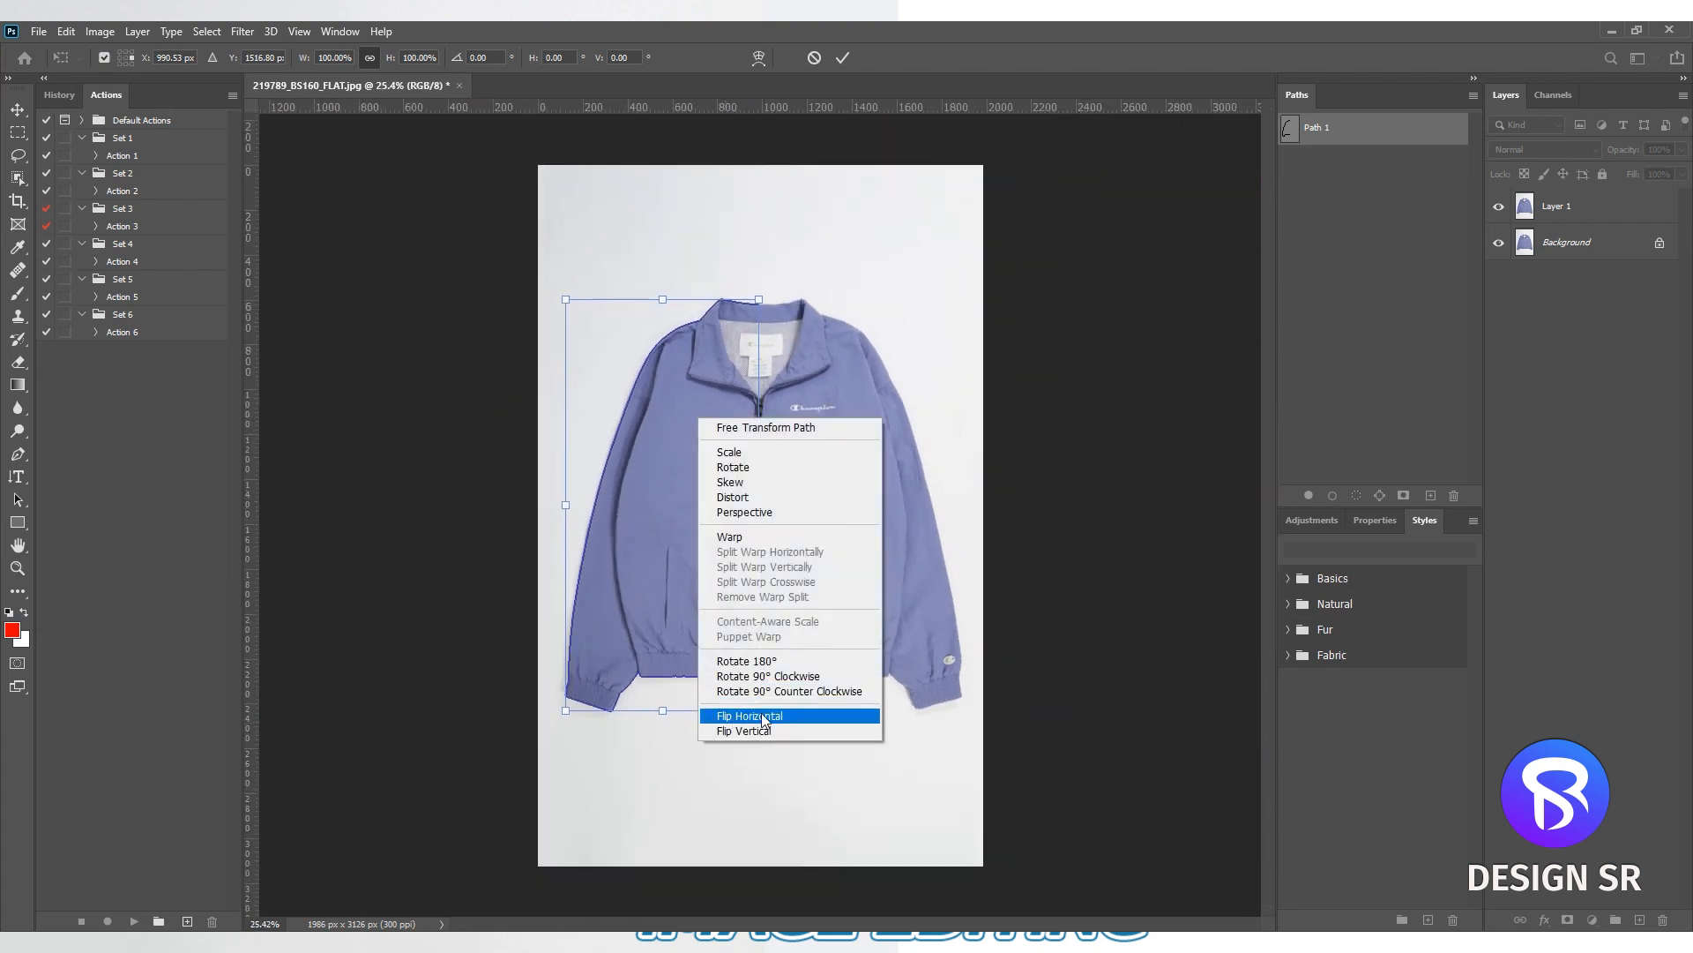
click(790, 716)
scroll(821, 296, up, 6)
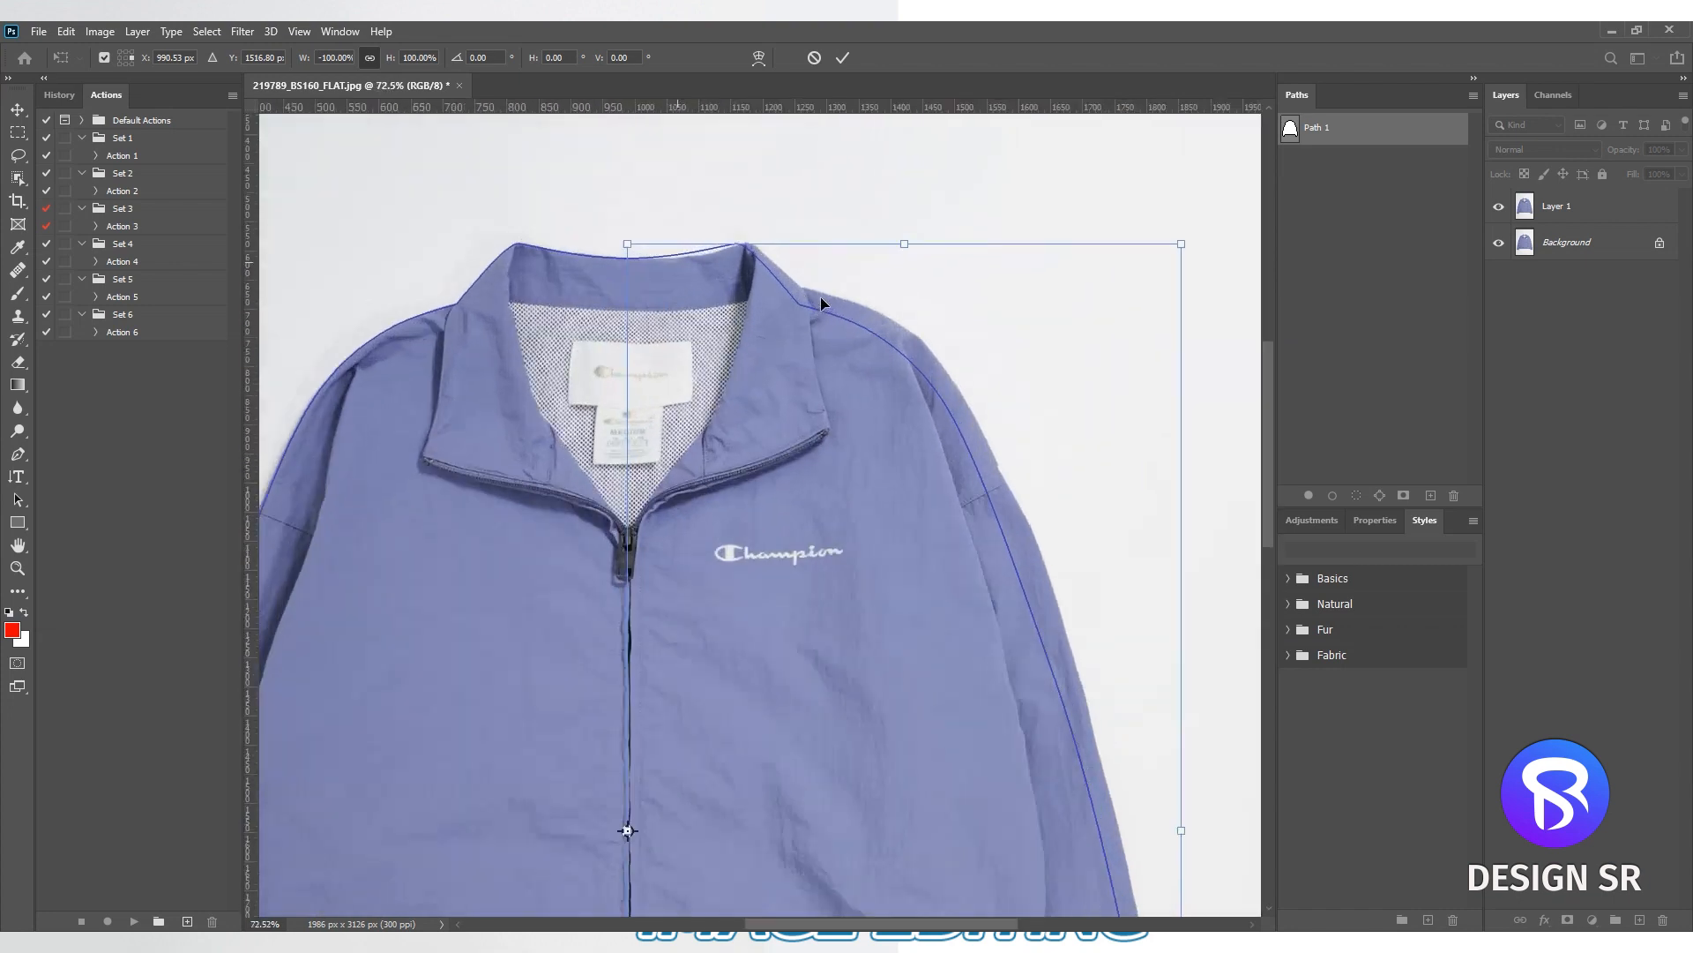
scroll(813, 302, down, 7)
key(Right)
key(Right)
key(Right)
key(Right)
key(Right)
key(Right)
key(Right)
key(Right)
key(Right)
key(Right)
key(Right)
key(Right)
key(Right)
key(Right)
key(Right)
scroll(907, 395, down, 2)
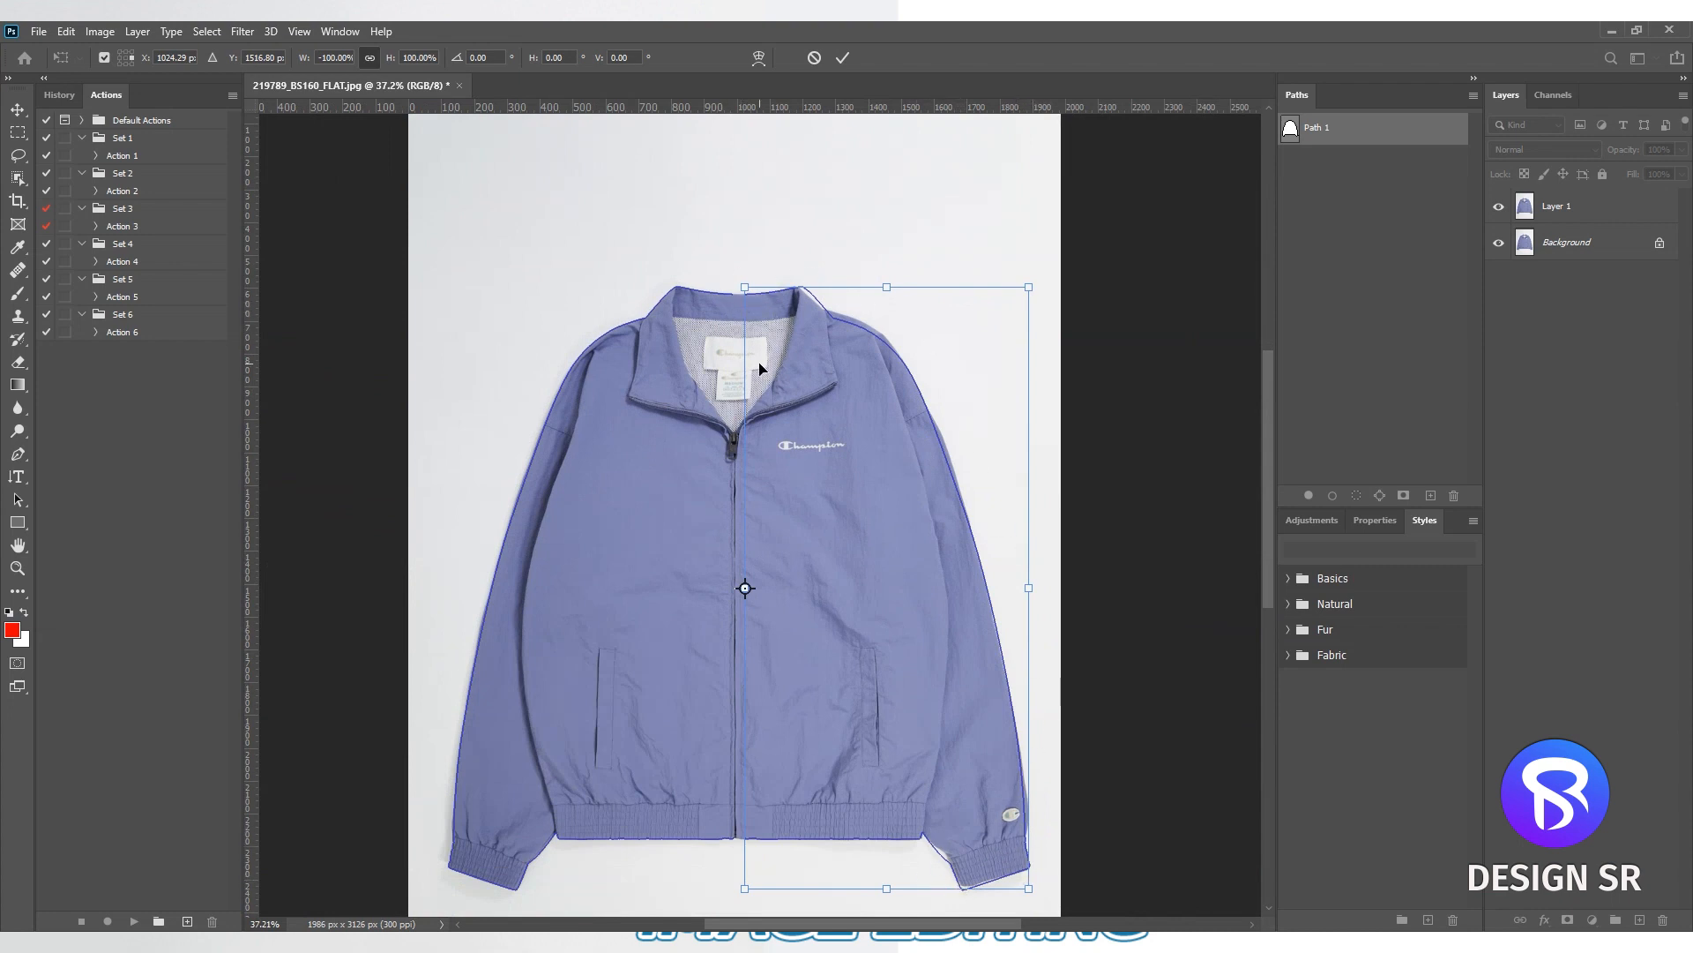
key(Return)
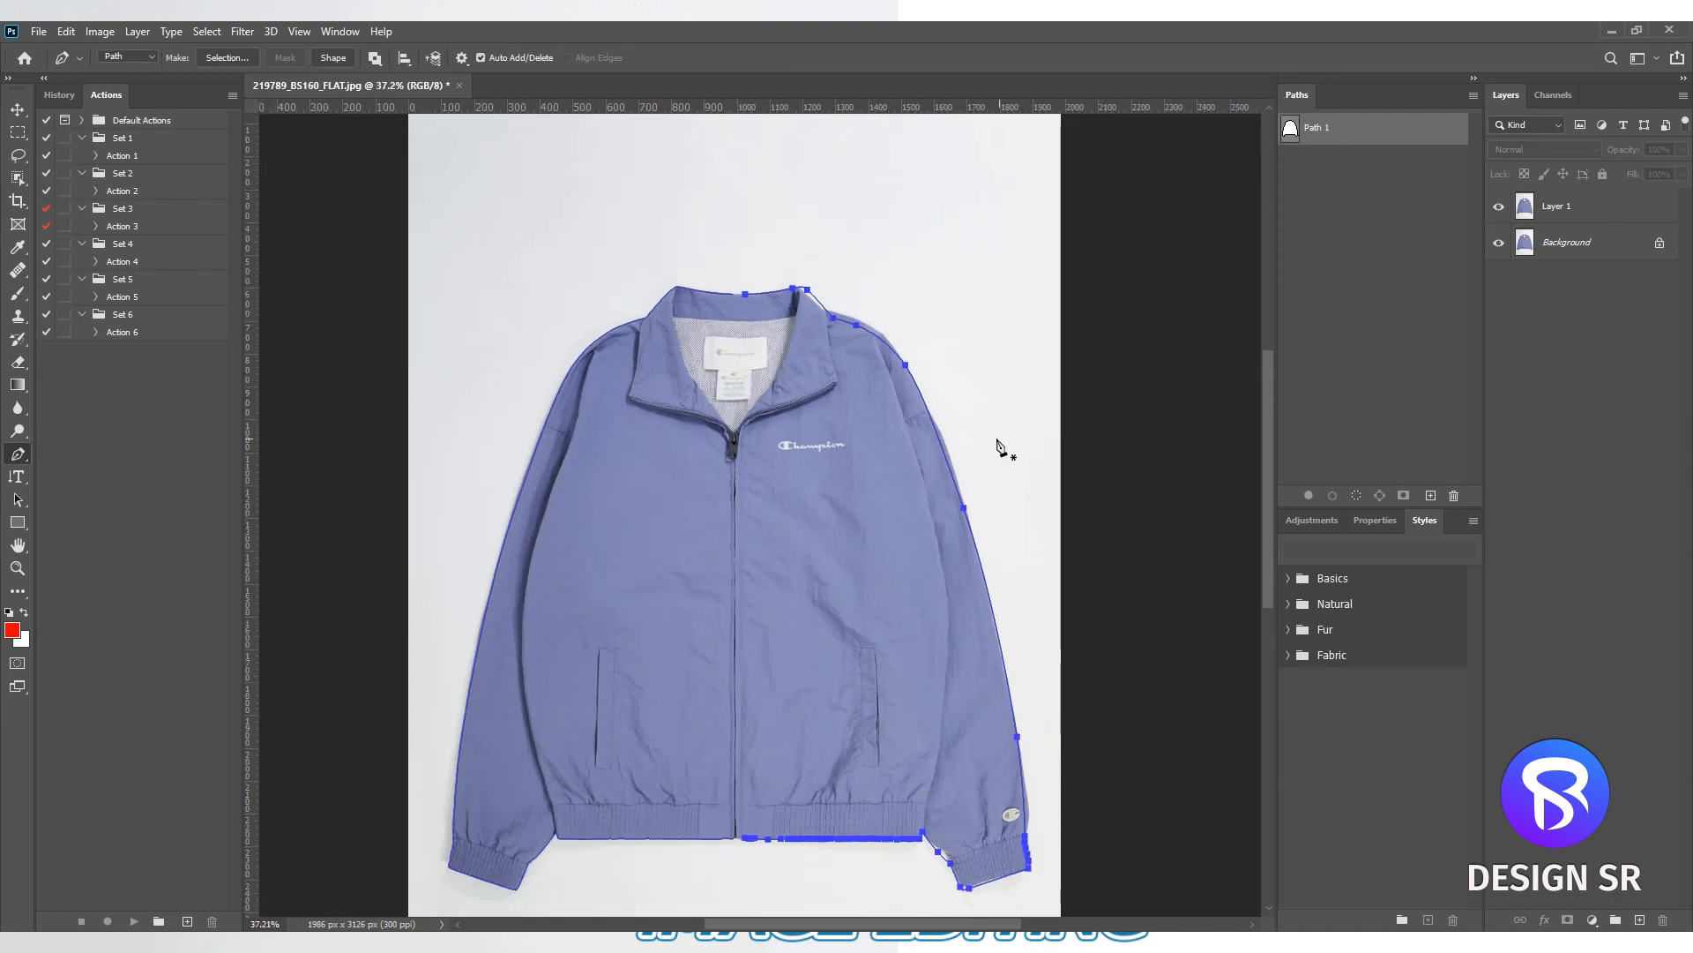
- Join the two path halves at the back collar and at the hem below the zipper into one closed outline
scroll(746, 294, up, 18)
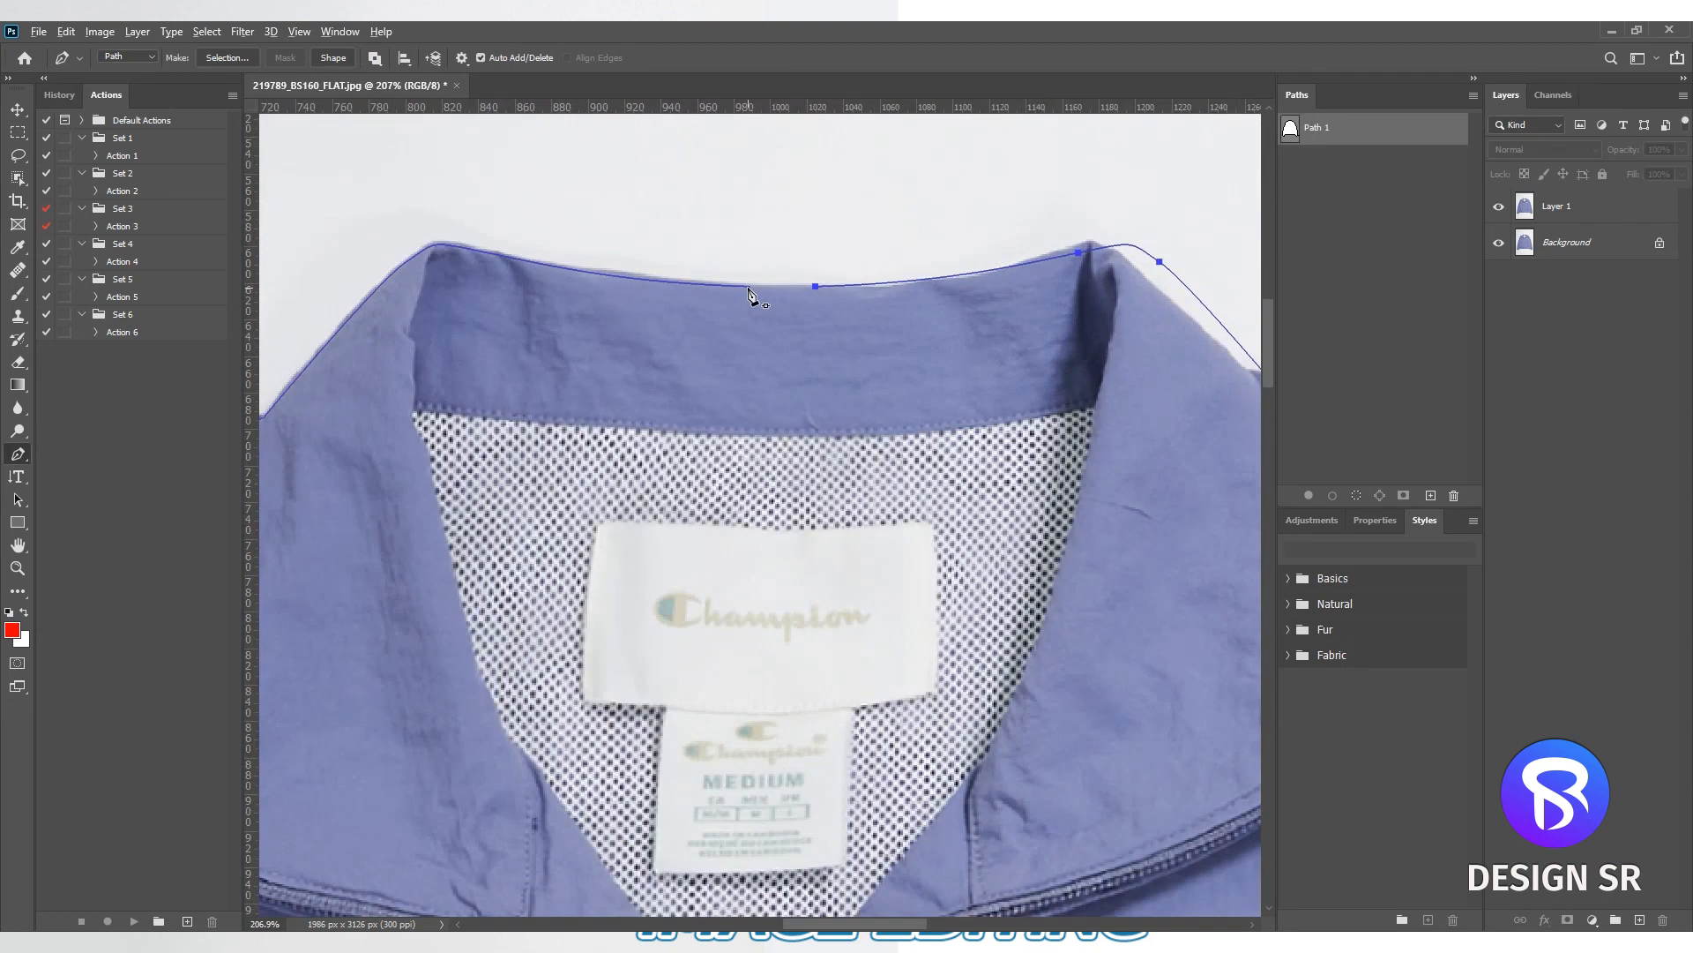
scroll(896, 288, down, 6)
scroll(895, 441, down, 6)
scroll(908, 593, up, 4)
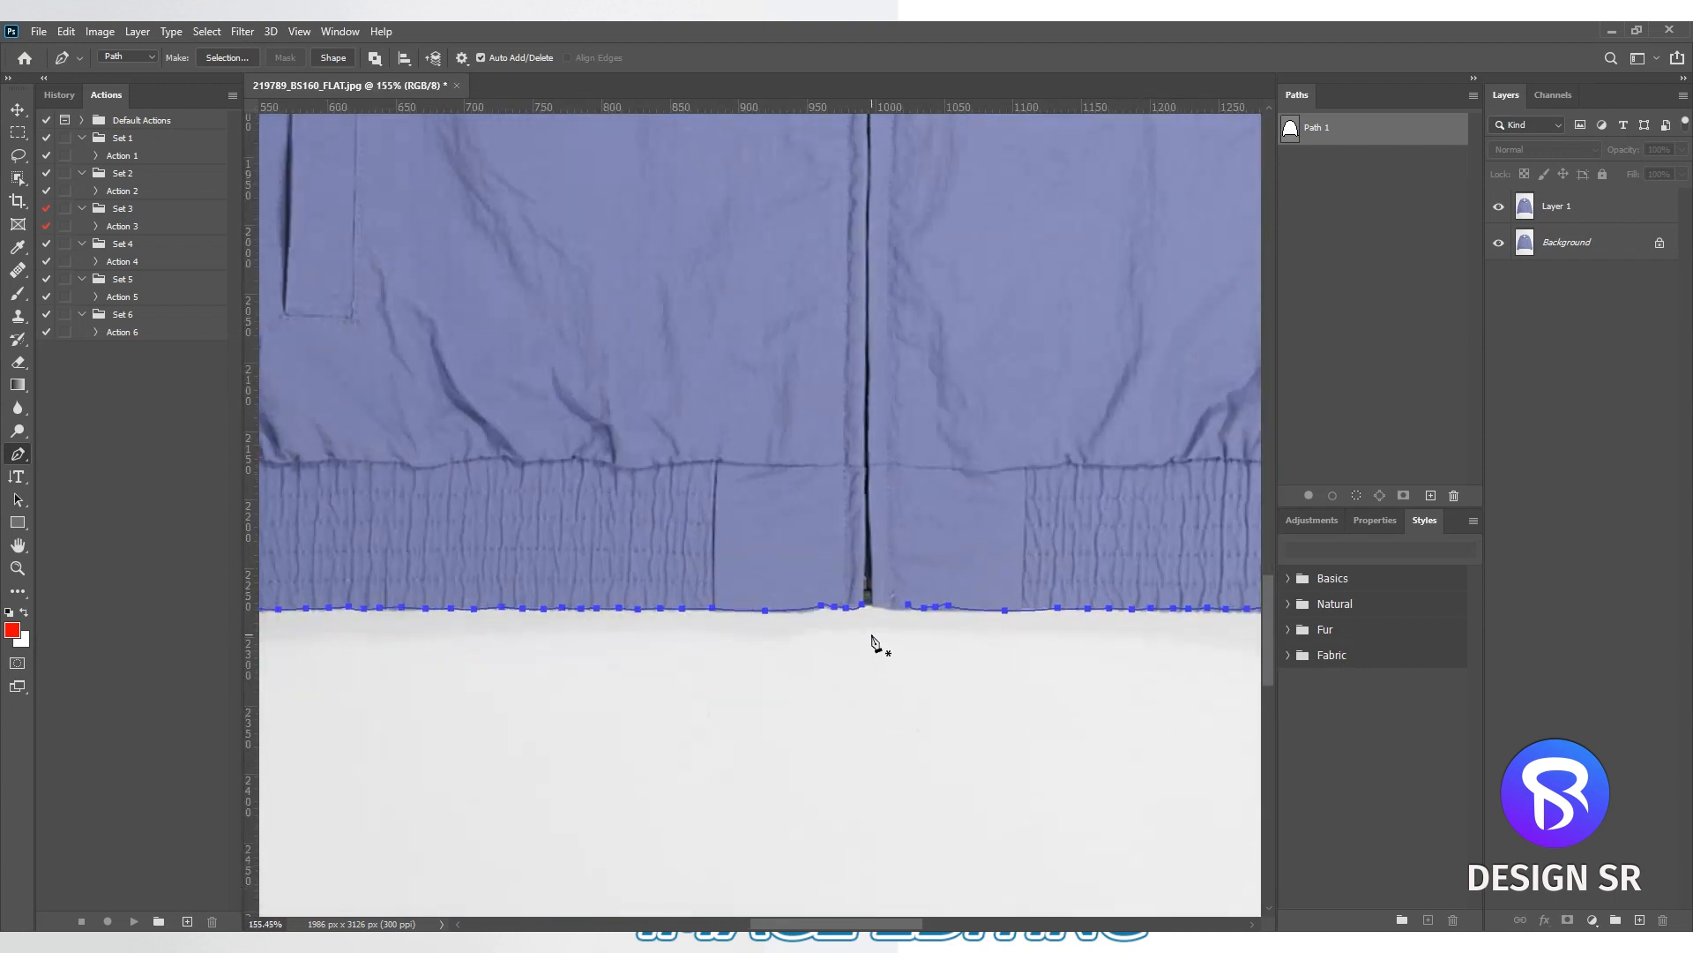
scroll(873, 642, up, 4)
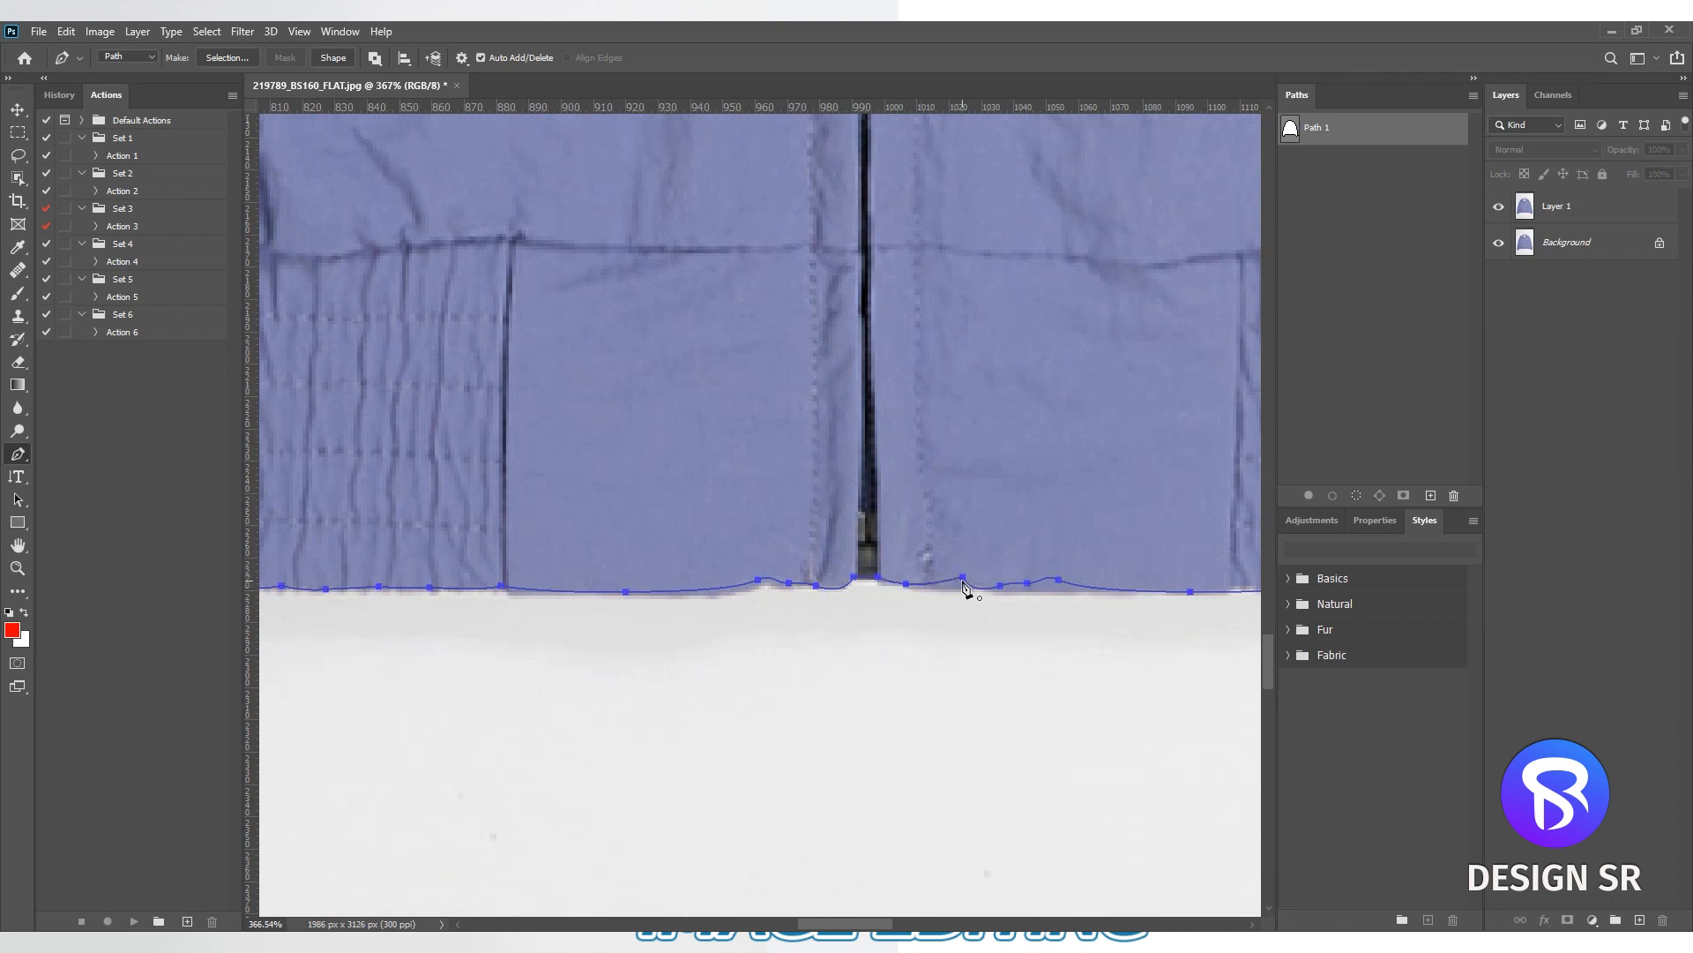
scroll(964, 587, down, 5)
right_click(953, 496)
click(970, 508)
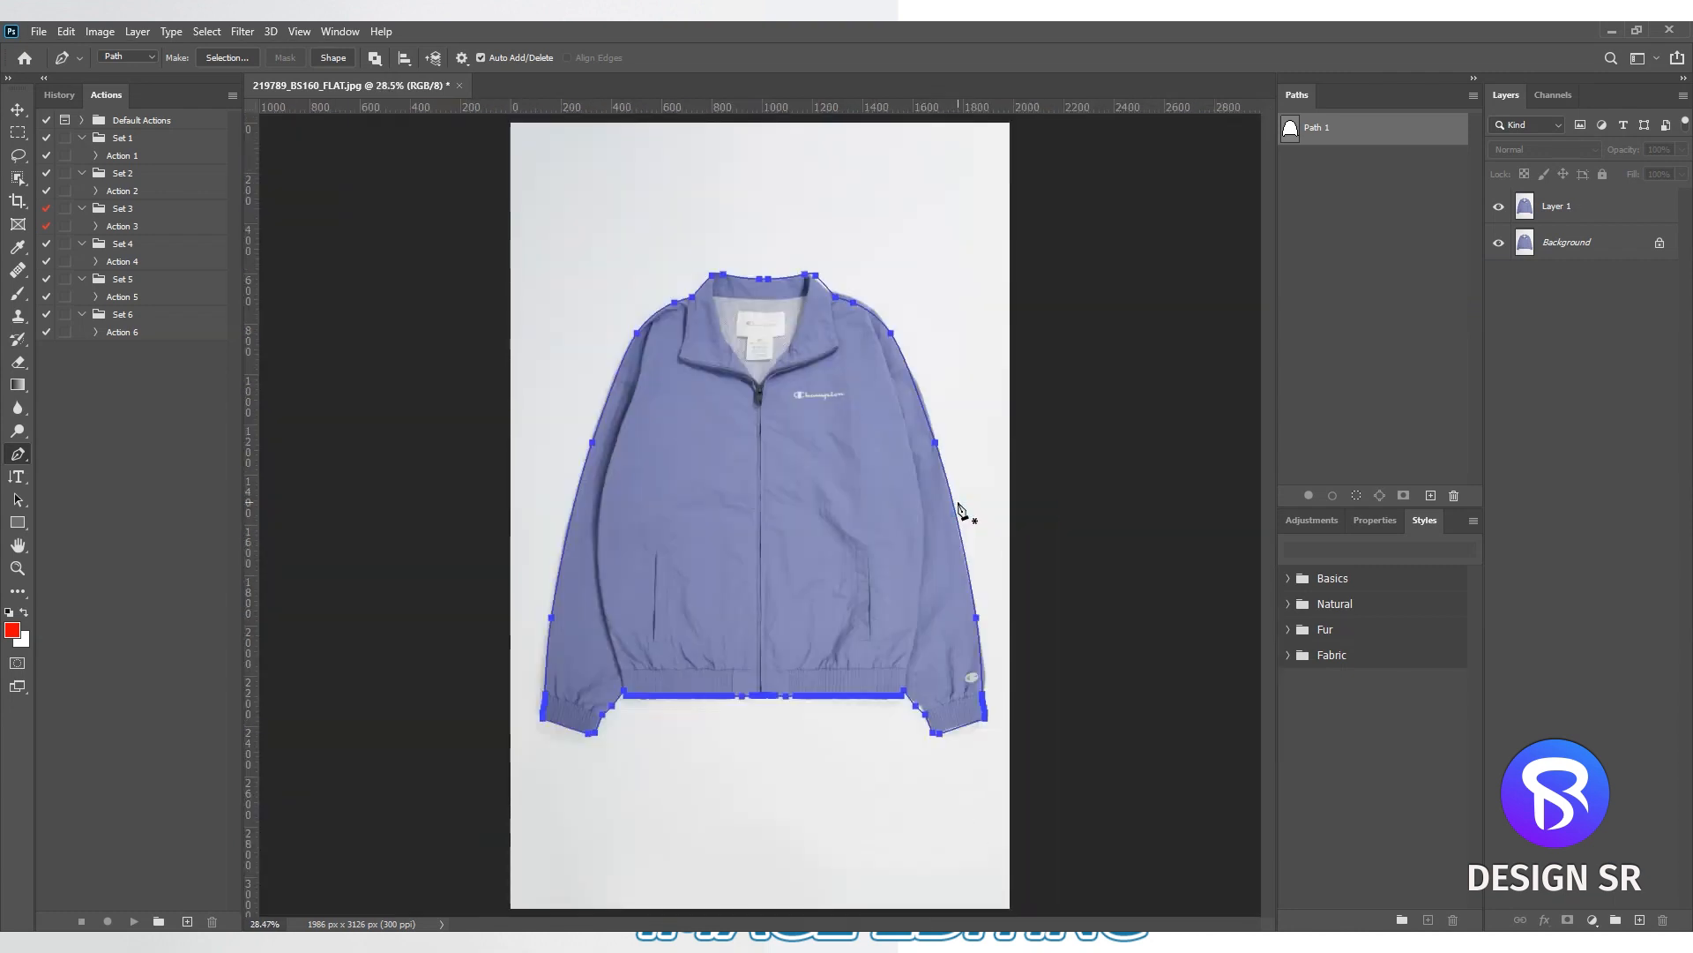
- Load Path 1 as a selection, check the jacket cutout in Quick Mask mode, and clear the selection
click(1413, 286)
ctrl+click(1289, 132)
key(q)
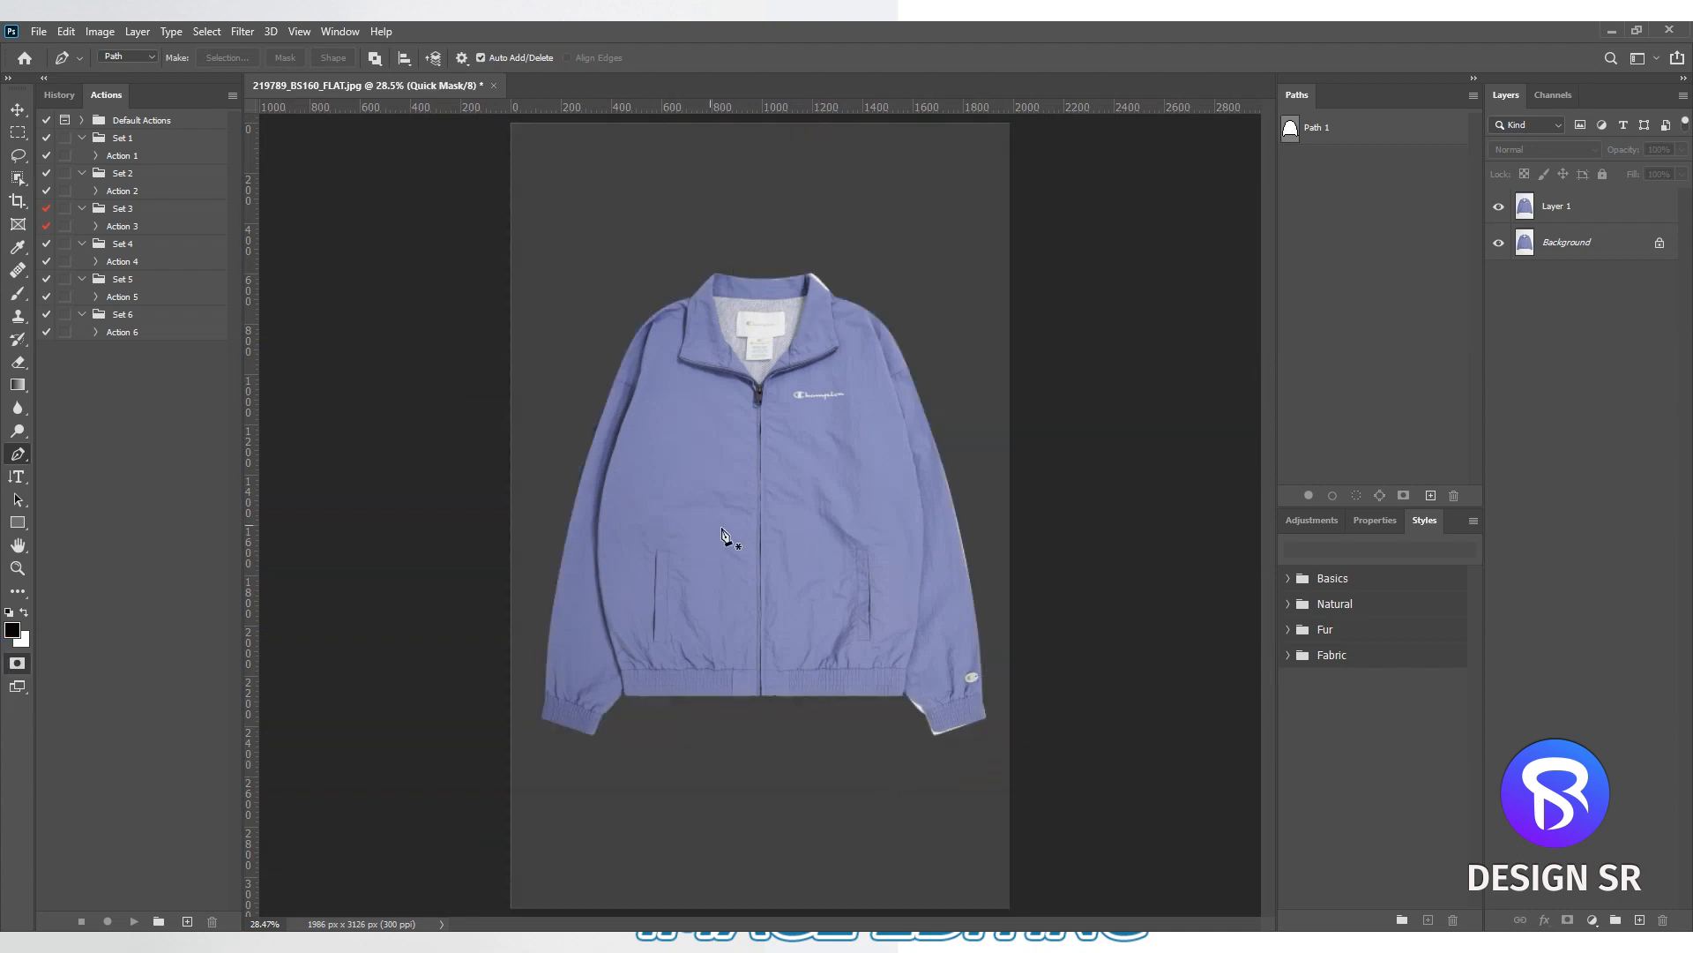
key(q)
click(1328, 132)
click(1325, 249)
- Add a new empty layer above Layer 1 with Normal mode and 100% opacity
click(1571, 212)
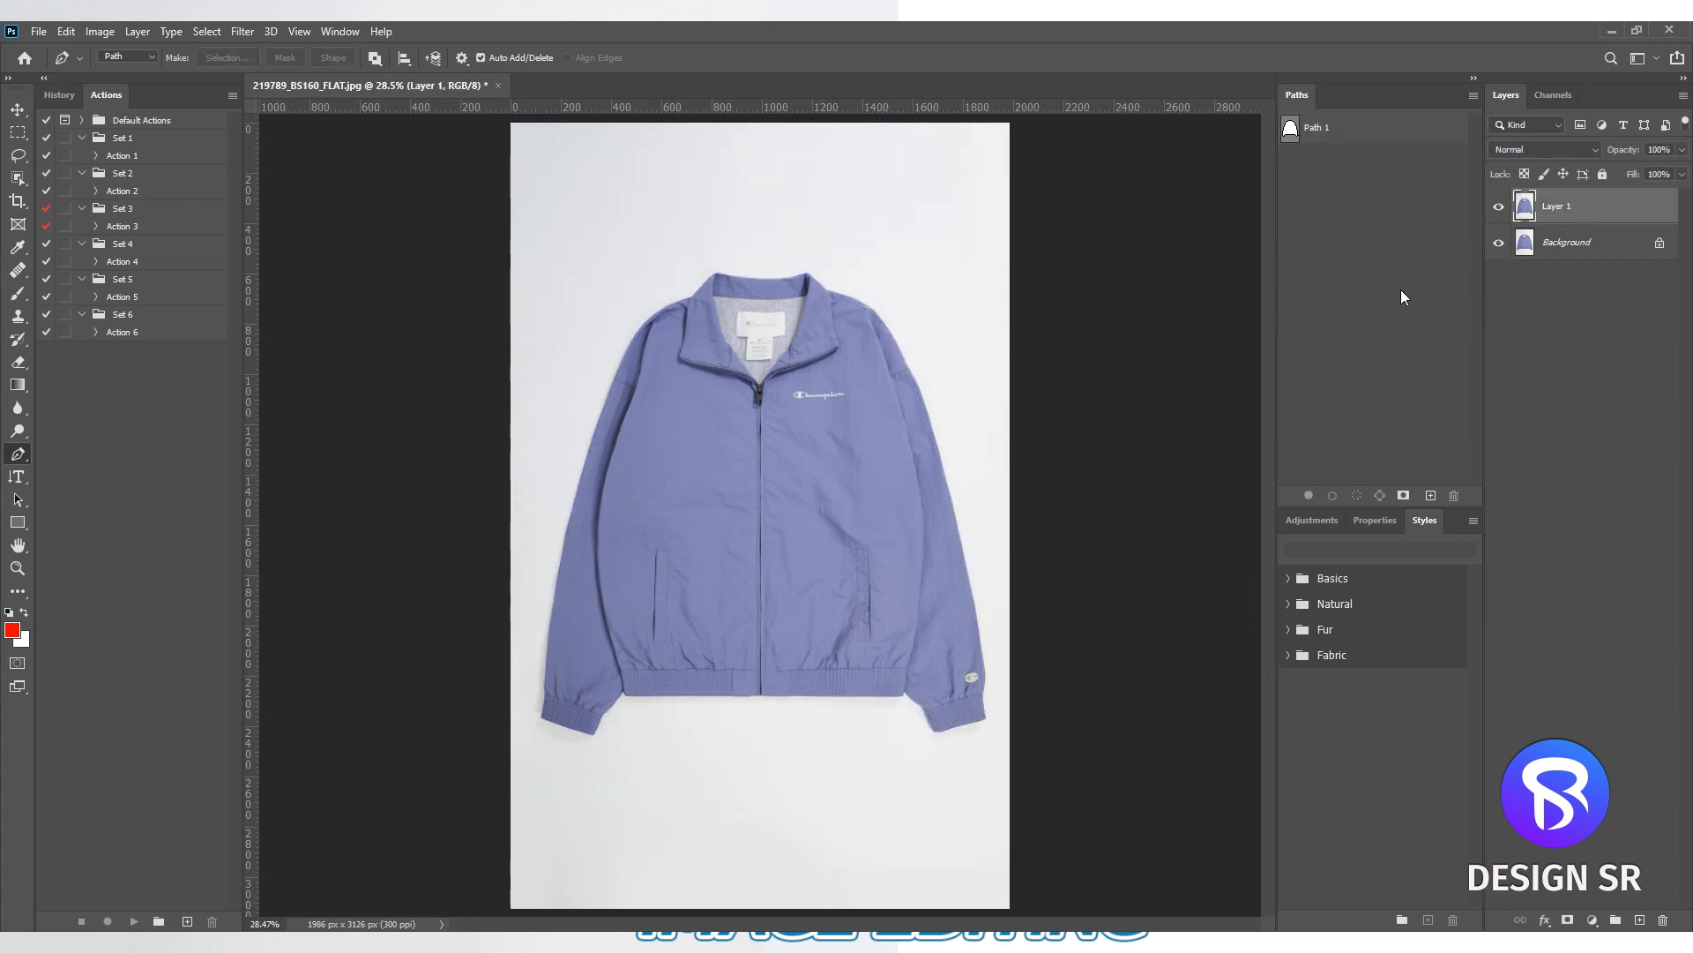
click(1577, 438)
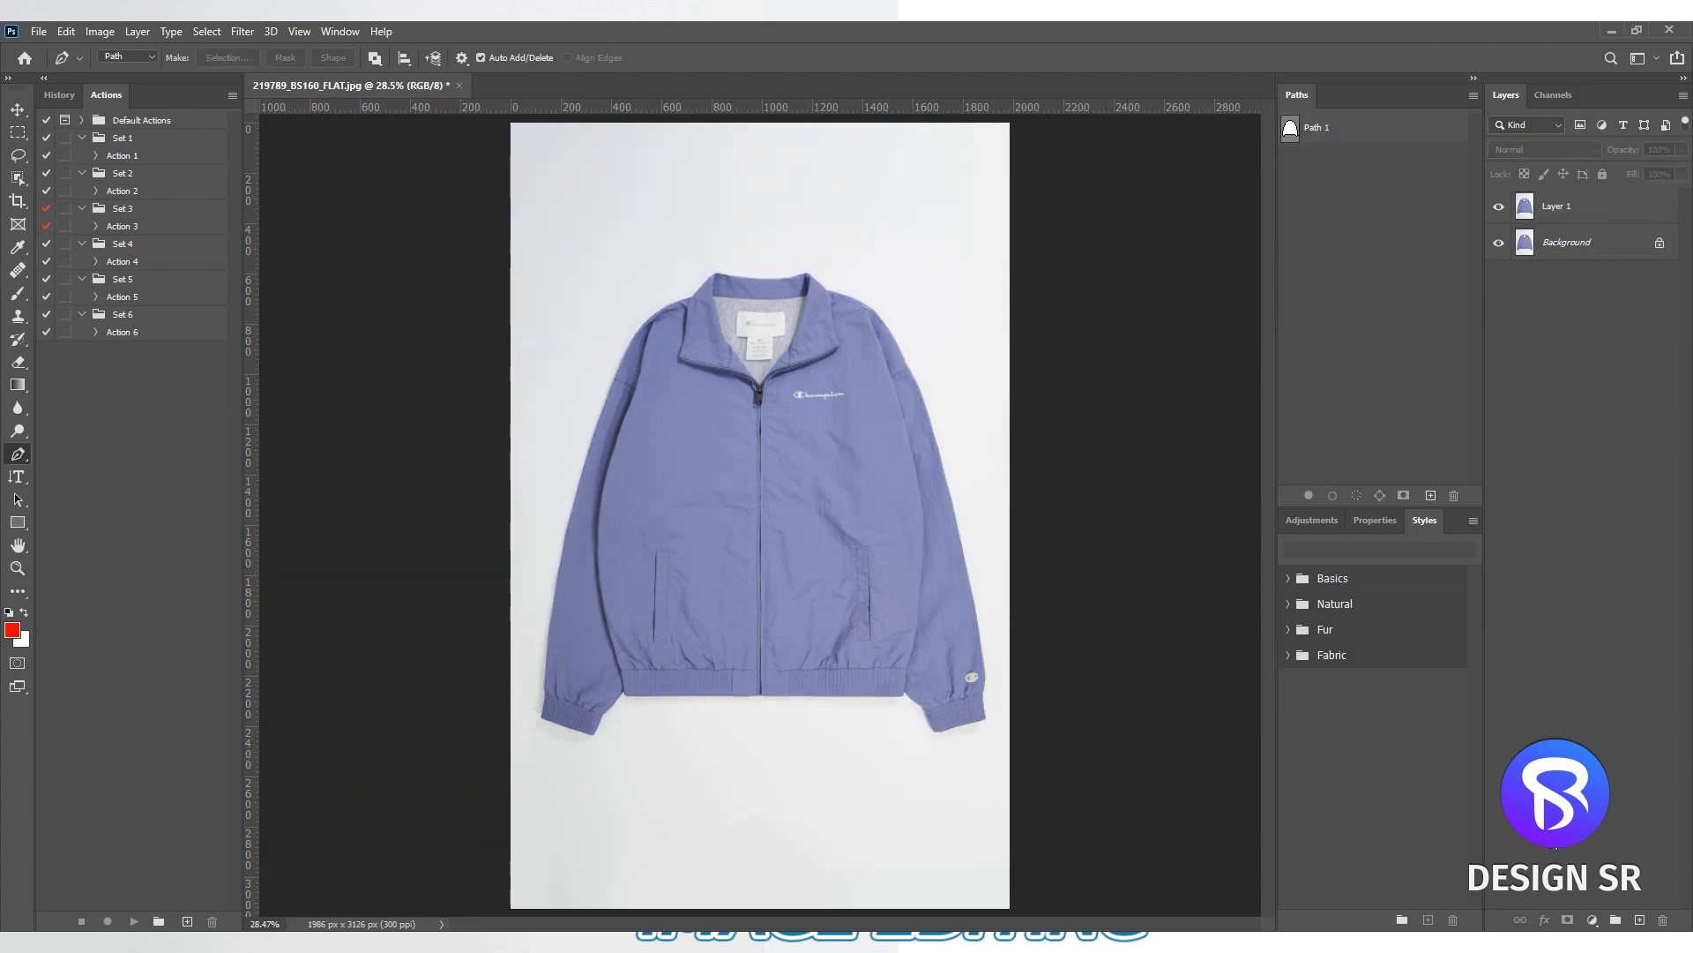
key(ctrl+shift+n)
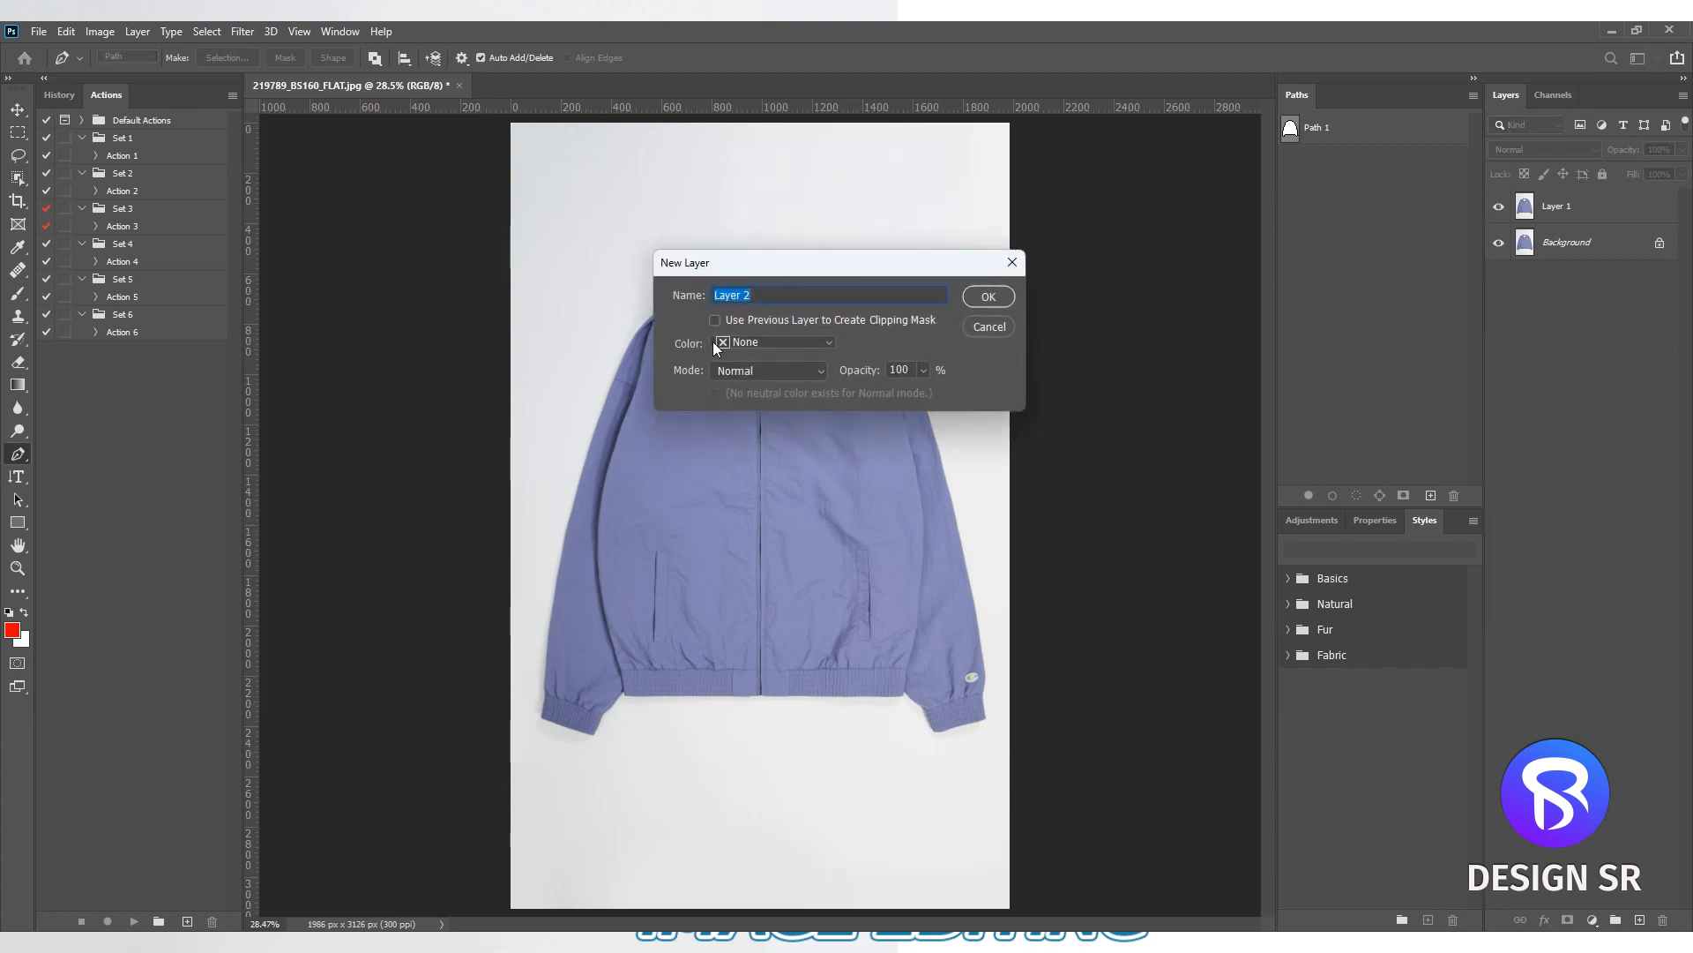
key(Return)
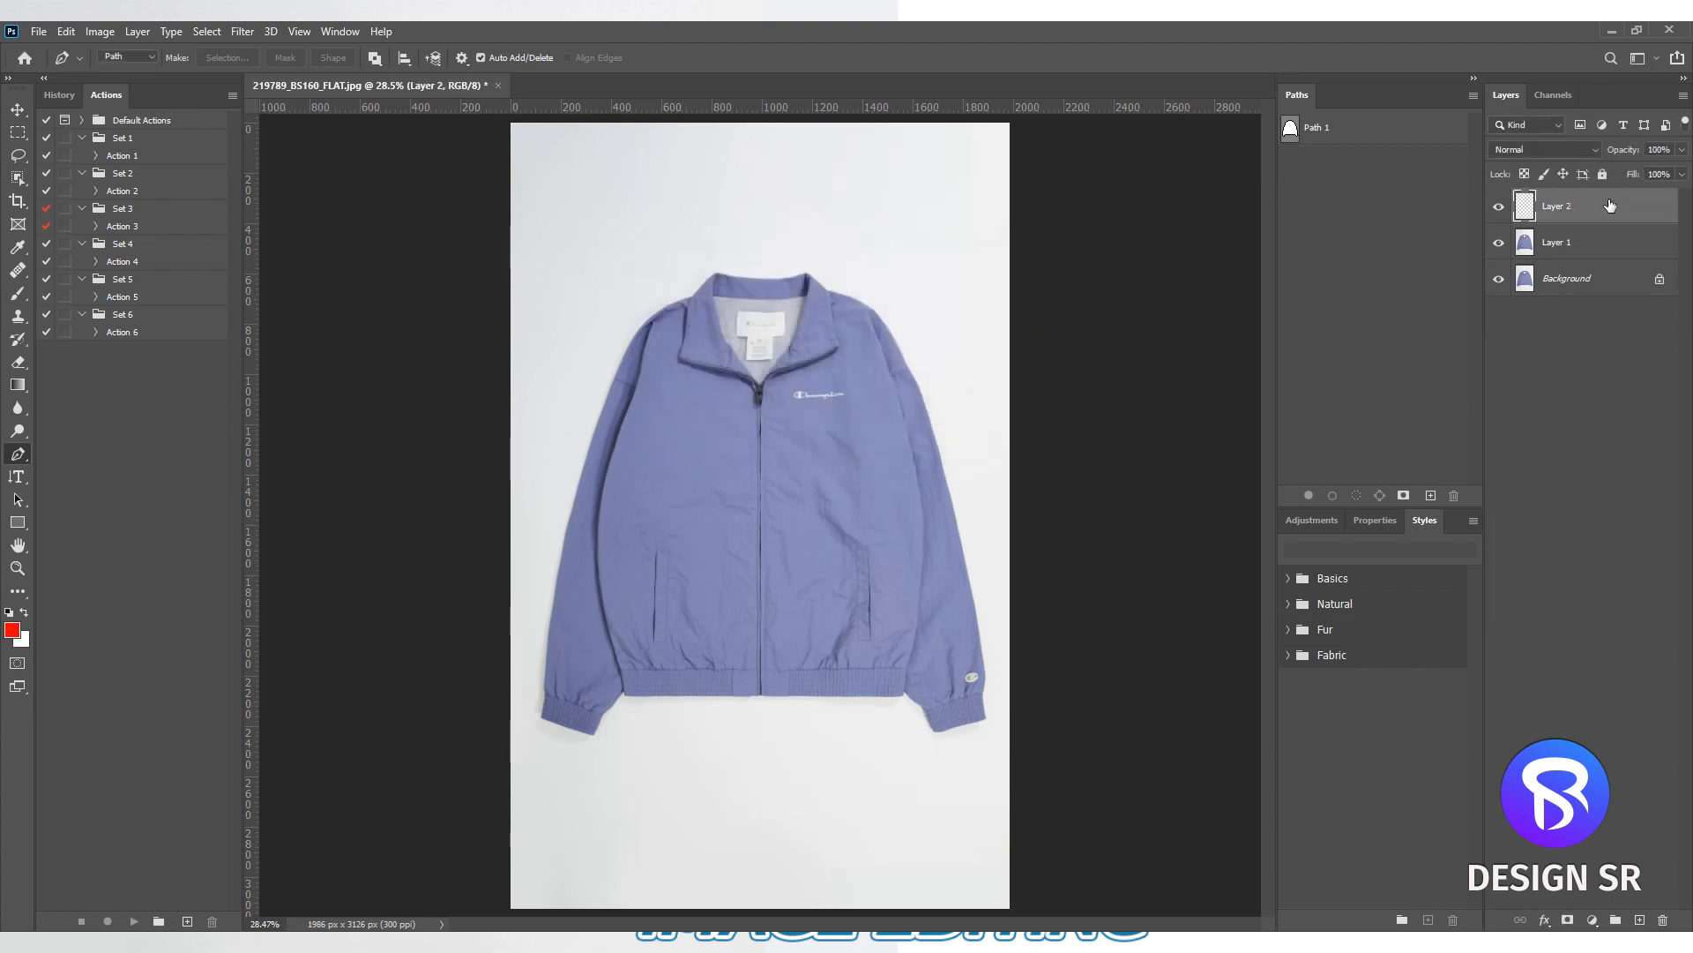
click(1625, 627)
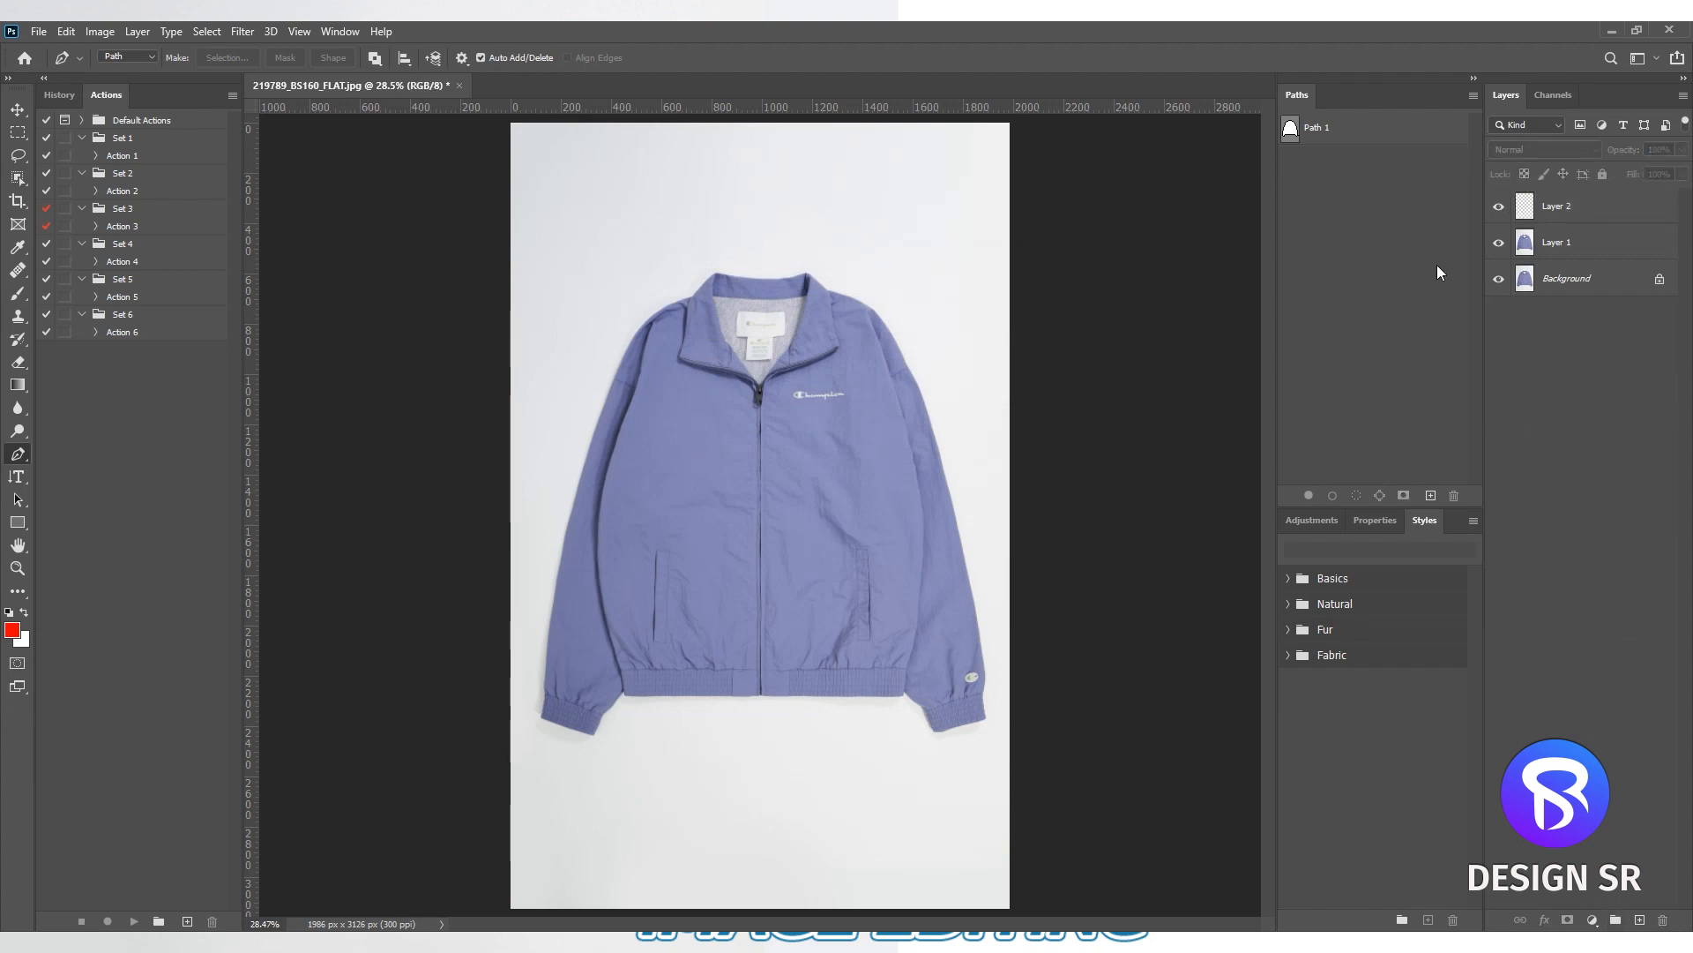
- Load Path 1 as a selection, stroke it on Layer 2 with a 1 px centered red (ff0000) line, and deselect
ctrl+click(1291, 130)
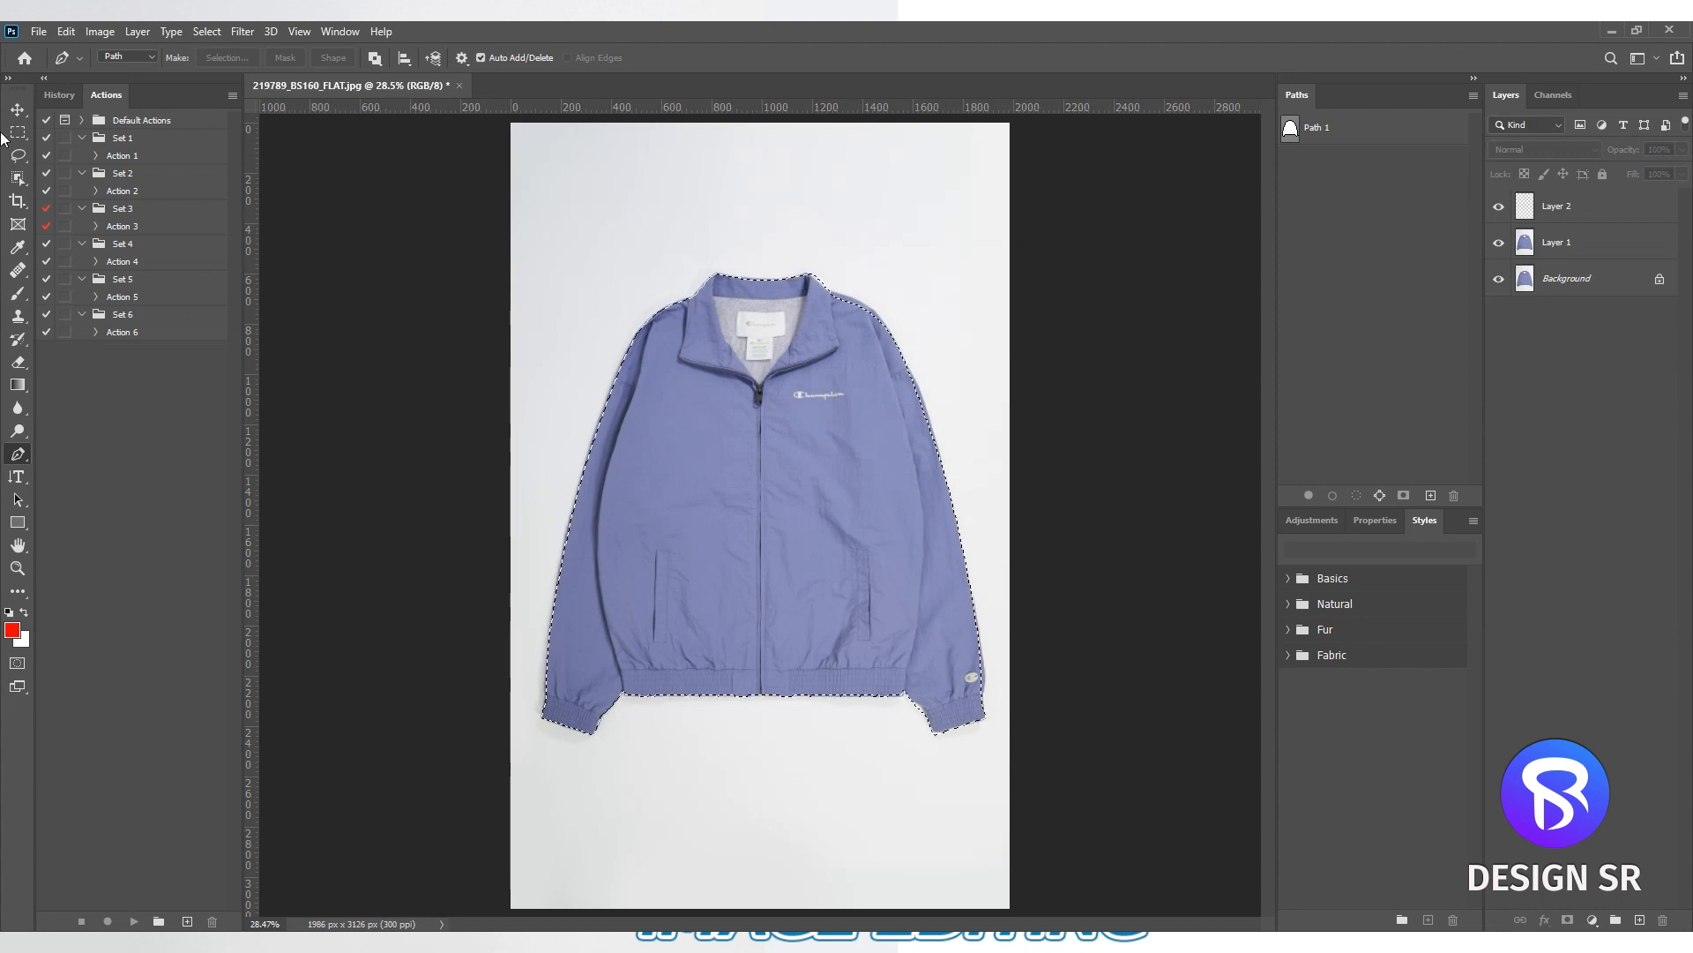
click(17, 134)
right_click(789, 434)
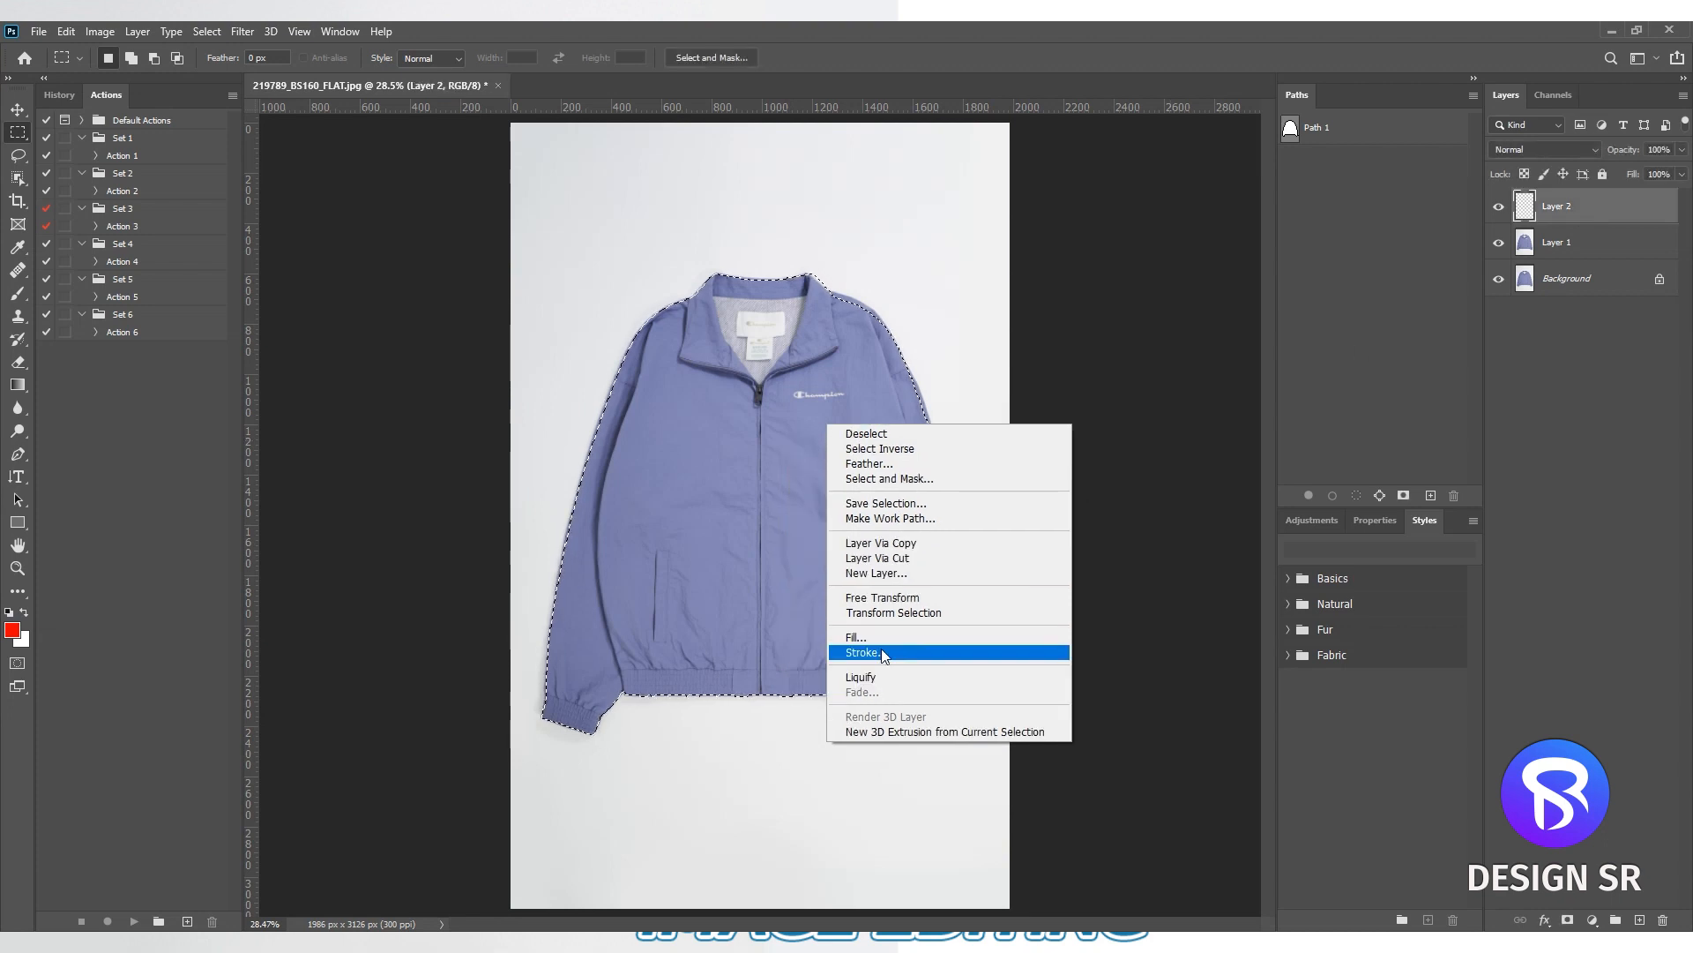
click(881, 654)
click(783, 296)
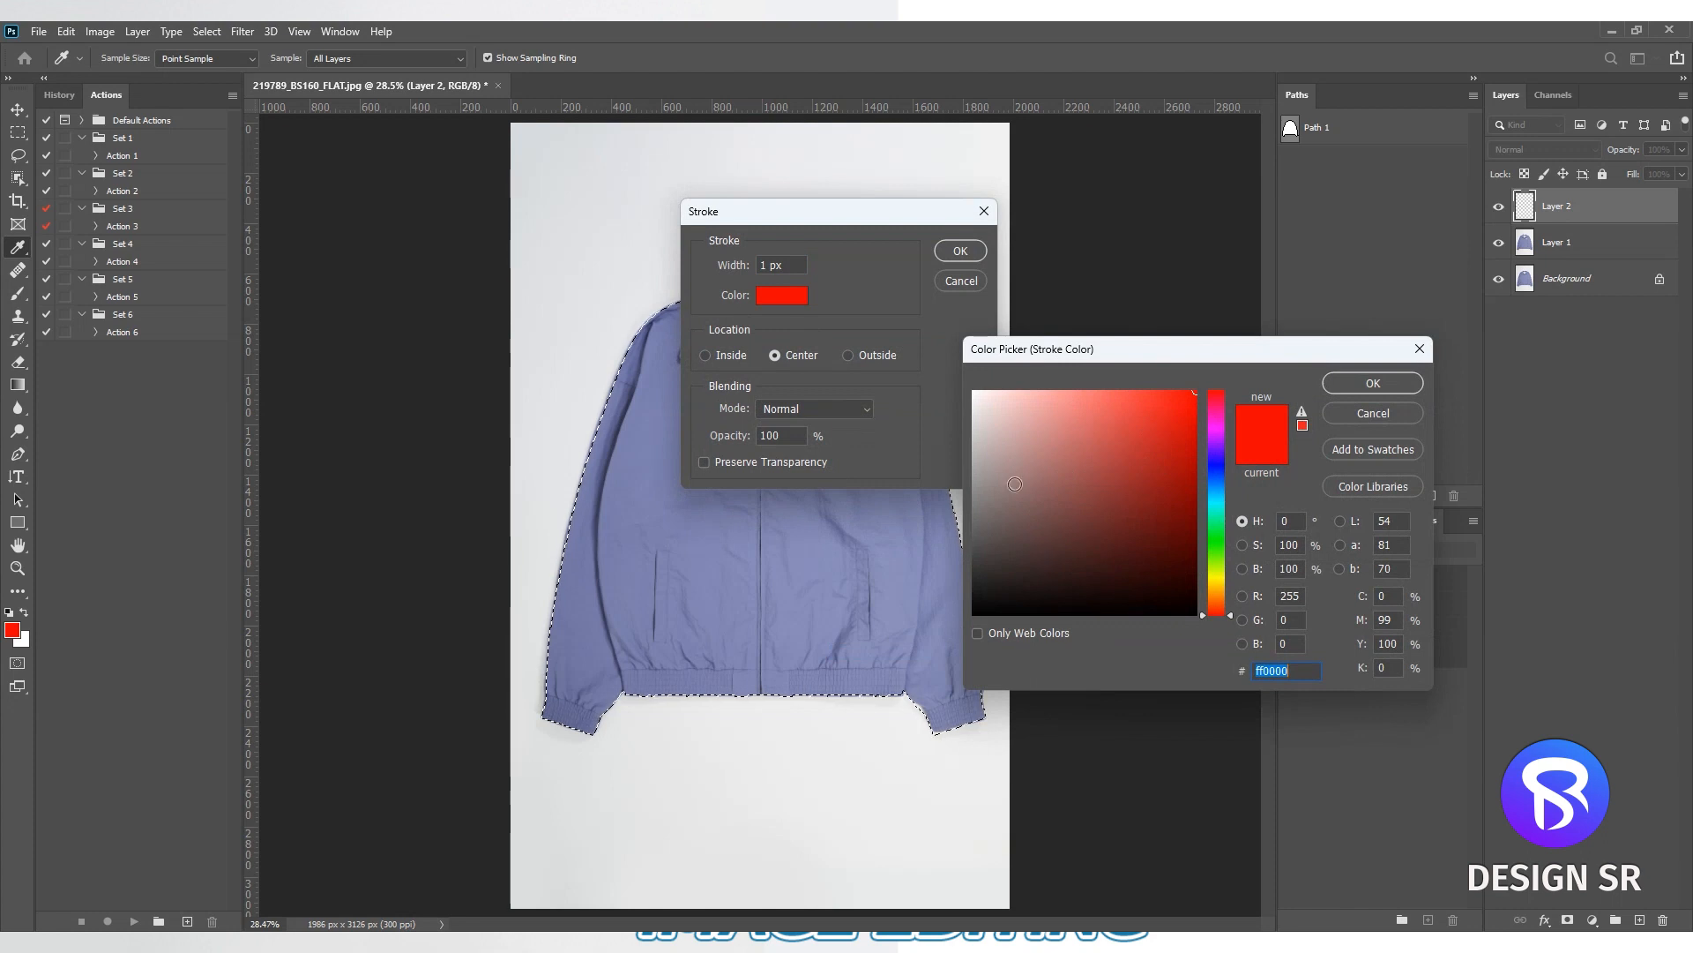
click(1331, 386)
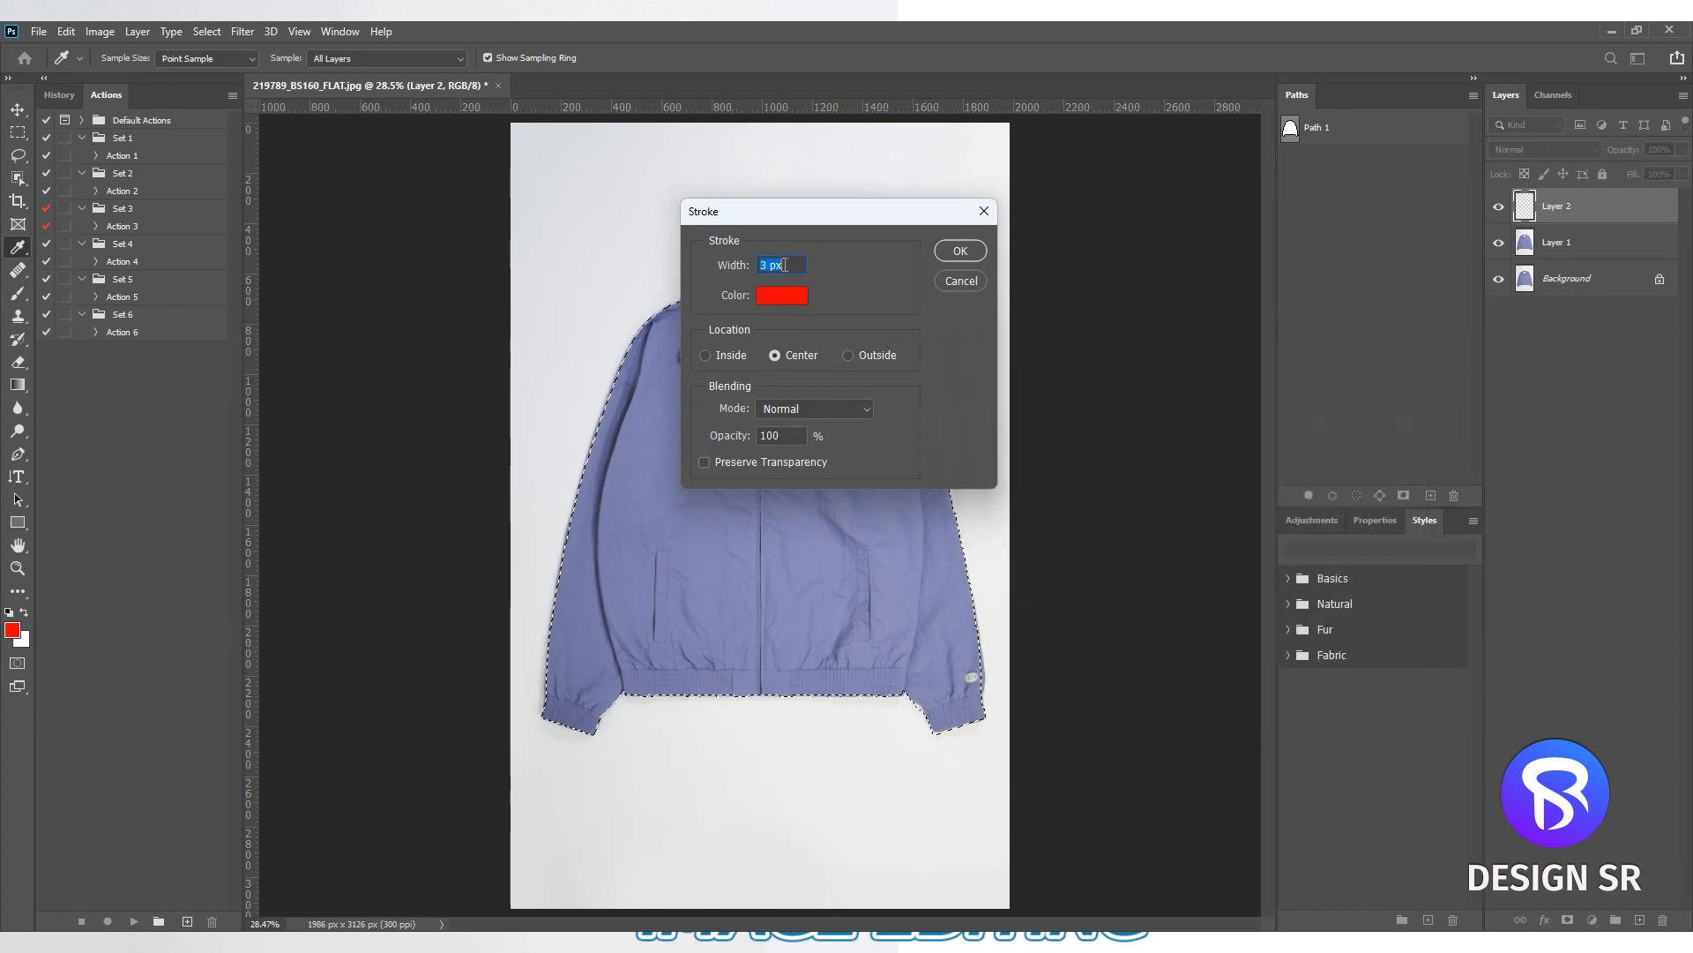
click(967, 253)
scroll(923, 431, up, 2)
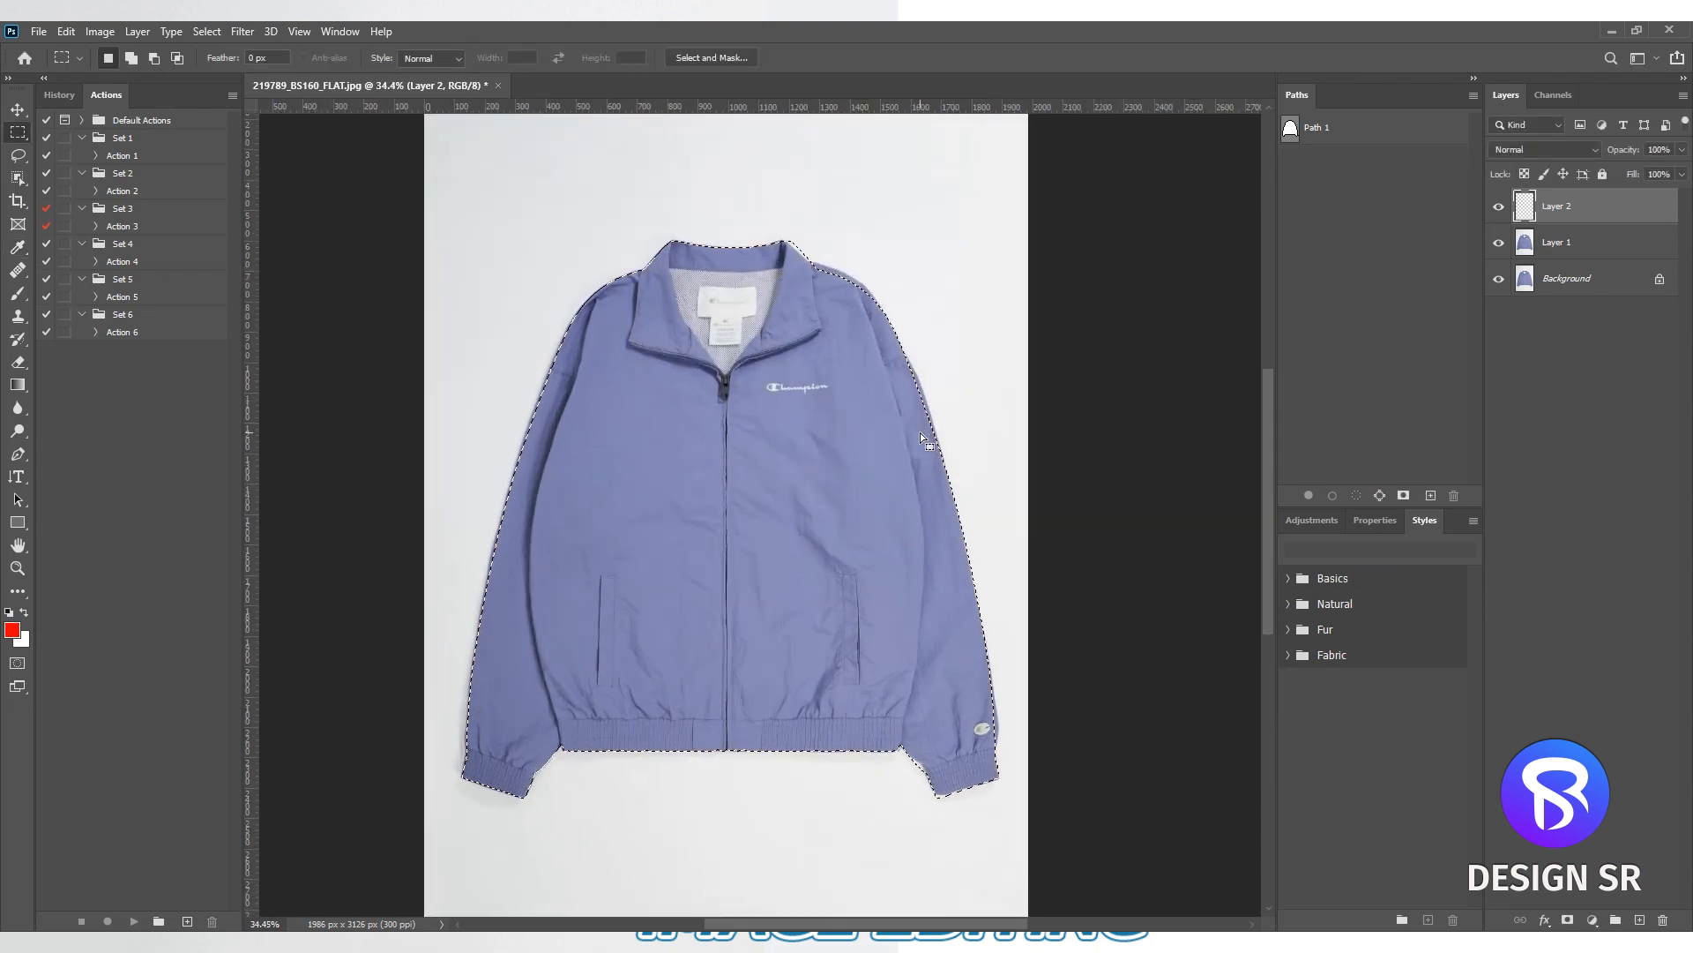
key(ctrl+d)
- Examine how closely the red outline follows the jacket's sleeves, shoulders and body edges
scroll(919, 395, up, 5)
scroll(919, 395, up, 5)
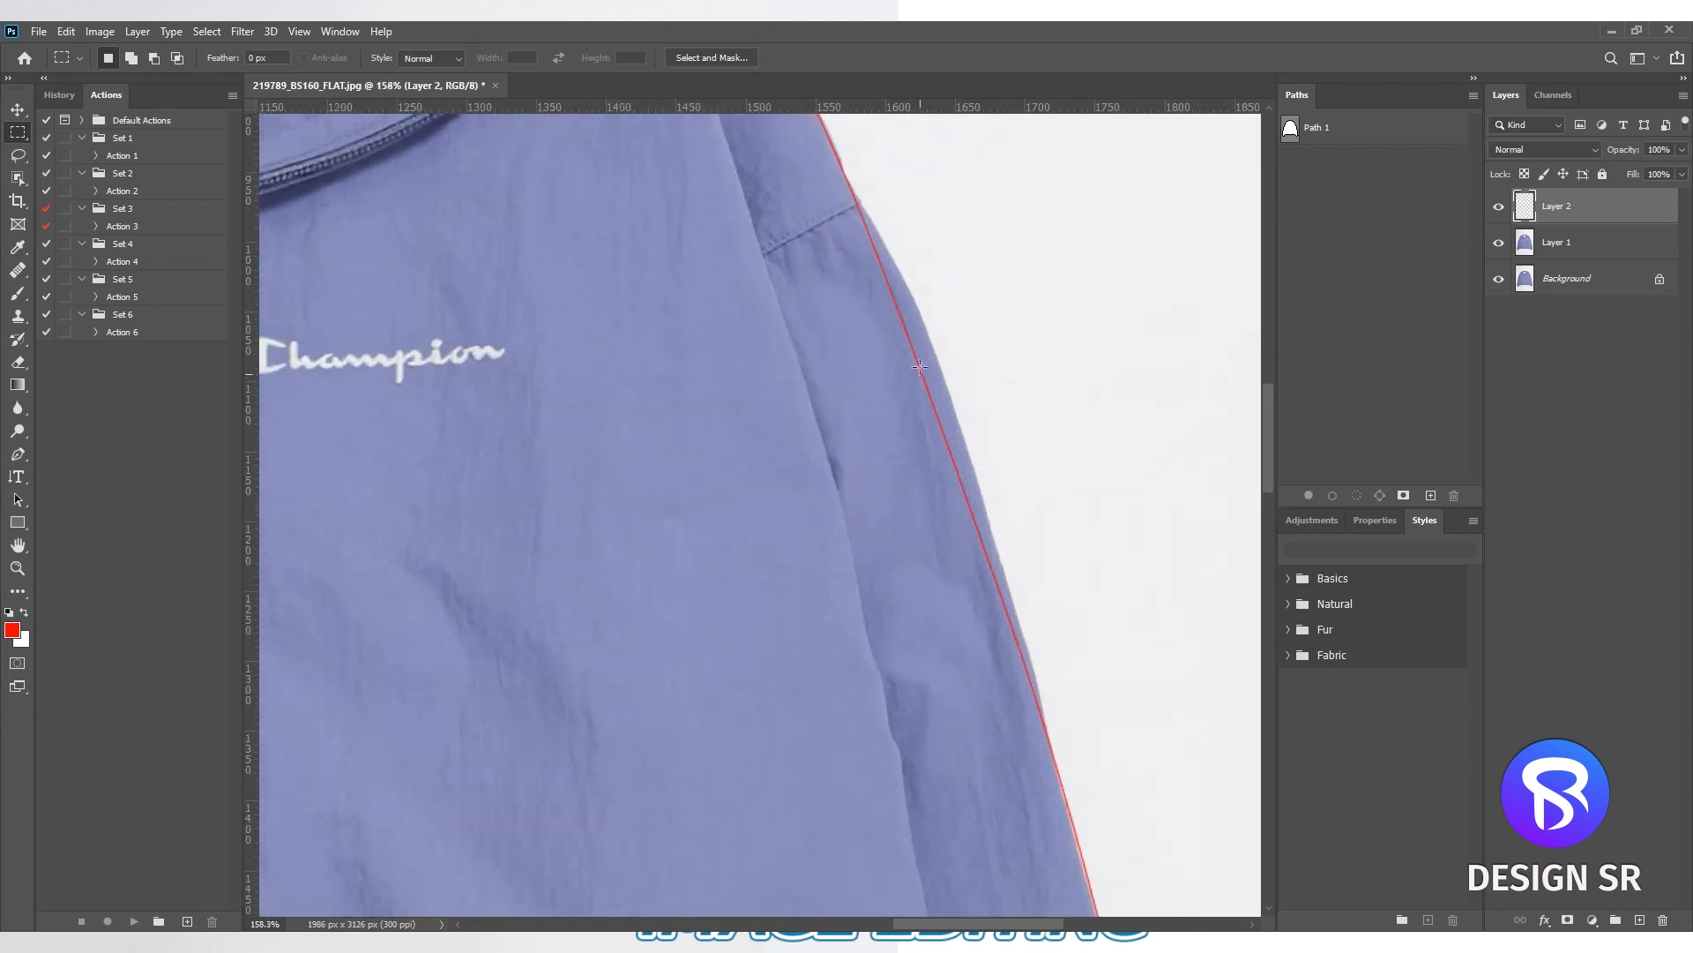
scroll(961, 488, down, 8)
drag(703, 341, 1015, 284)
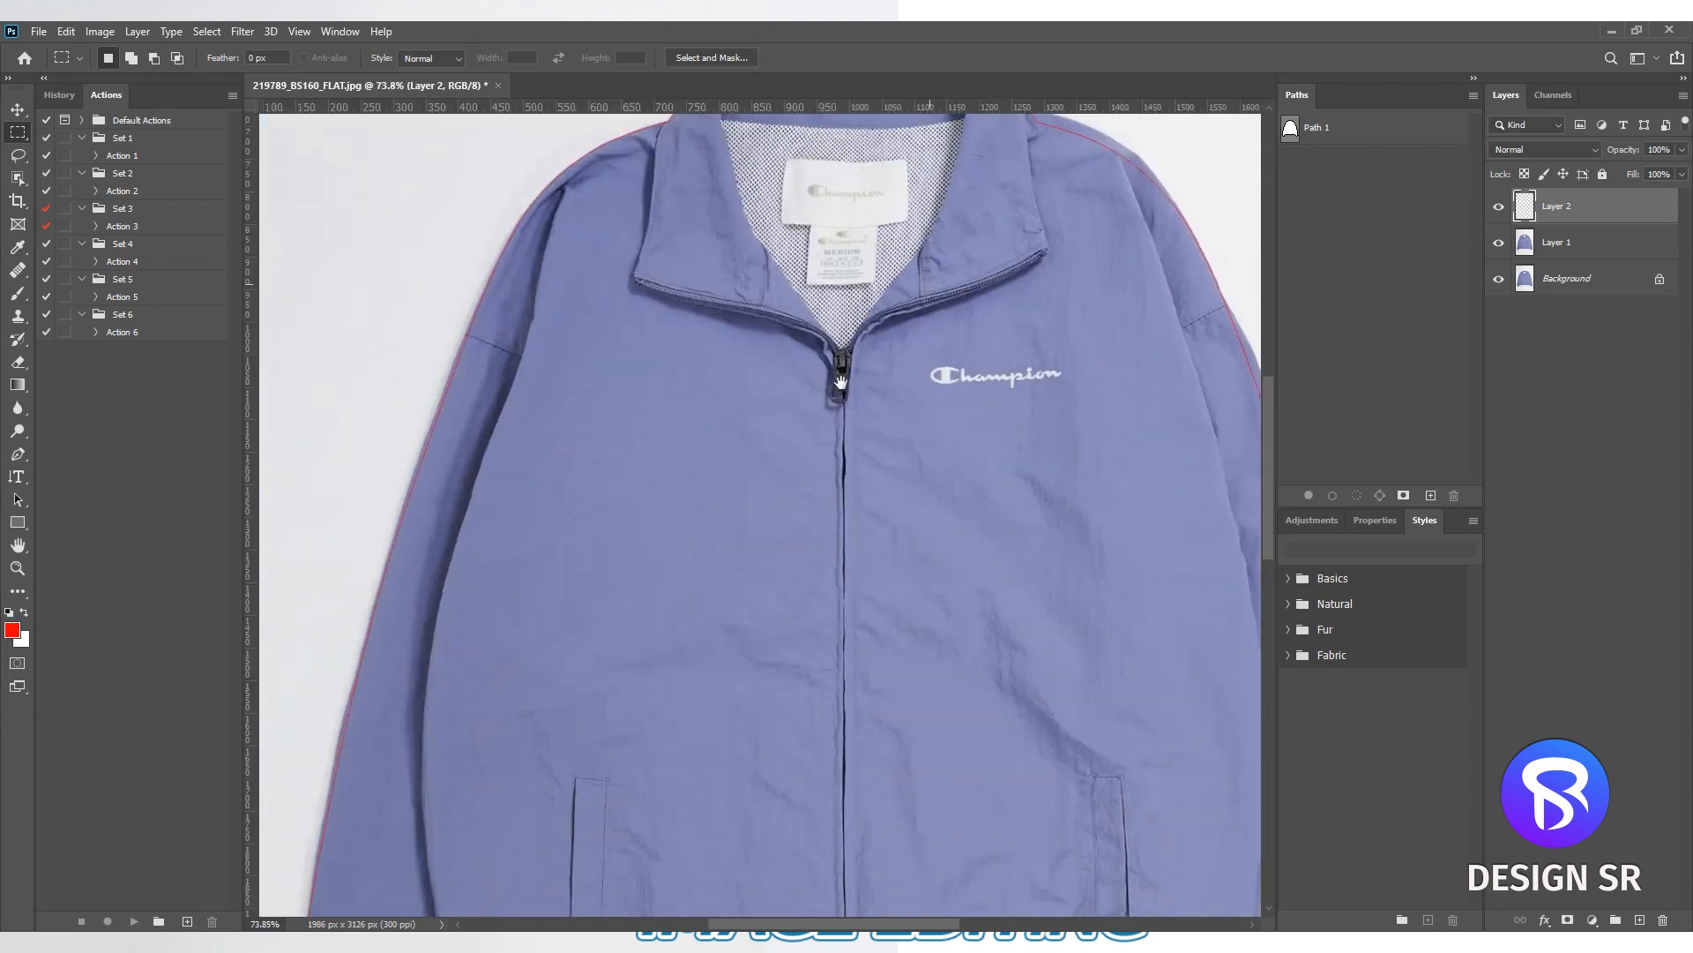
drag(579, 864, 666, 610)
scroll(667, 610, down, 3)
right_click(793, 491)
click(816, 495)
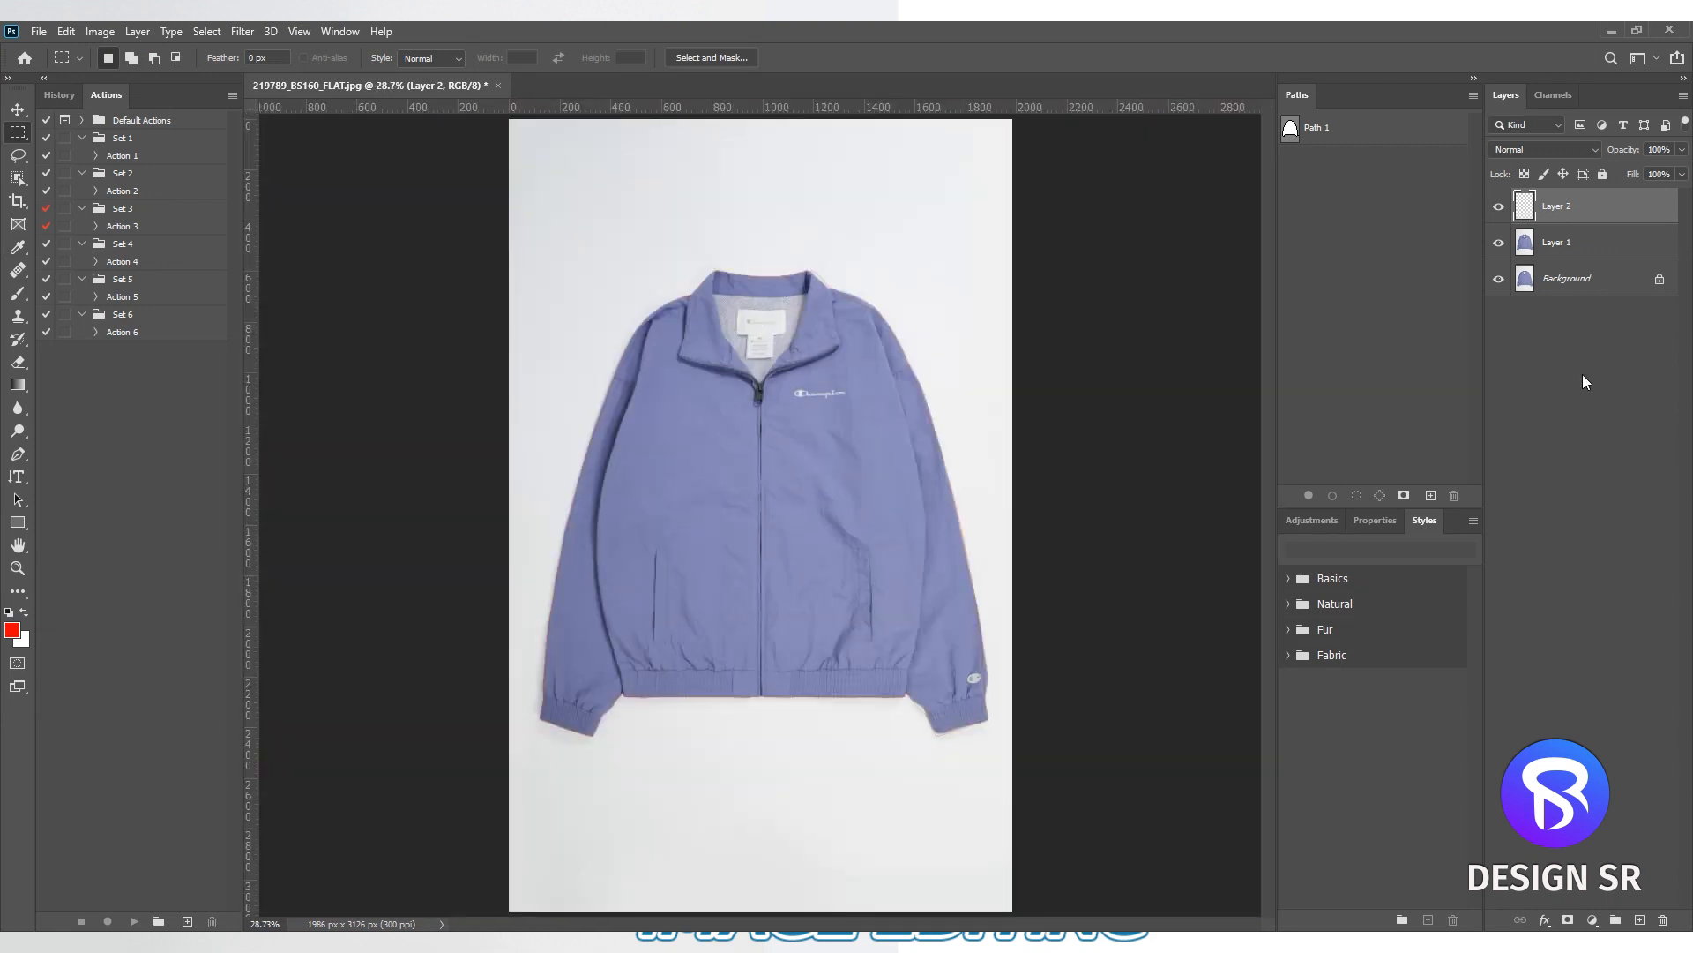
- Open Layer 1 in Liquify and show Layer 2 as the backdrop in front at 100 opacity
click(1588, 243)
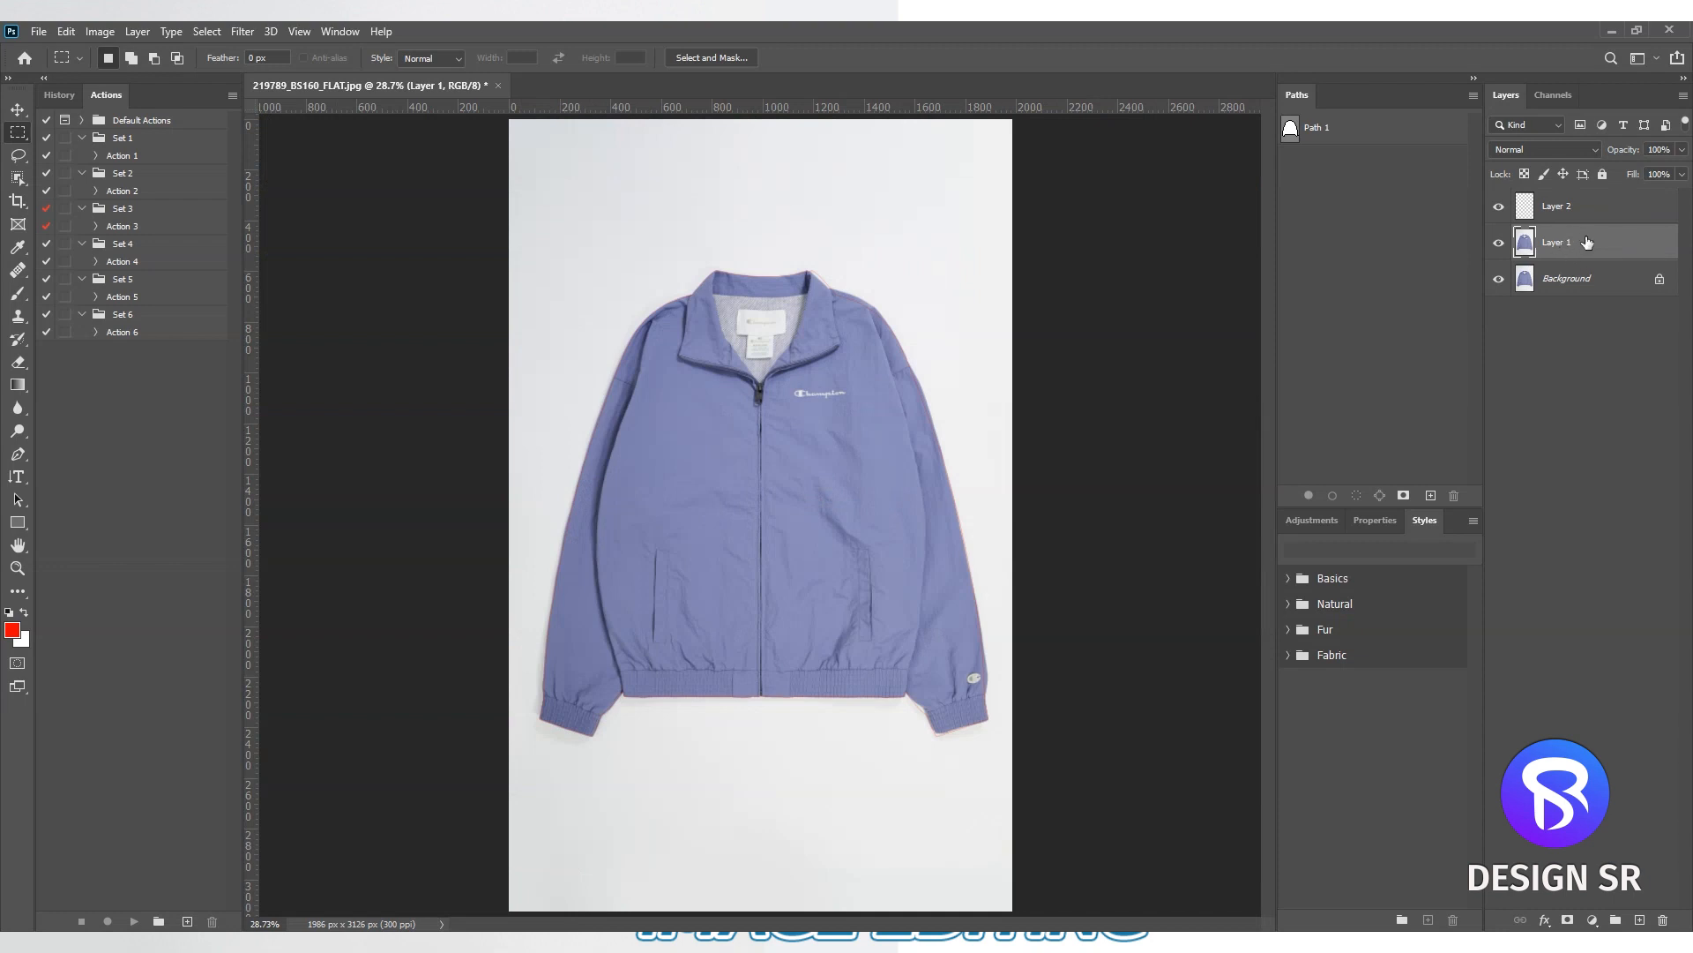
key(ctrl+shift+x)
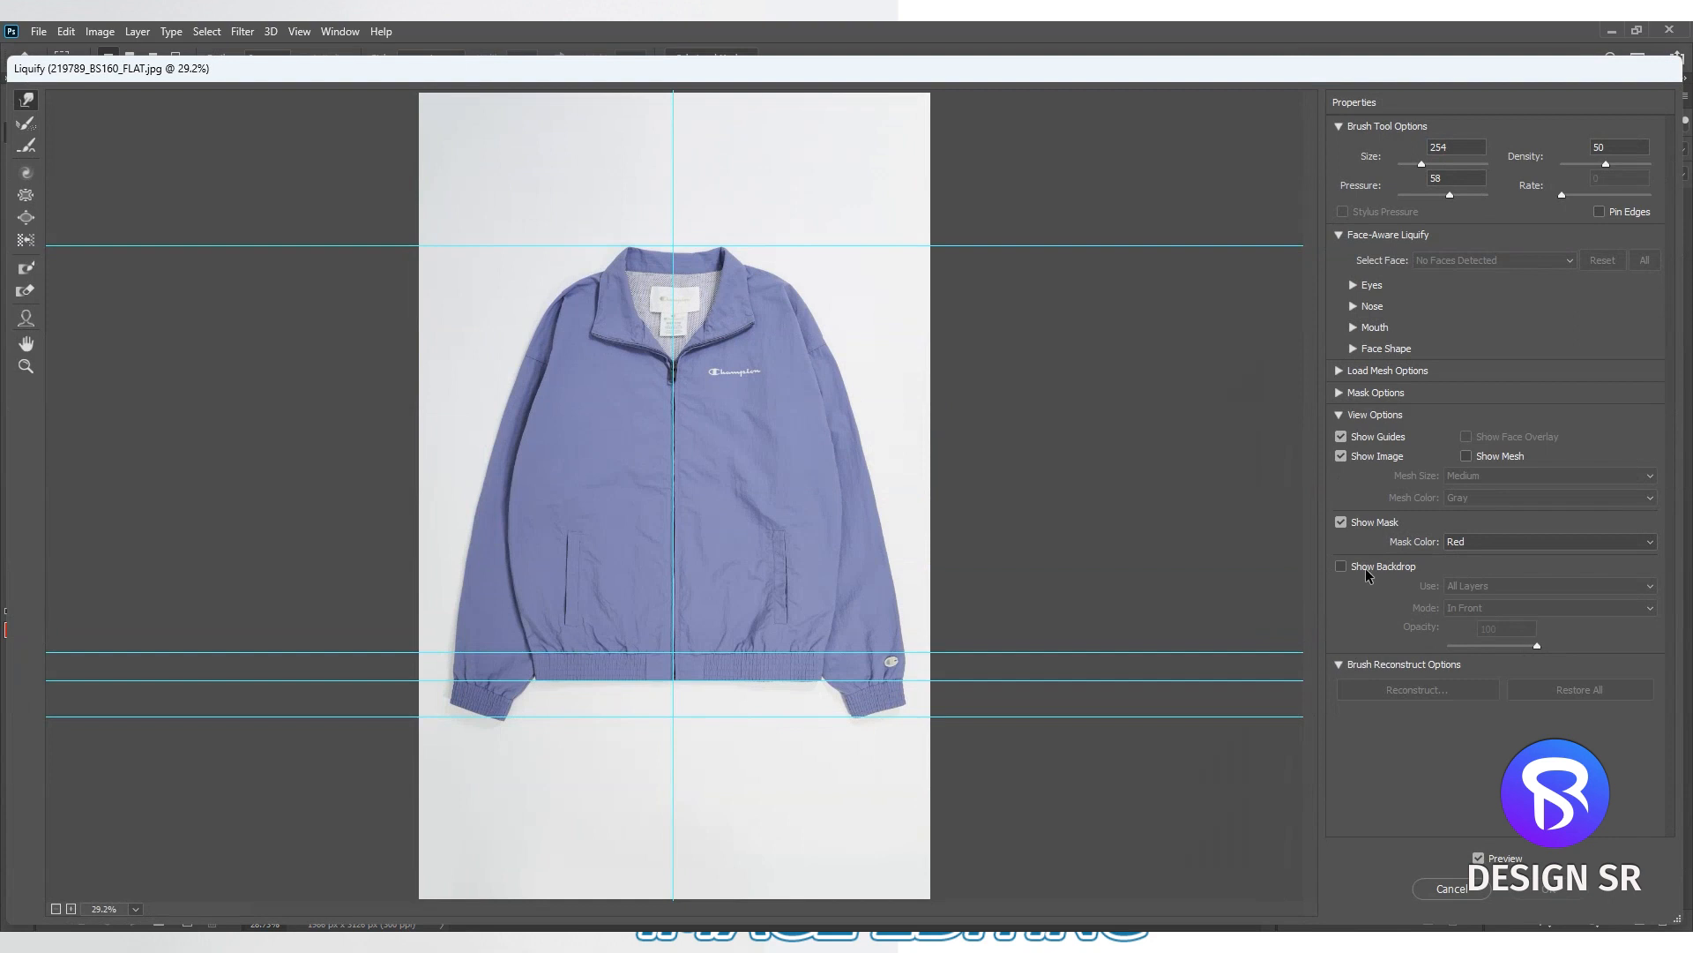
click(1340, 567)
click(1475, 588)
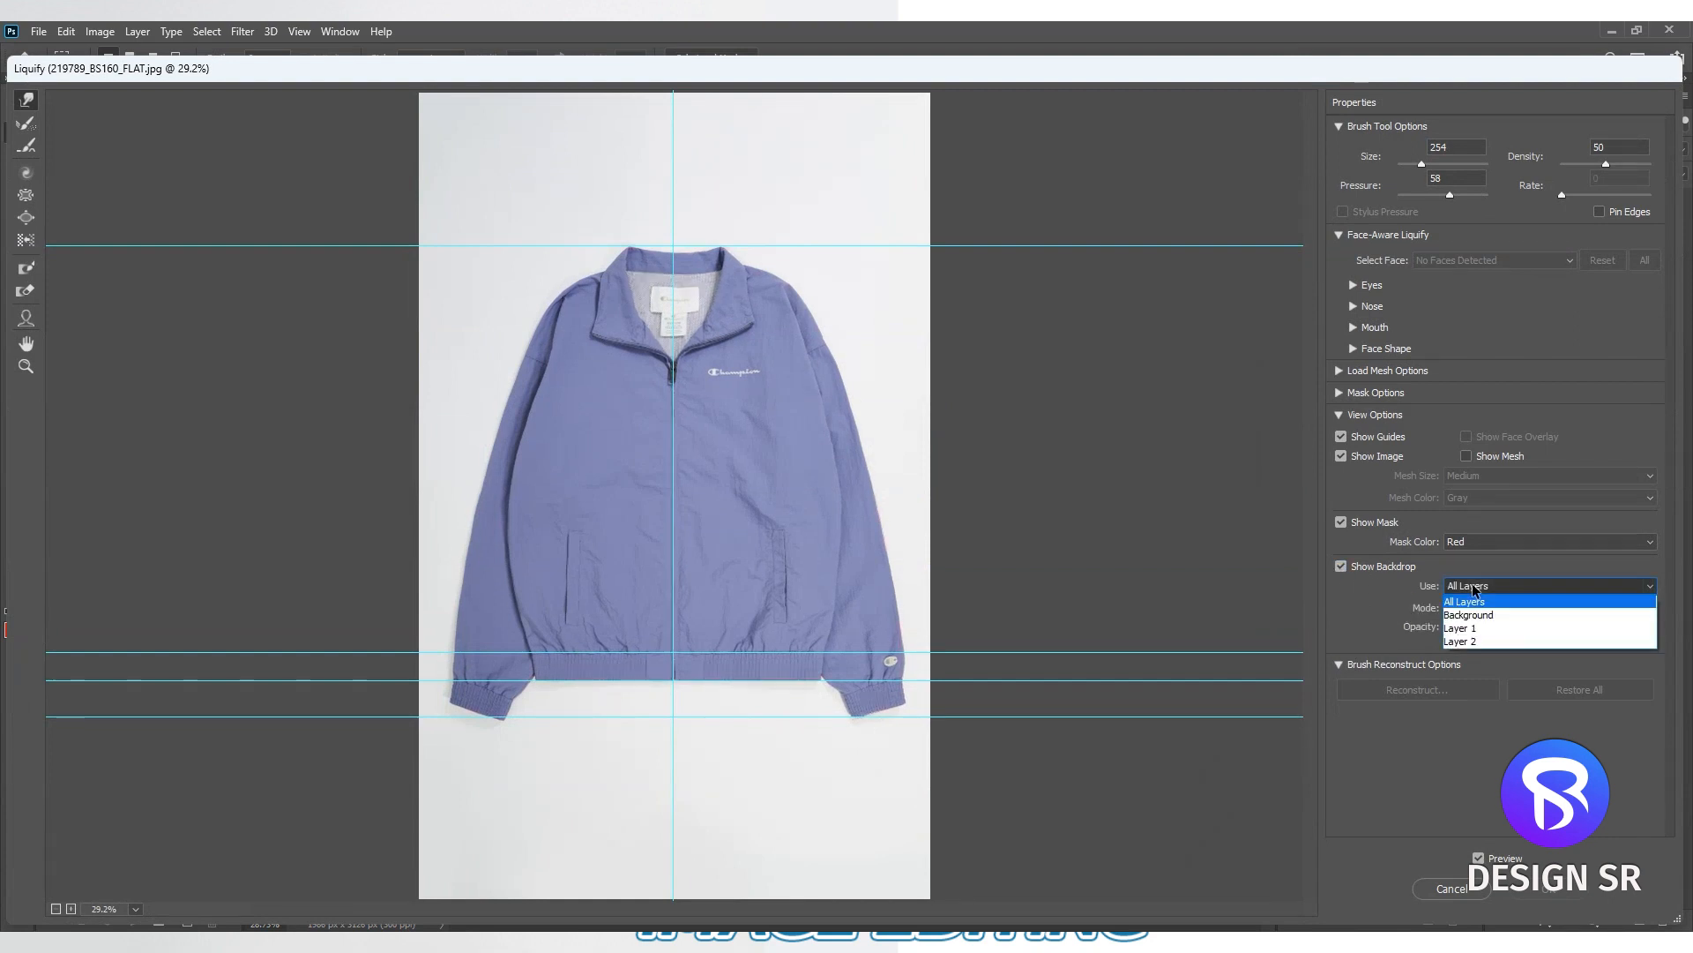
click(1467, 643)
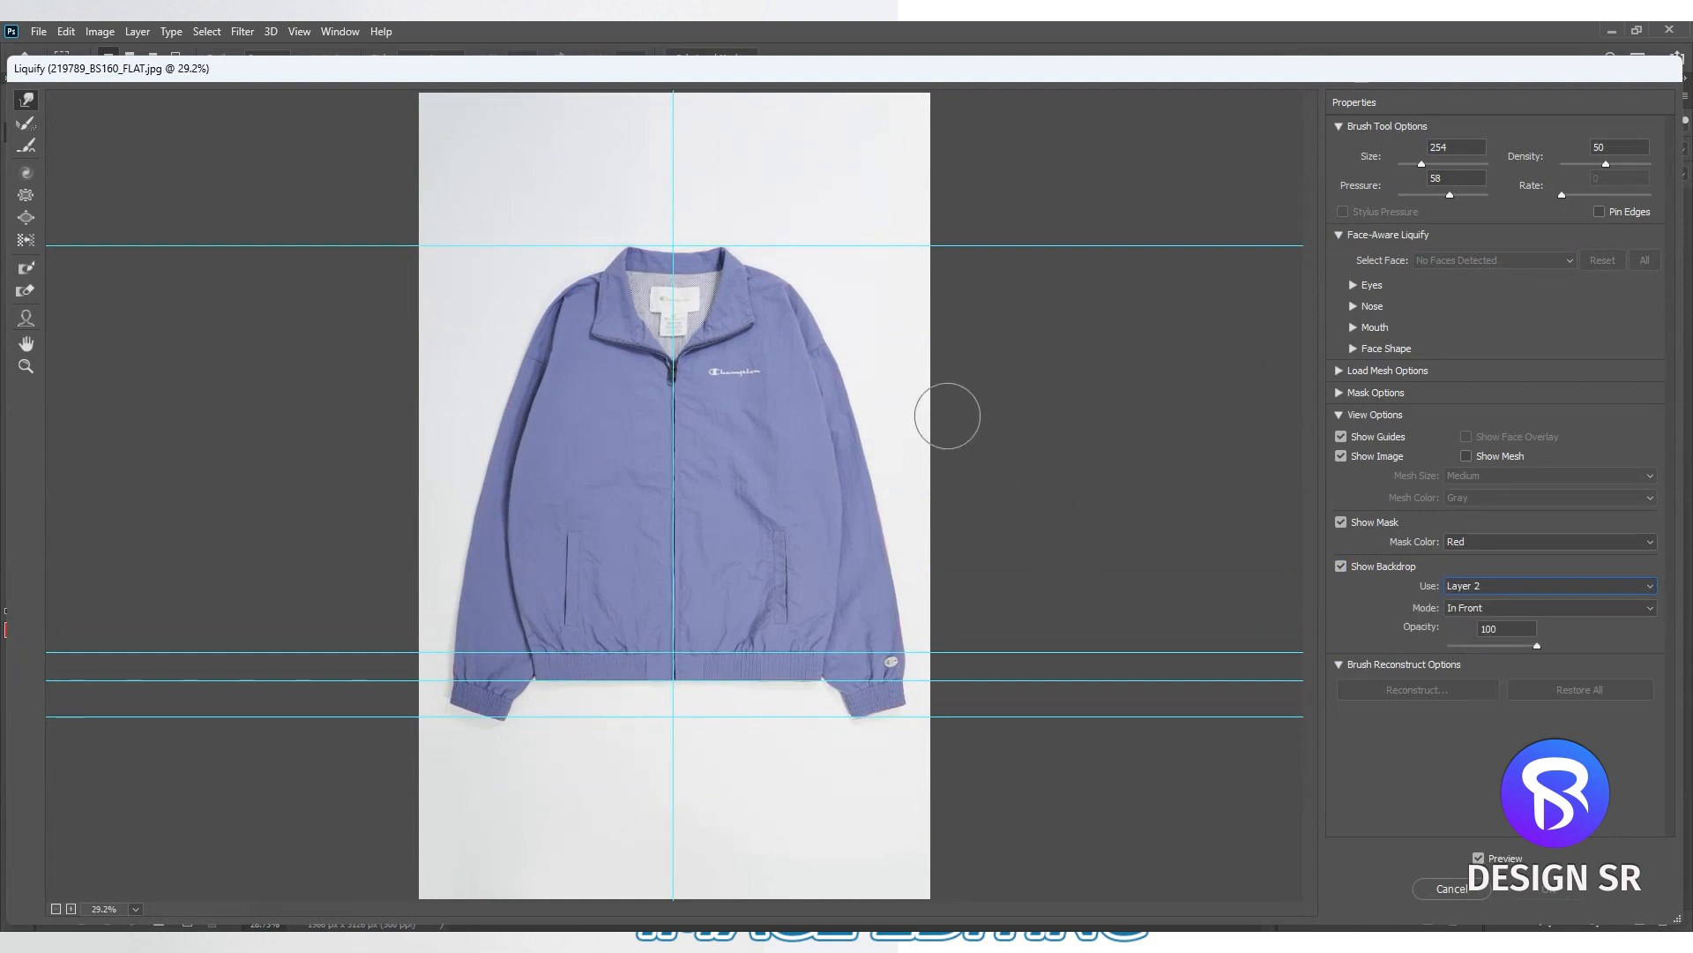
- Warp the logo-side collar corner and shoulder onto the red outline, using brush sizes of about 374 to 442
key(ctrl+plus)
key(ctrl+plus)
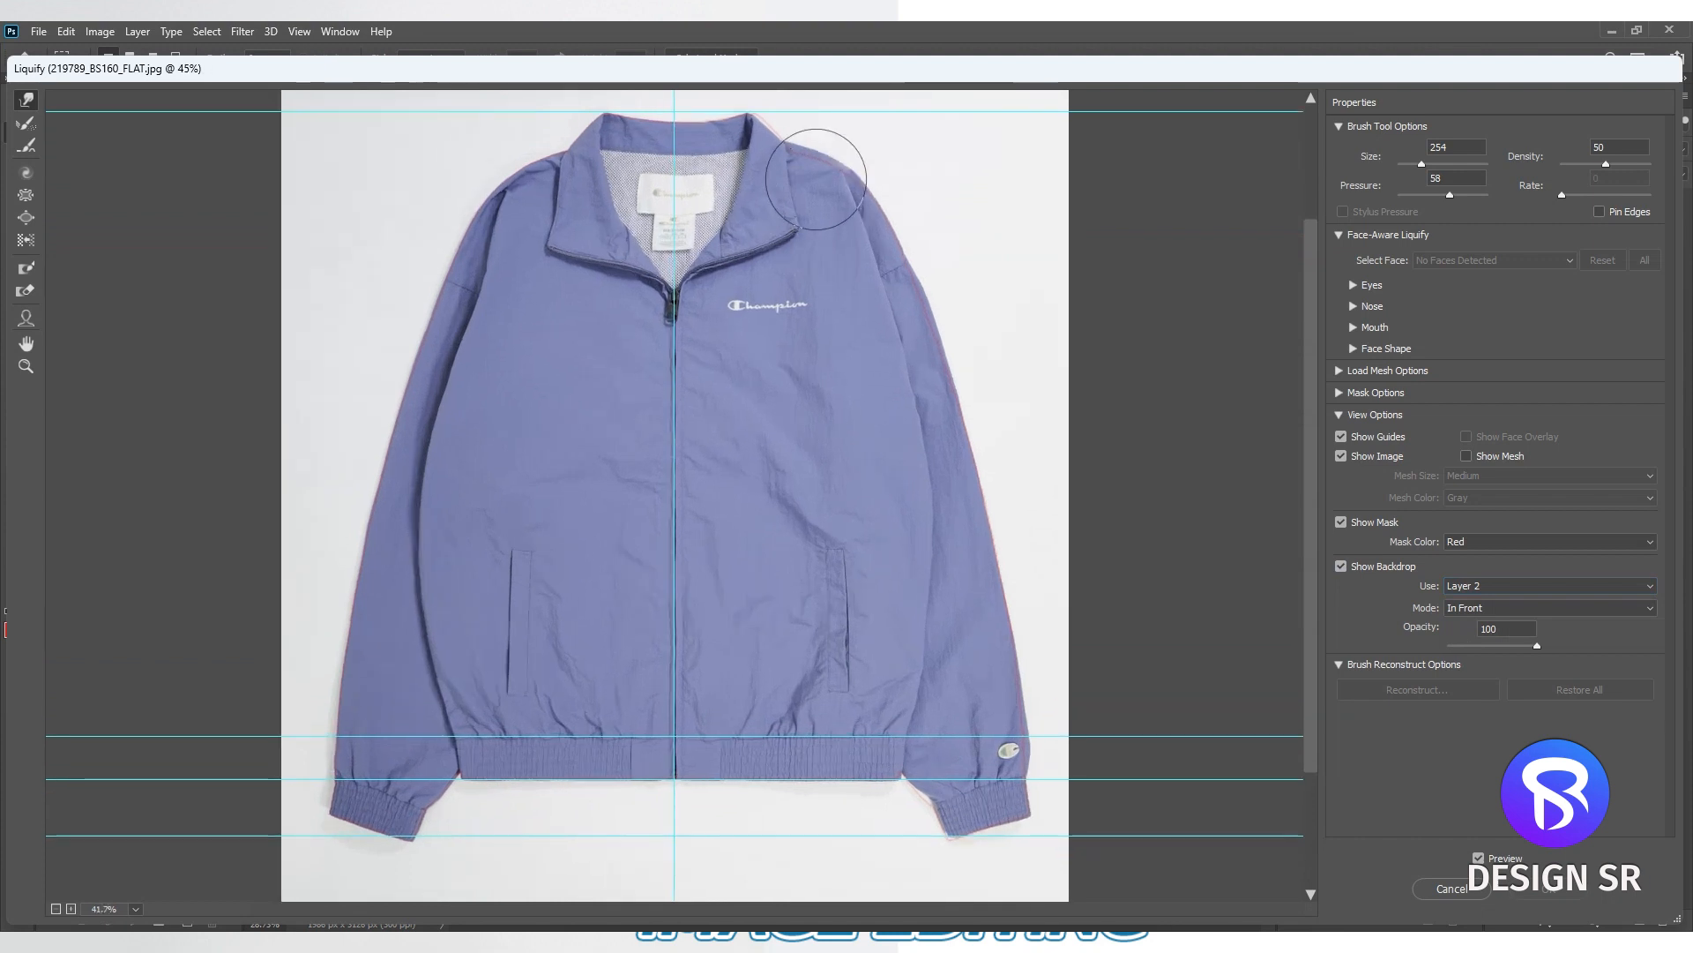
drag(859, 138, 860, 370)
ctrl+double_click(785, 298)
drag(726, 665, 827, 665)
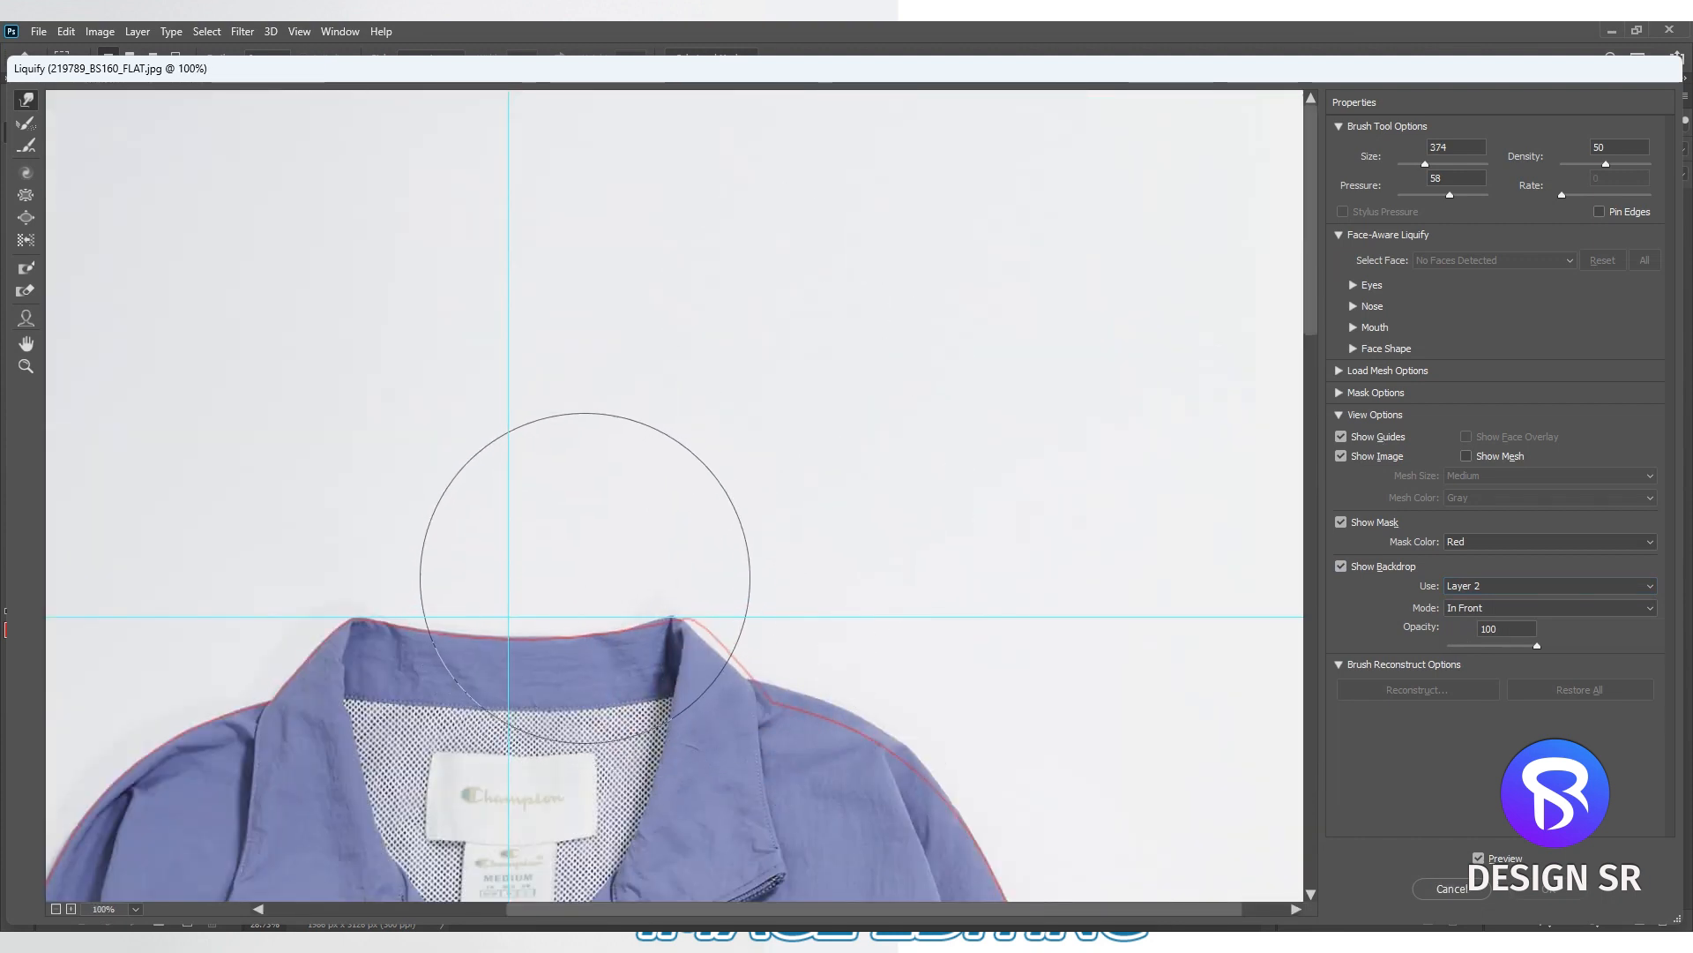
mouse_move(605, 623)
mouse_down()
mouse_move(707, 610)
mouse_move(762, 630)
mouse_up()
drag(854, 703, 772, 468)
drag(718, 465, 777, 481)
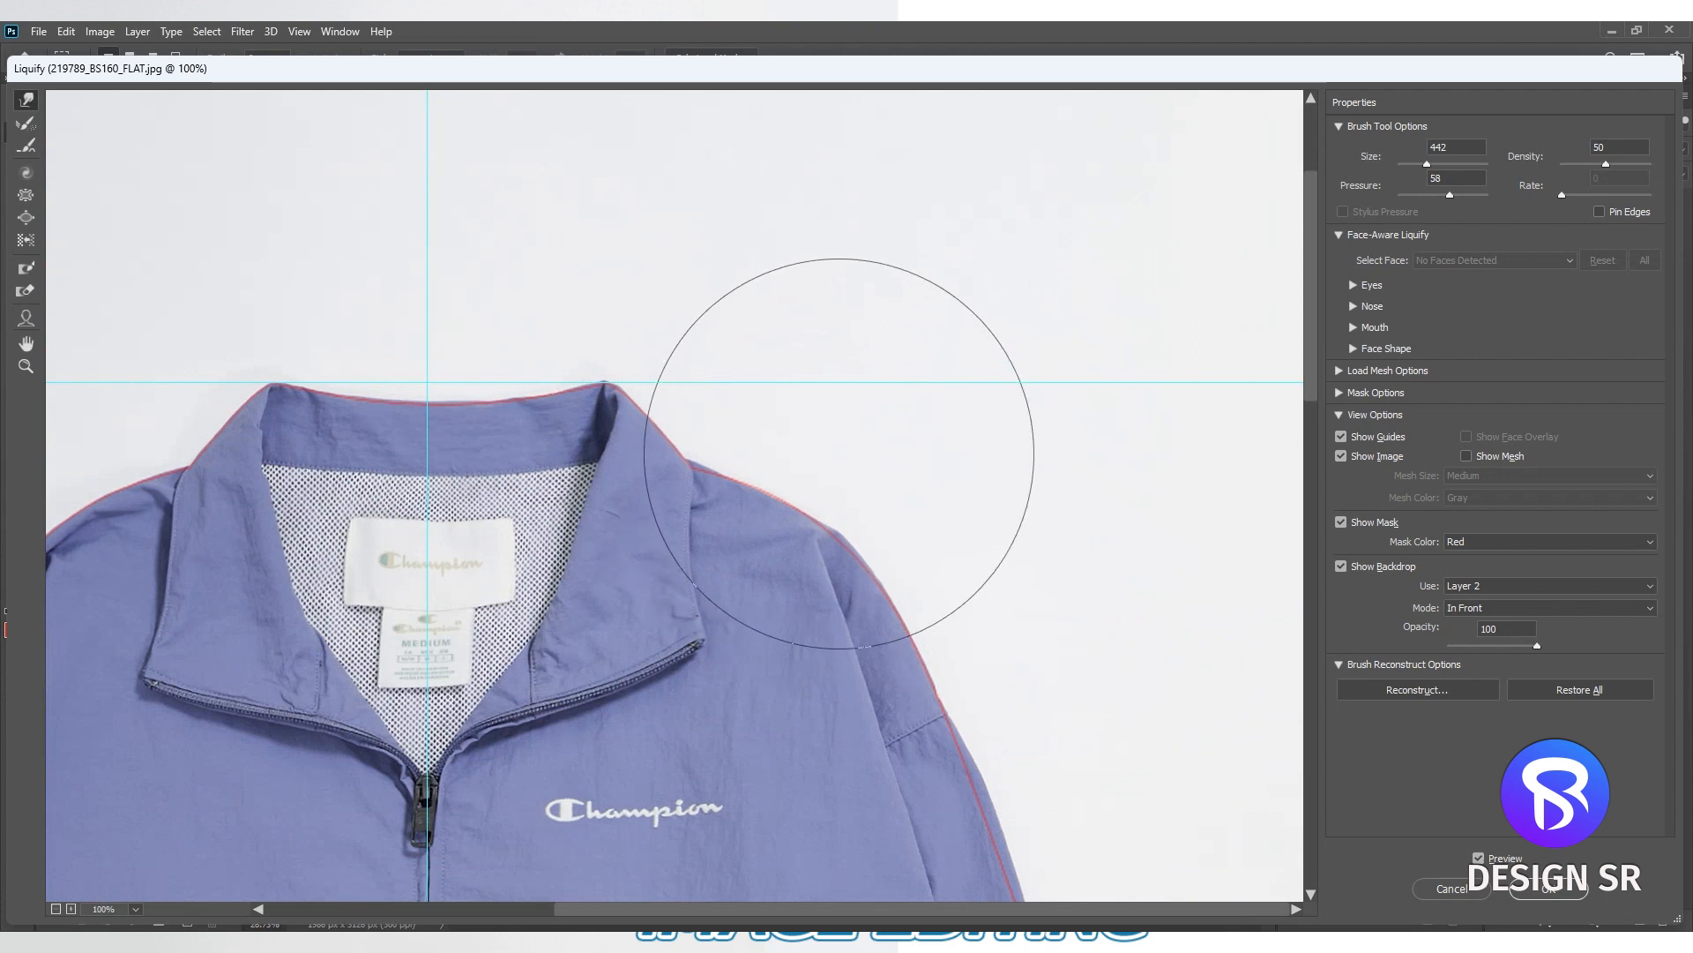
- Warp the outer edge of the logo-side upper sleeve onto the red outline with a brush size of about 853
drag(842, 706, 756, 321)
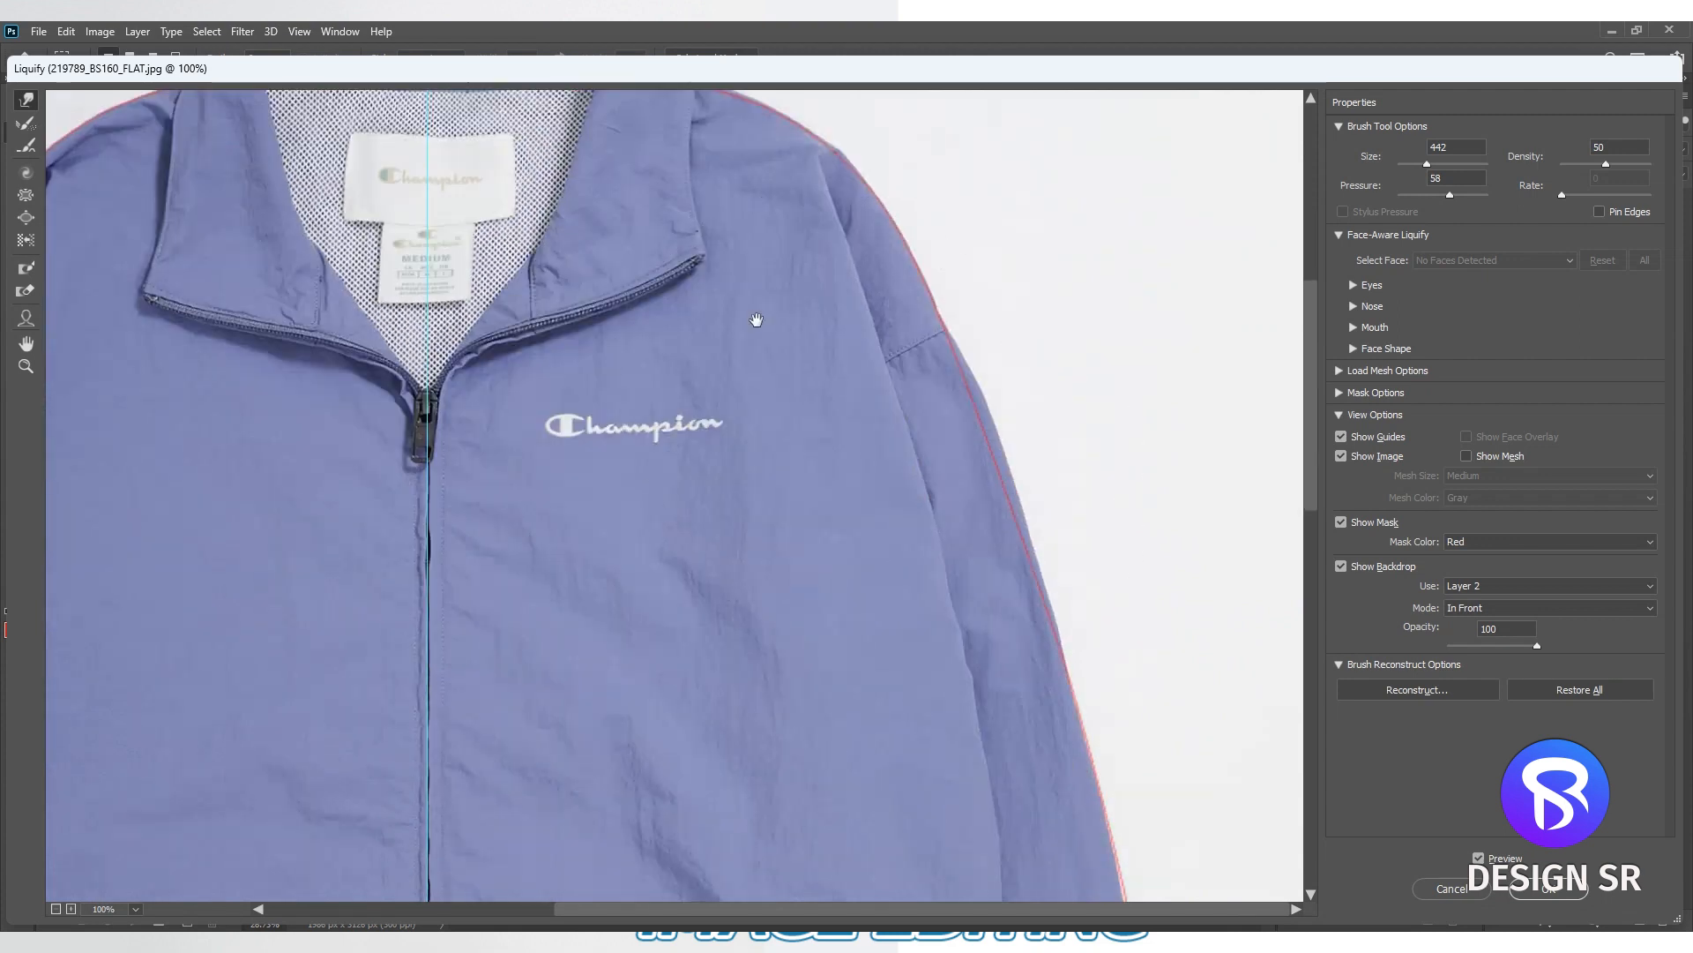
alt+click(898, 519)
drag(886, 531, 1129, 521)
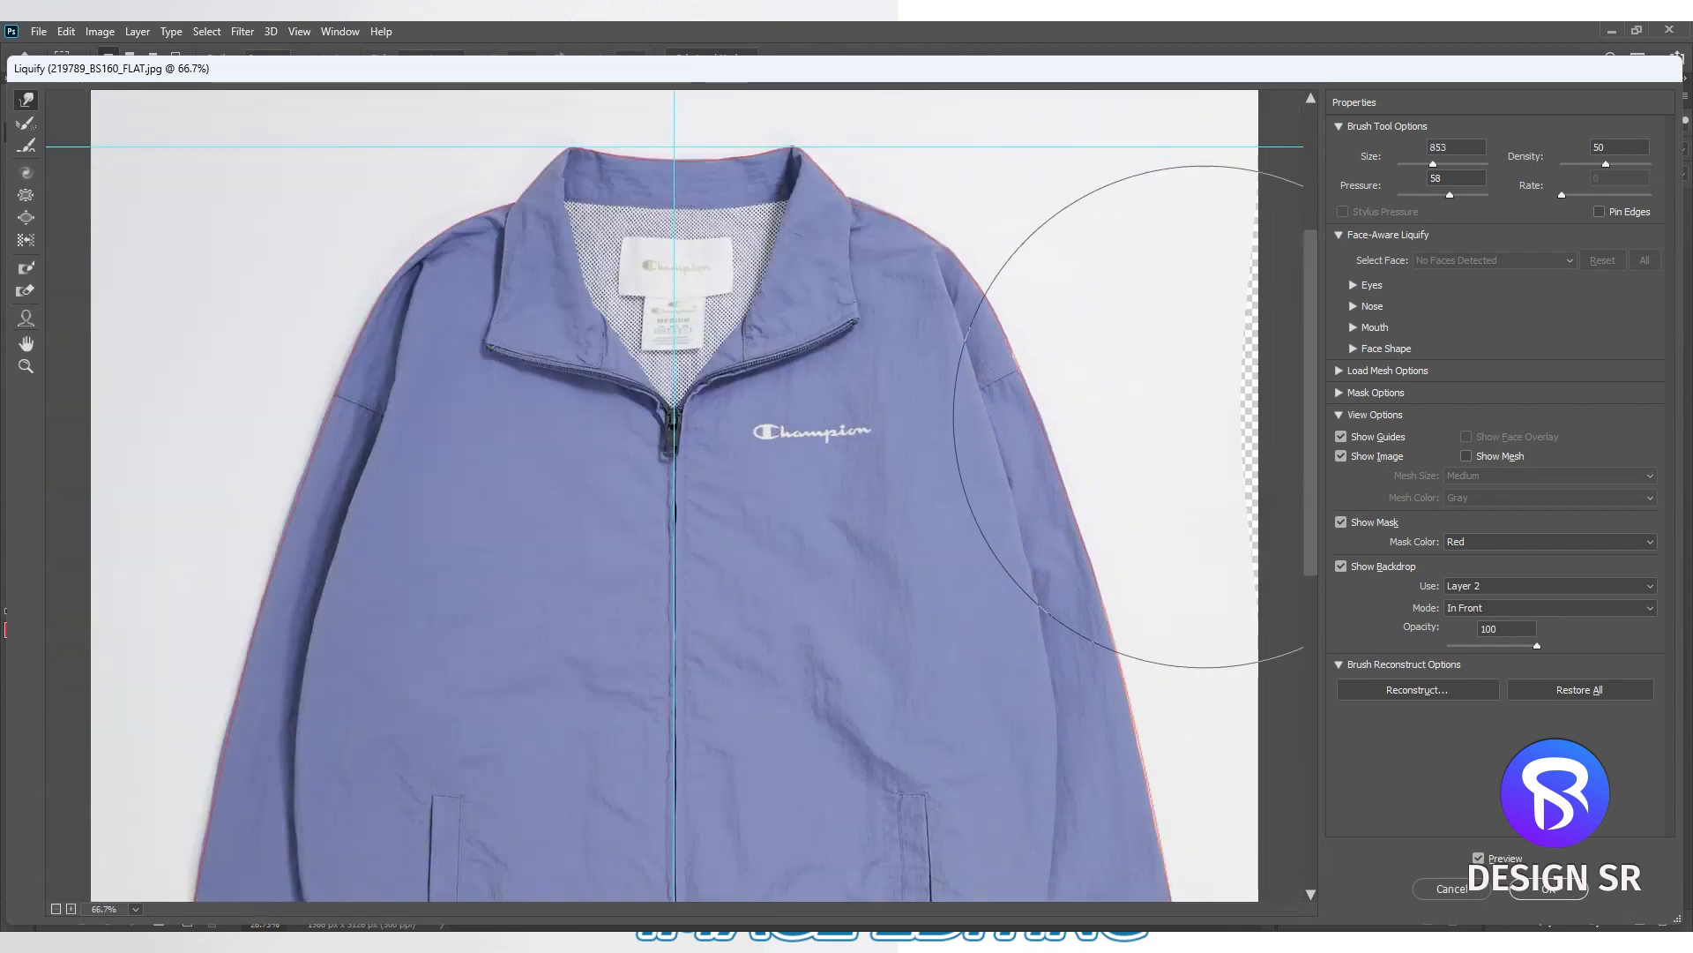
scroll(1047, 314, down, 5)
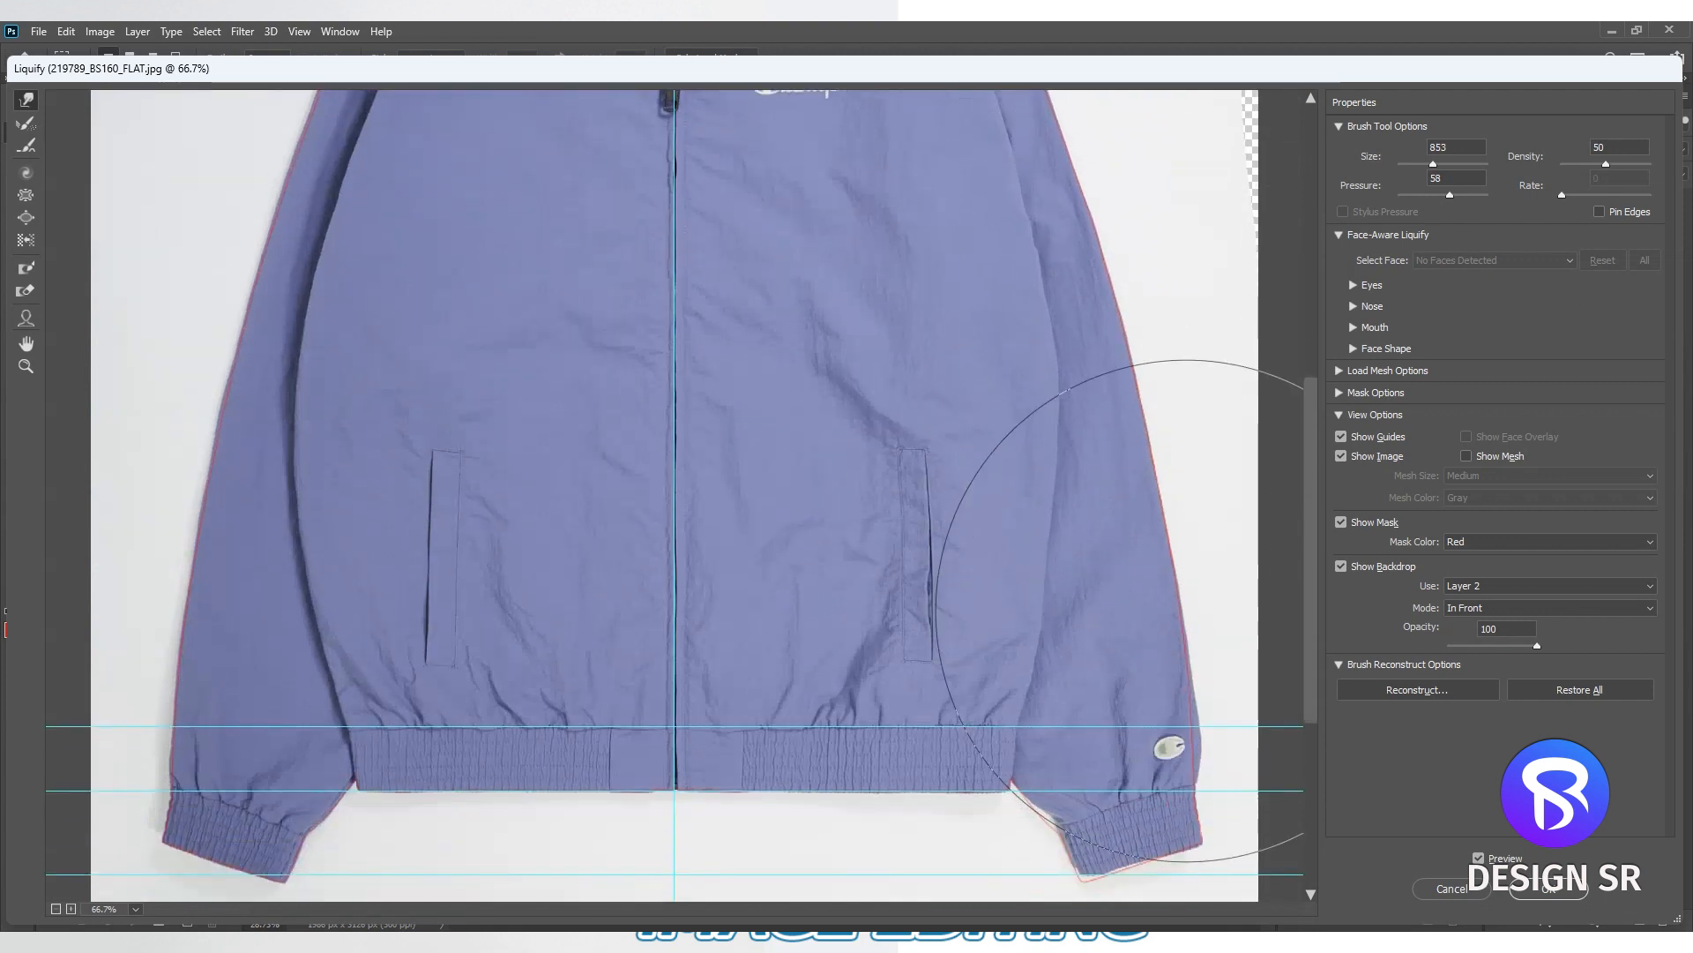
- Warp the logo-side cuff and lower sleeve onto the red outline, reducing the brush size from about 436 to 214
drag(1072, 776, 845, 772)
ctrl+double_click(895, 789)
drag(922, 390, 739, 699)
alt+click(838, 436)
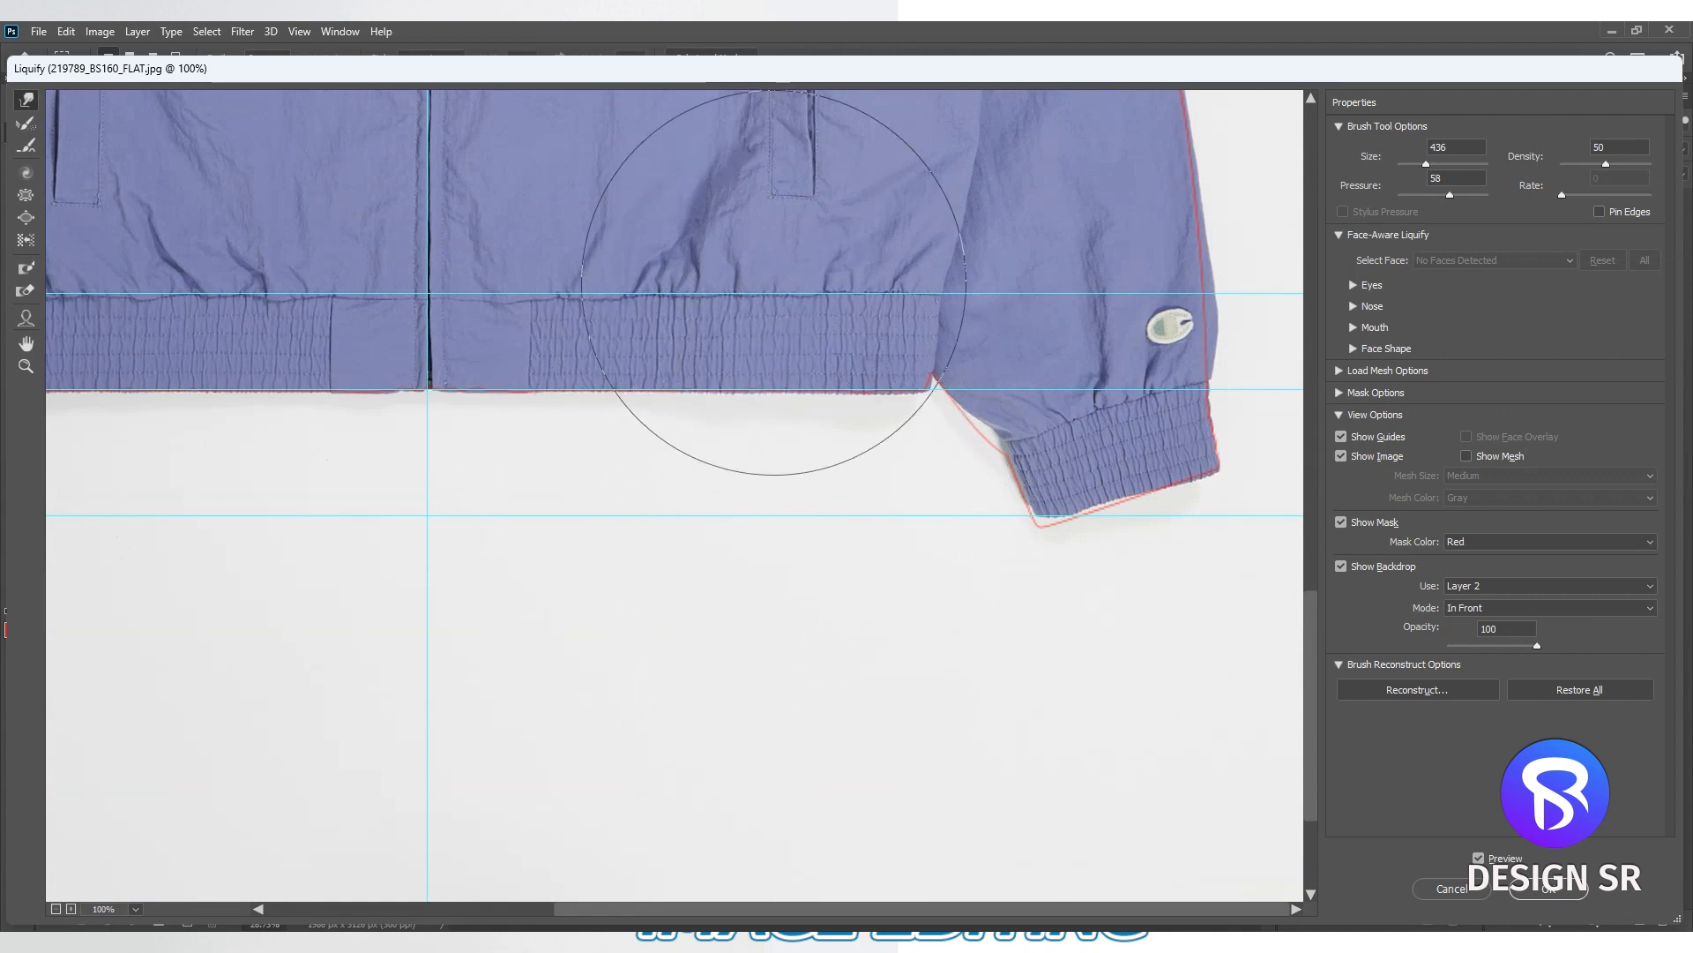
drag(982, 505, 968, 546)
mouse_move(1130, 608)
alt+mouse_down()
mouse_move(1032, 605)
mouse_move(1073, 569)
alt+mouse_up()
mouse_move(1058, 420)
alt+mouse_down()
mouse_move(1107, 405)
mouse_move(1093, 399)
mouse_move(1140, 404)
alt+mouse_up()
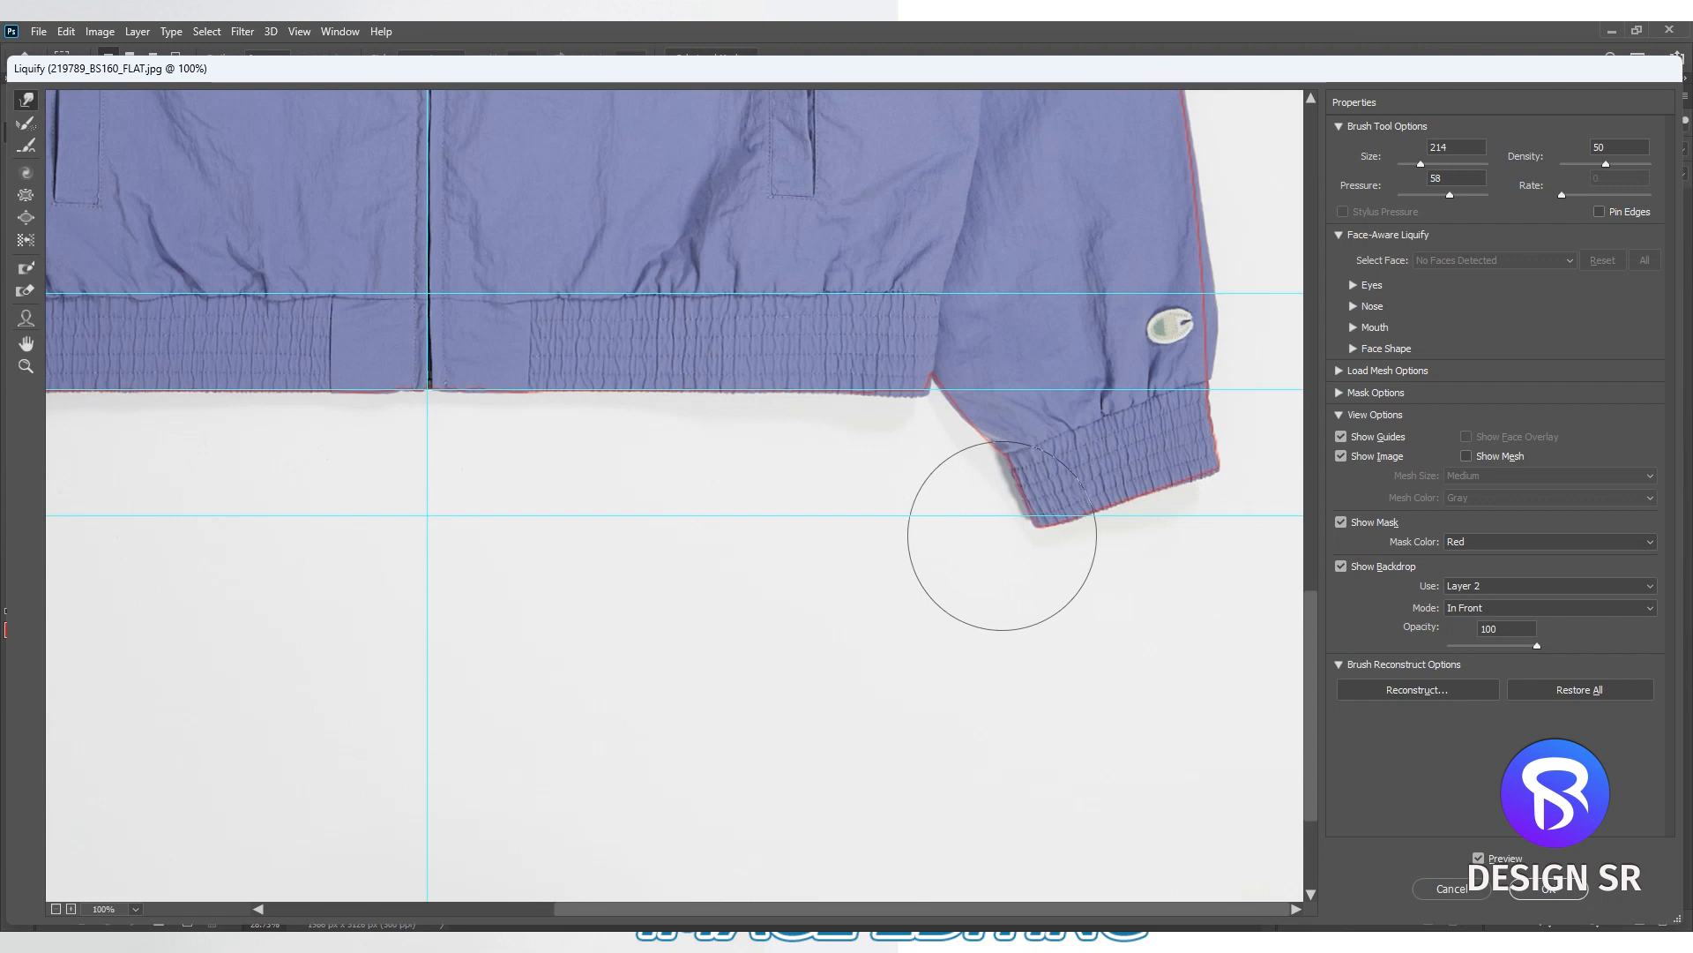
drag(1220, 433, 1189, 407)
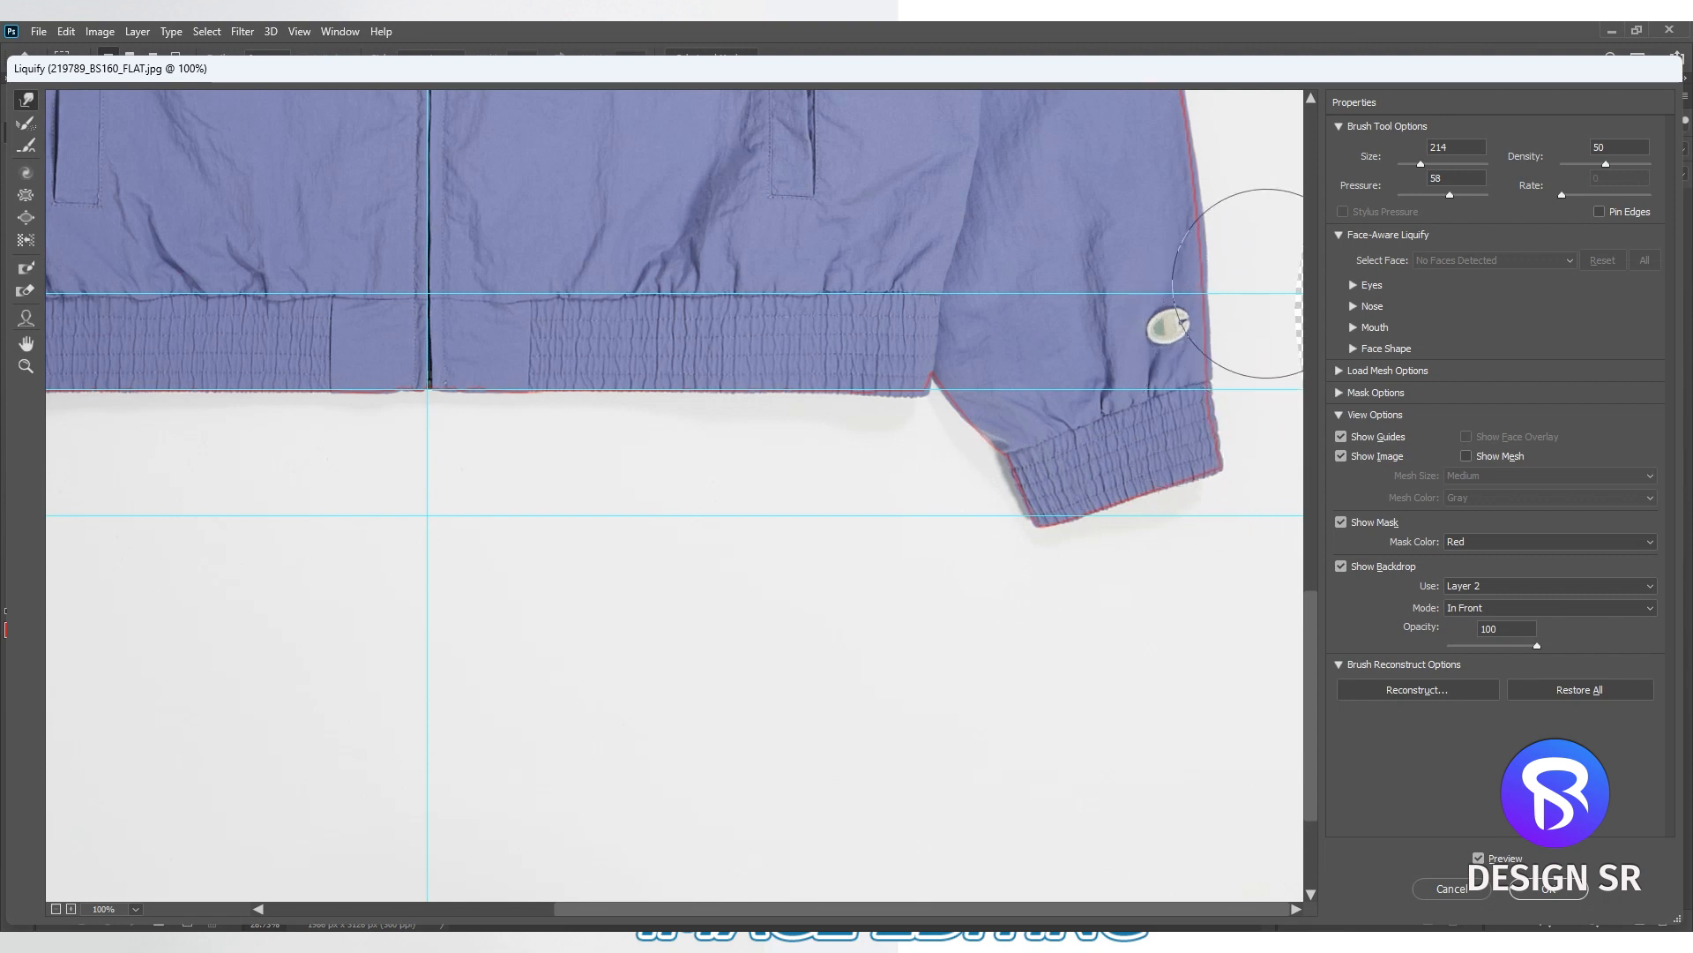
- Nudge the end of the Champion chest logo slightly downward with a brush size of about 444
scroll(1012, 605, up, 5)
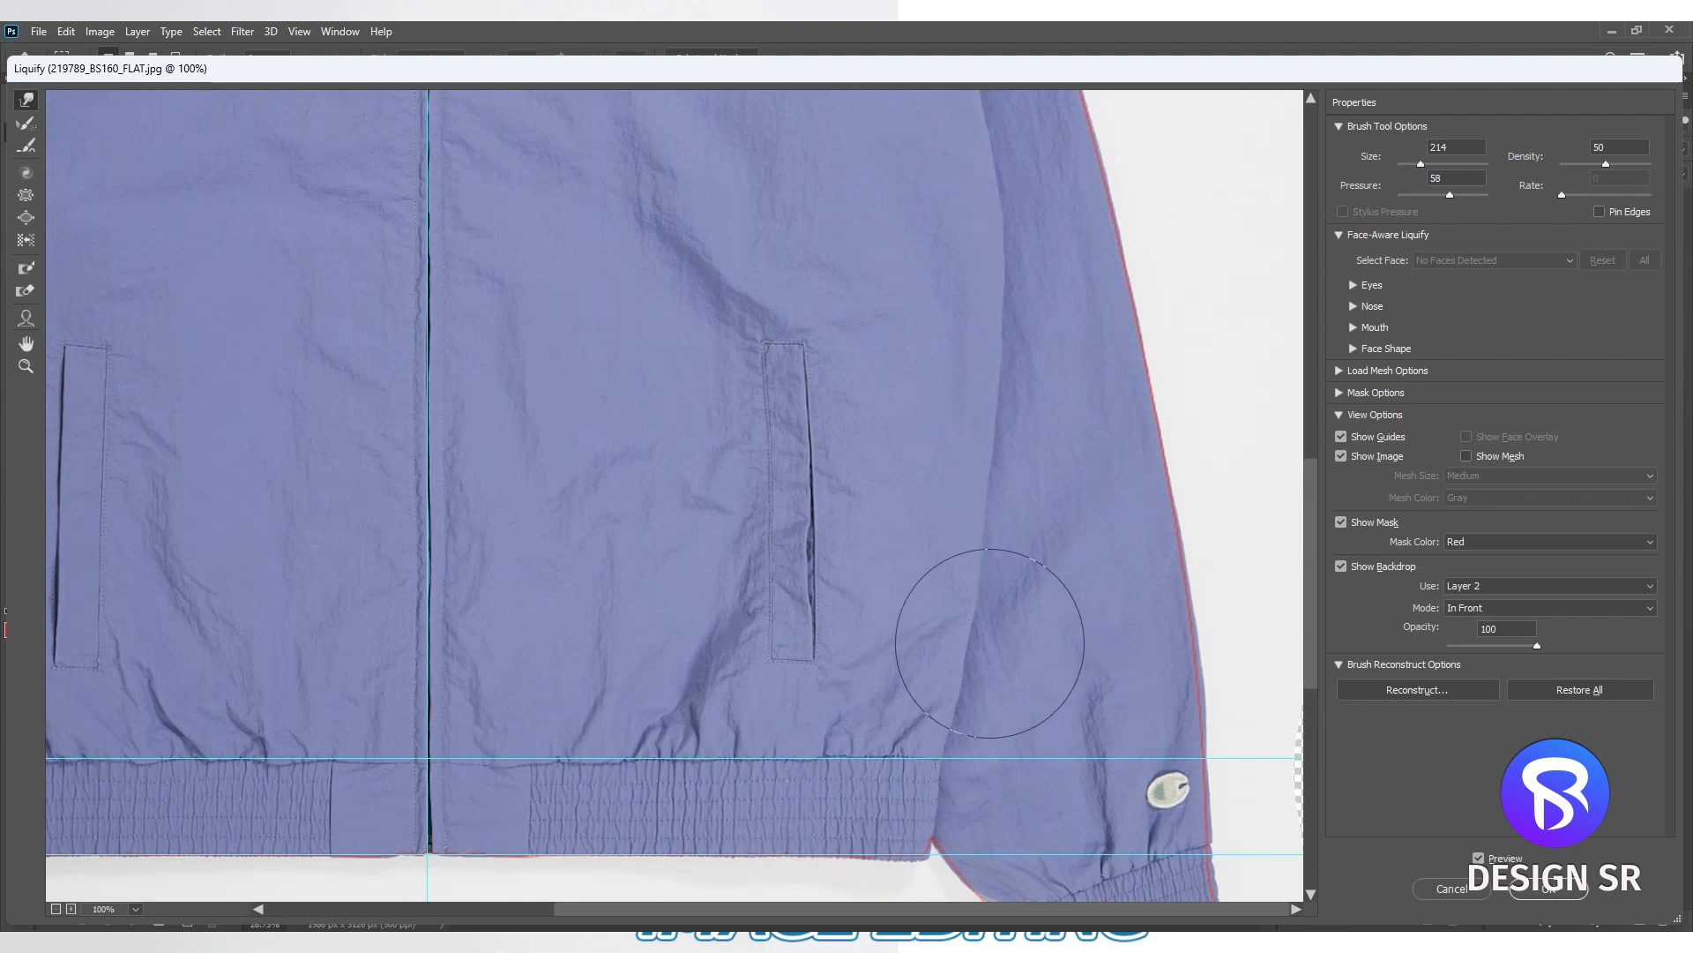
drag(851, 471, 885, 673)
drag(701, 655, 802, 654)
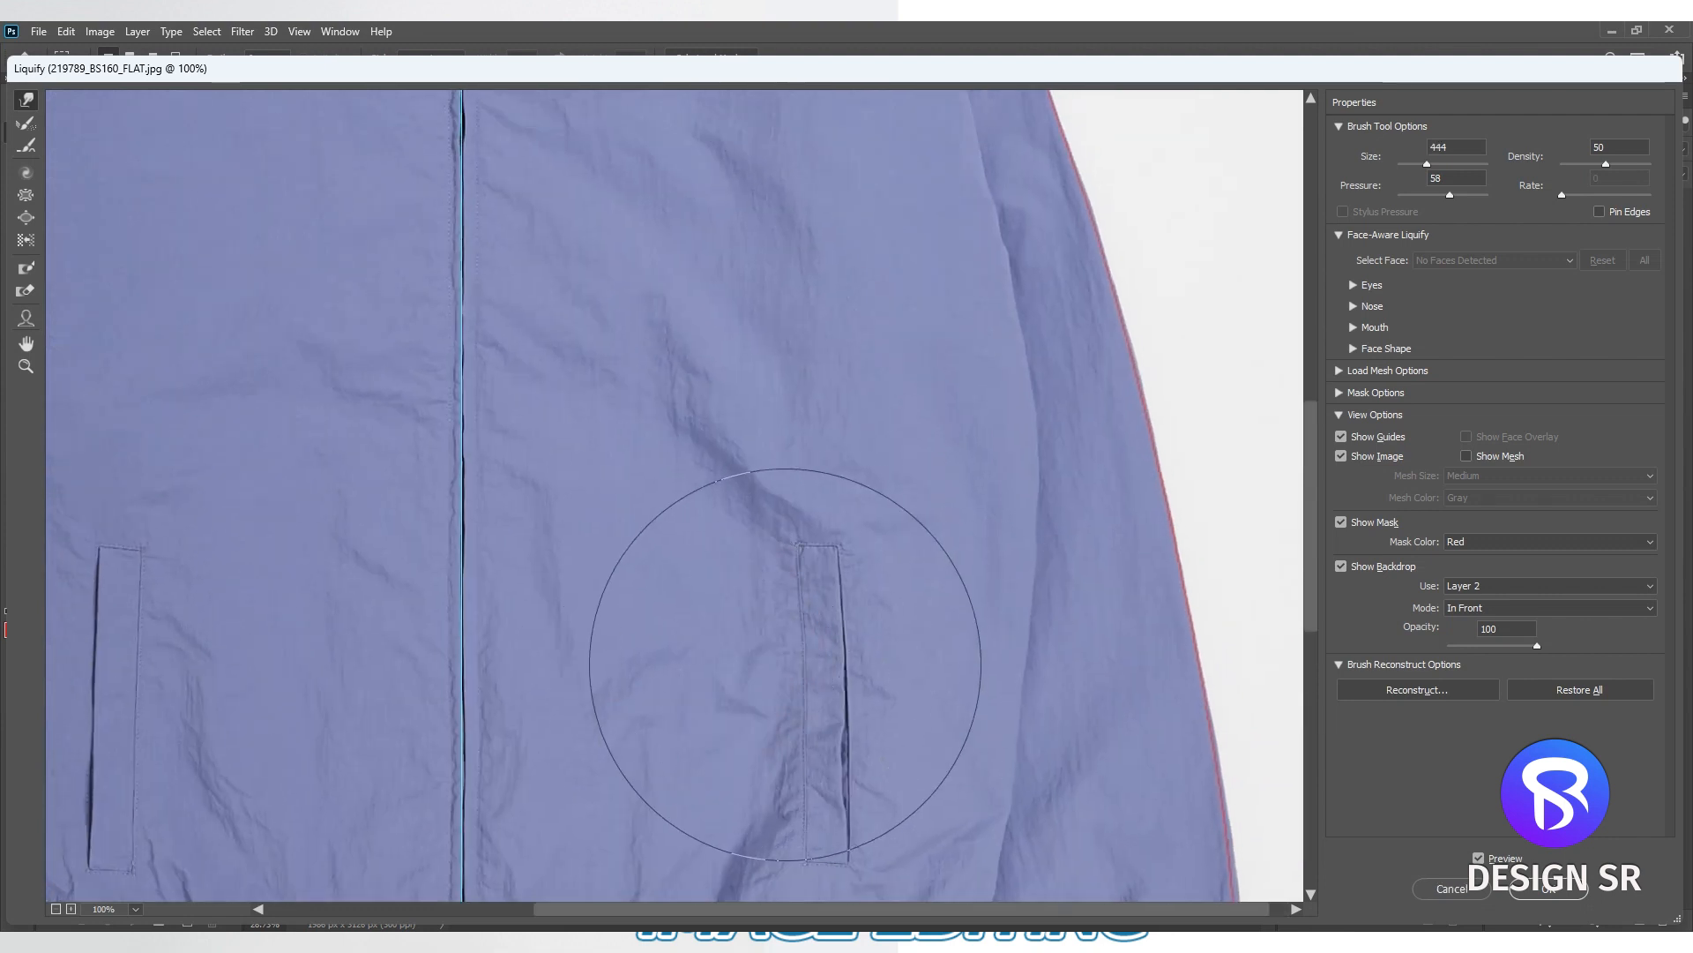
scroll(759, 600, up, 10)
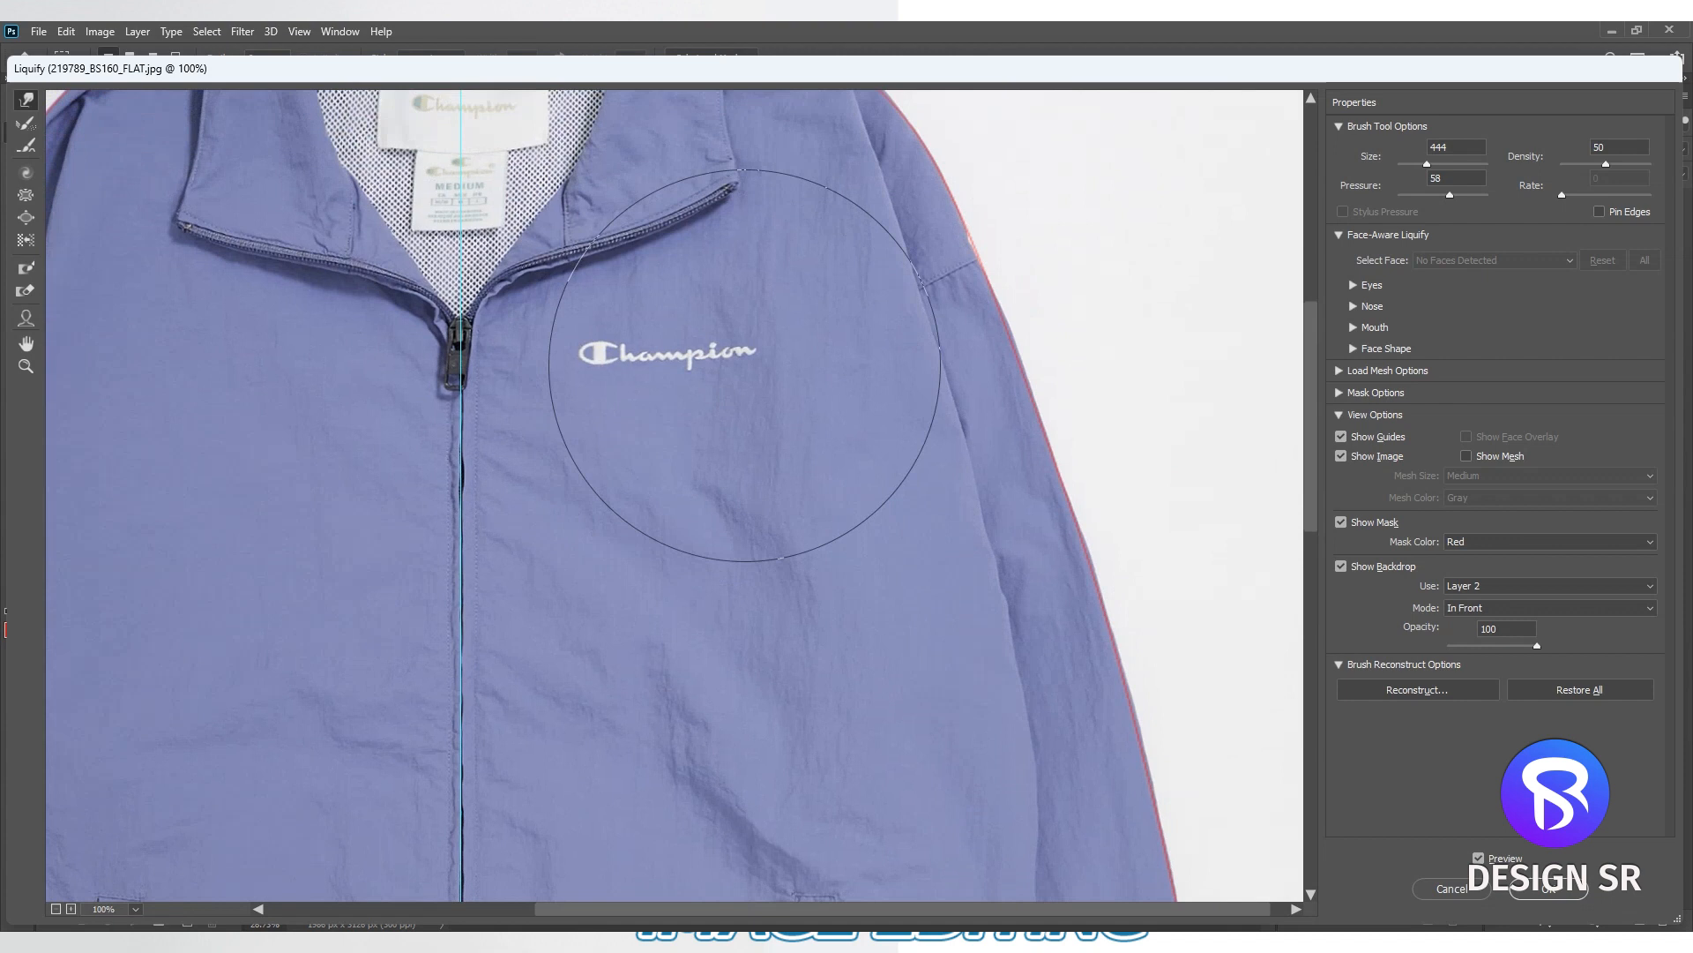
drag(760, 357, 759, 365)
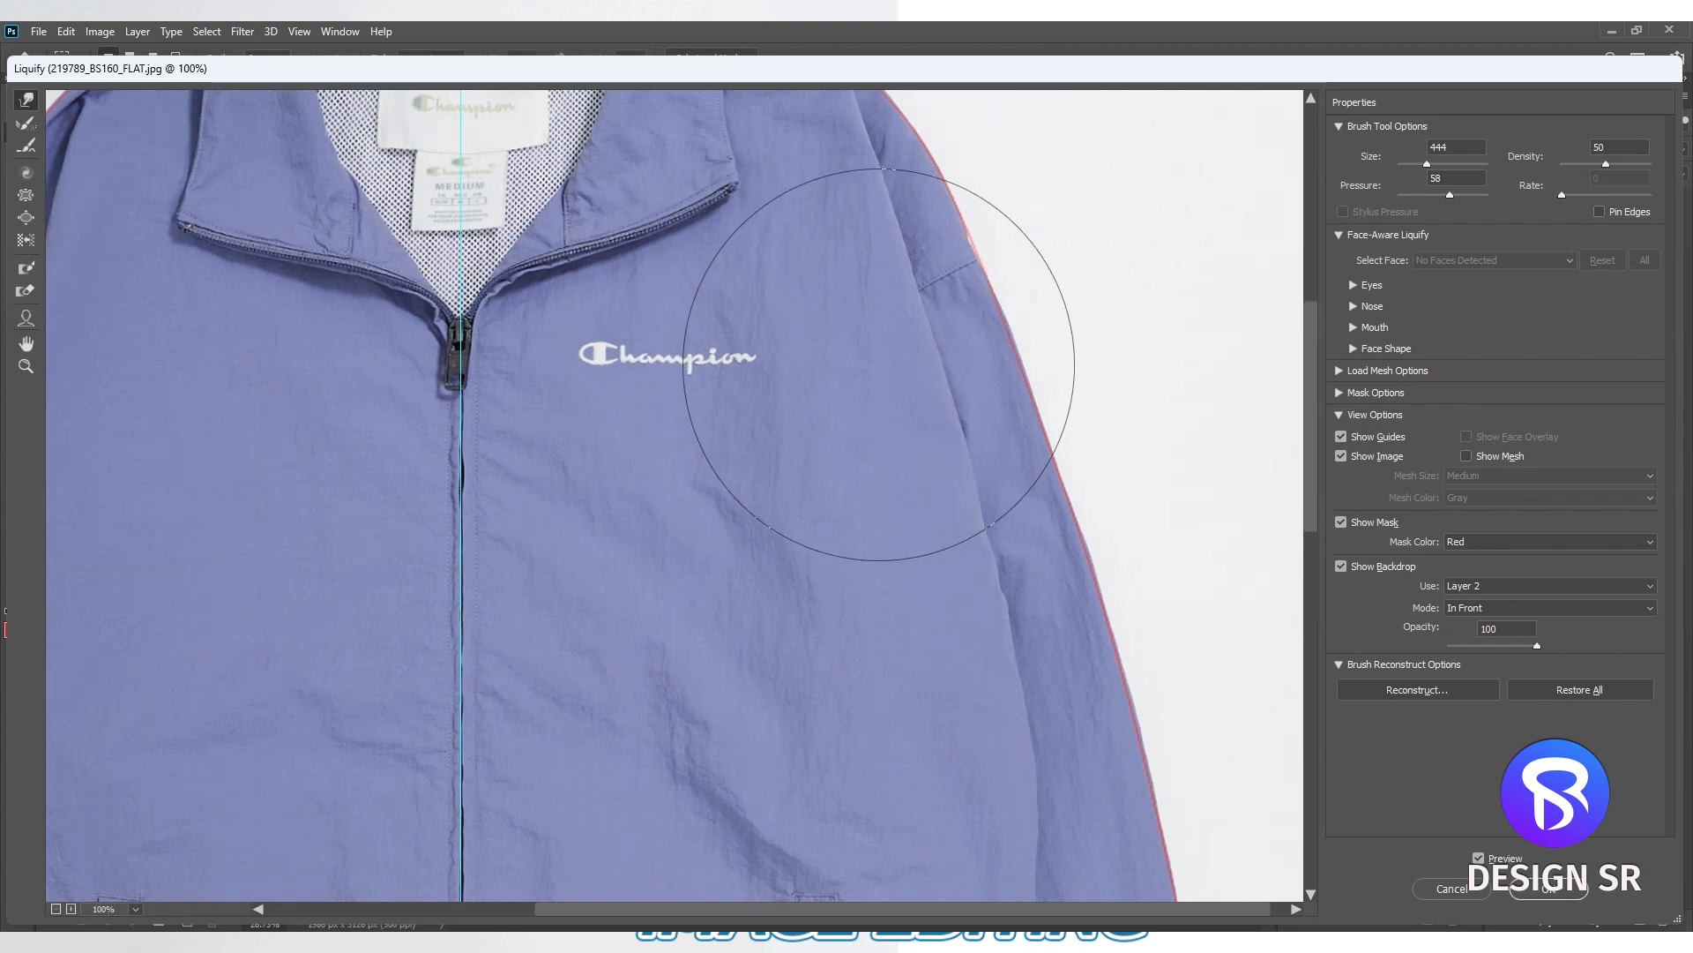
- Refine the logo-side collar, shoulder and outer sleeve edges against the red outline, using brush sizes of about 356 and 665
scroll(1059, 265, up, 5)
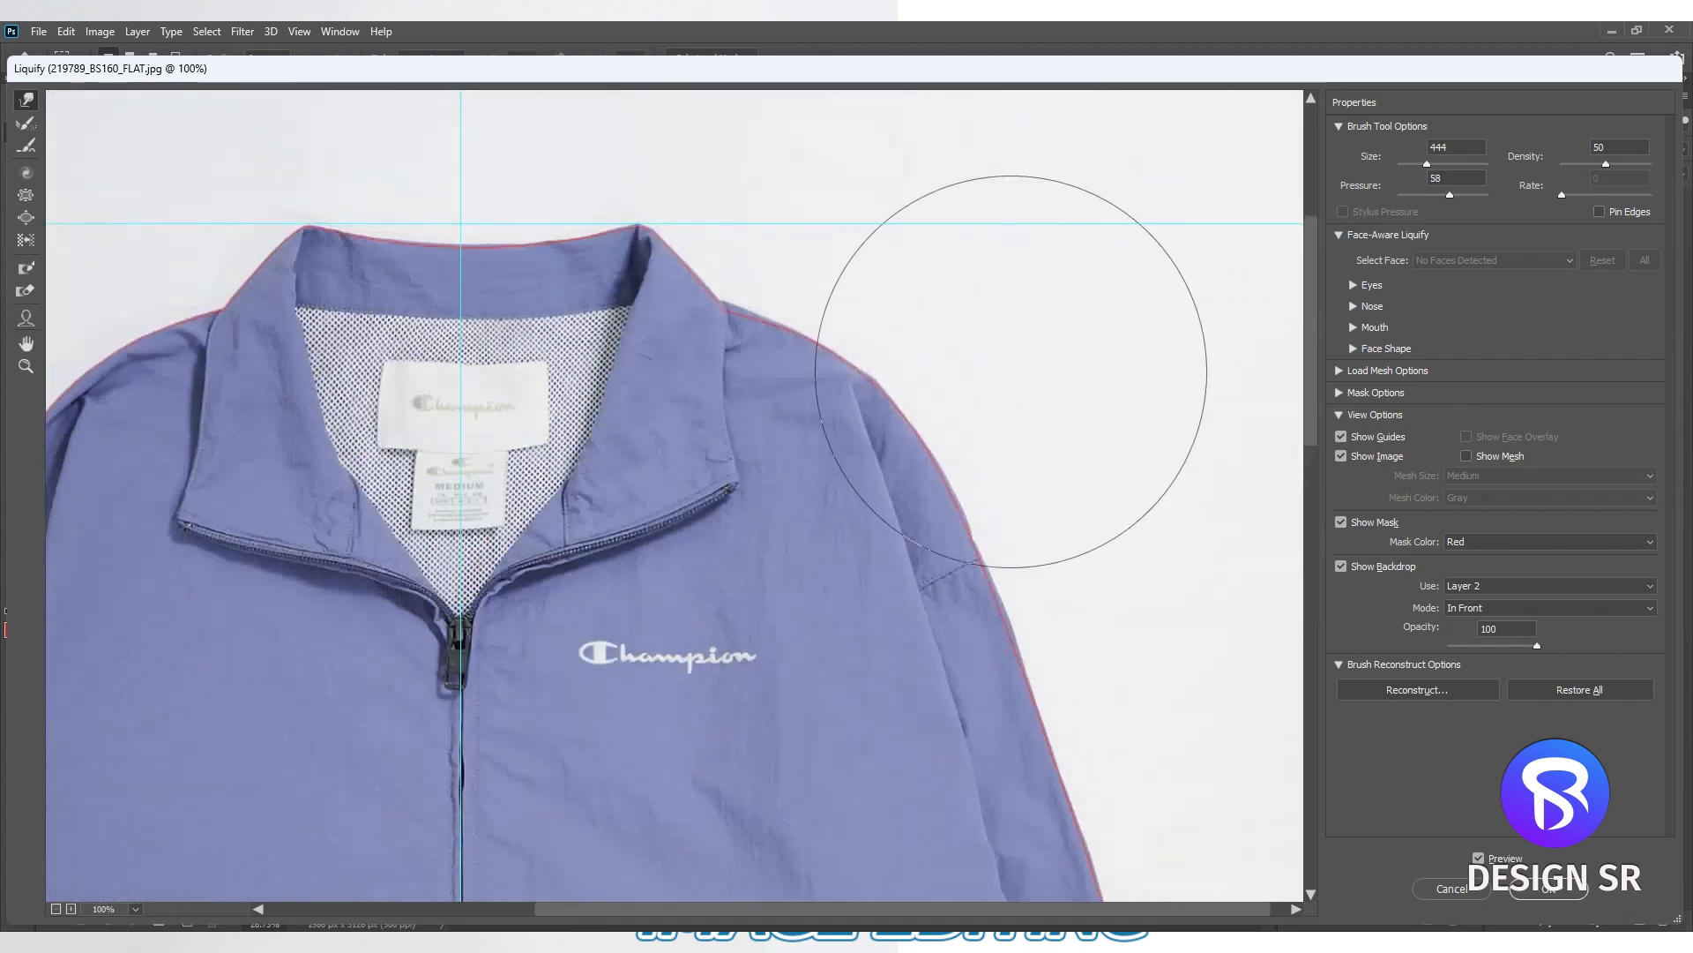
drag(928, 202, 719, 235)
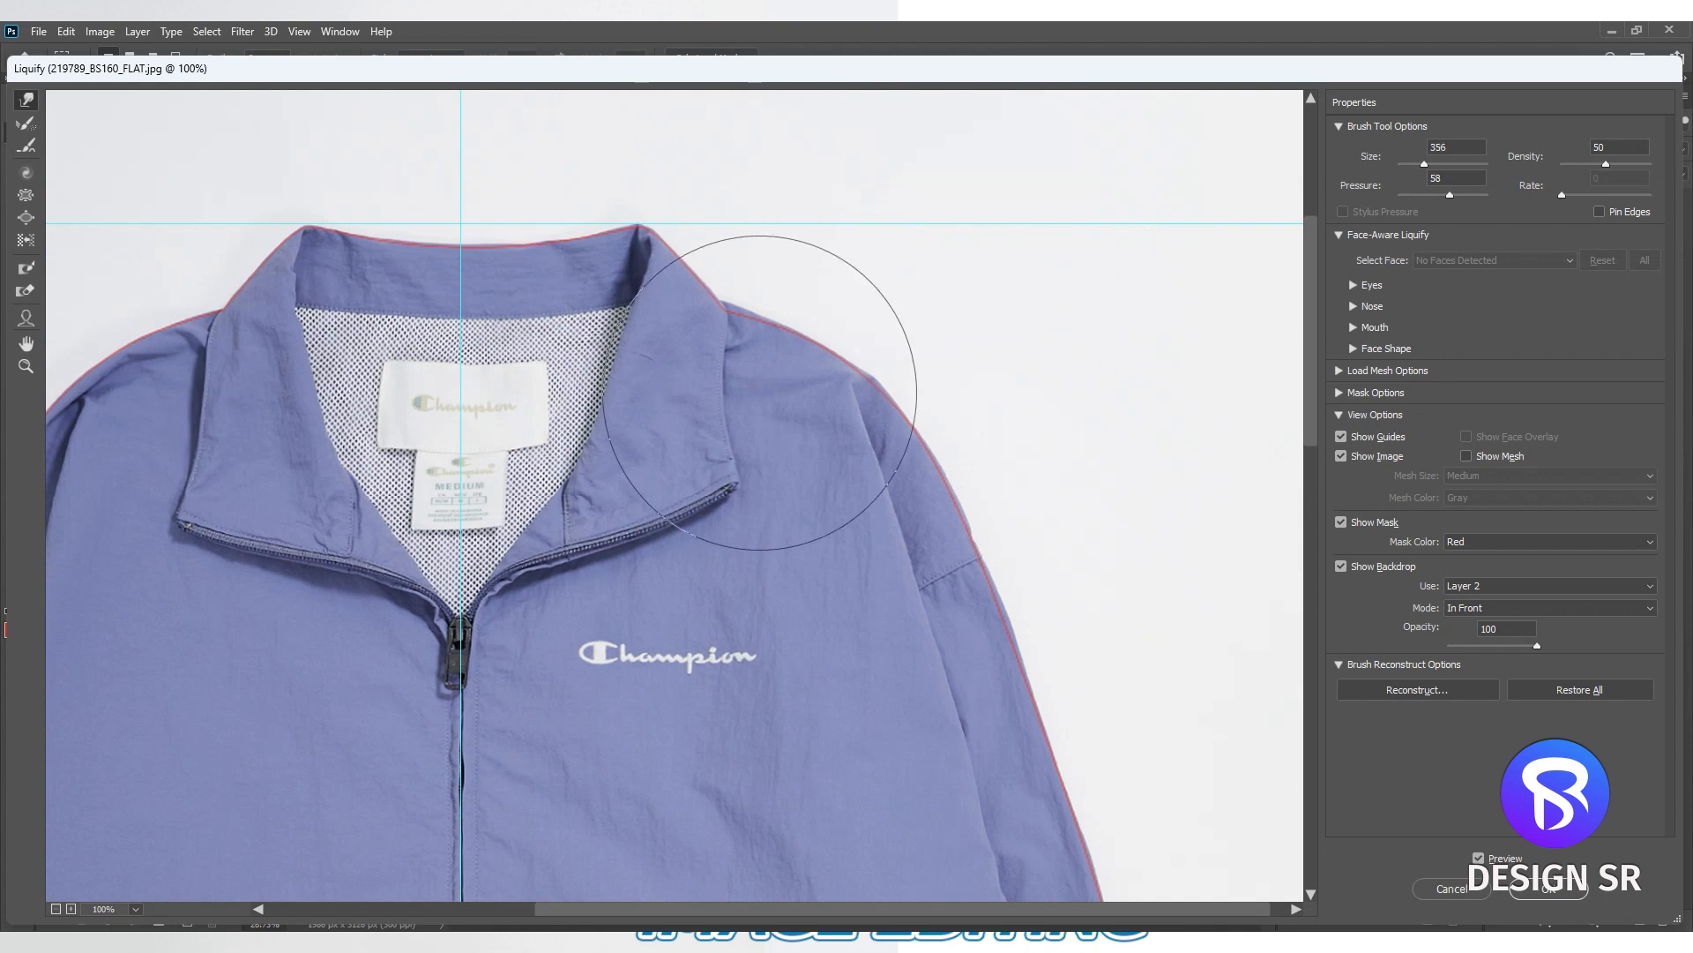
drag(728, 481, 762, 370)
key(ctrl+minus)
mouse_move(879, 741)
mouse_down()
mouse_move(926, 332)
mouse_move(1173, 333)
mouse_up()
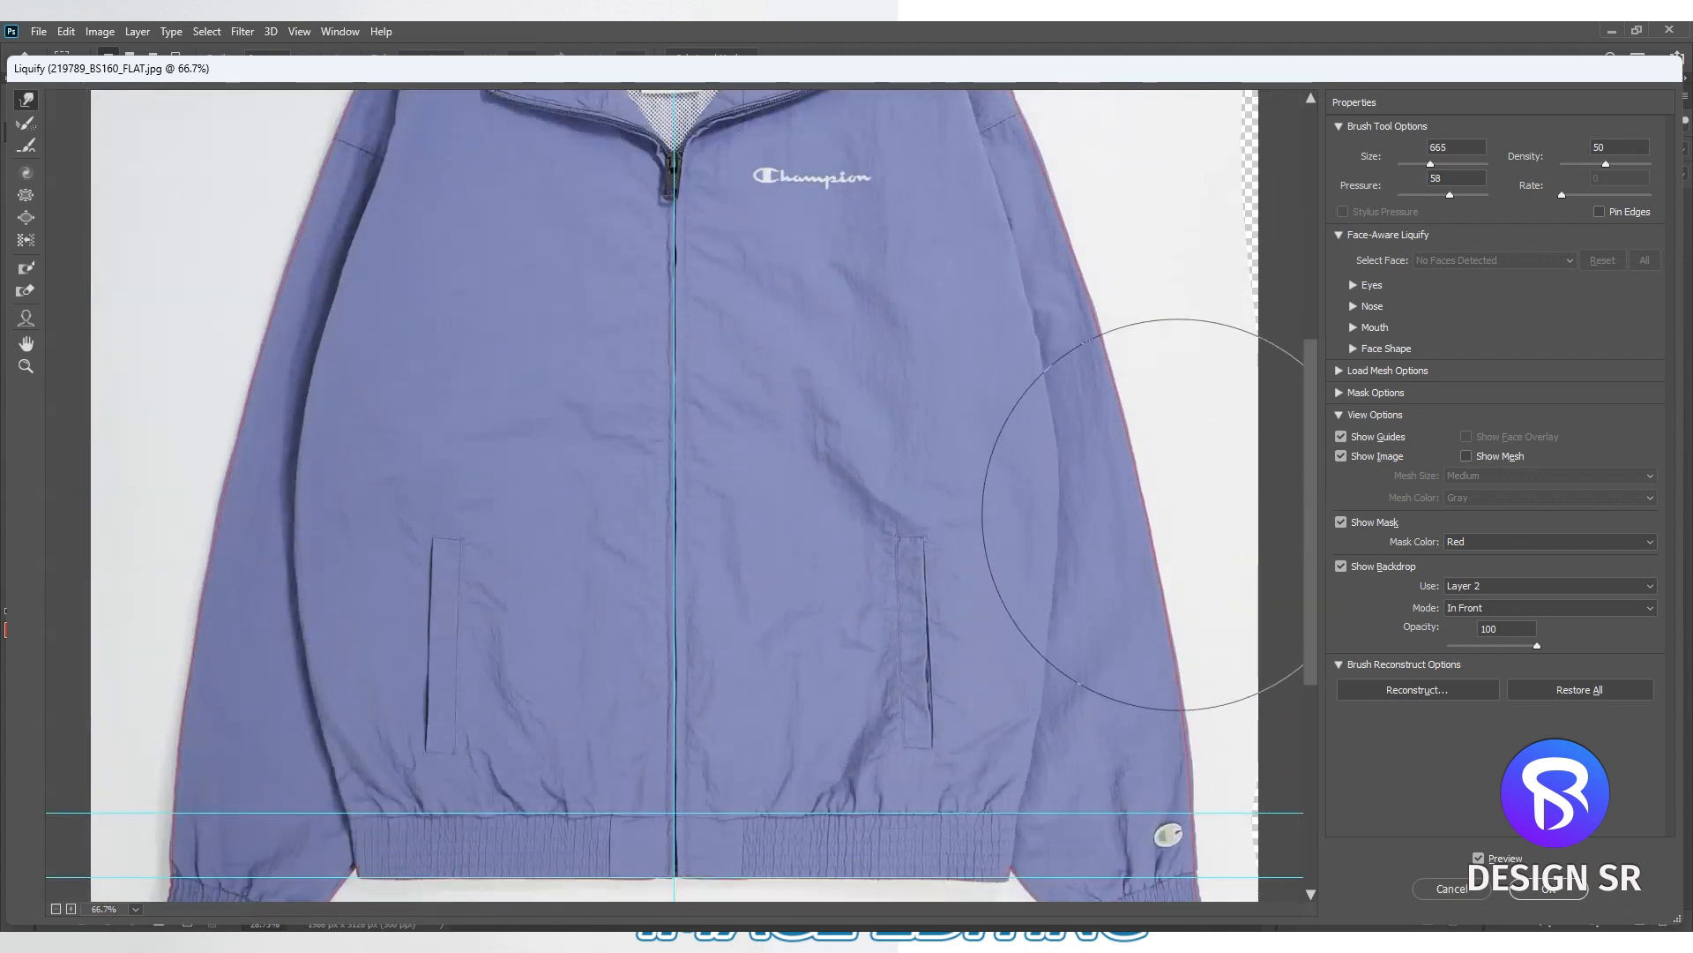
- Push the inner sleeve edge above the logo-side cuff and the cuff's outer edge onto the outline, using brush sizes of about 137 and 204
scroll(1035, 527, down, 4)
drag(1078, 590, 907, 618)
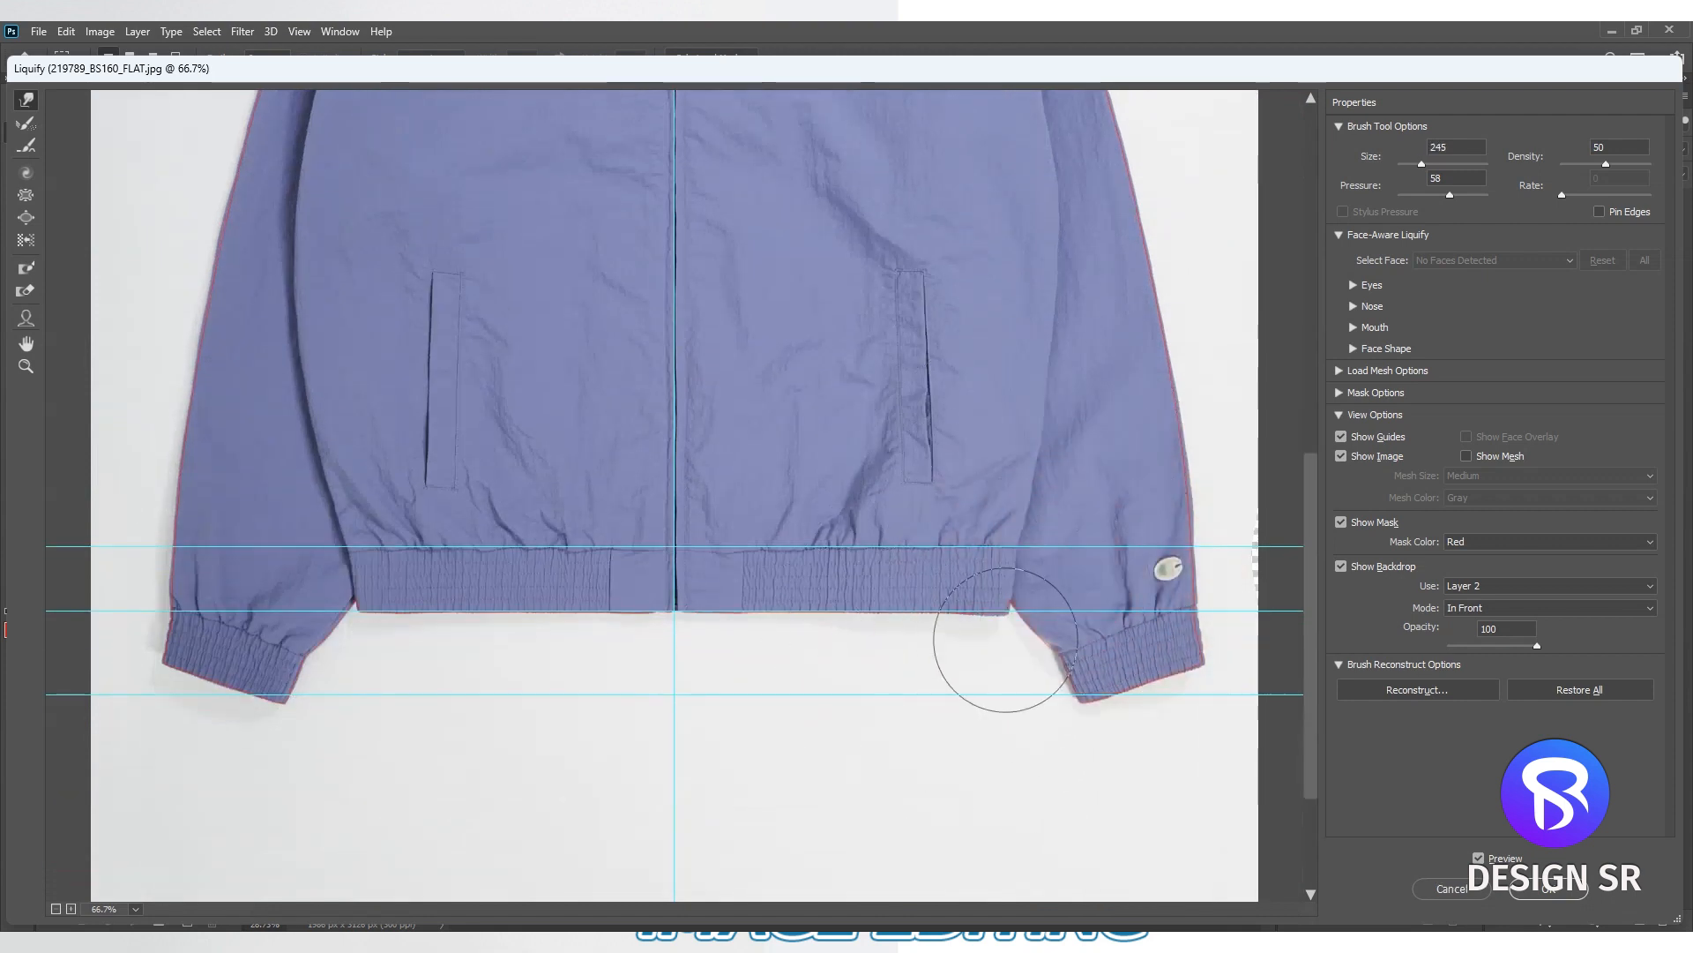
ctrl+click(1006, 625)
ctrl+click(1005, 625)
drag(938, 388, 844, 388)
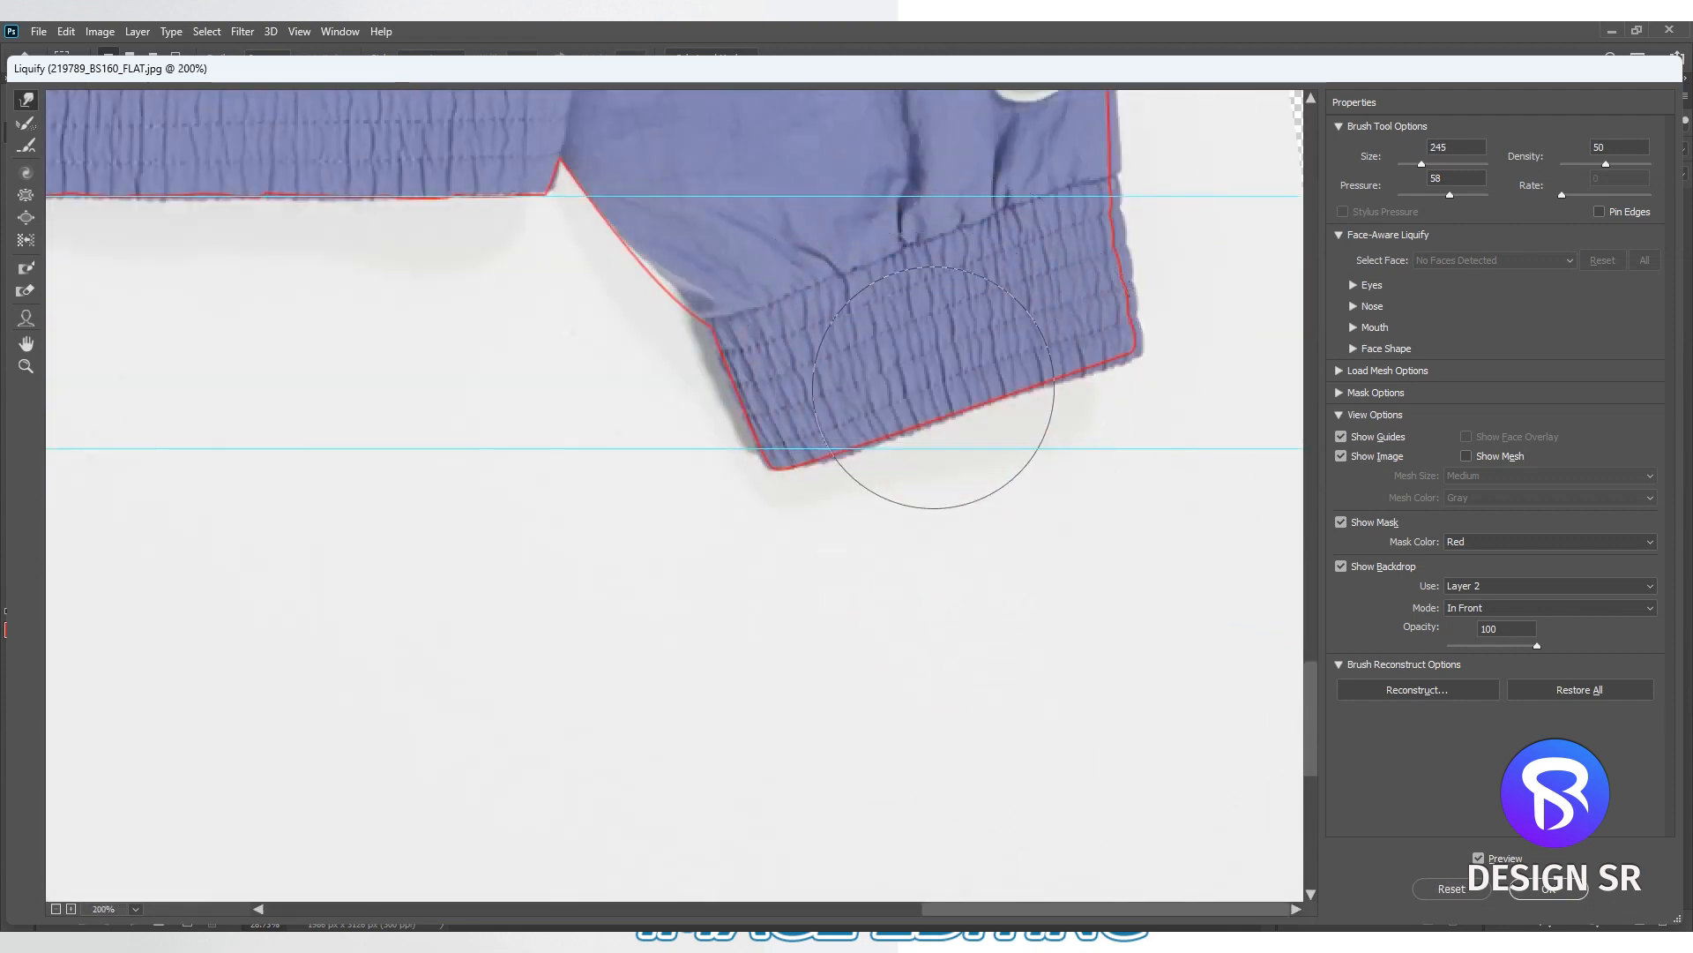
drag(755, 204, 736, 205)
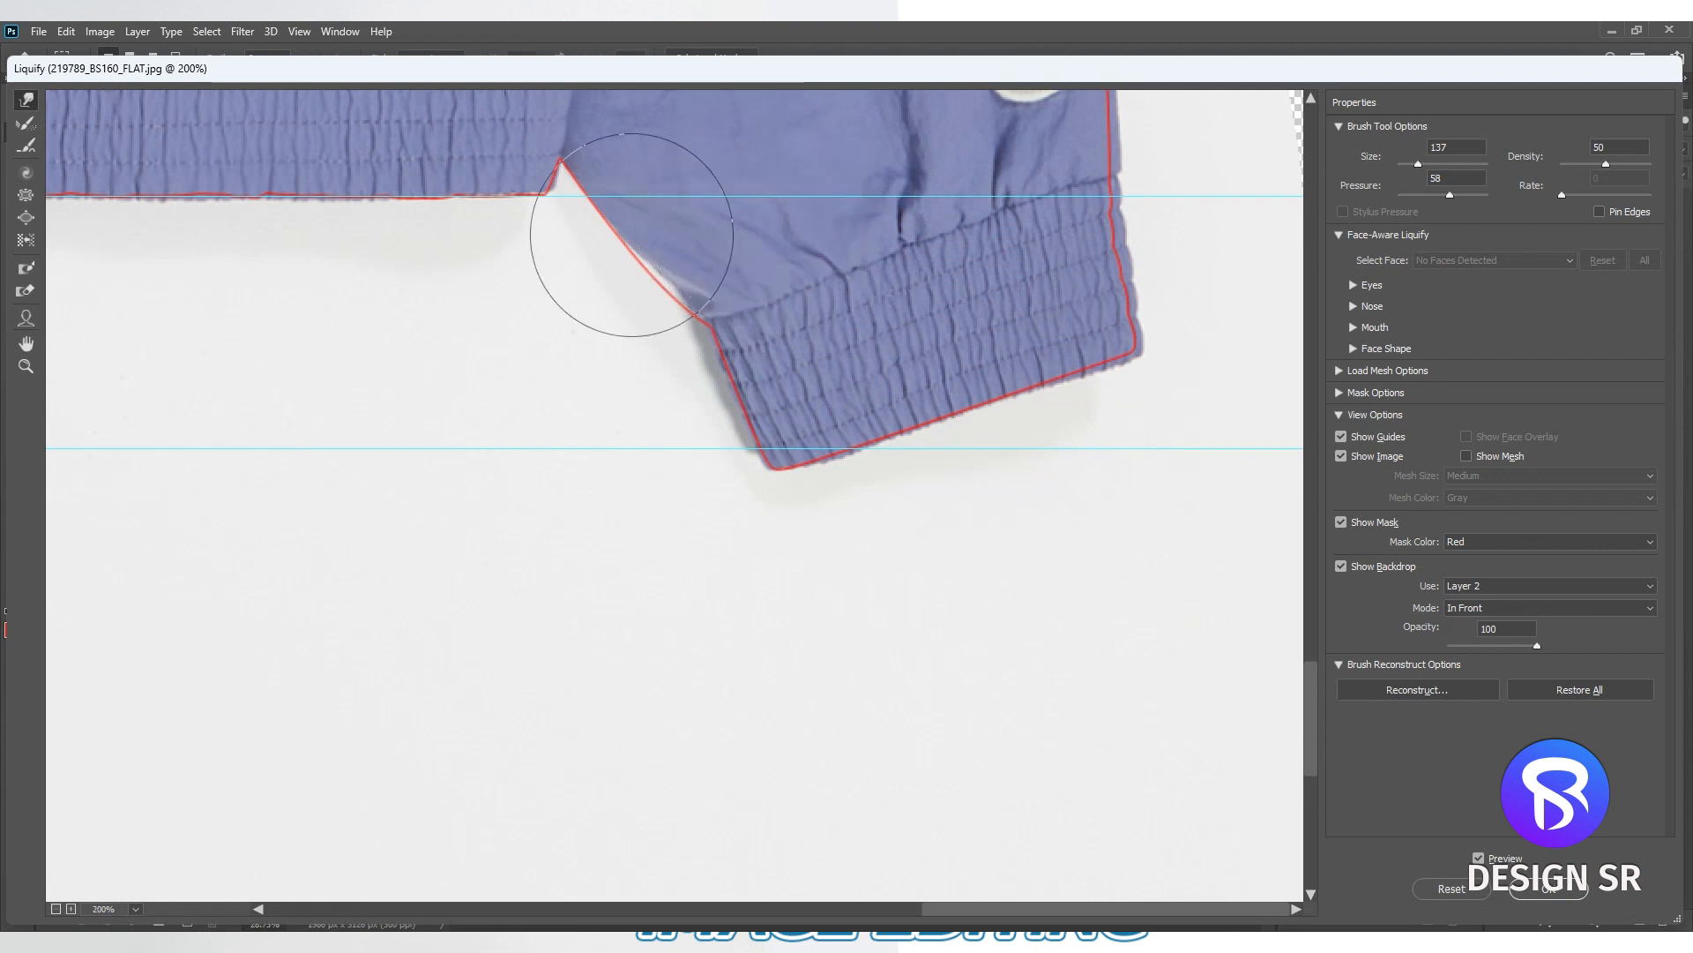
mouse_move(672, 258)
mouse_down()
mouse_move(650, 291)
mouse_move(723, 317)
mouse_up()
drag(1267, 220, 1346, 220)
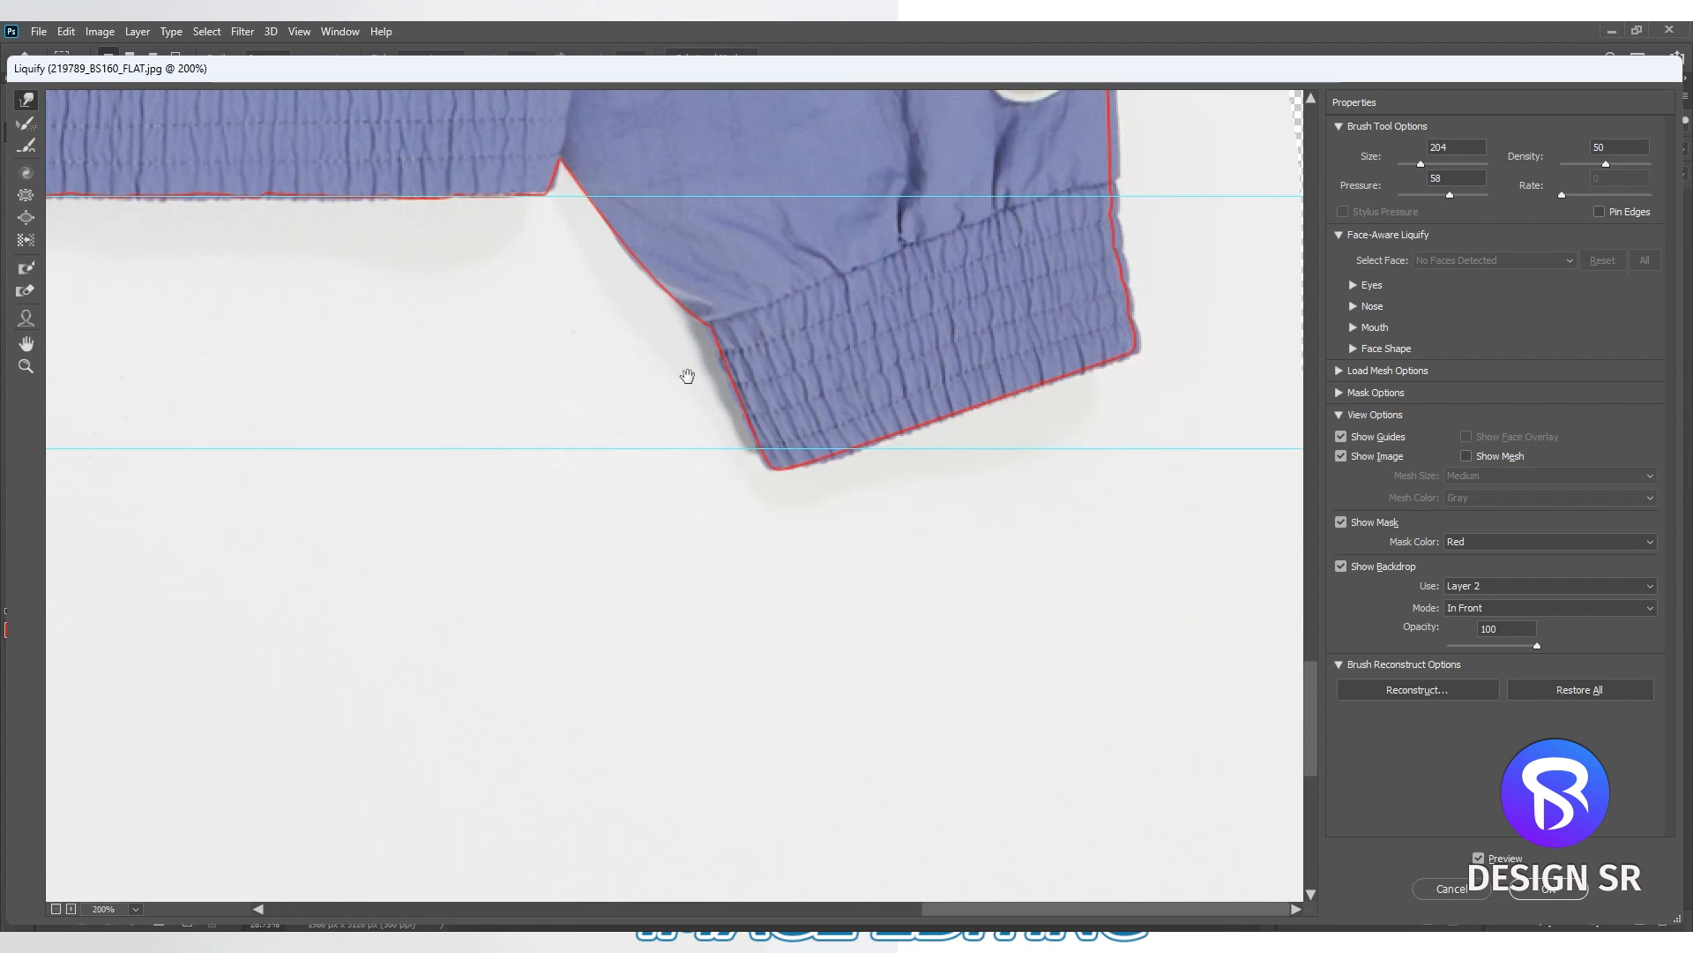
- Check the rest of the jacket against the outline, apply the Liquify changes to Layer 1, and inspect the reshaped shoulder and sleeve
key(ctrl+minus)
drag(628, 492, 951, 641)
mouse_move(455, 258)
mouse_down()
mouse_move(635, 462)
mouse_move(639, 736)
mouse_up()
mouse_move(560, 410)
mouse_down()
mouse_move(570, 661)
mouse_move(511, 890)
mouse_up()
key(Return)
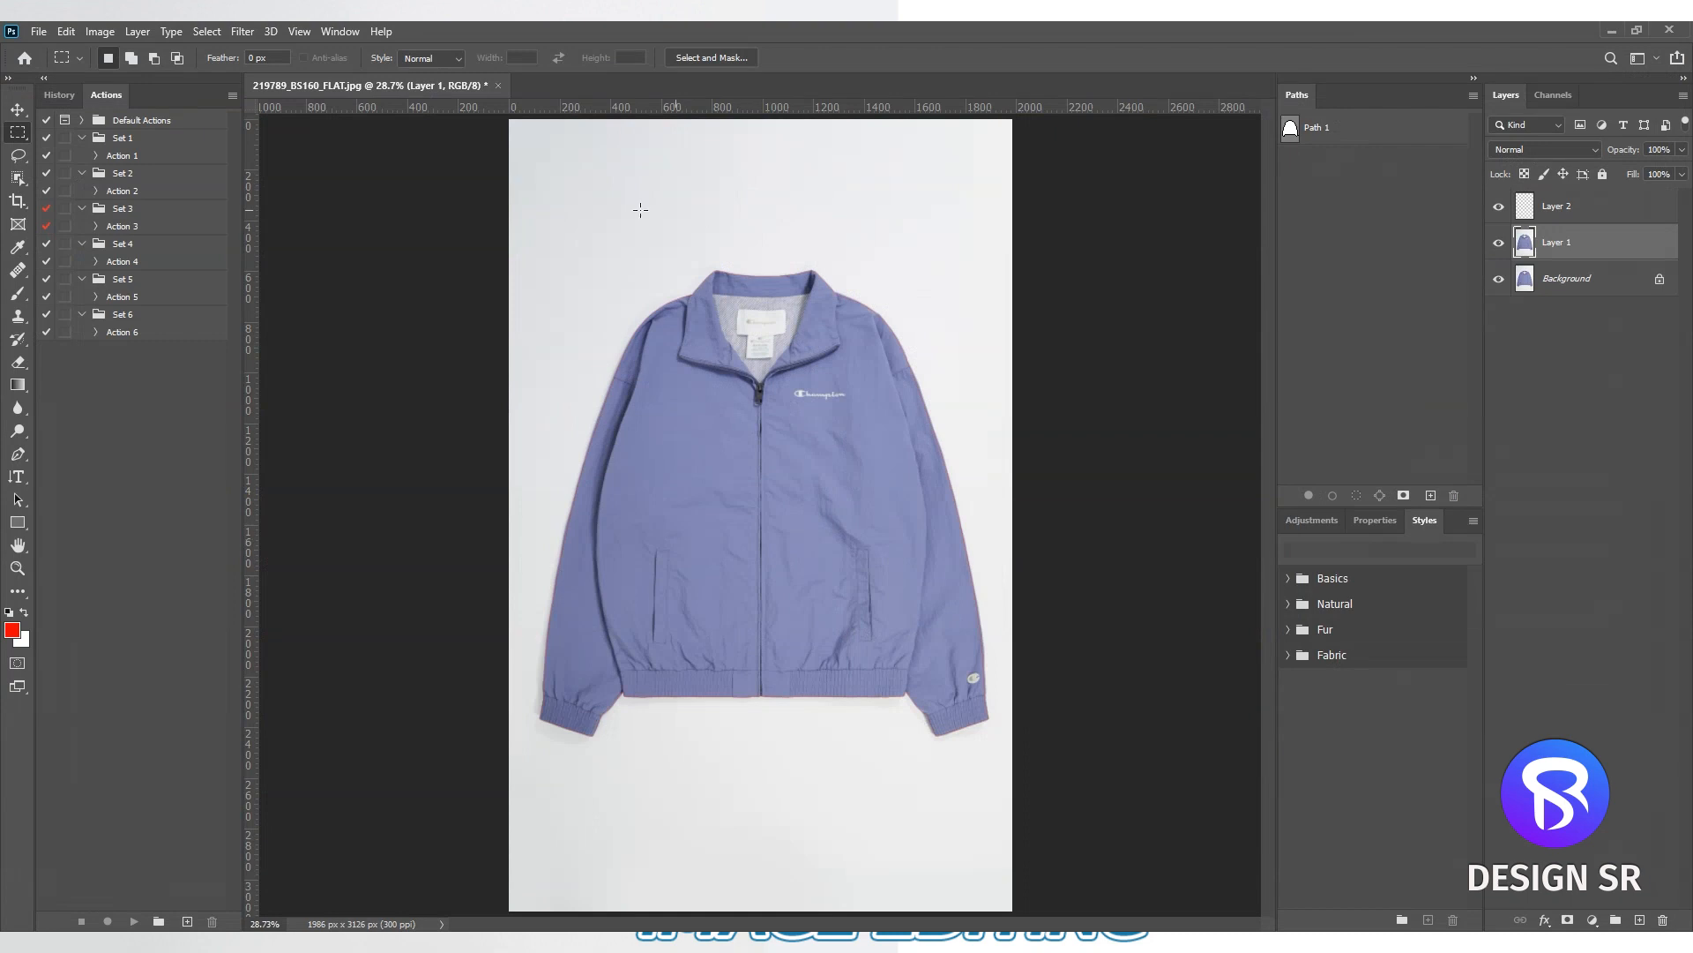
scroll(882, 362, up, 10)
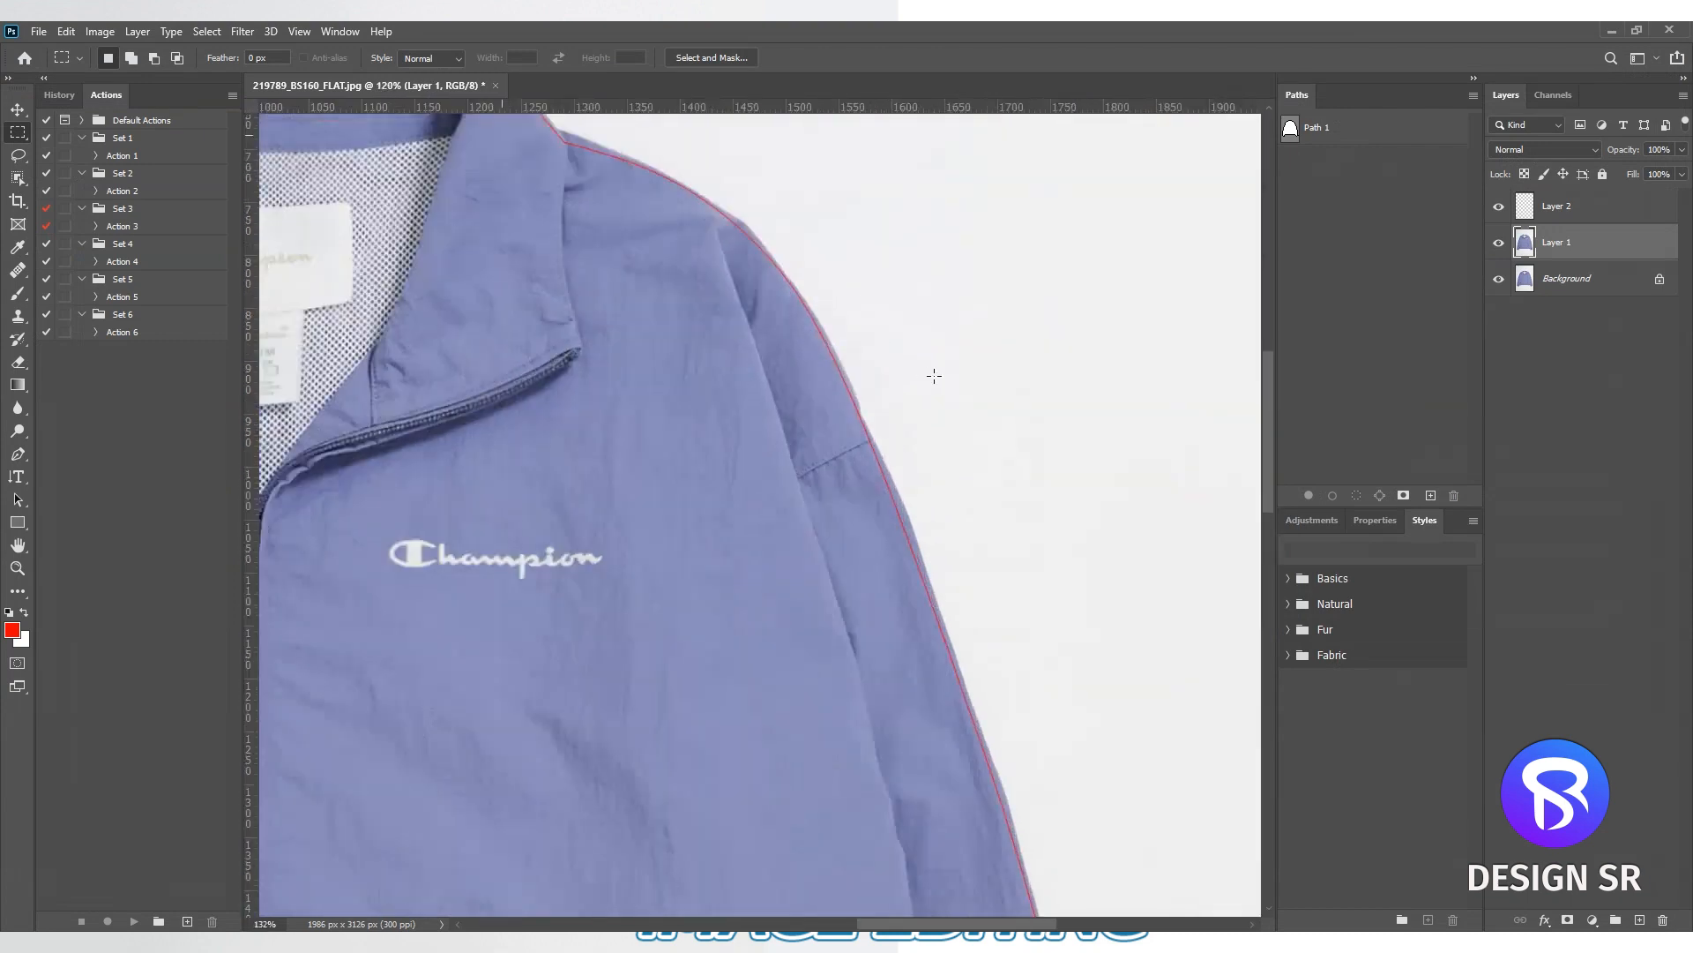
scroll(801, 388, down, 3)
scroll(807, 373, down, 3)
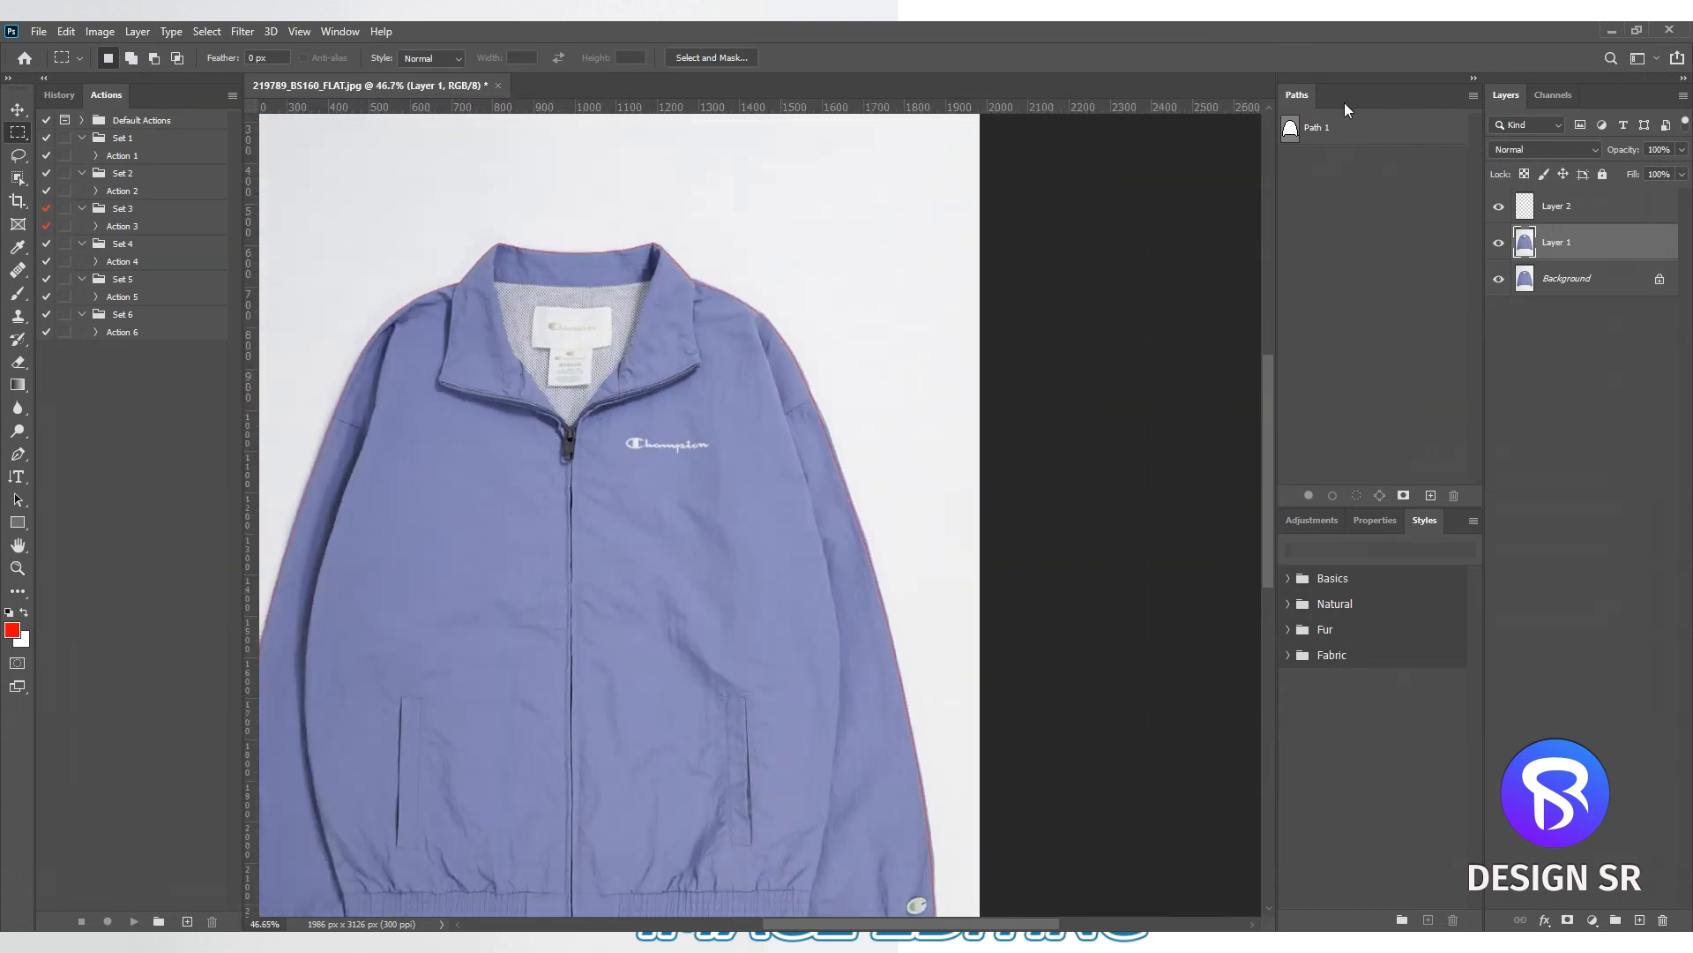
- Add a white (ffffff) solid color fill layer, place it between Layer 1 and the Background, and deselect it
click(1600, 332)
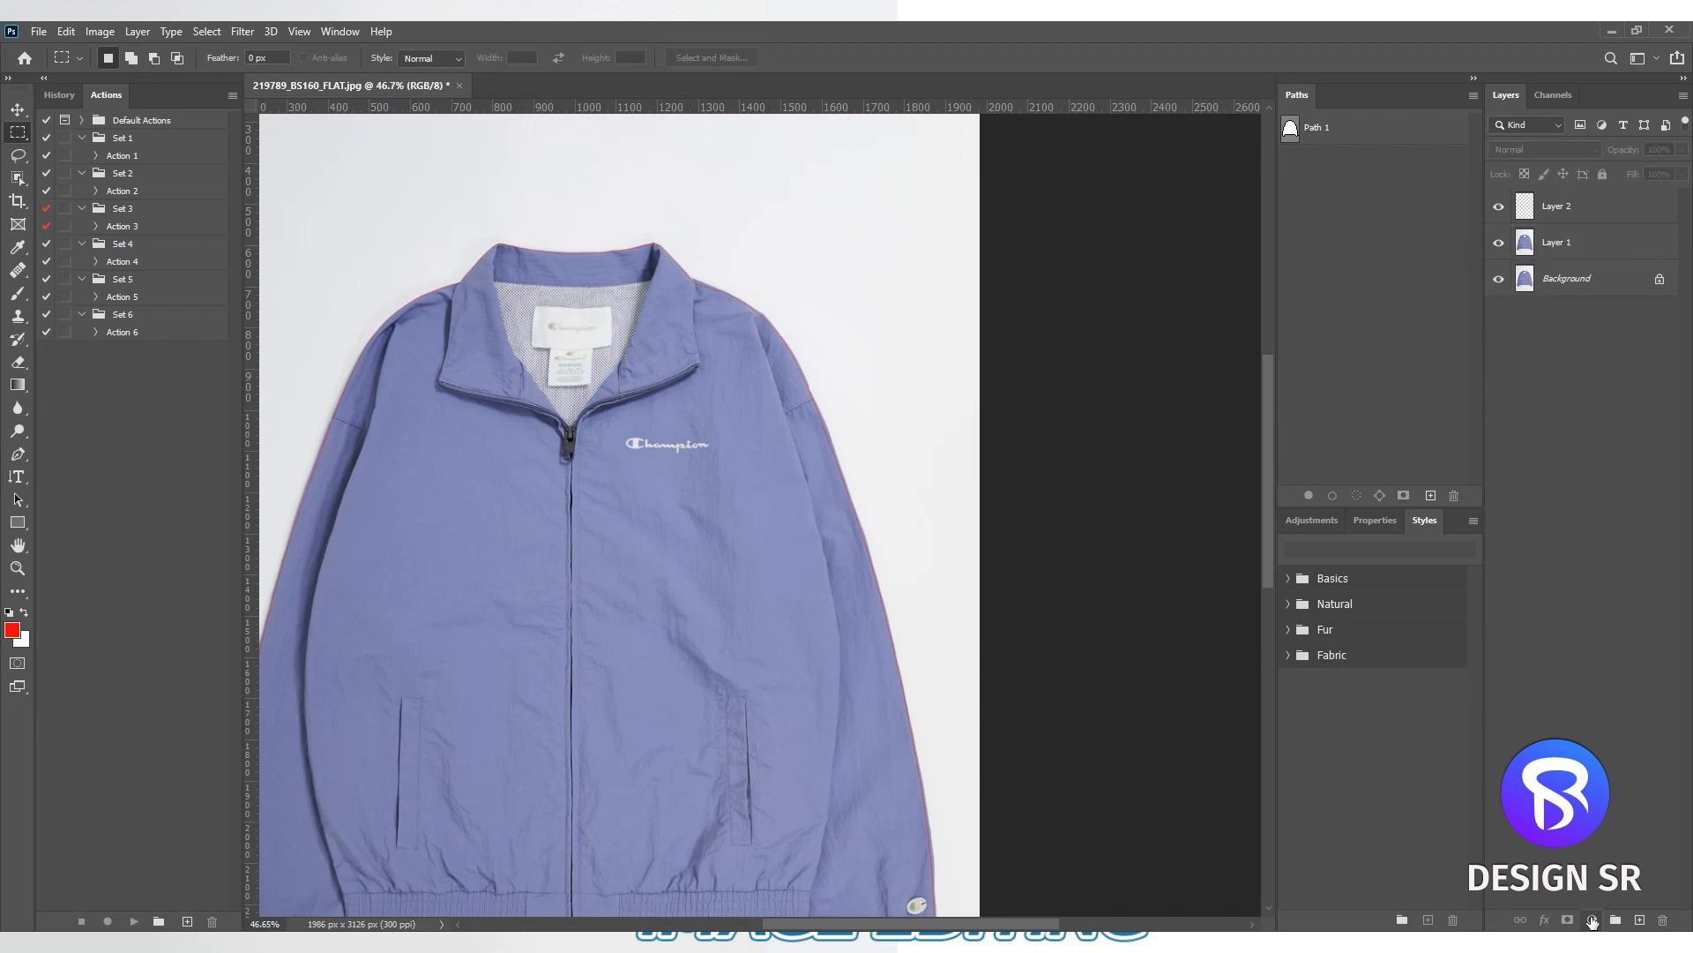
click(1592, 920)
click(1614, 607)
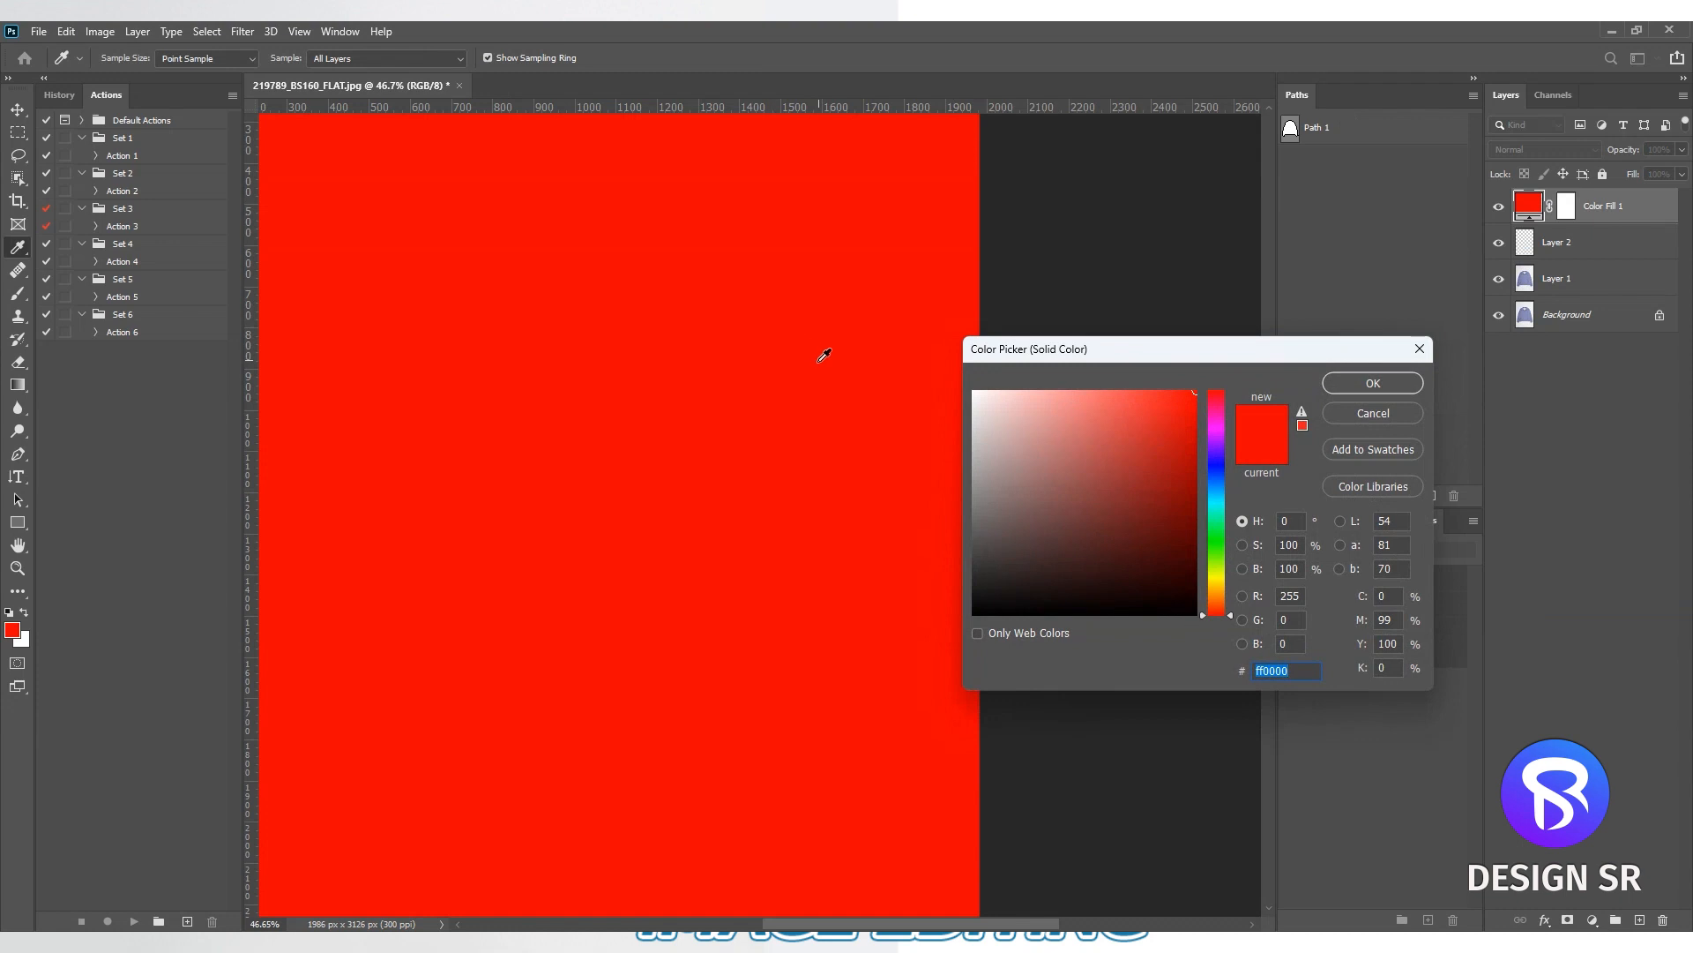
text(ffffff)
click(1395, 385)
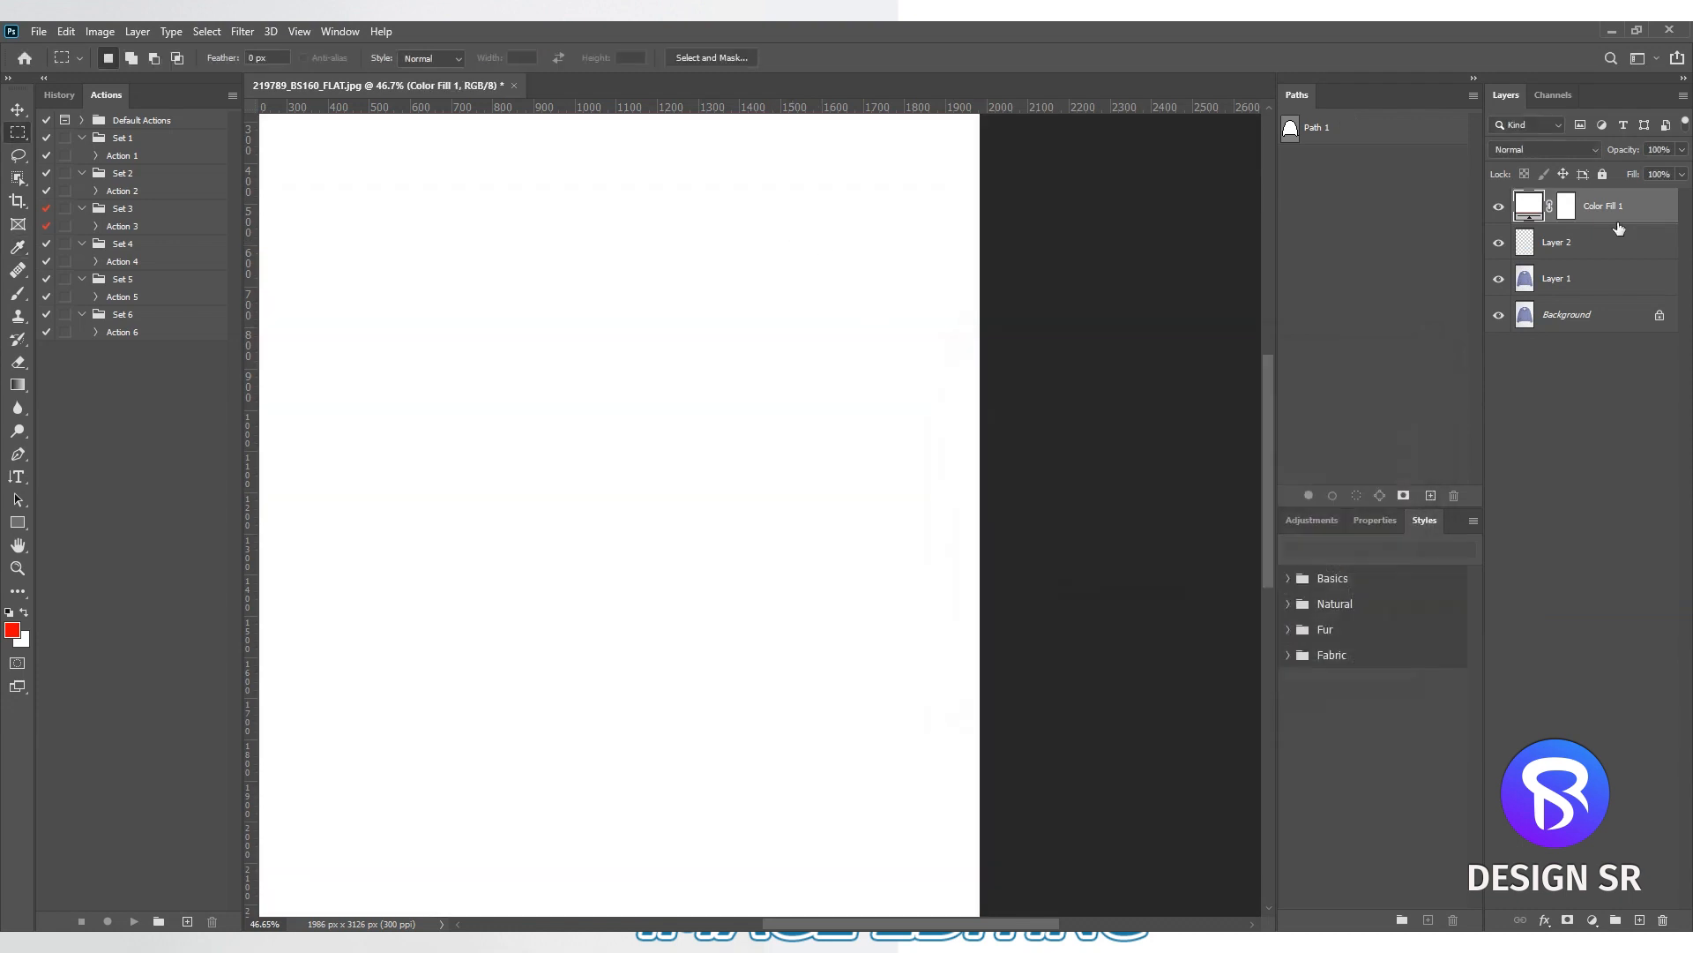
drag(1622, 218, 1606, 278)
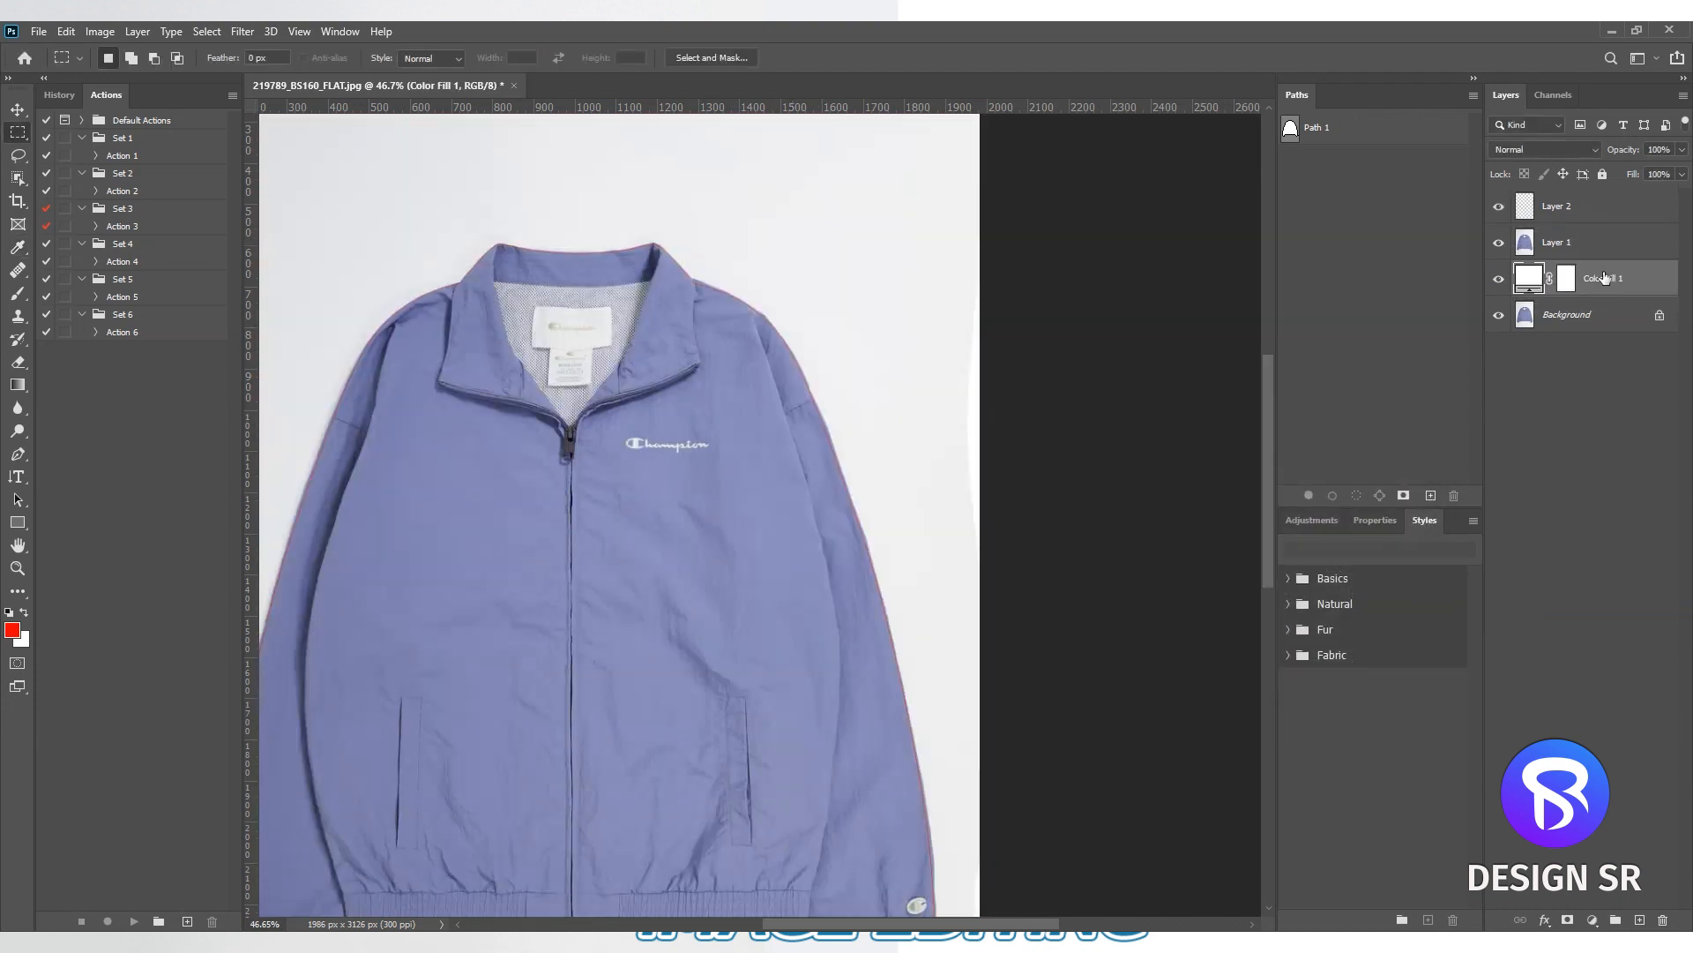
click(1572, 442)
- Display Path 1 and examine how closely it follows the jacket's shoulder, sleeve, cuff and bottom hem
click(1340, 136)
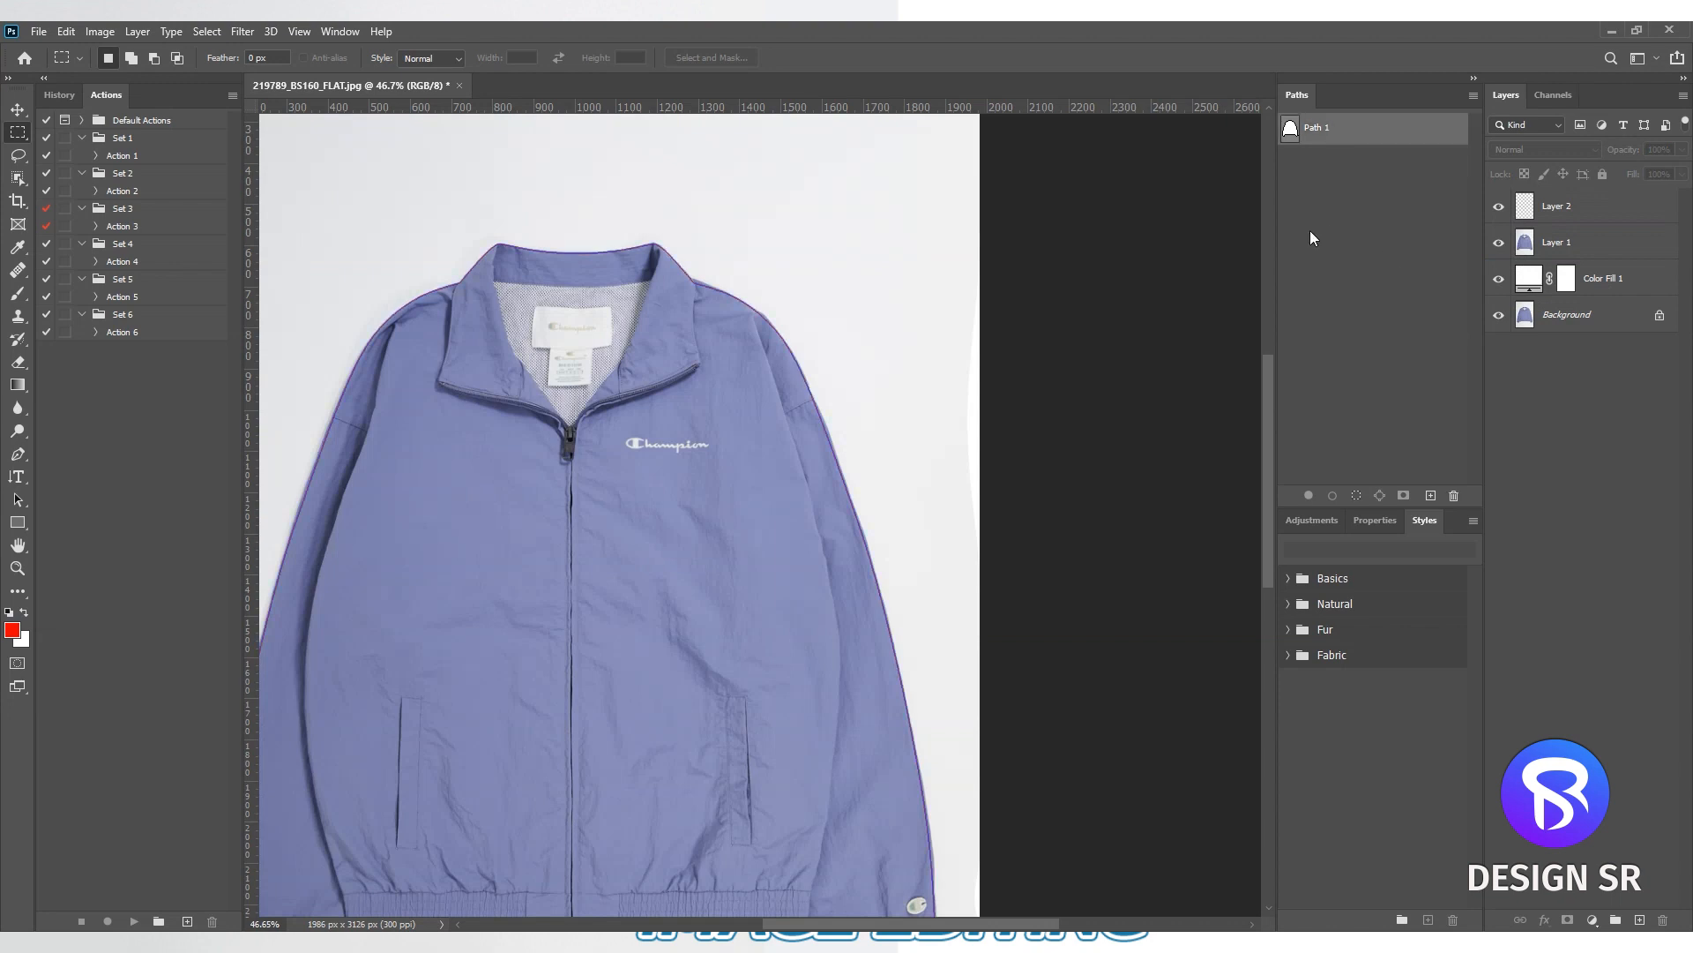
key(p)
scroll(730, 328, up, 3)
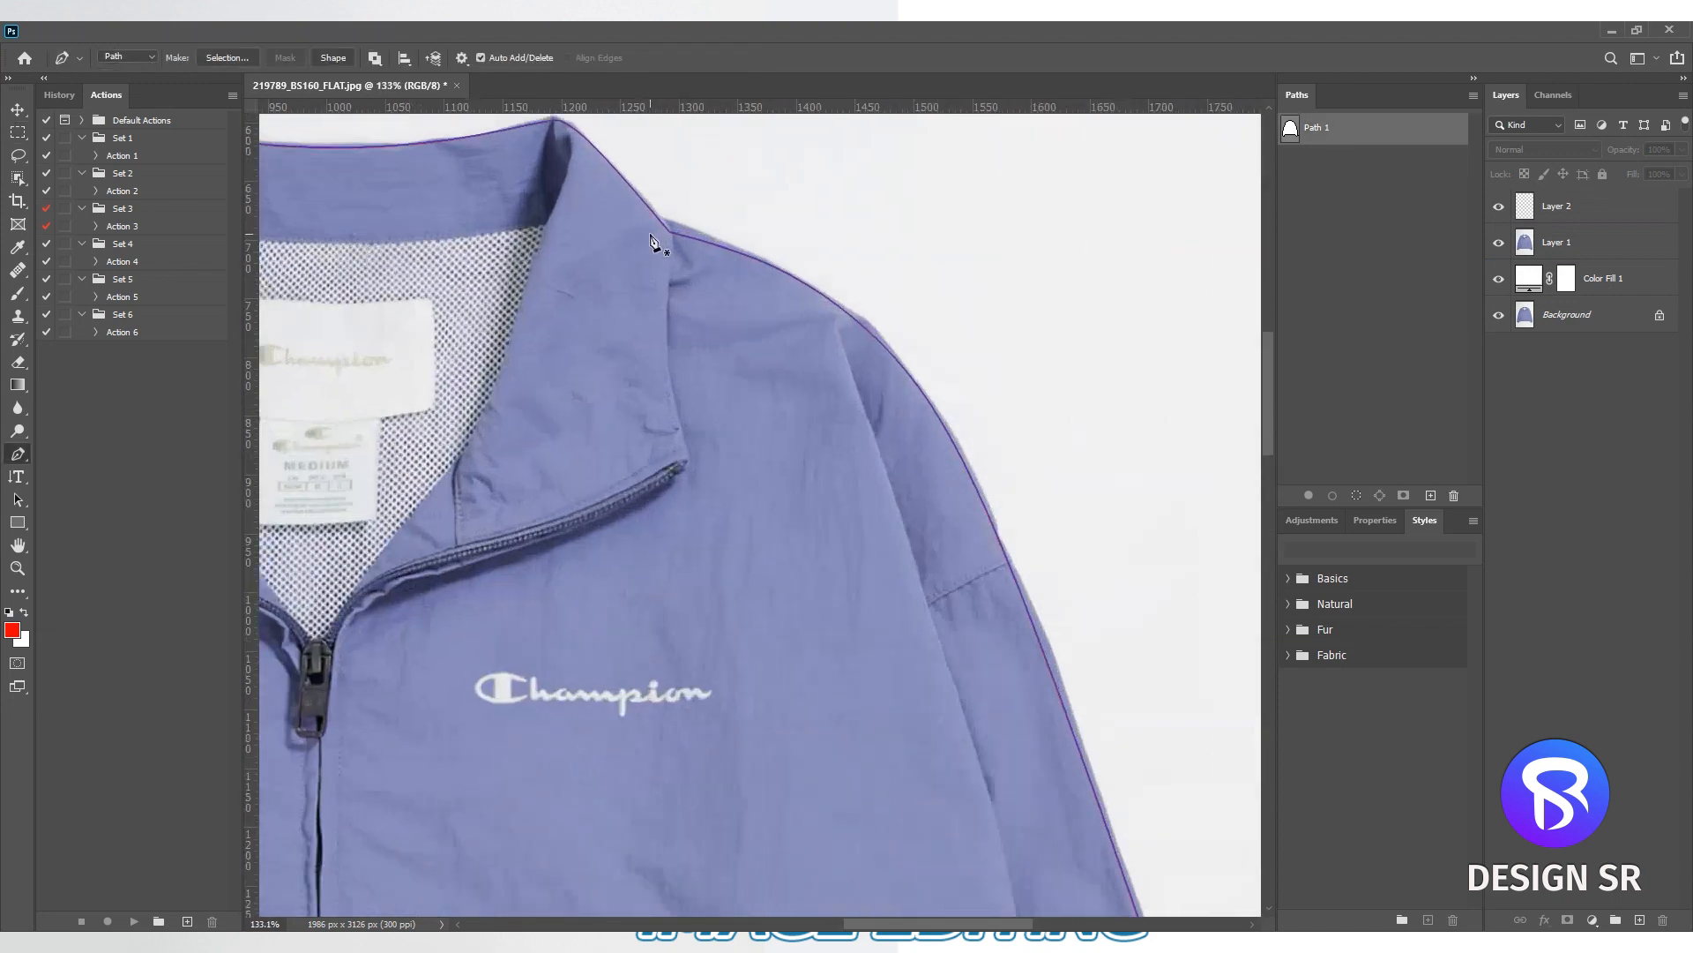
scroll(918, 344, down, 3)
scroll(918, 441, down, 5)
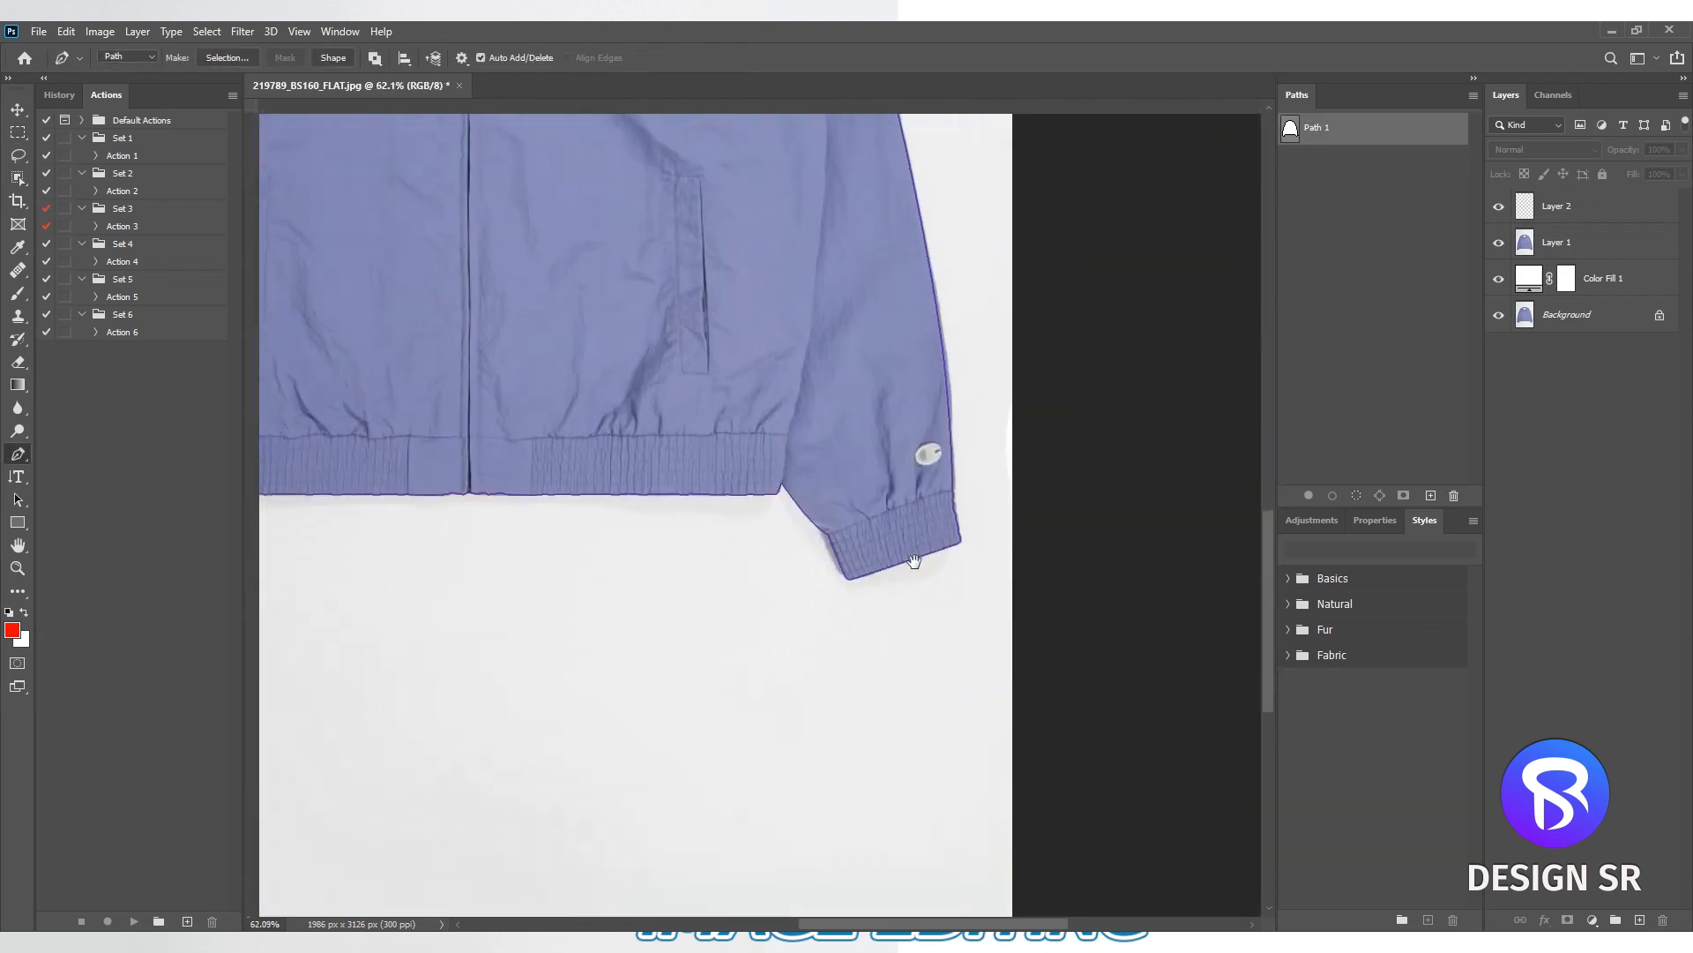
scroll(838, 537, up, 3)
scroll(838, 537, down, 3)
scroll(526, 441, up, 4)
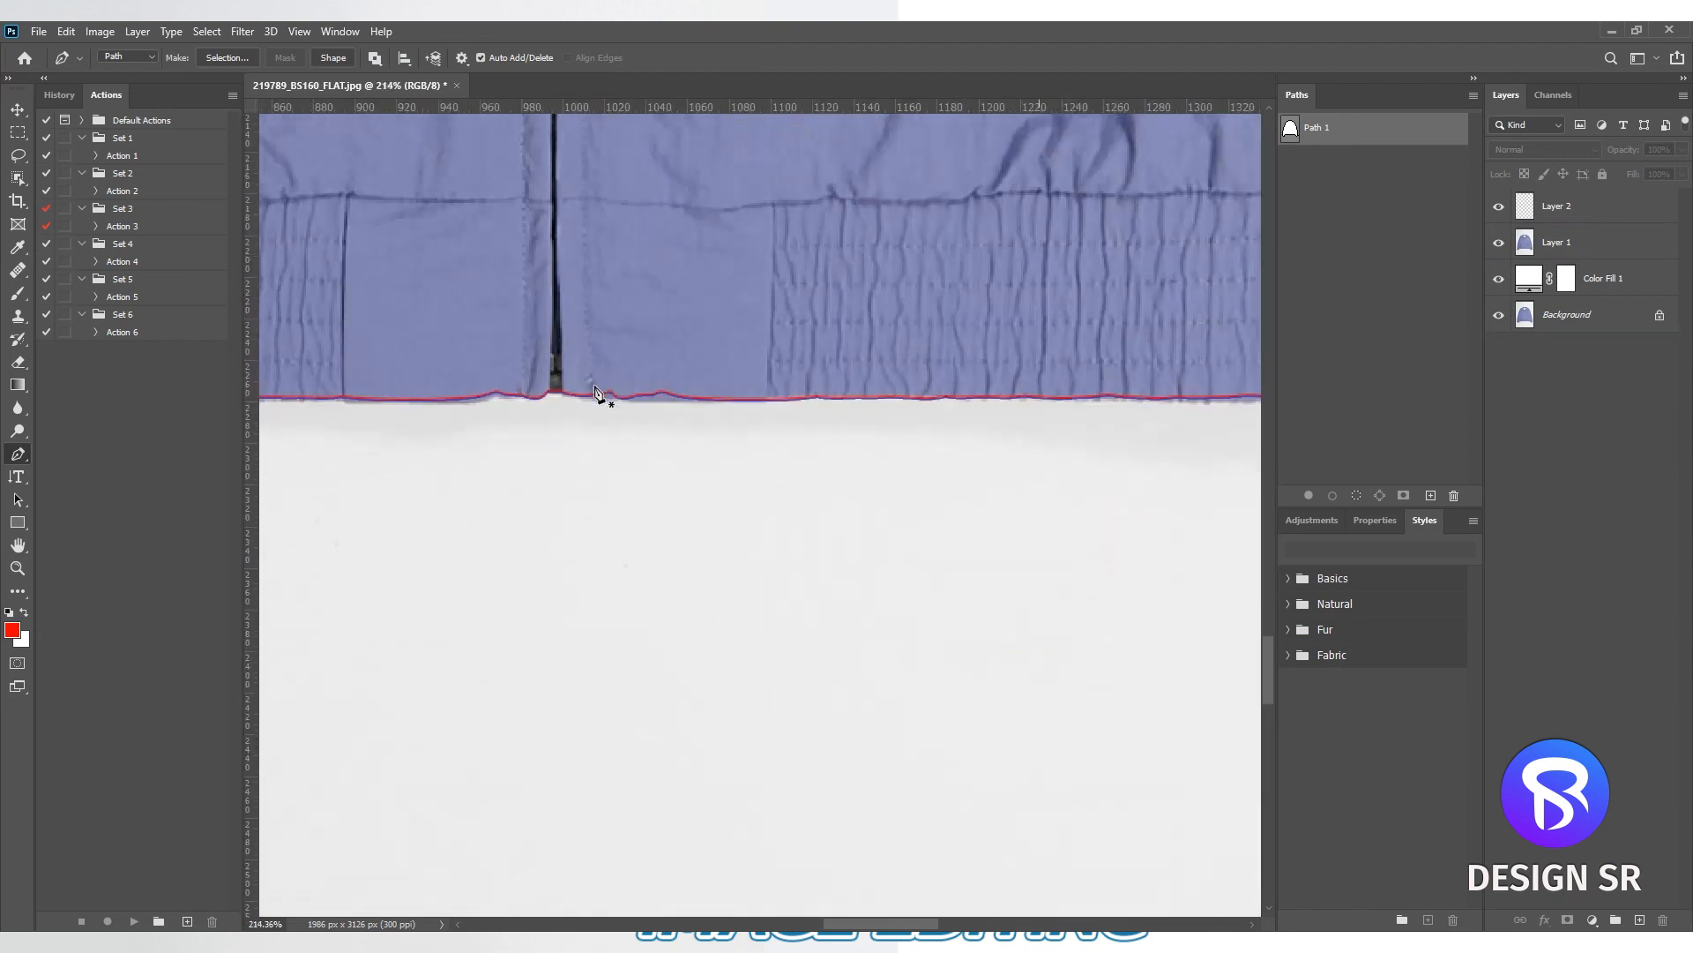
scroll(594, 385, up, 5)
- Load Path 1 as a selection feathered by 0.3 pixels, mask Layer 1 with it, and hide Layer 2
key(ctrl+0)
key(ctrl+Return)
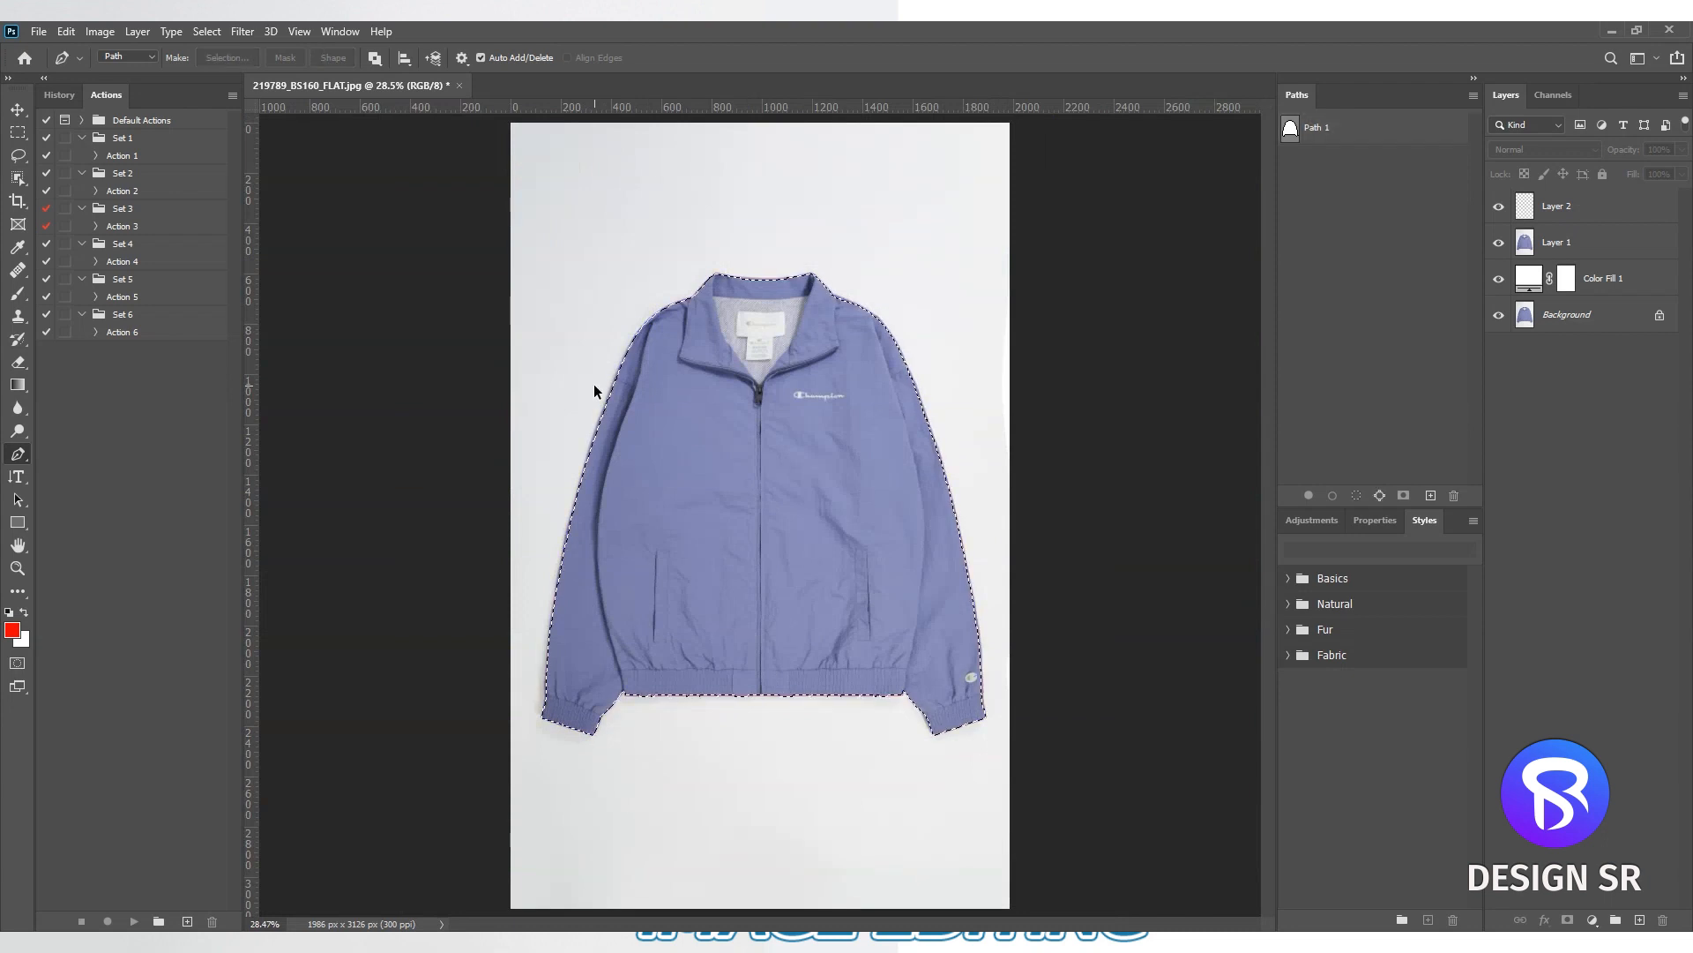
key(shift+F6)
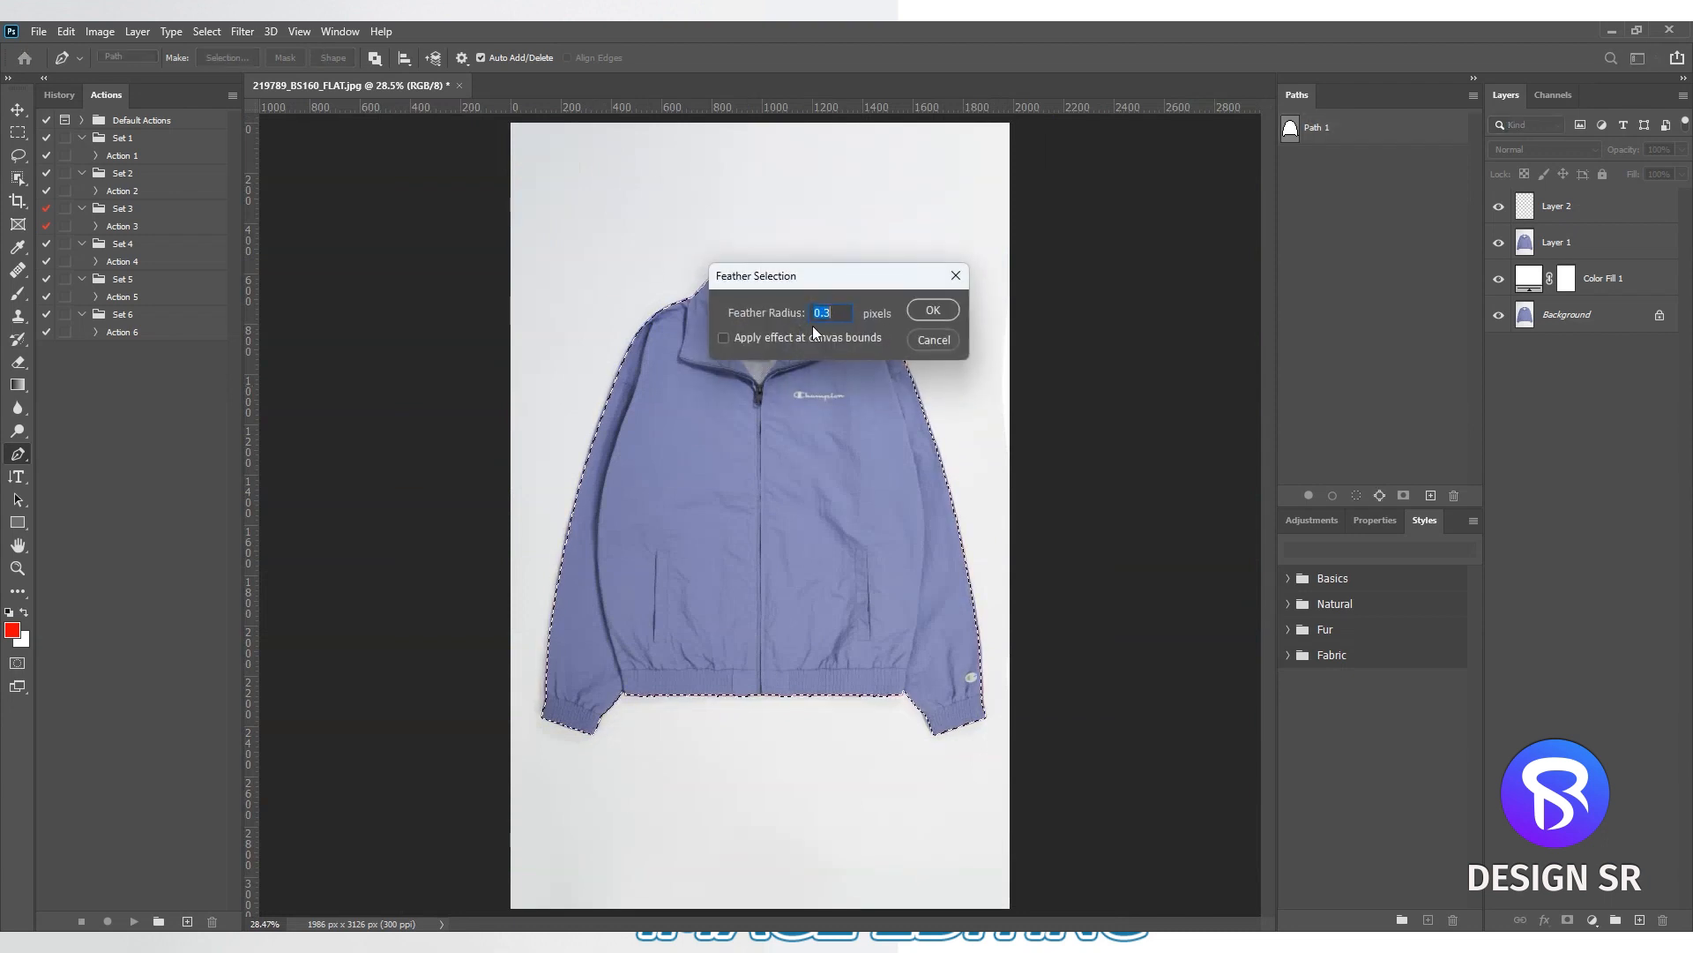
click(934, 309)
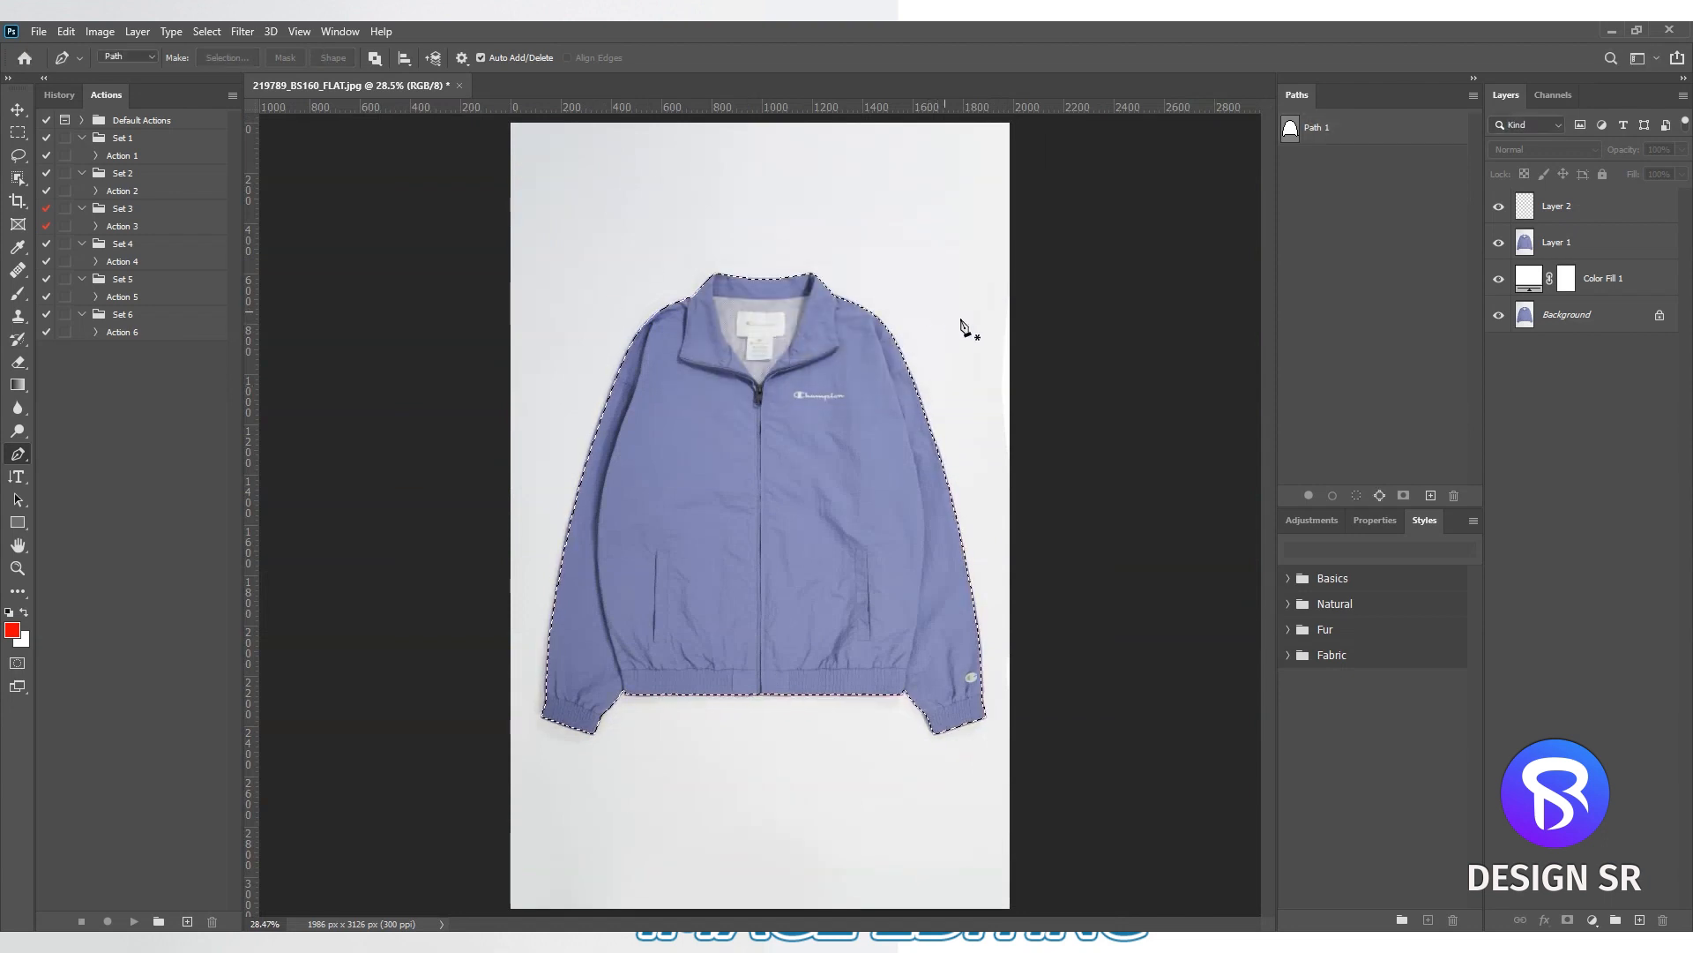
click(1596, 238)
click(1575, 920)
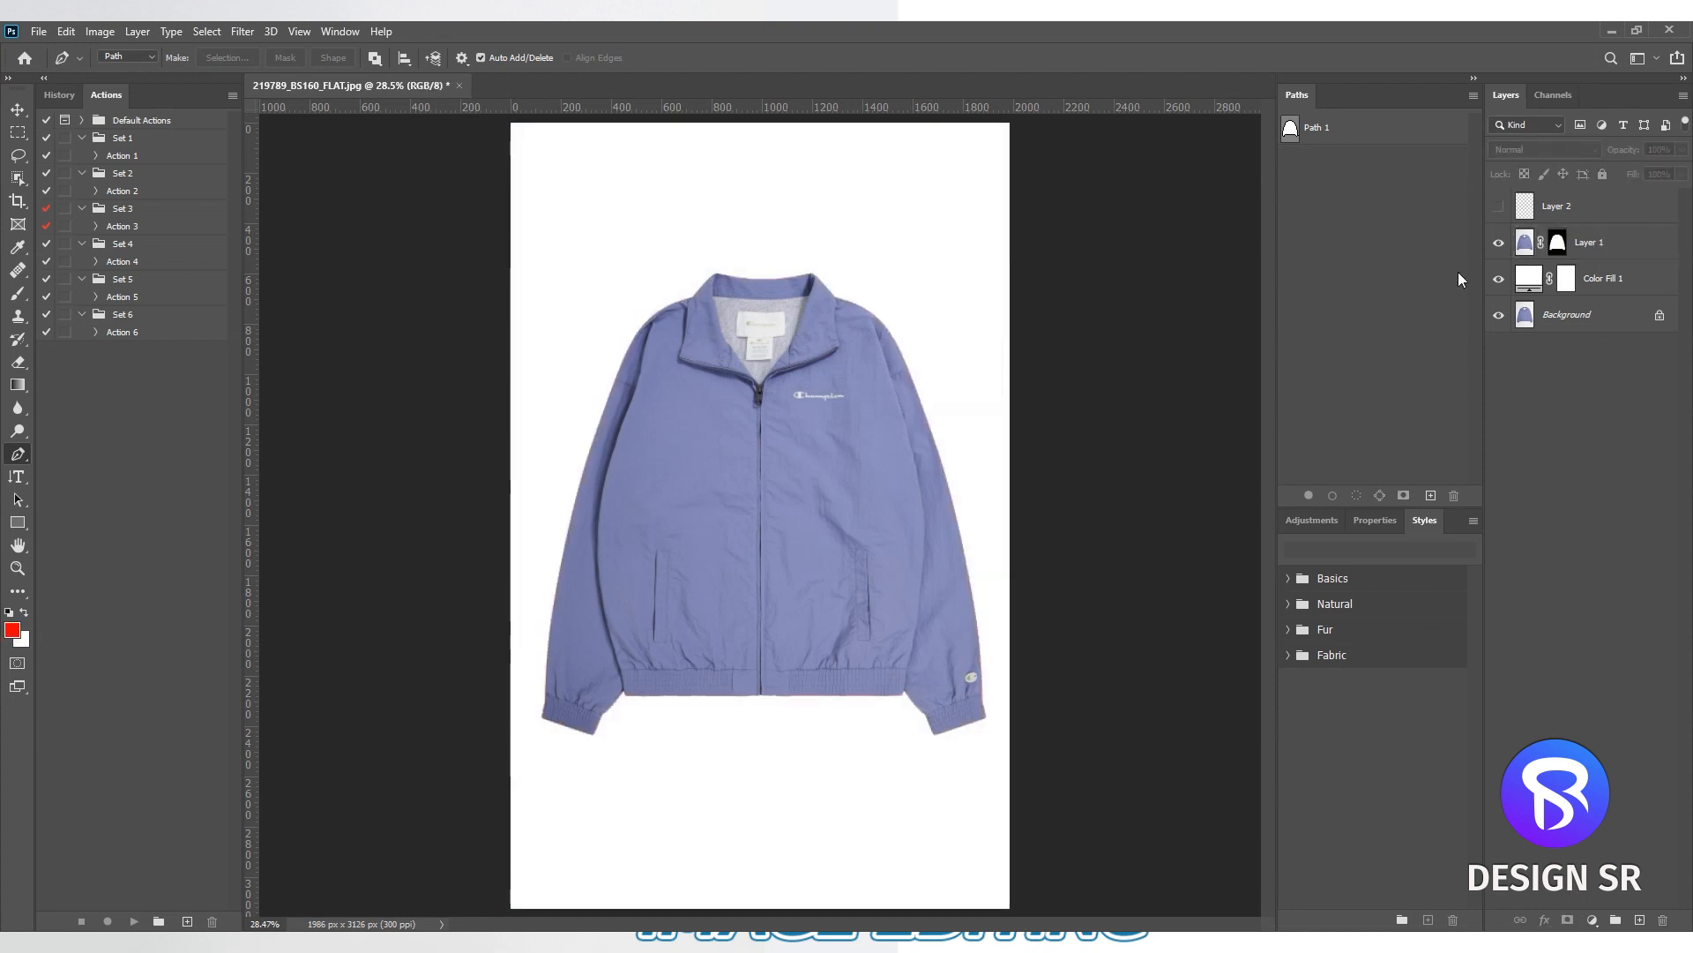
- Inspect the masked jacket's edges along the collar, shoulder, sleeve and hem against the white background
scroll(750, 389, up, 19)
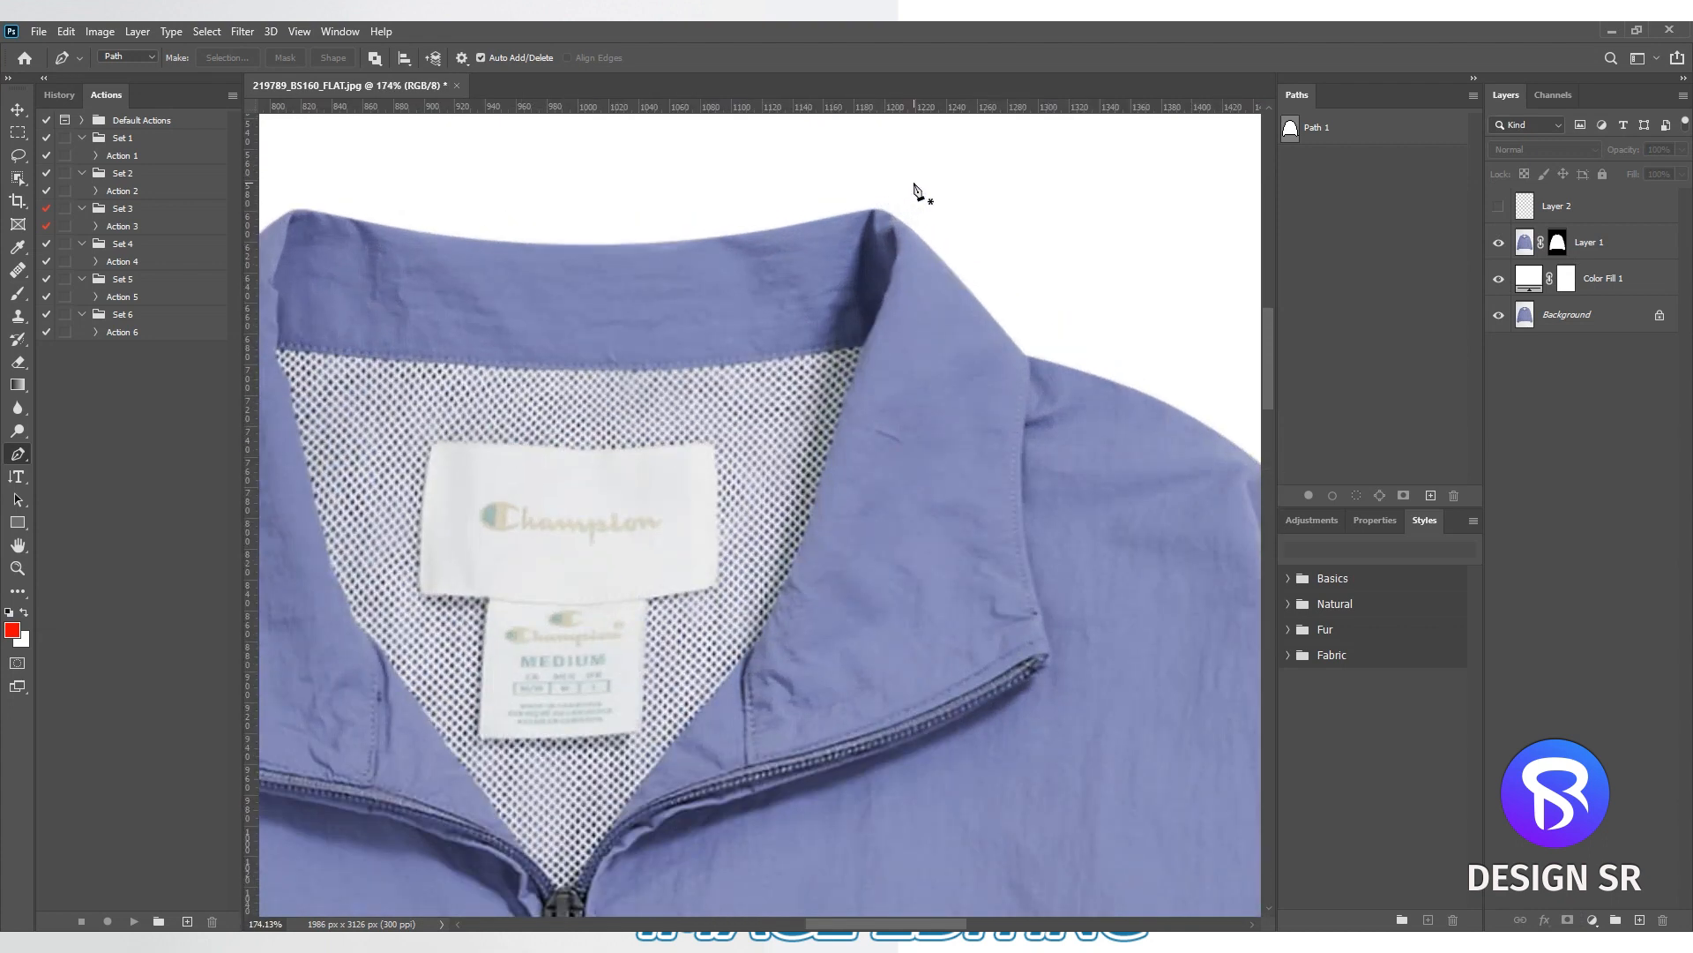
drag(1134, 657, 835, 617)
drag(1023, 838, 741, 291)
drag(887, 795, 798, 279)
drag(770, 696, 920, 329)
right_click(716, 453)
click(766, 461)
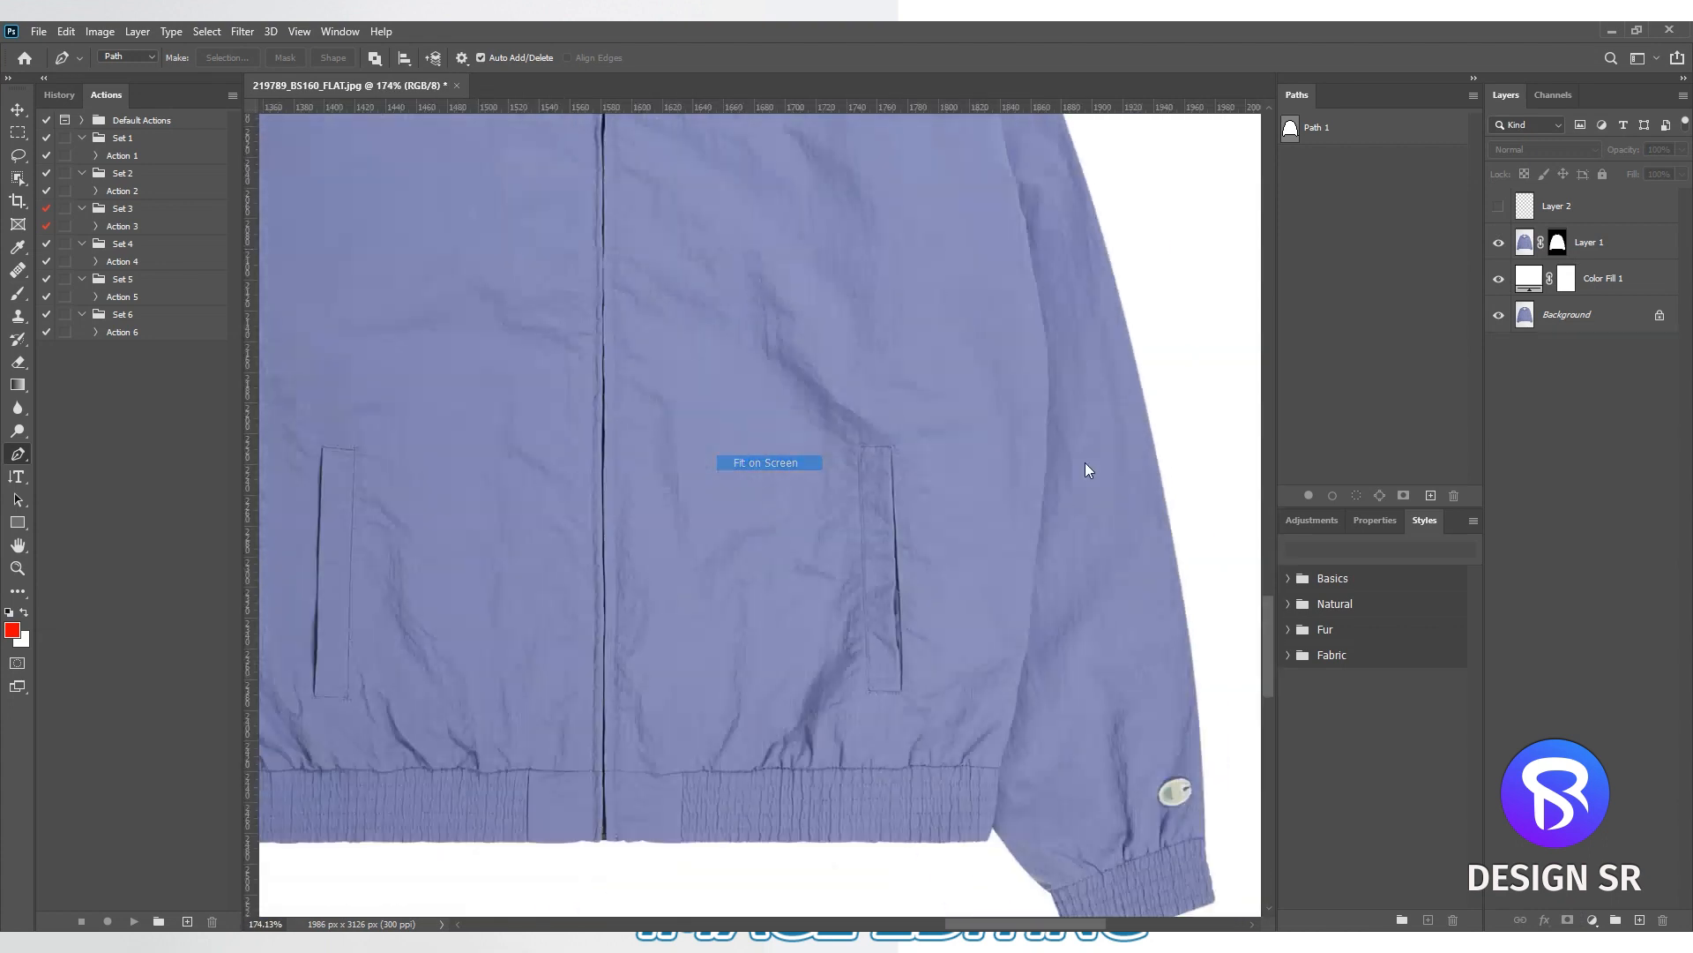
- Examine the jacket selection's edge along the hem and logo-side cuff in Quick Mask mode, and return to the full view
key(q)
scroll(741, 776, up, 20)
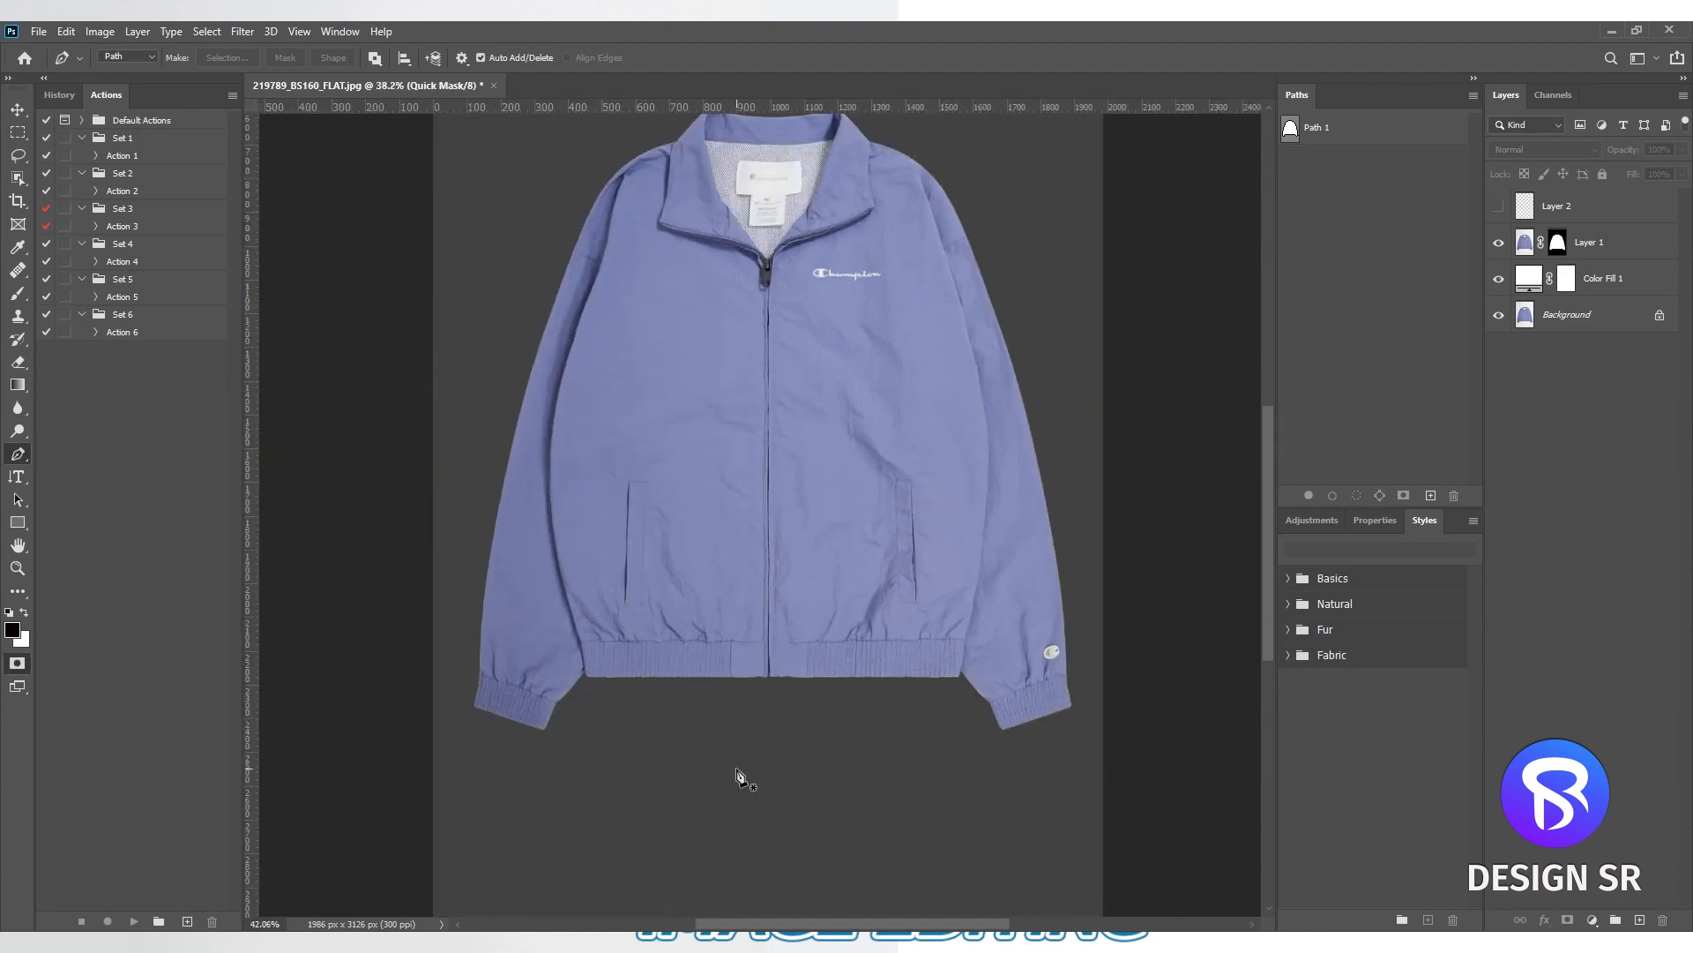
scroll(590, 659, down, 1)
drag(873, 660, 397, 680)
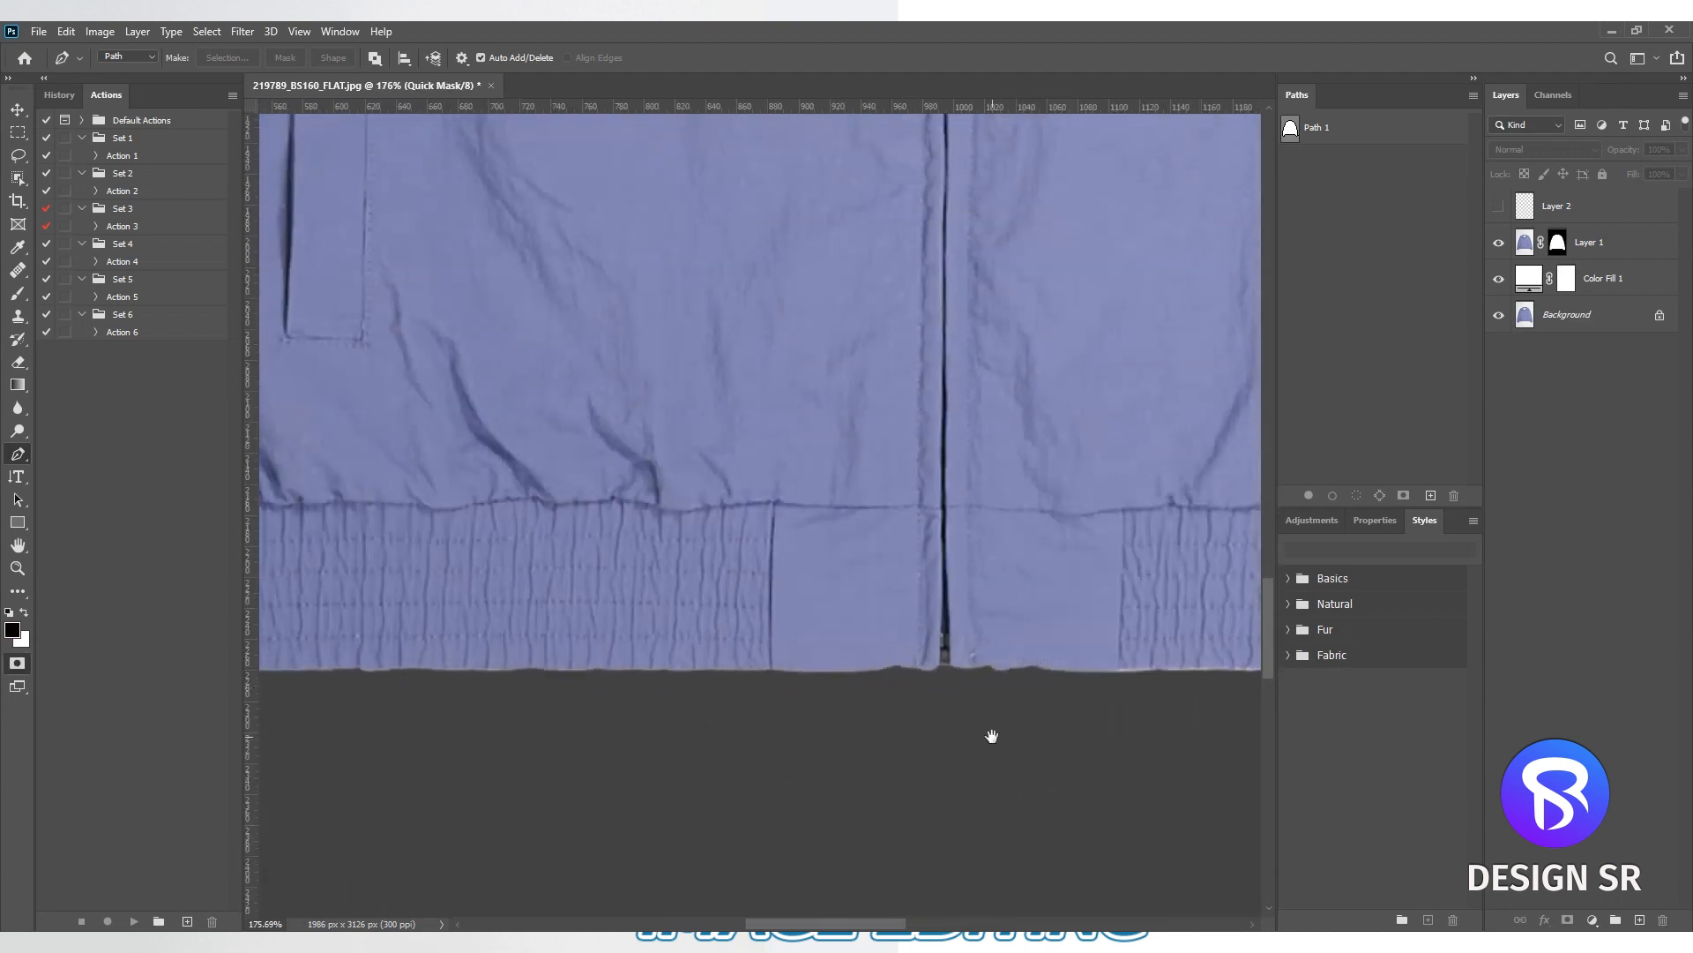
drag(991, 737, 461, 736)
drag(794, 735, 425, 732)
key(q)
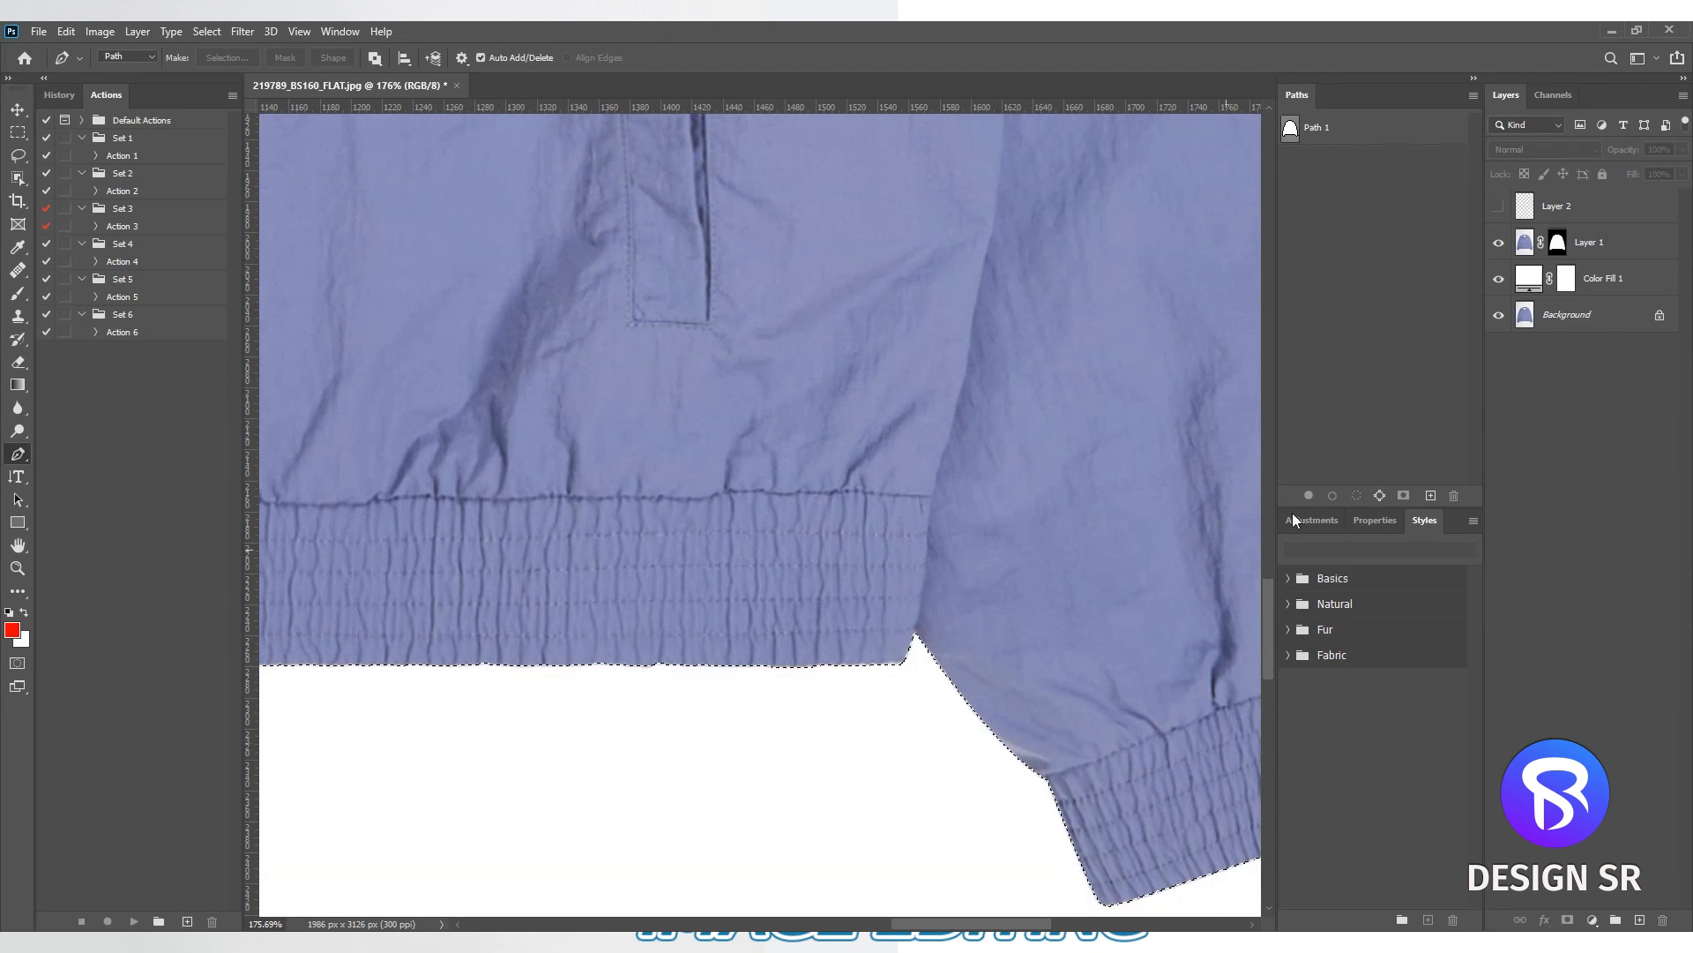
scroll(1104, 481, down, 20)
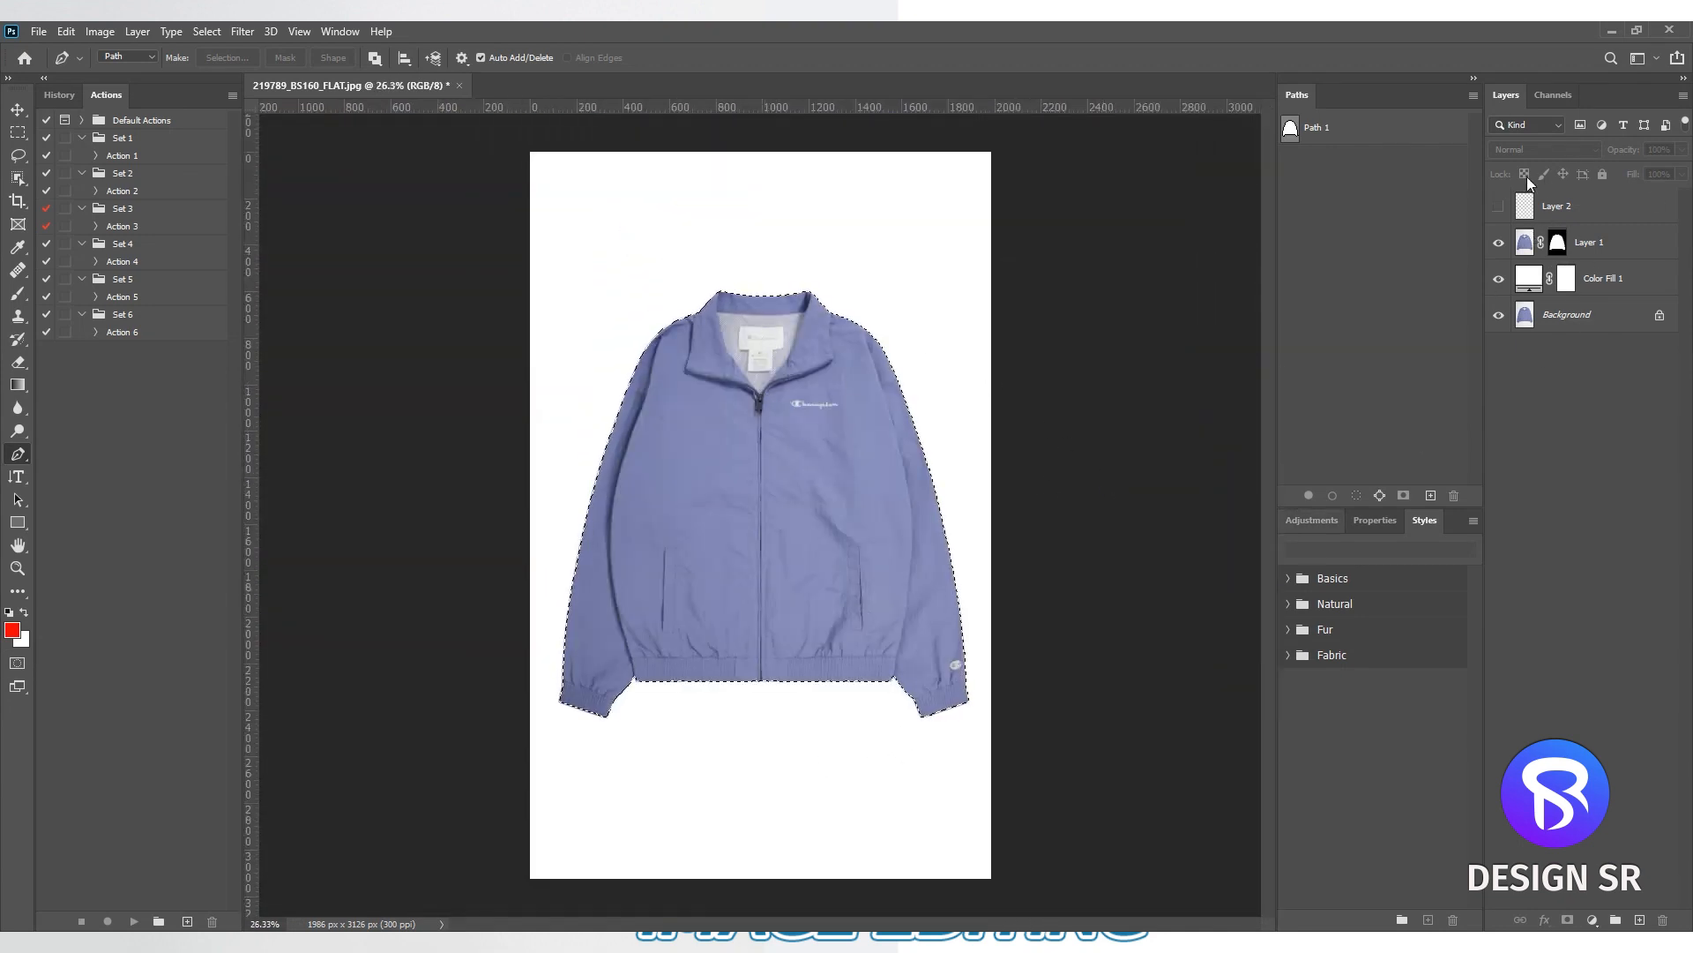
- Retouch the uneven hem edge on Layer 1 within the jacket selection using the Clone Stamp, check it in Quick Mask, and deselect
click(1523, 249)
scroll(861, 706, up, 12)
key(Tab)
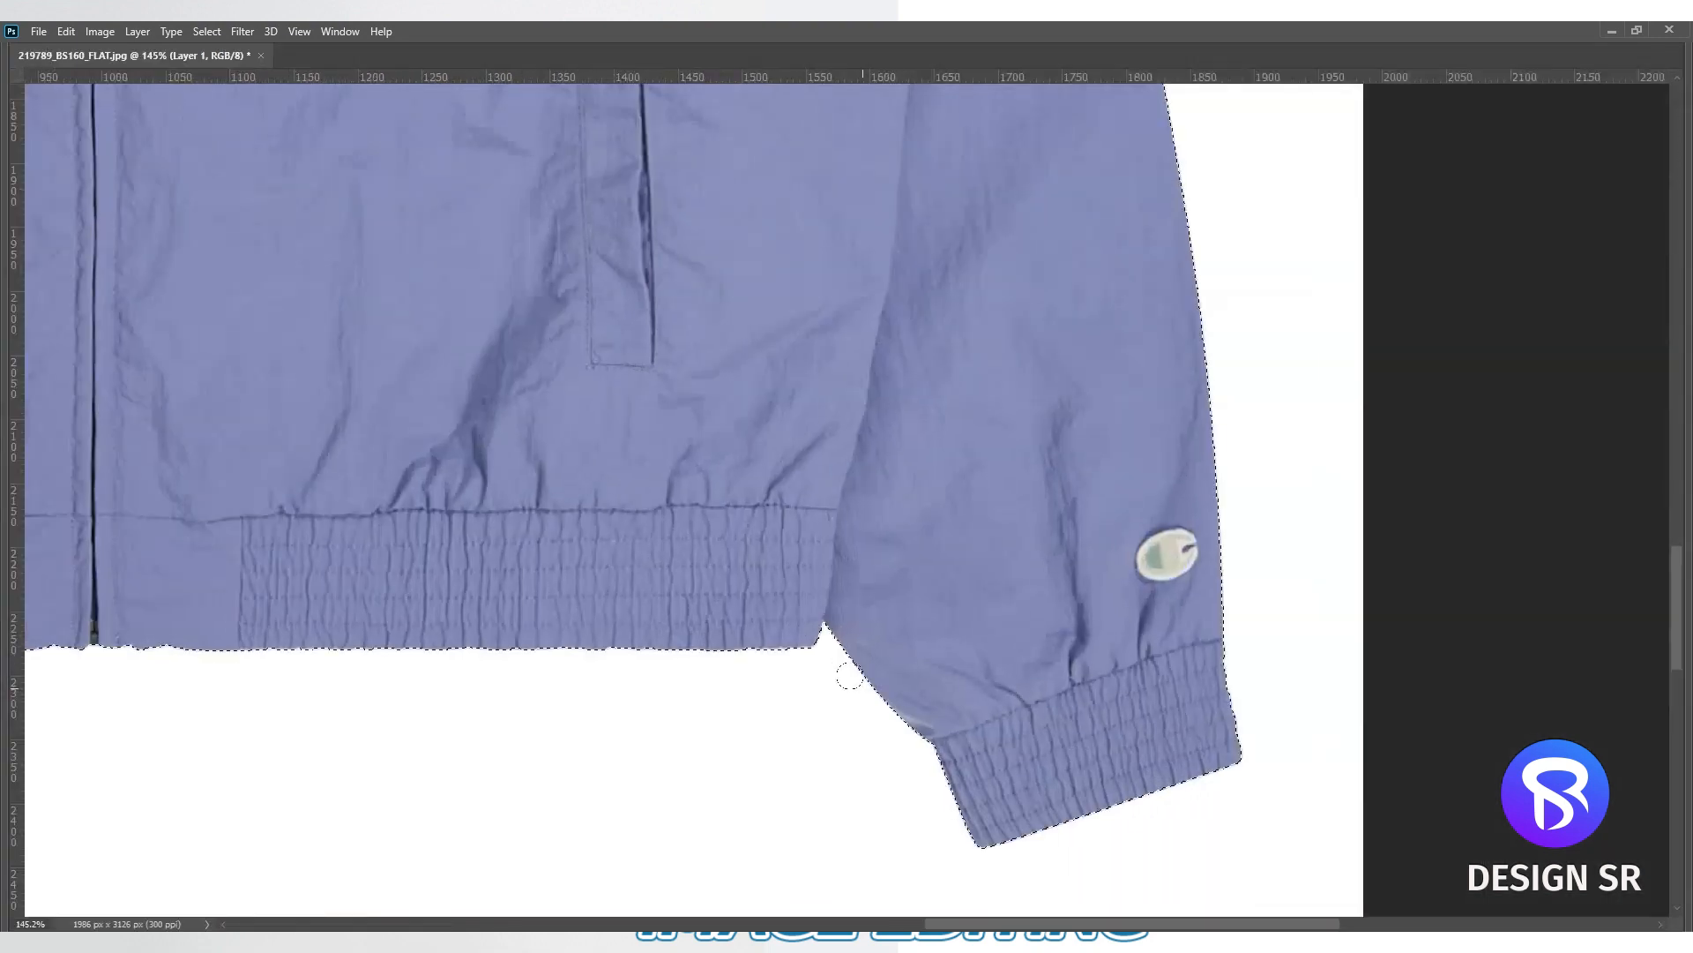
scroll(737, 593, up, 2)
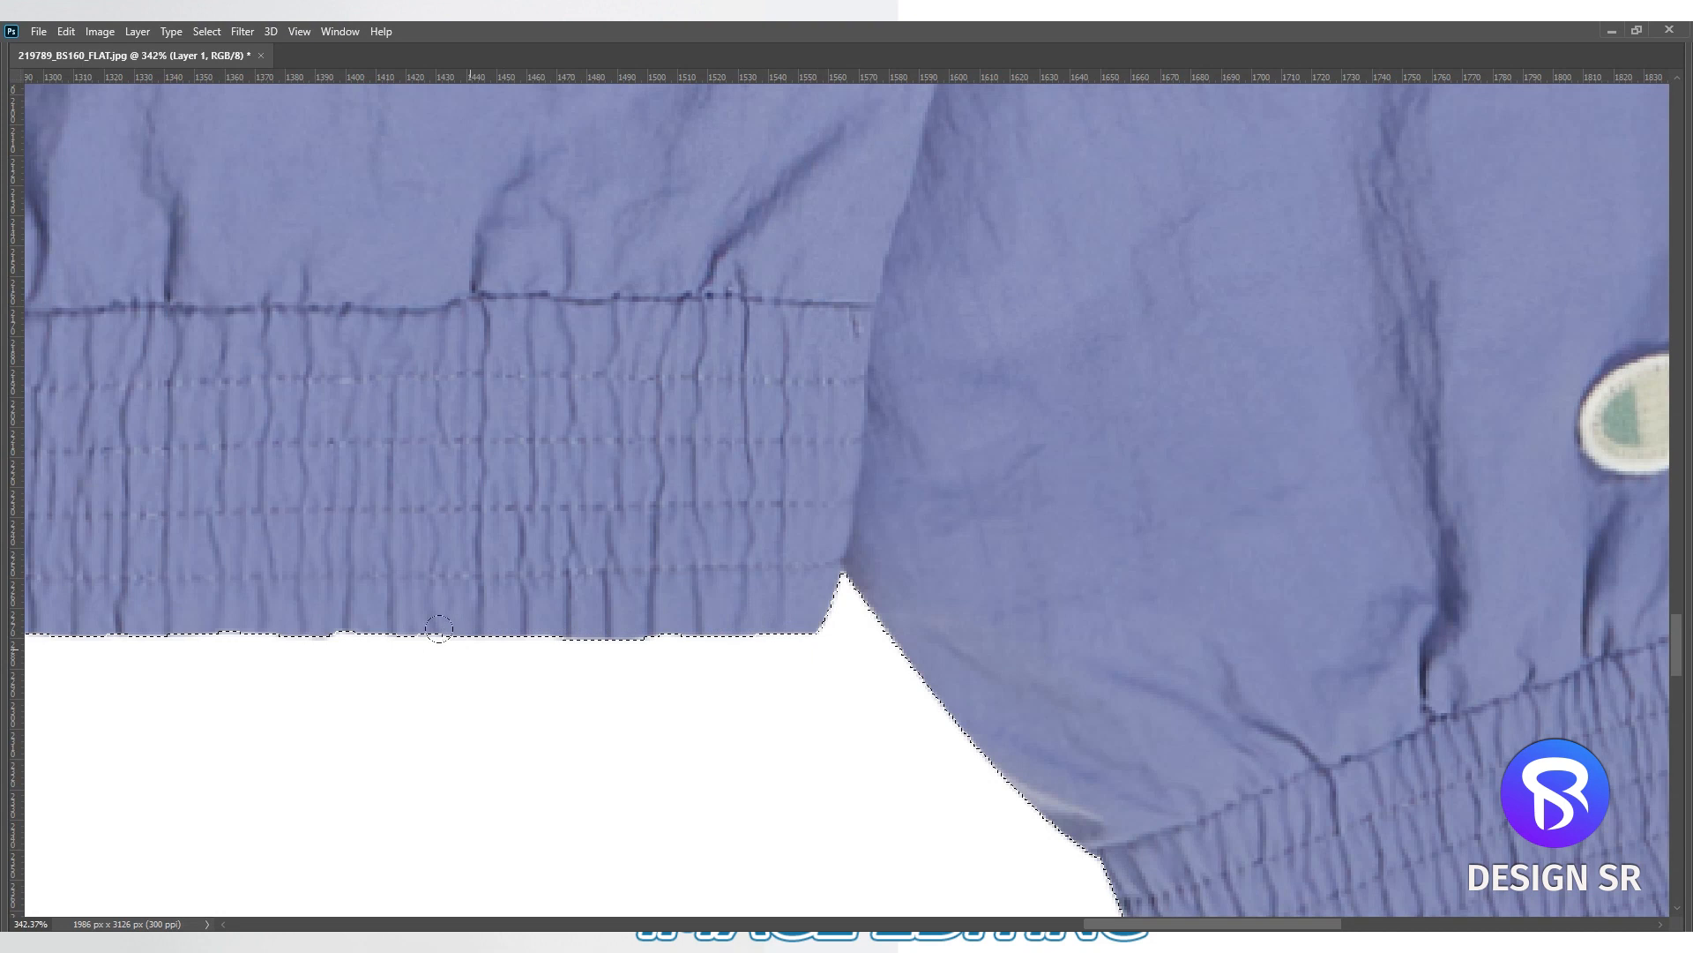
scroll(1029, 643, down, 2)
key(q)
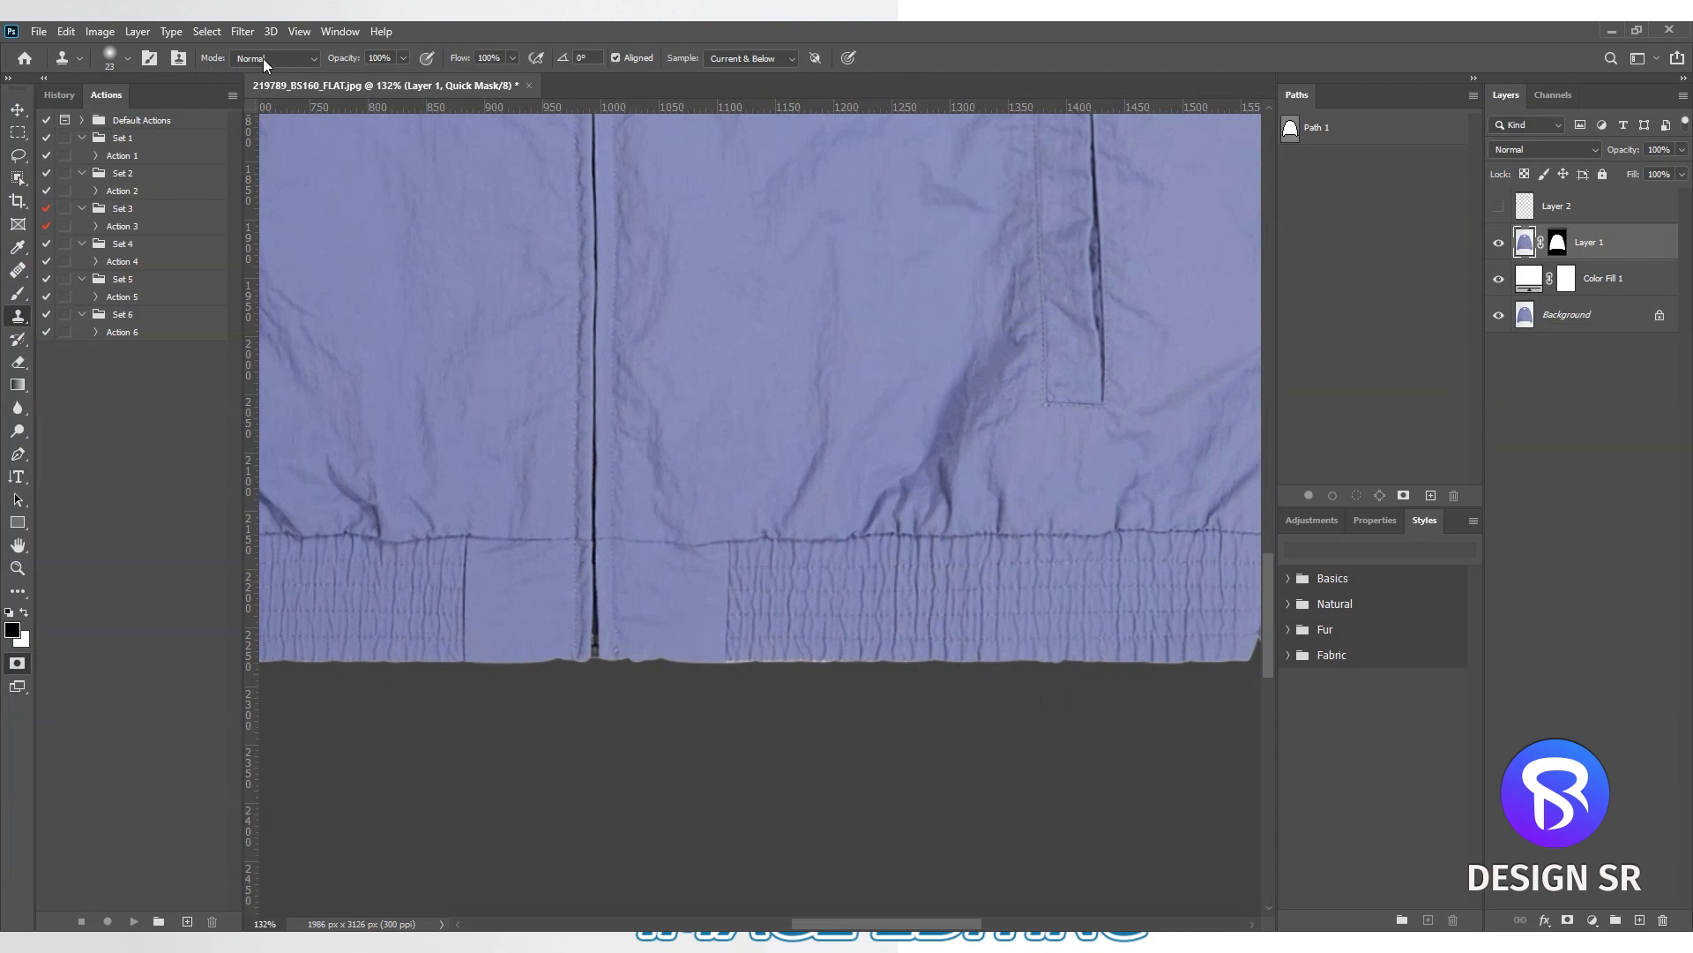
scroll(790, 668, up, 1)
key(Tab)
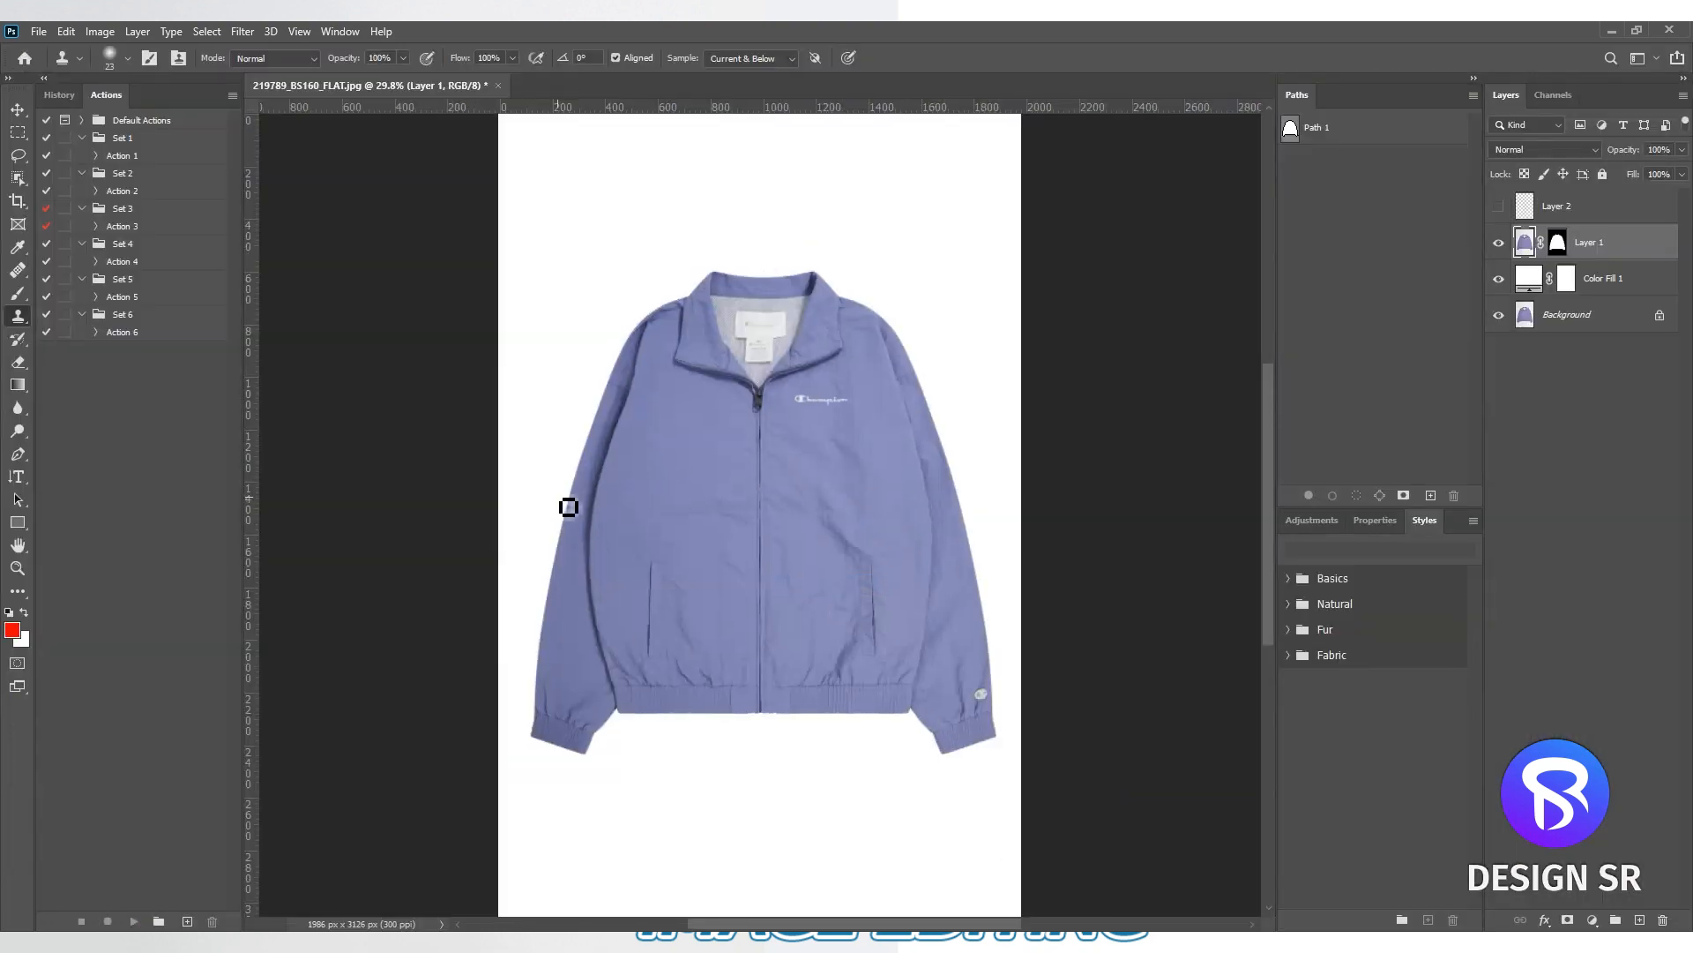
- Vary the Color Fill 1 colour to check the jacket cutout, leave it white, and reselect Layer 1
double_click(1529, 278)
mouse_move(1017, 437)
mouse_down()
mouse_move(1041, 467)
mouse_move(1121, 499)
mouse_move(1164, 555)
mouse_move(1024, 567)
mouse_move(1146, 419)
mouse_move(1053, 413)
mouse_move(939, 345)
mouse_up()
click(1383, 384)
click(1527, 247)
- Patch out the wrinkles outside and above the pocket on the jacket's plain side using the Patch tool on Layer 1
scroll(727, 571, up, 5)
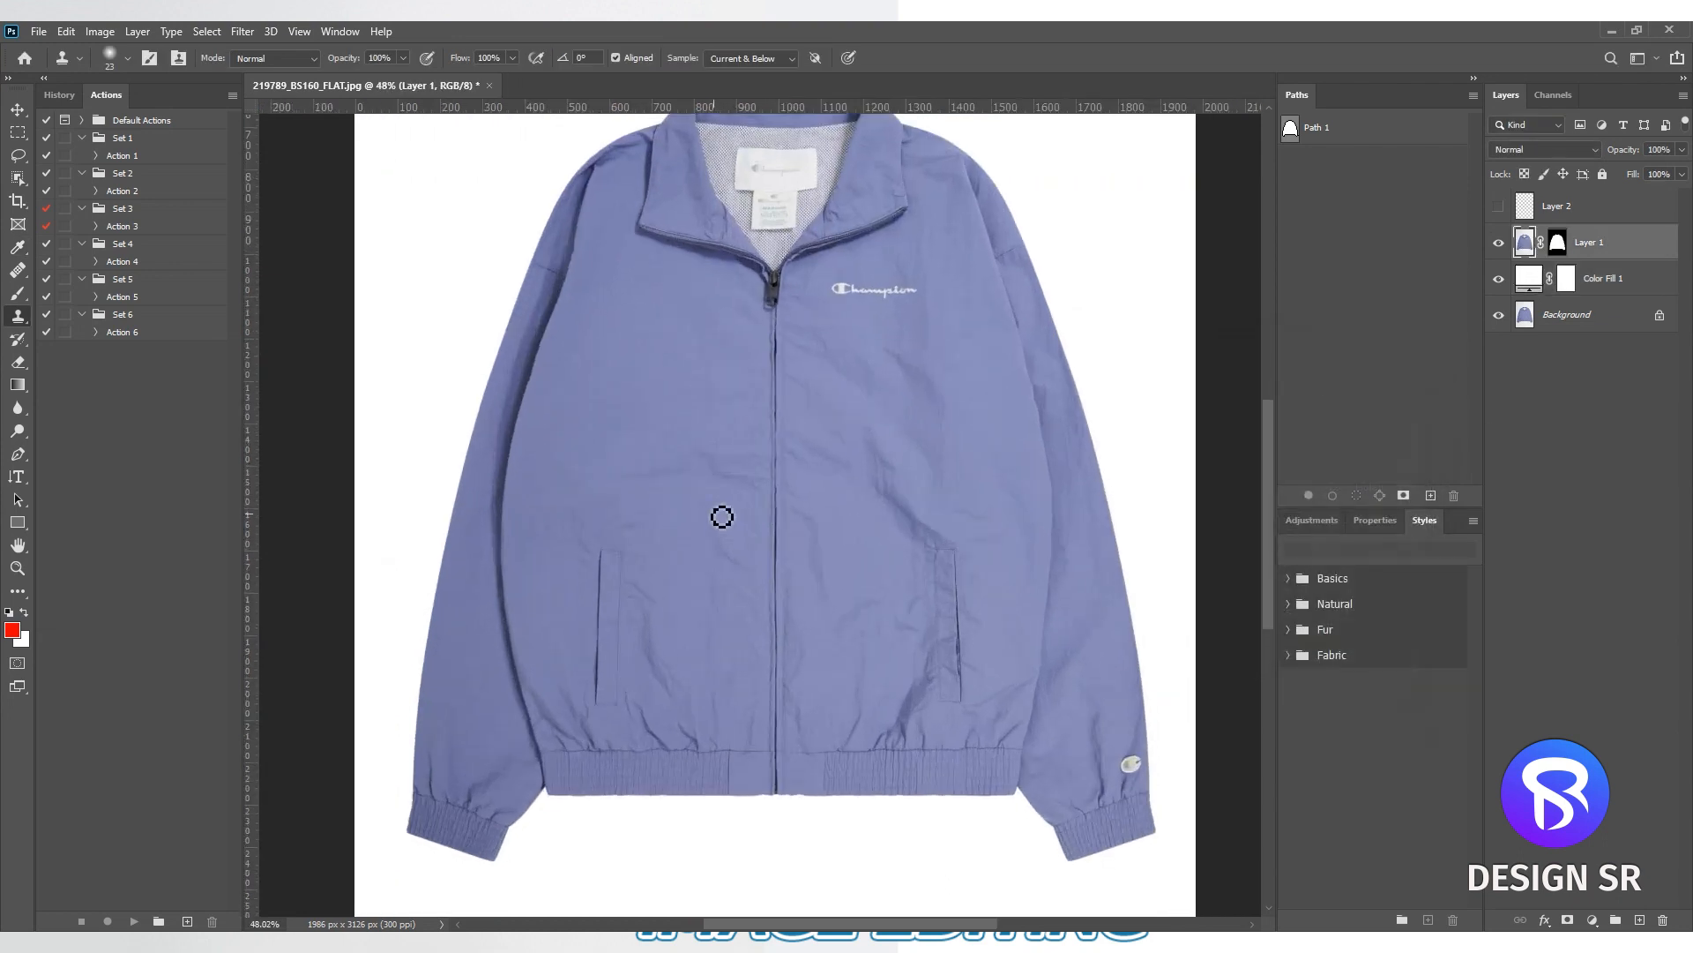
scroll(710, 498, up, 5)
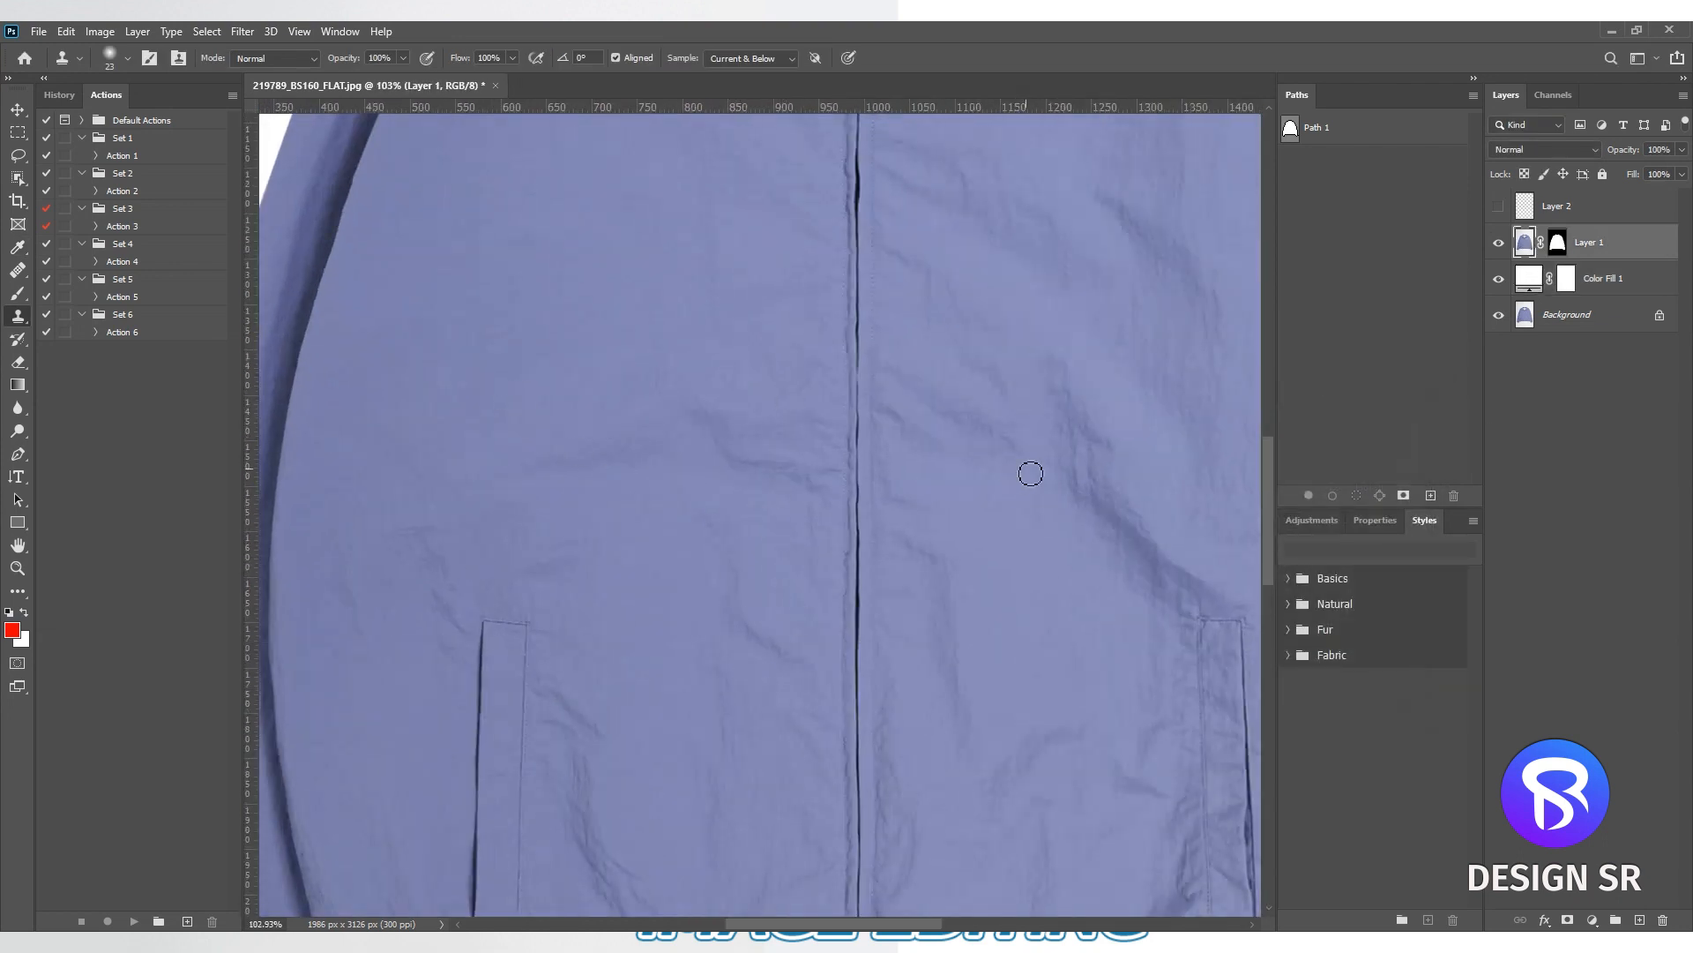
scroll(976, 653, down, 3)
drag(1051, 597, 936, 670)
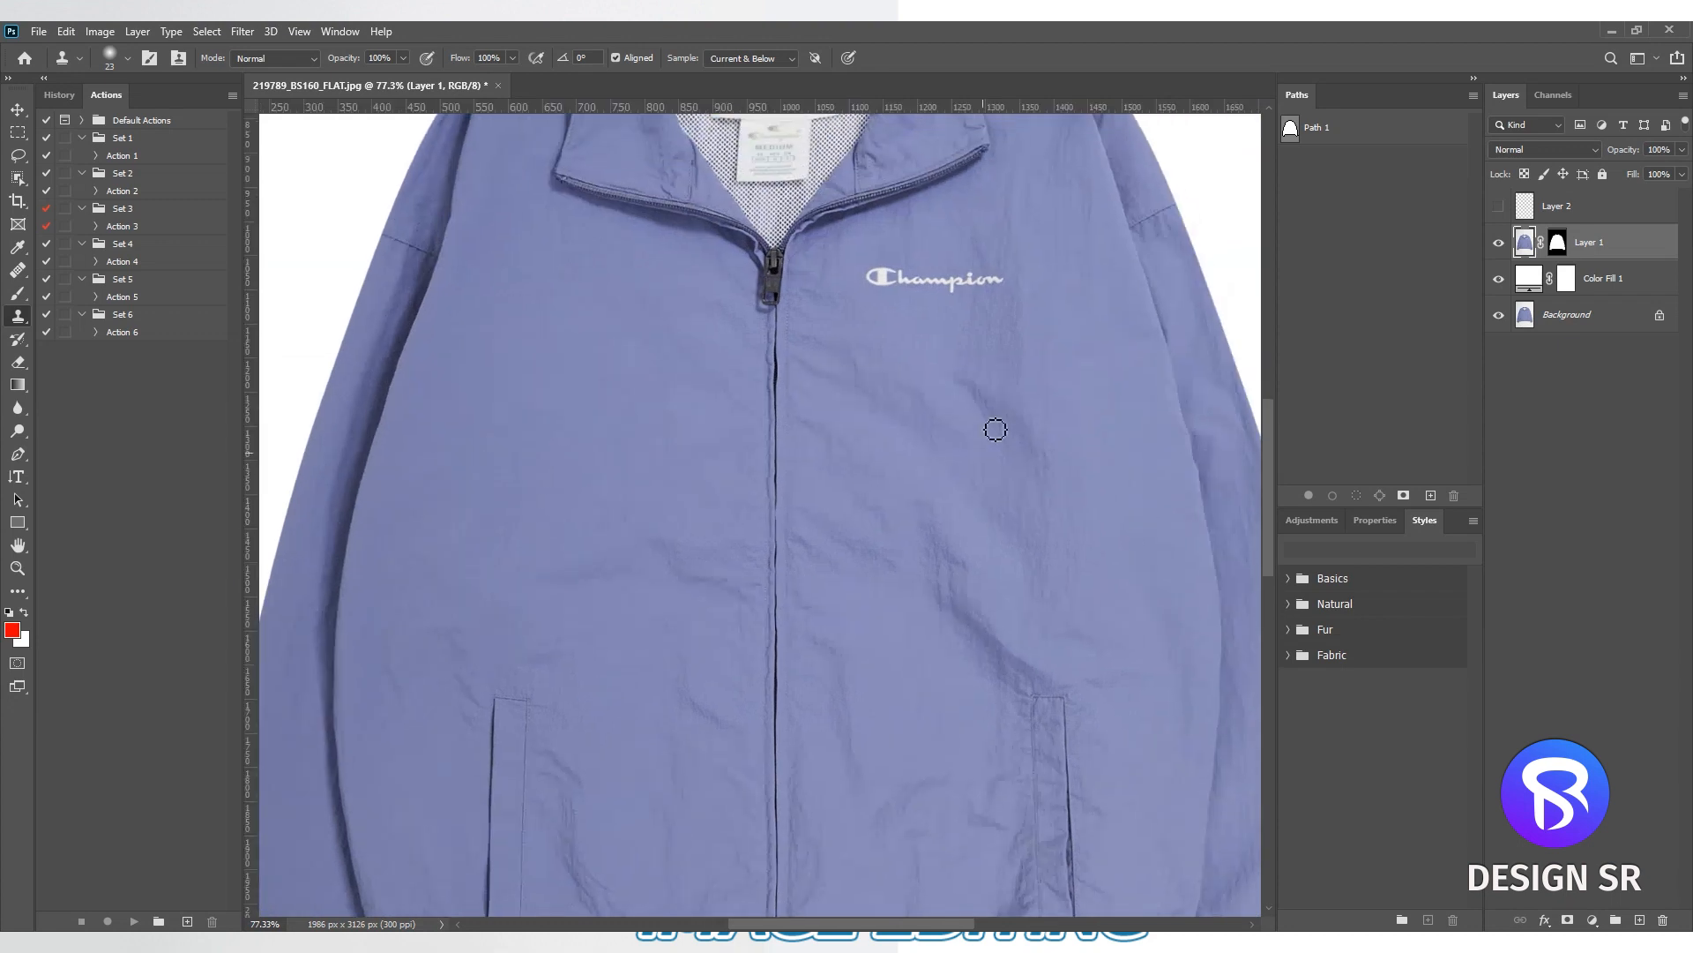
scroll(881, 503, down, 2)
scroll(843, 481, up, 1)
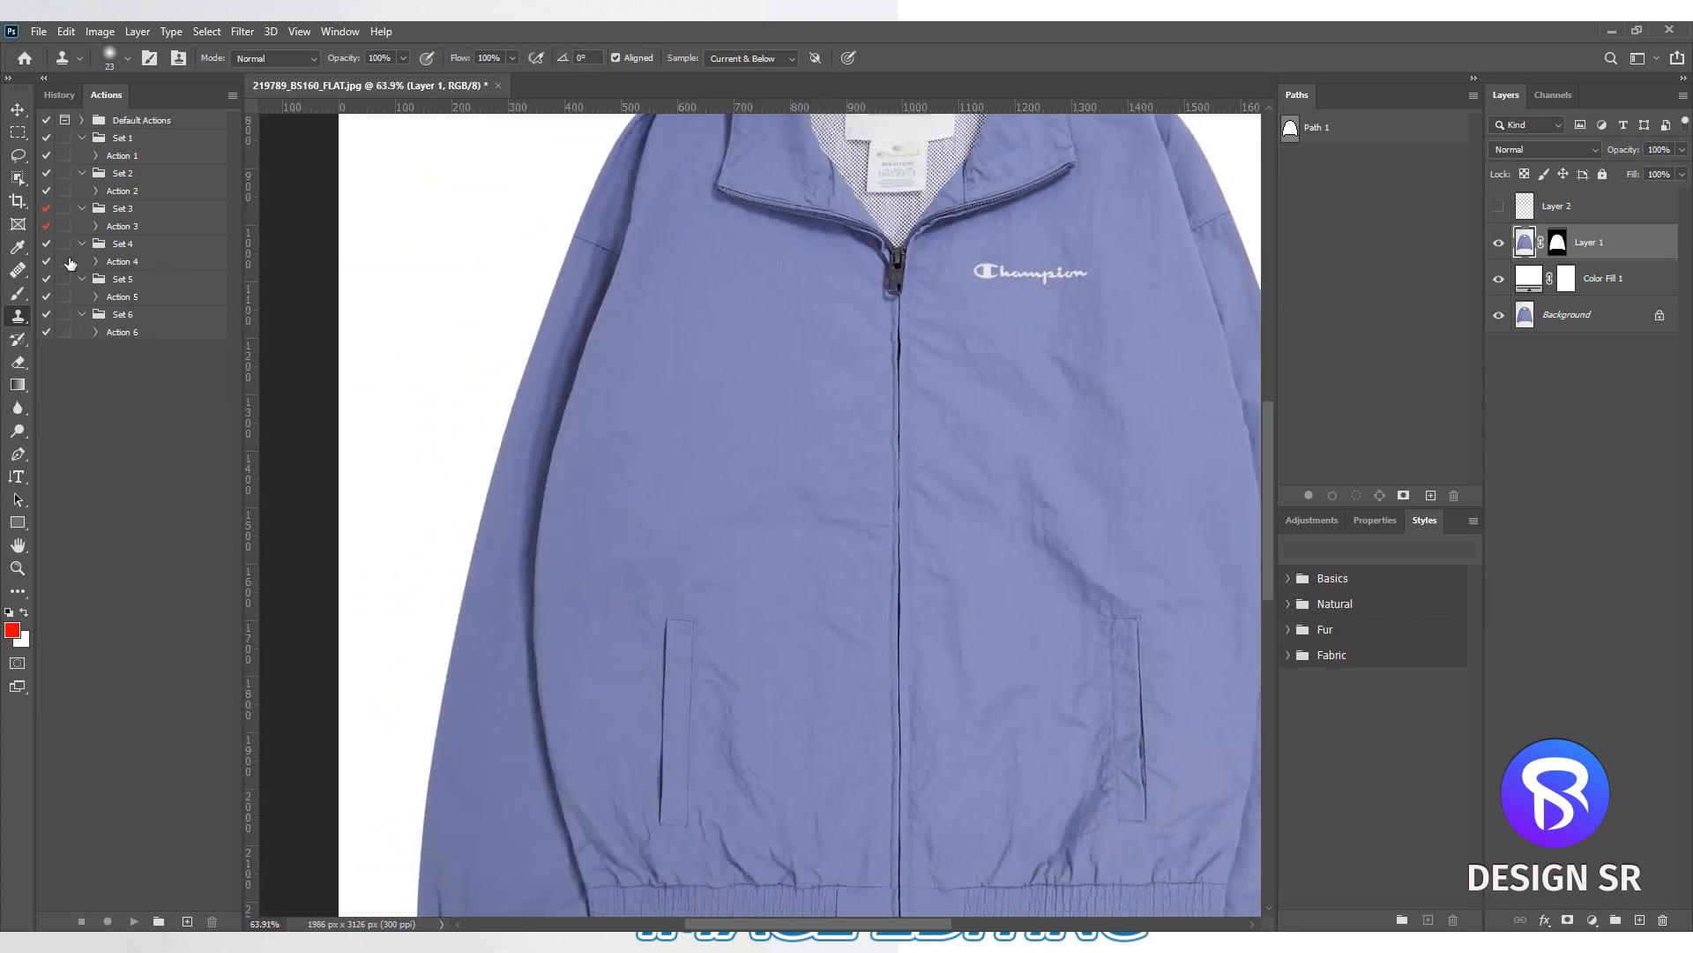
right_click(16, 280)
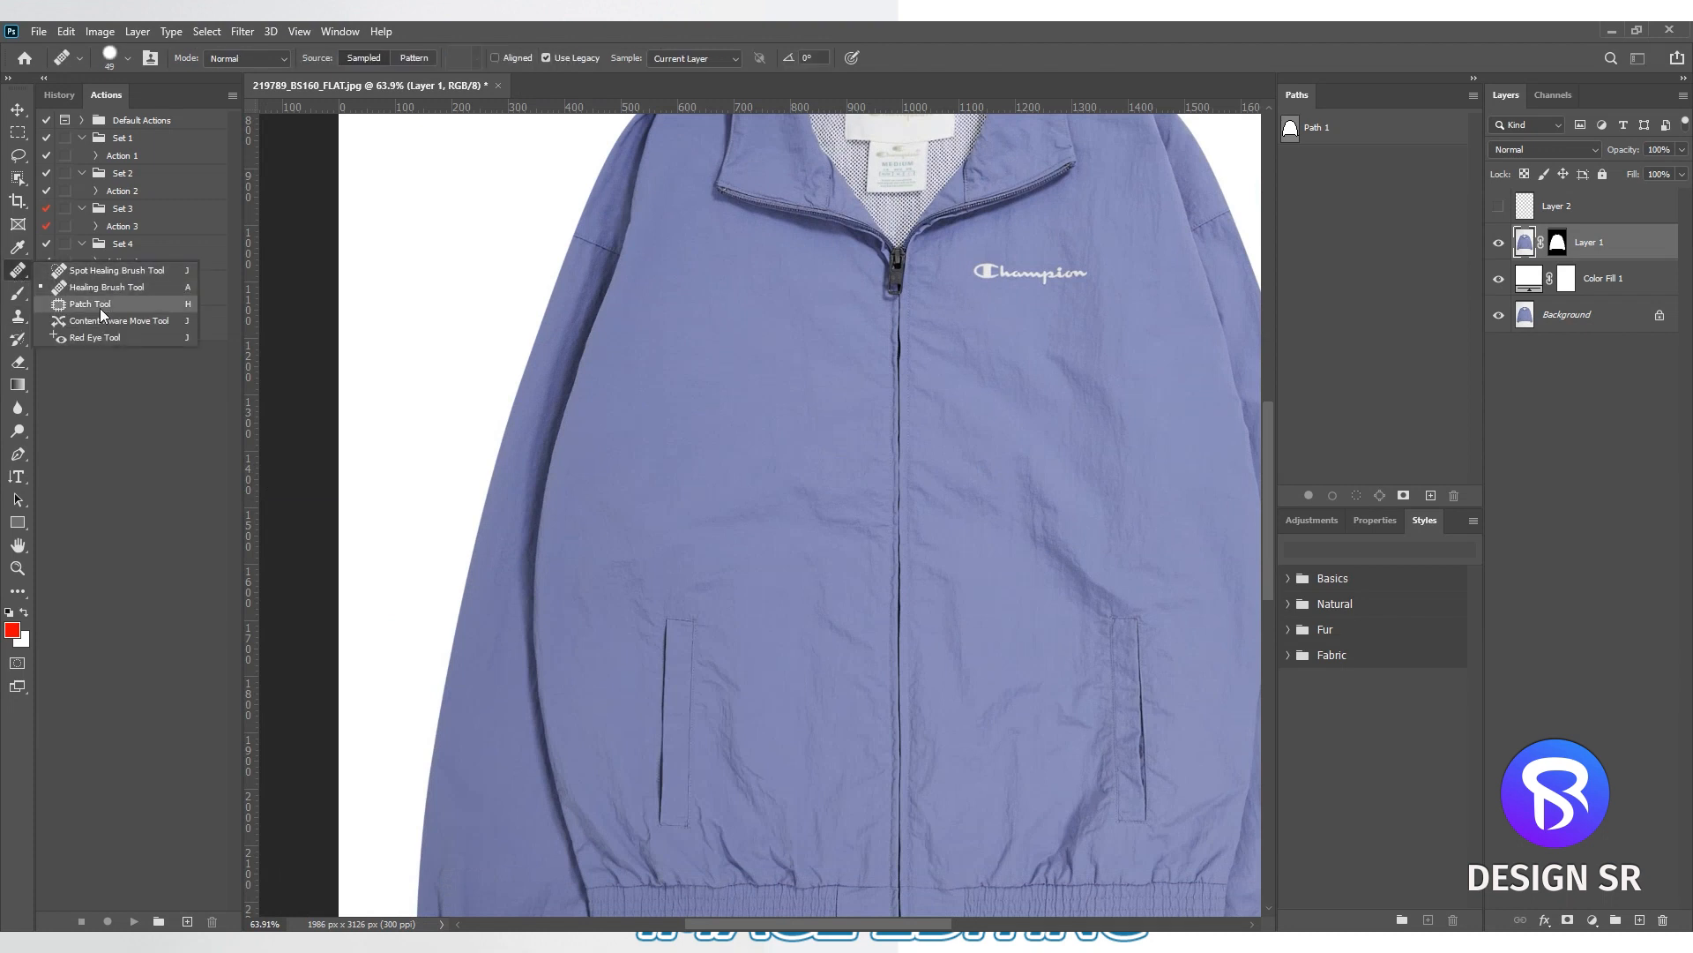
click(88, 305)
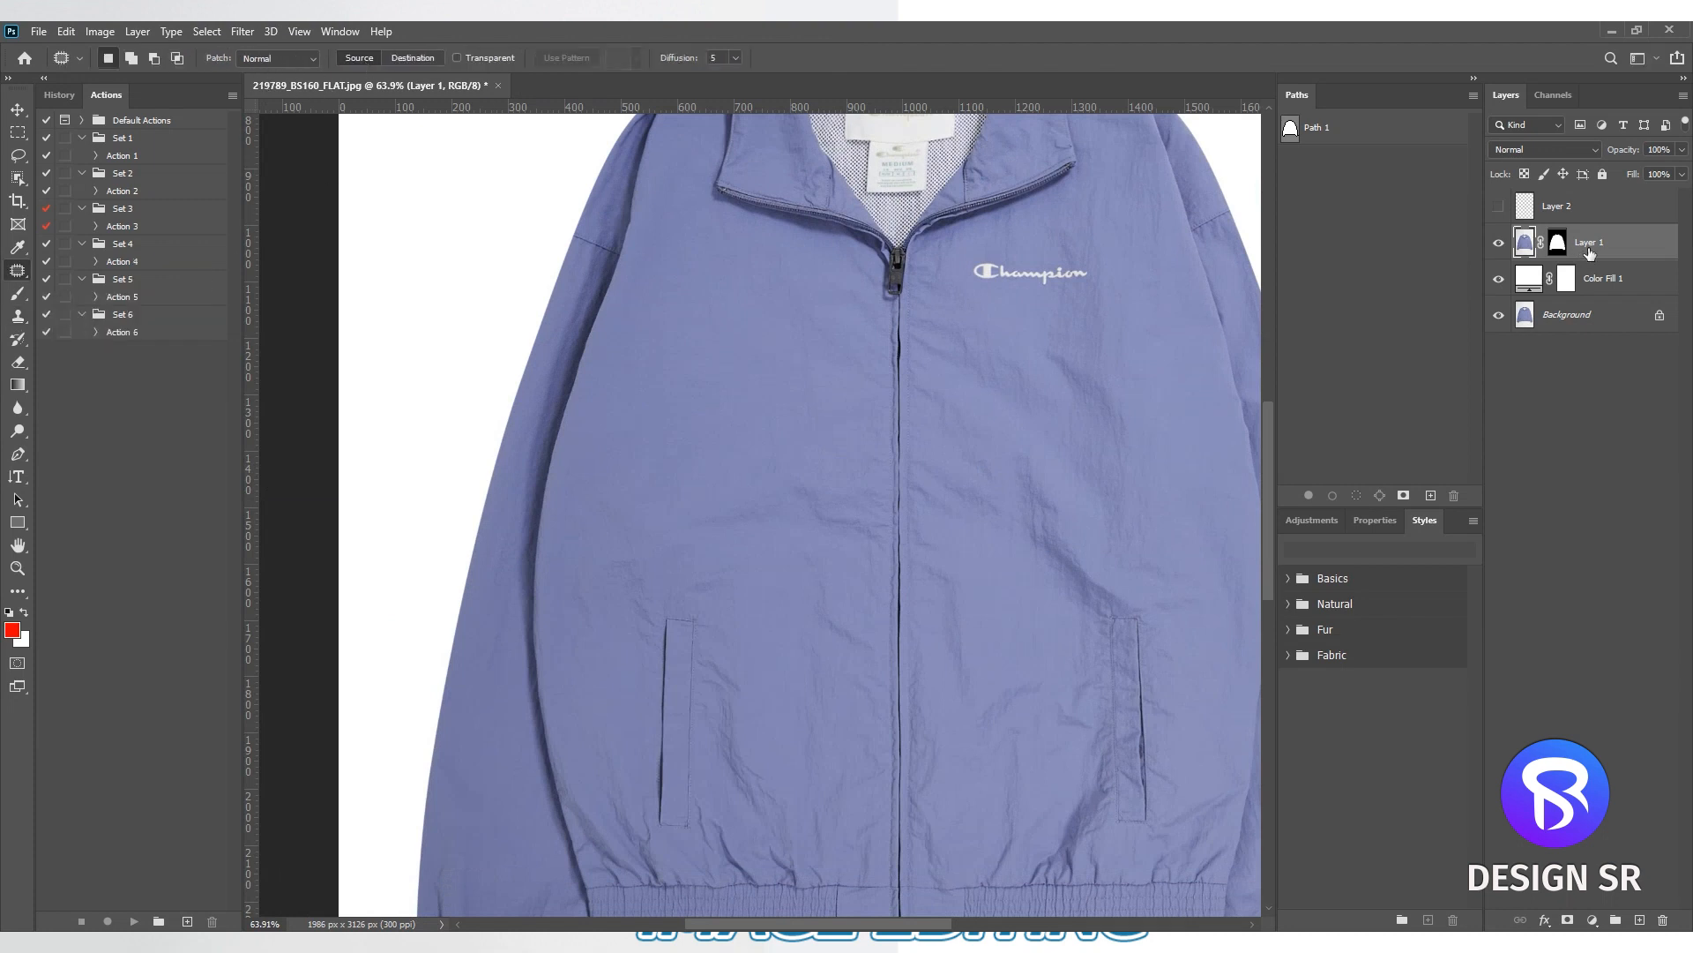
scroll(756, 521, up, 3)
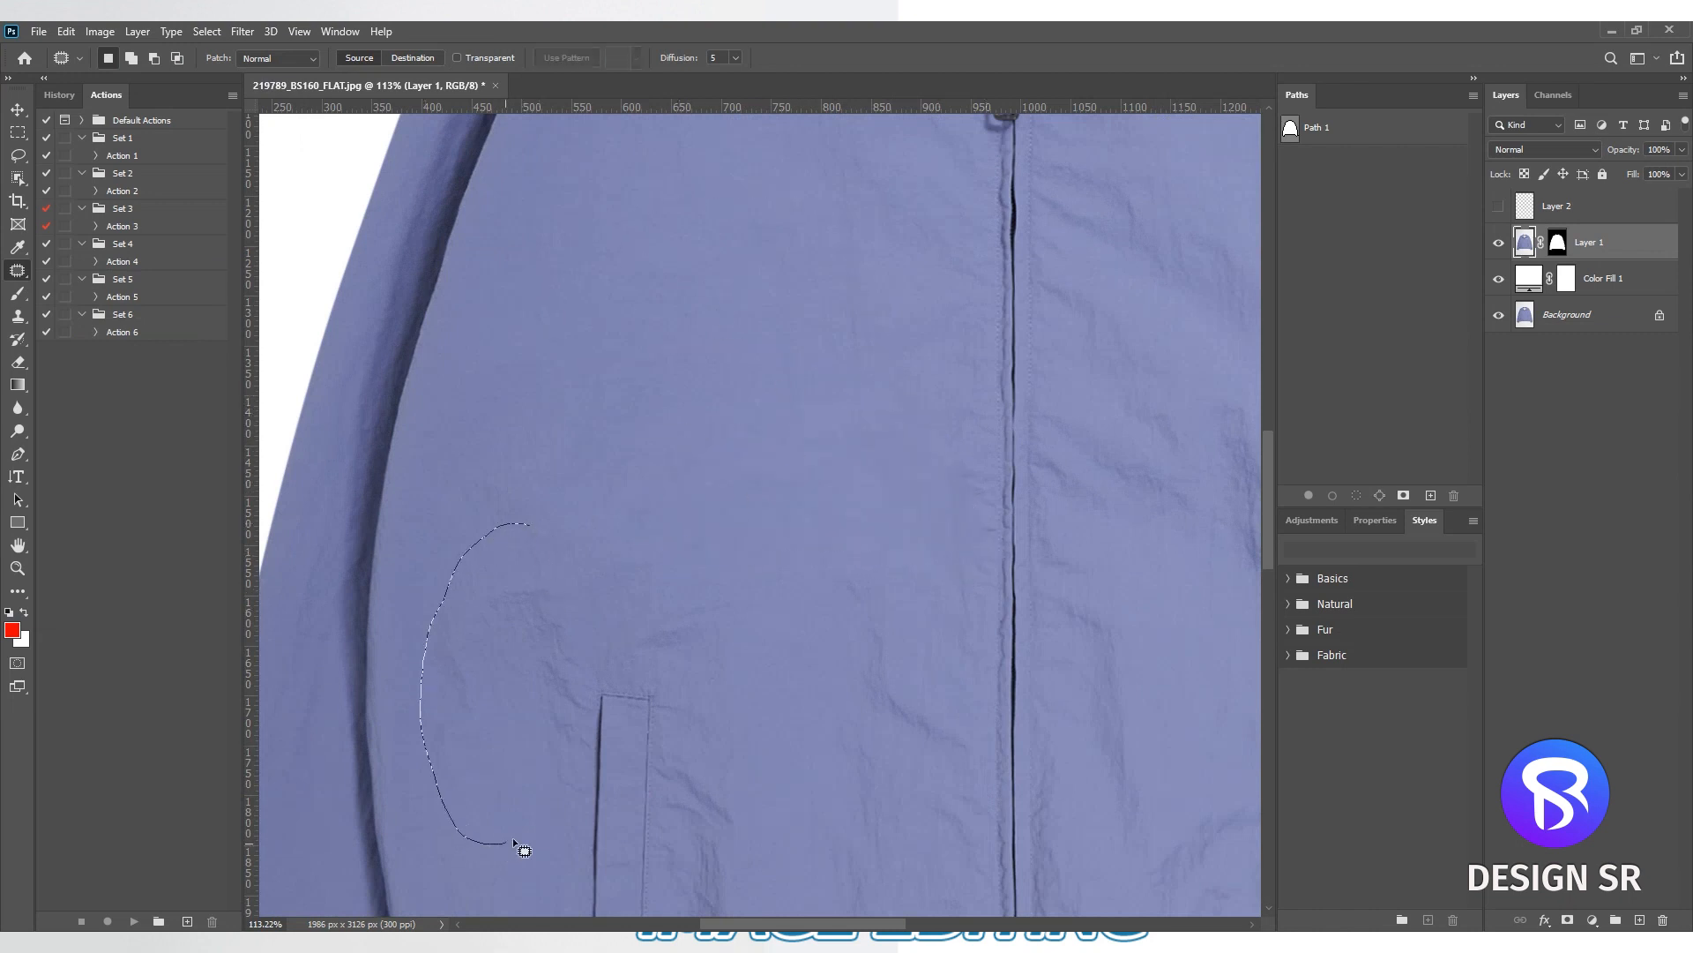
key(ctrl+d)
mouse_move(663, 545)
mouse_down()
mouse_move(766, 668)
mouse_move(697, 540)
mouse_up()
drag(681, 618, 668, 390)
key(ctrl+d)
- Patch out the creases between the zipper and the plain-side pocket with clean fabric from higher on the panel
mouse_move(835, 657)
mouse_down()
mouse_move(965, 672)
mouse_move(984, 795)
mouse_move(928, 897)
mouse_move(844, 897)
mouse_up()
drag(917, 732, 726, 395)
key(ctrl+d)
scroll(866, 452, down, 4)
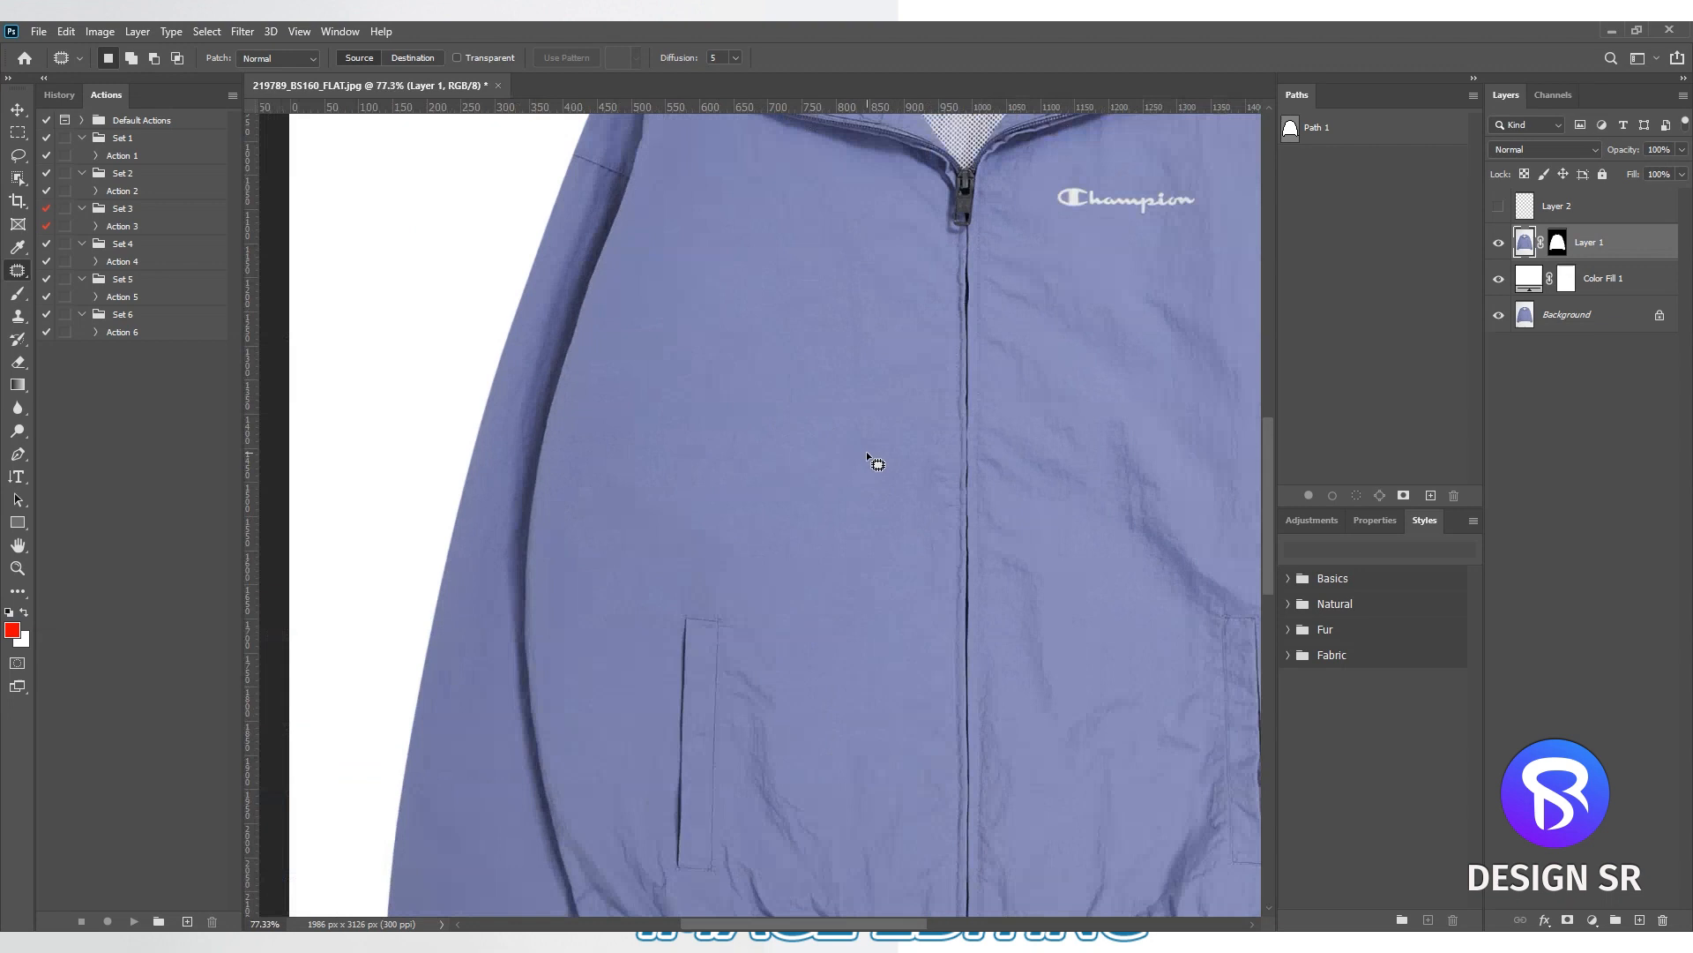
- Patch out the folds below the chest logo and the diagonal crease above the logo-side pocket
drag(1143, 496, 989, 505)
mouse_move(869, 250)
mouse_down()
mouse_move(846, 403)
mouse_move(858, 556)
mouse_up()
mouse_move(1029, 671)
mouse_down()
mouse_move(1118, 586)
mouse_move(1118, 357)
mouse_up()
scroll(1041, 421, down, 1)
mouse_move(1041, 421)
mouse_down()
mouse_move(718, 389)
mouse_move(725, 347)
mouse_up()
key(ctrl+d)
scroll(1071, 481, up, 2)
mouse_move(1023, 565)
mouse_down()
mouse_move(973, 321)
mouse_move(862, 298)
mouse_move(925, 493)
mouse_move(1021, 565)
mouse_up()
drag(1039, 491, 877, 415)
key(ctrl+d)
- Patch out the wrinkles between the zipper and the logo-side pocket using smooth fabric from above
drag(829, 667, 850, 419)
mouse_move(776, 422)
mouse_down()
mouse_move(692, 521)
mouse_move(741, 767)
mouse_move(822, 770)
mouse_up()
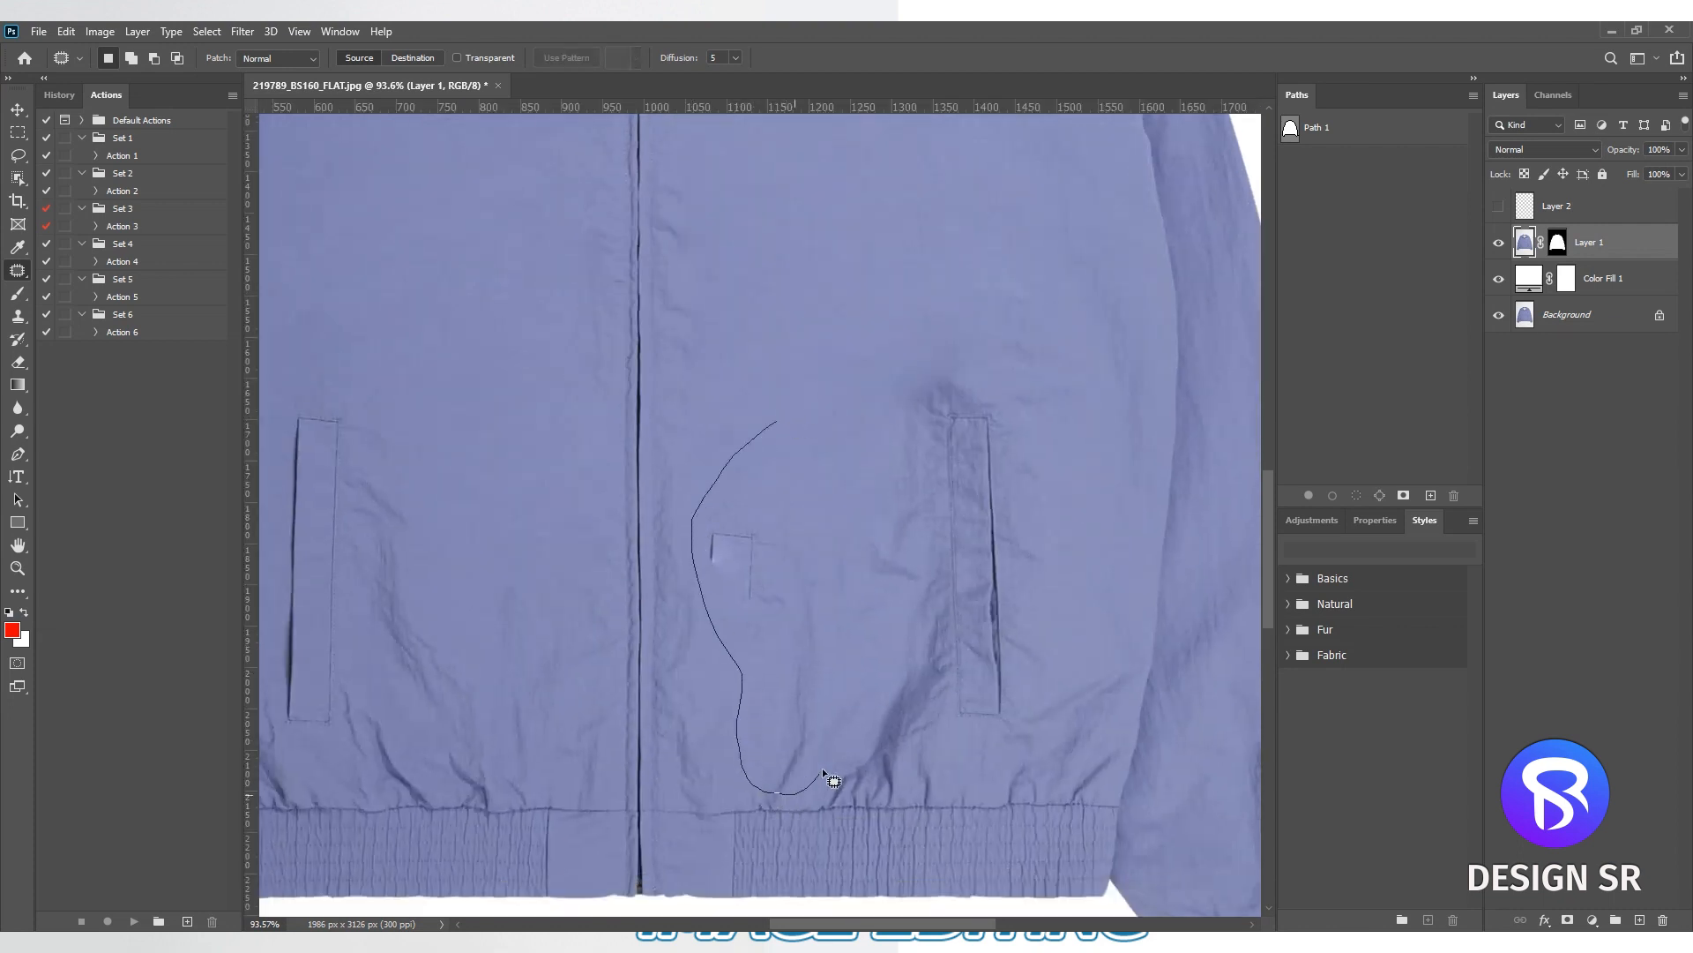
drag(916, 500, 866, 342)
drag(829, 439, 854, 161)
drag(817, 260, 896, 365)
key(ctrl+d)
- Patch out the deep shadowed fold running from the logo-side pocket down to the hem band
scroll(882, 365, down, 3)
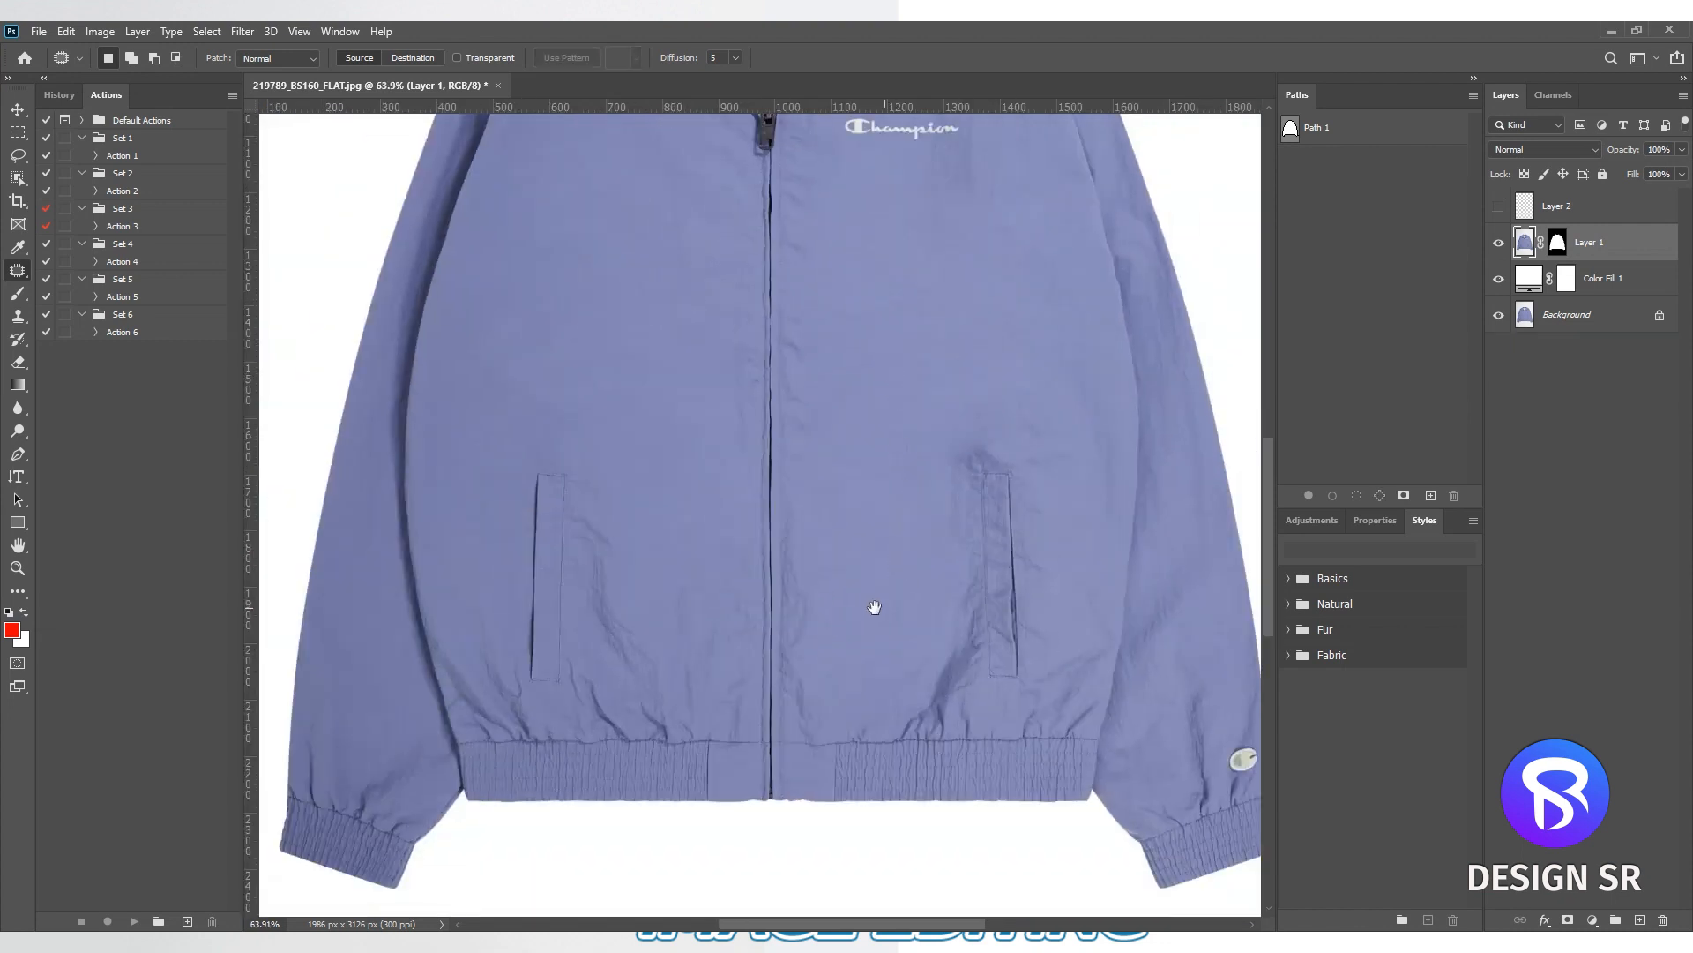
mouse_move(836, 679)
mouse_down()
mouse_move(807, 729)
mouse_move(794, 723)
mouse_move(791, 487)
mouse_move(828, 392)
mouse_up()
scroll(969, 695, up, 4)
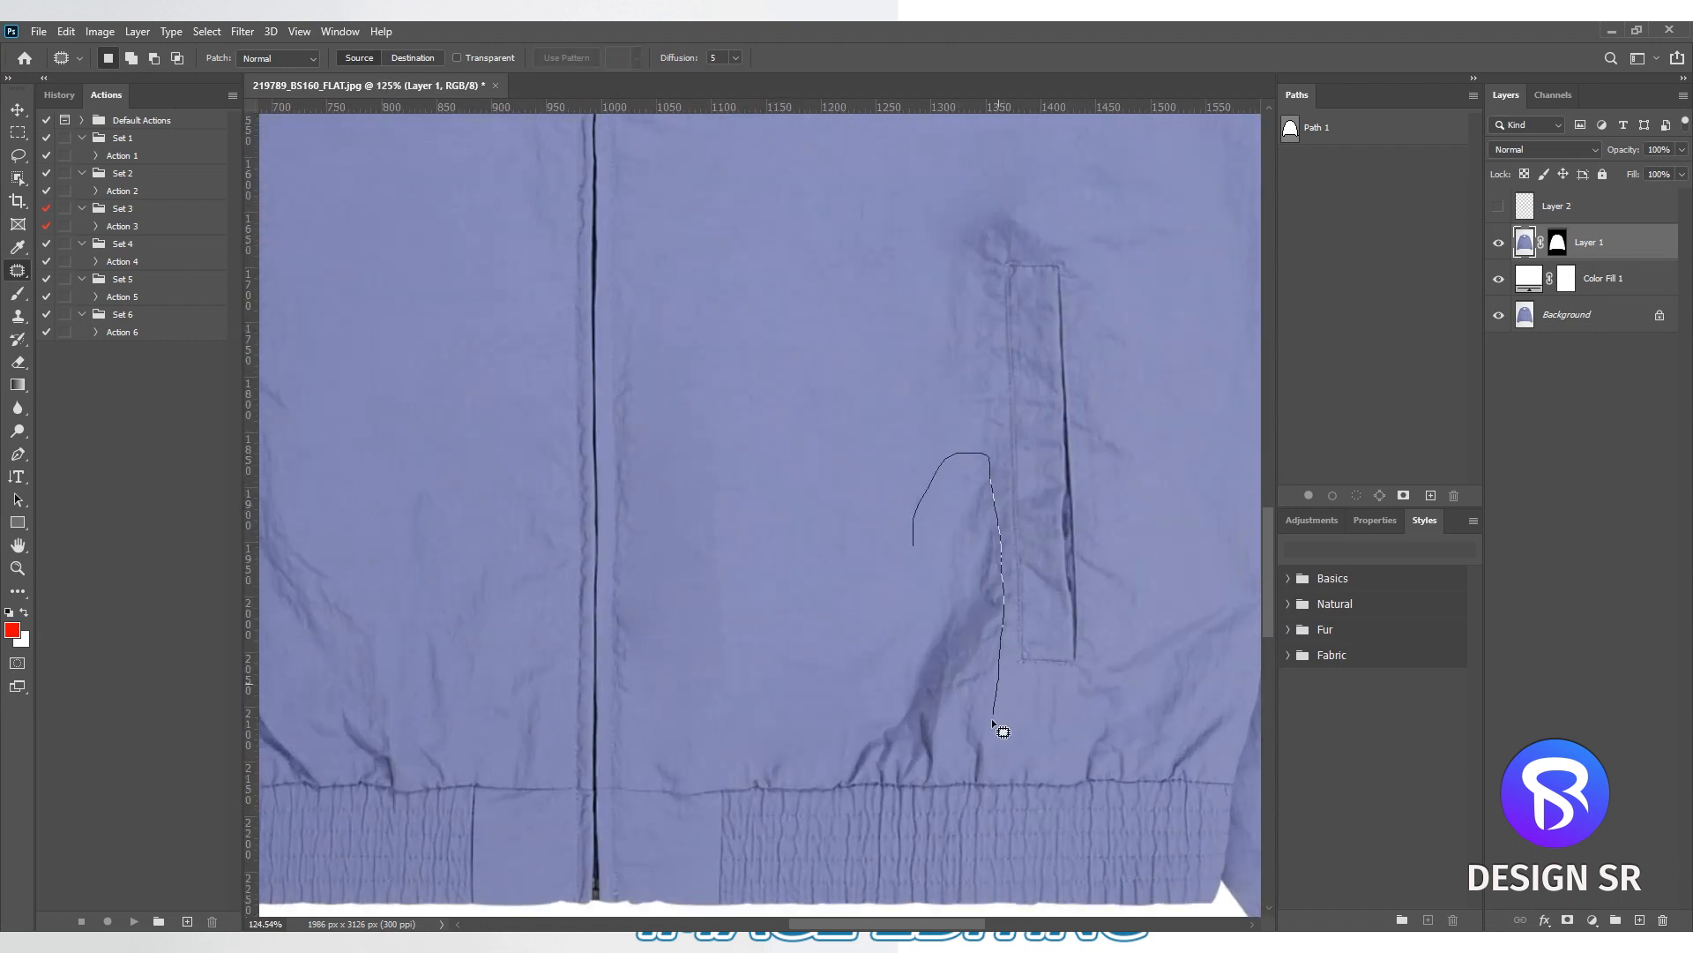
drag(903, 748, 833, 704)
drag(956, 680, 892, 439)
key(ctrl+d)
scroll(894, 436, down, 3)
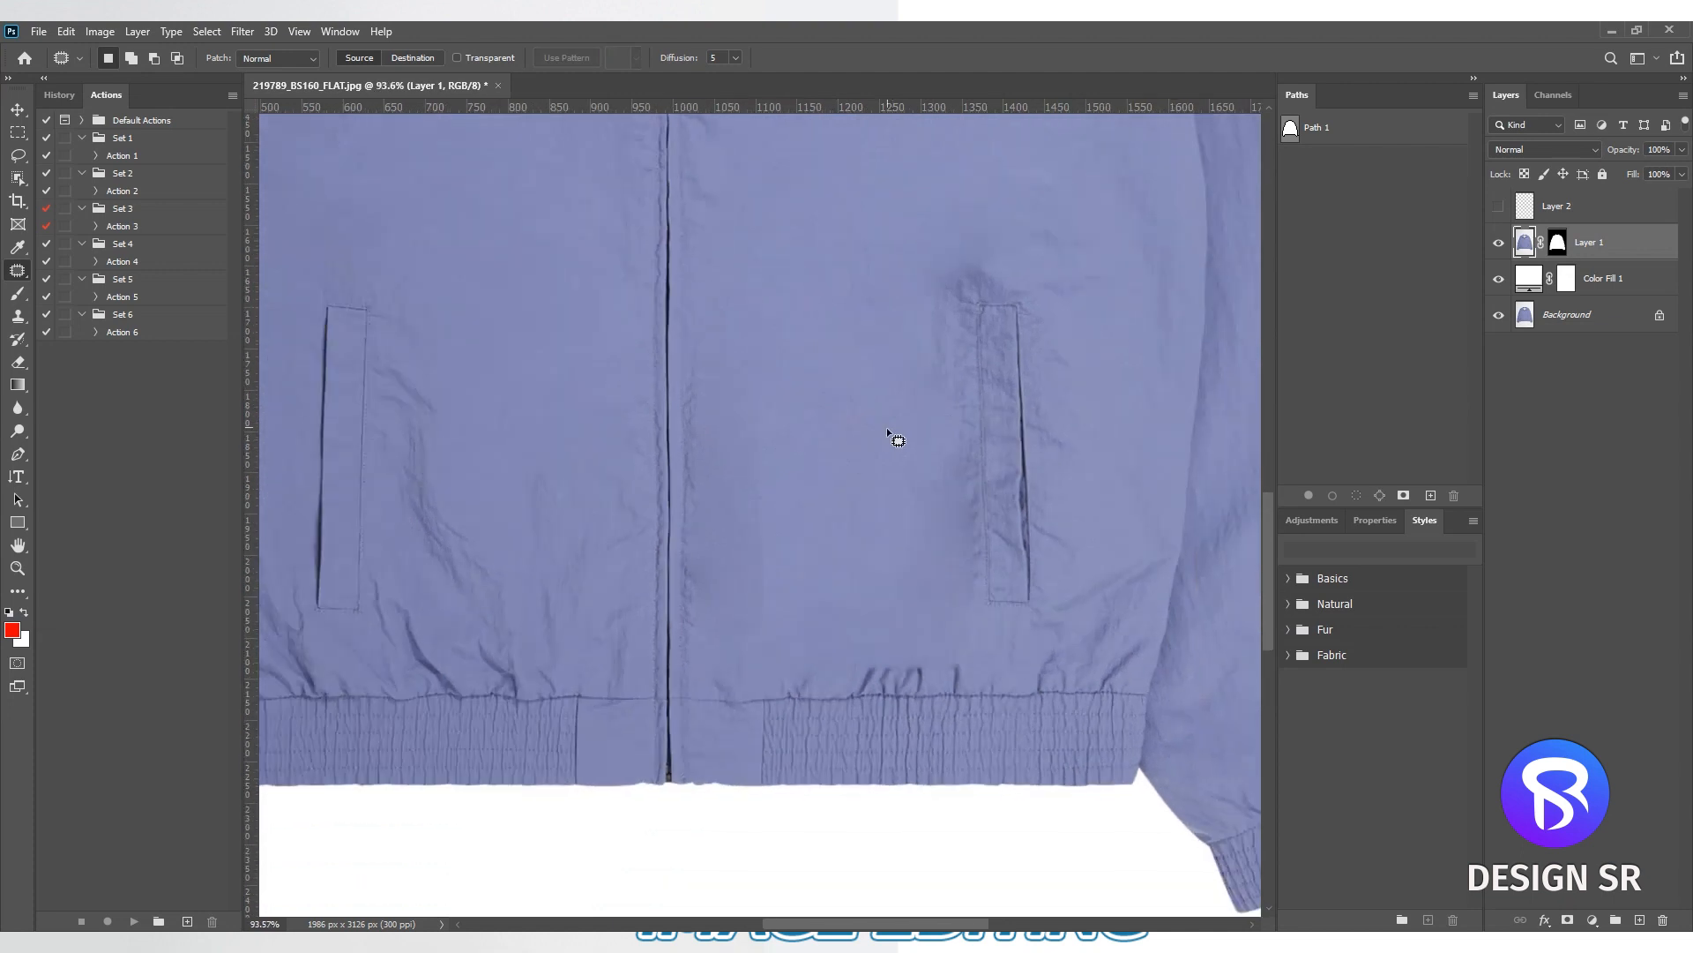
- Clone smooth fabric over the uneven shading between the zipper and the logo-side pocket on Layer 1, using a soft 123 px Clone Stamp
scroll(945, 539, up, 4)
key(s)
alt+drag(830, 504, 891, 504)
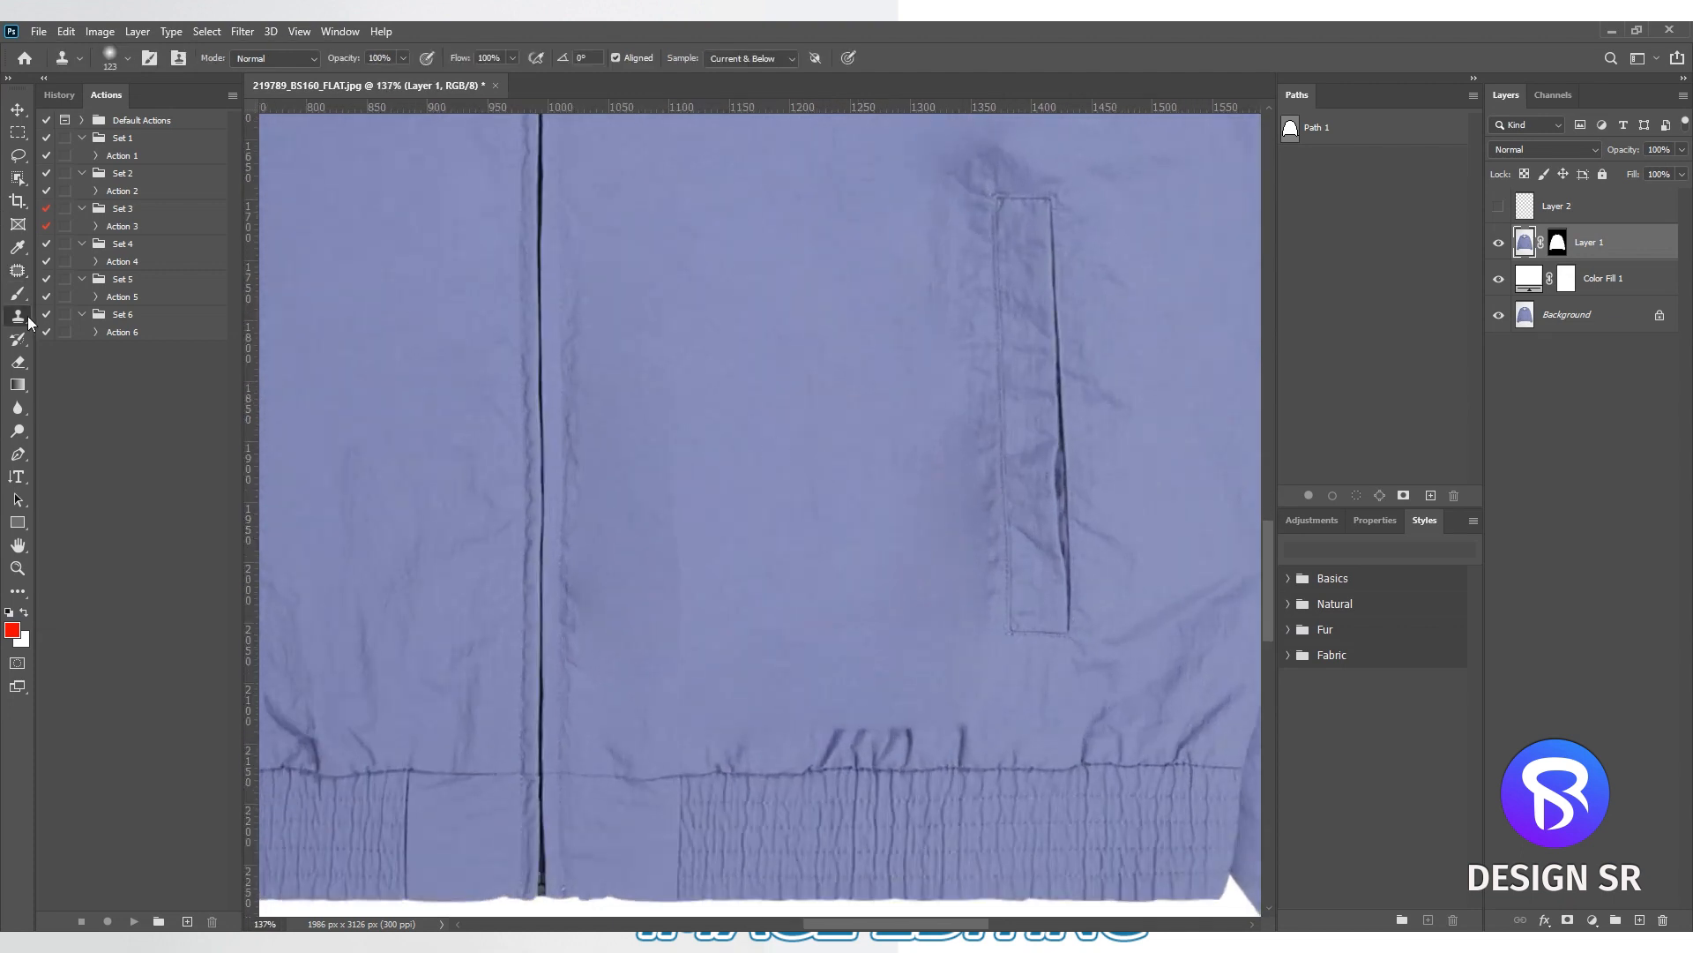
right_click(820, 430)
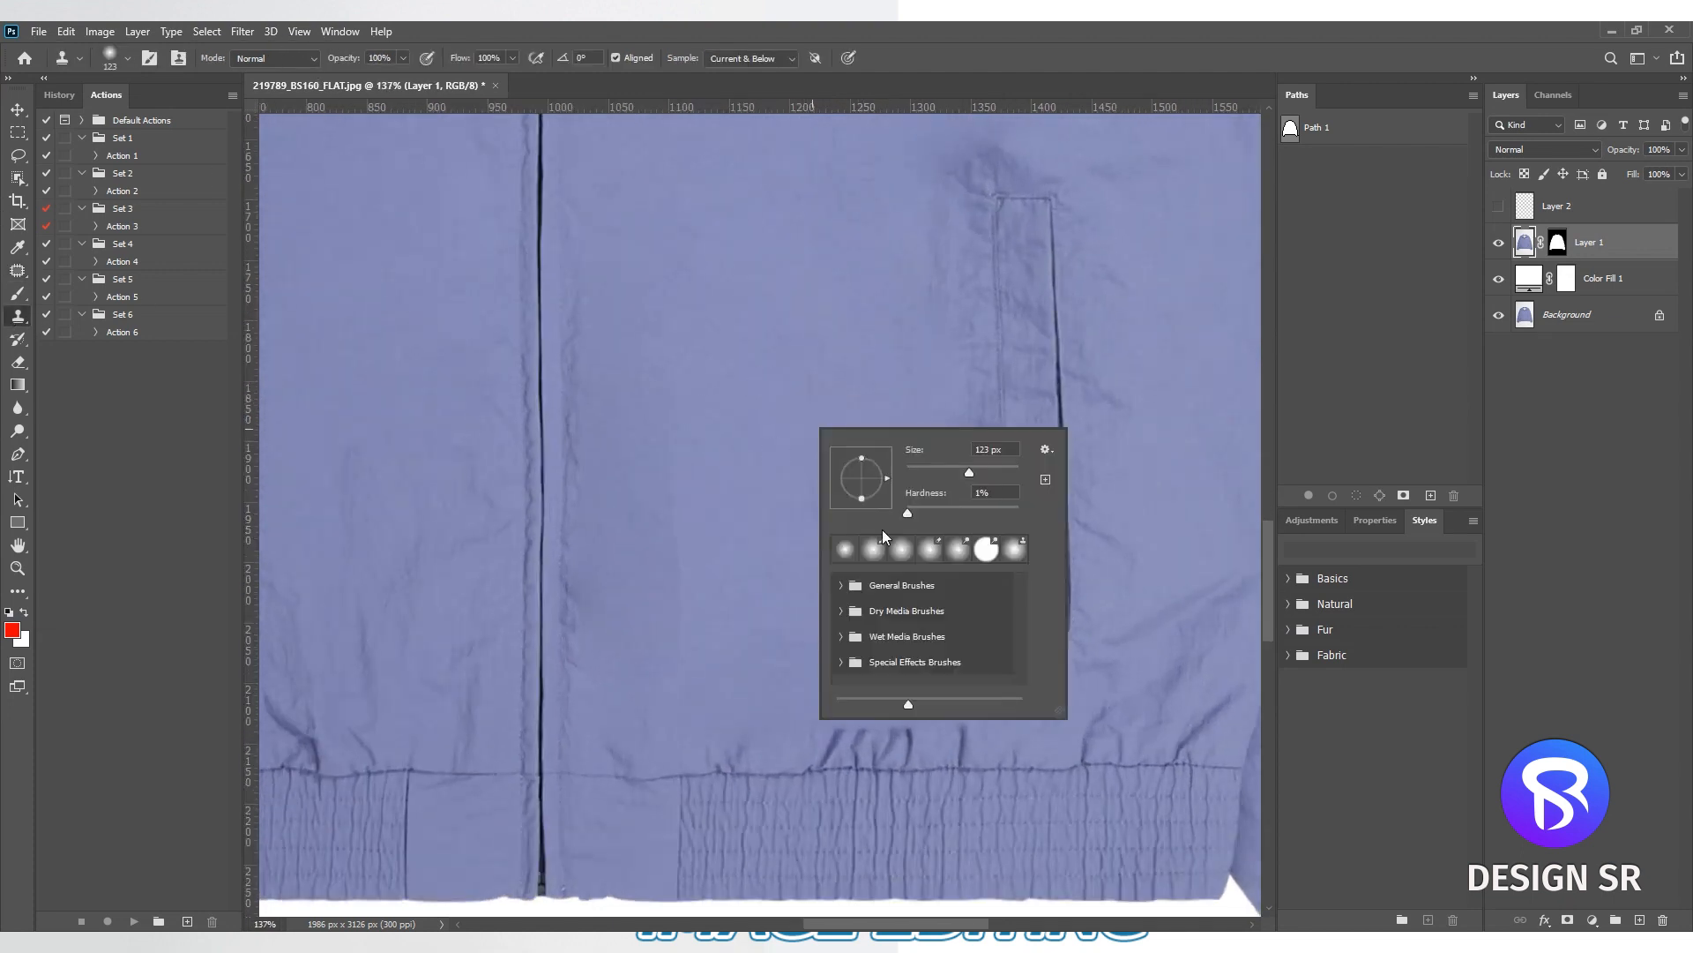
click(904, 511)
click(1565, 467)
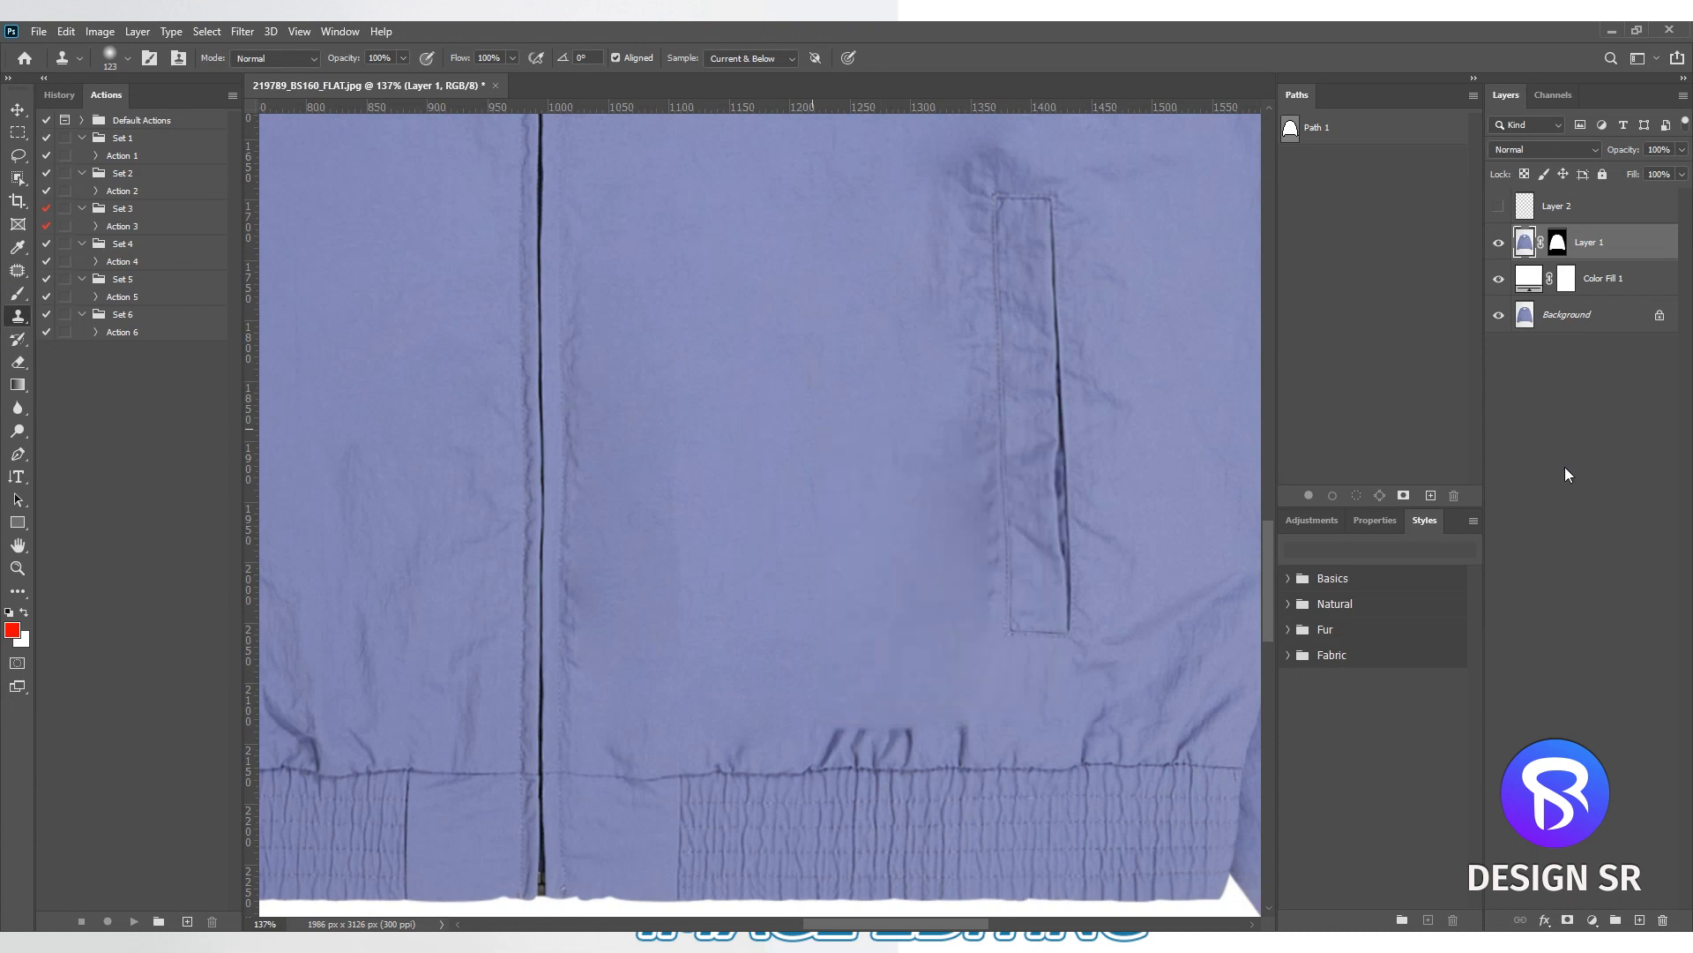
click(1527, 244)
drag(880, 574, 894, 402)
scroll(697, 473, down, 3)
drag(727, 575, 743, 575)
scroll(678, 397, down, 2)
- Clone away the remaining wrinkles between the plain-side pocket, the zipper and the hem band
drag(638, 458, 1076, 572)
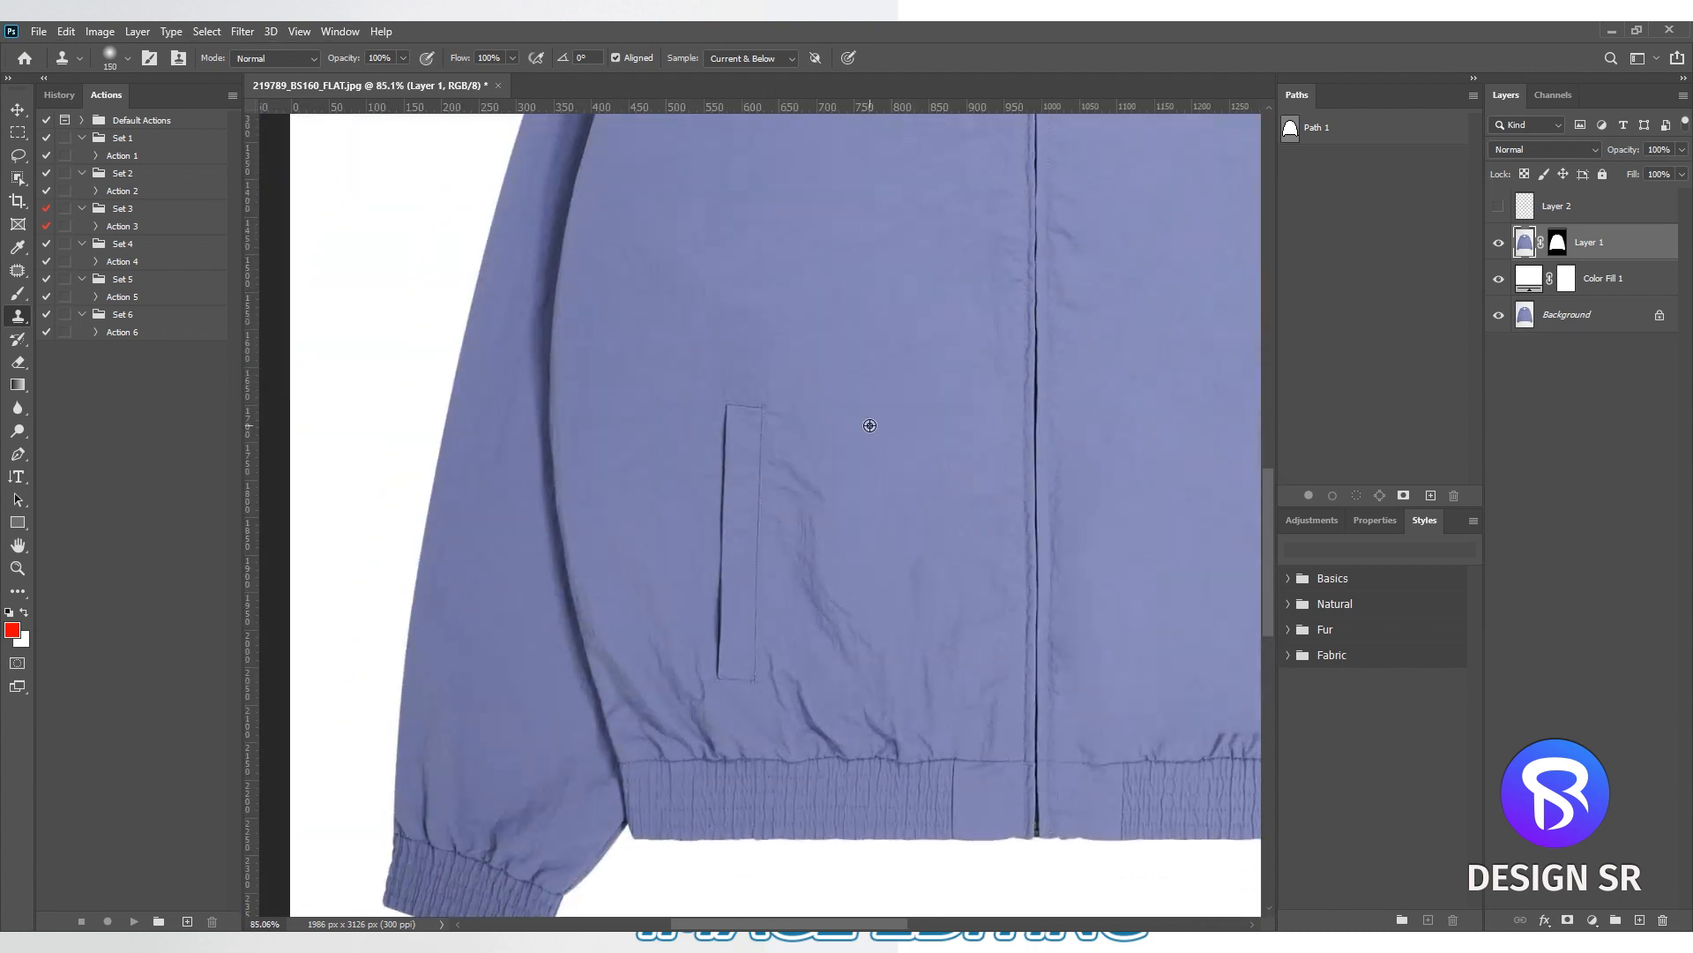
drag(832, 658, 790, 421)
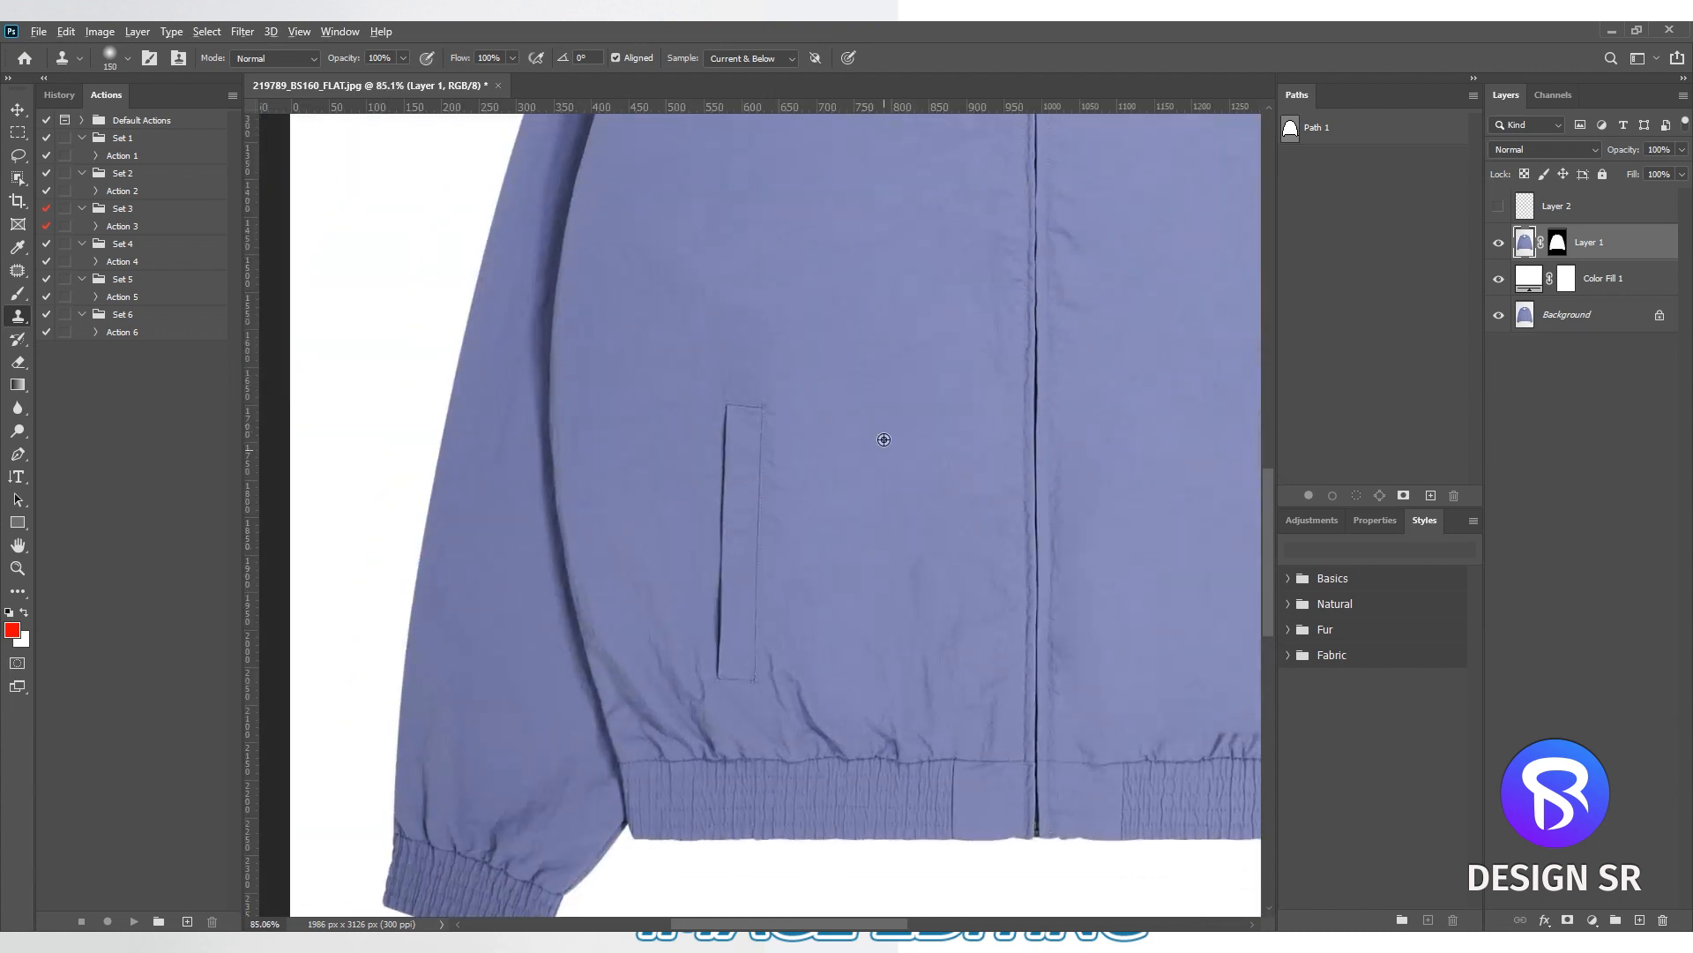
drag(891, 622, 874, 622)
scroll(898, 623, down, 5)
- Clone out the remaining smudge and wrinkles around the logo-side pocket with a 105 px brush
scroll(955, 608, up, 3)
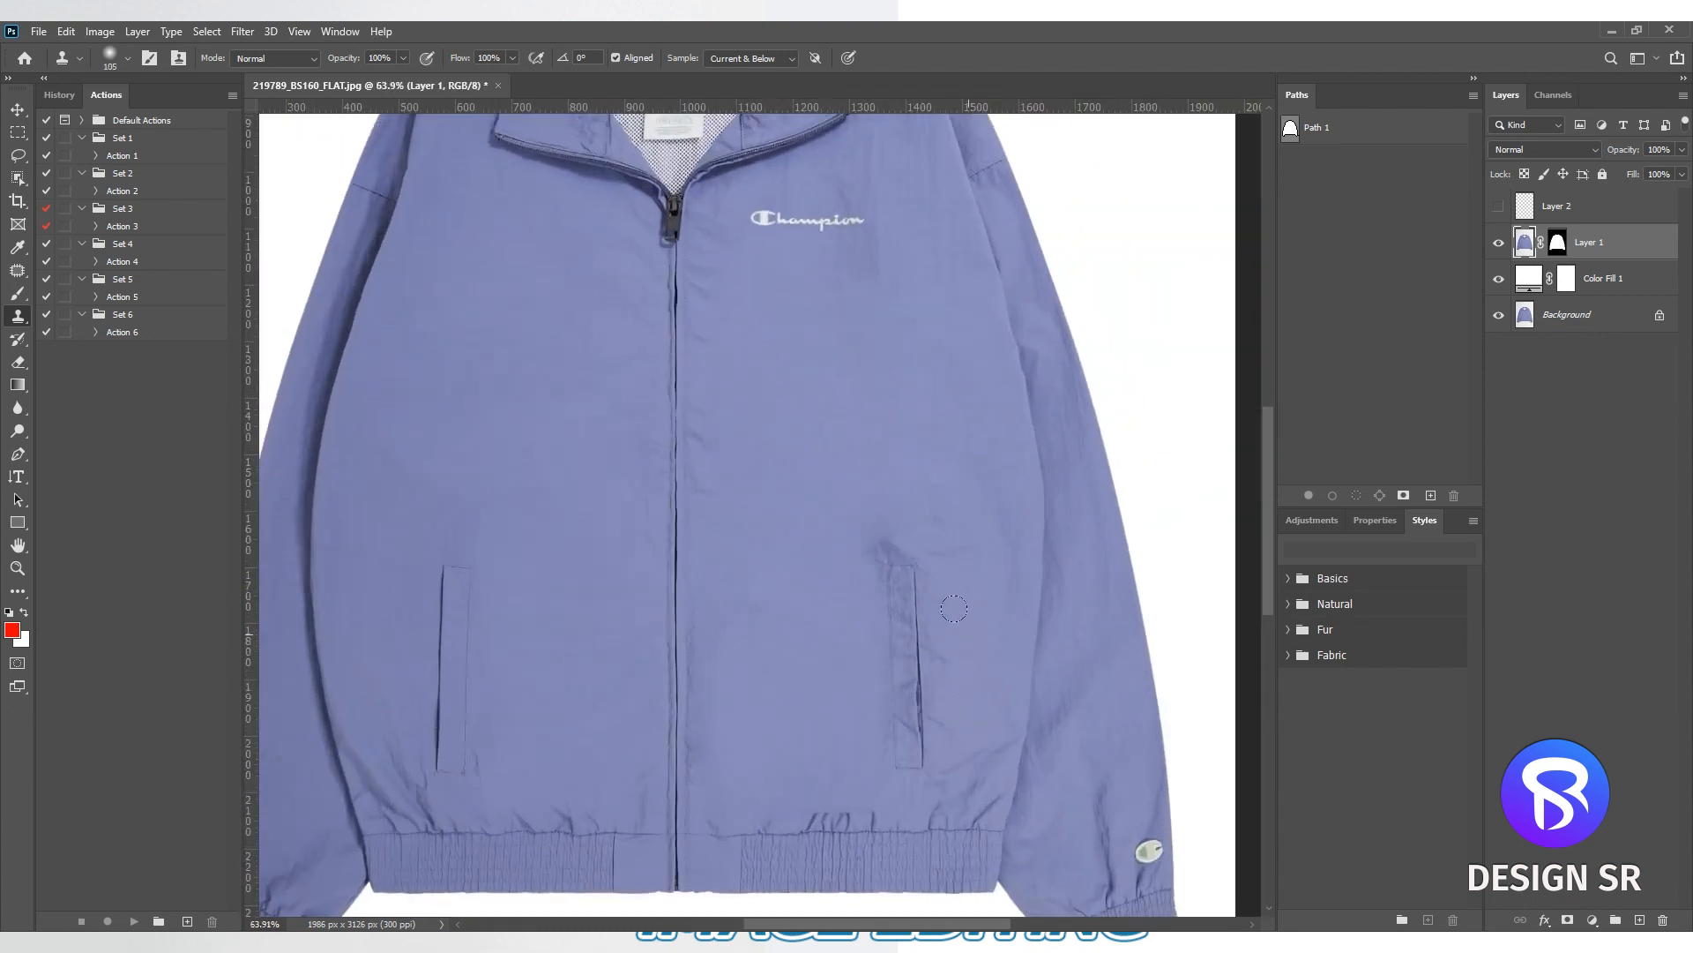
scroll(877, 510, down, 2)
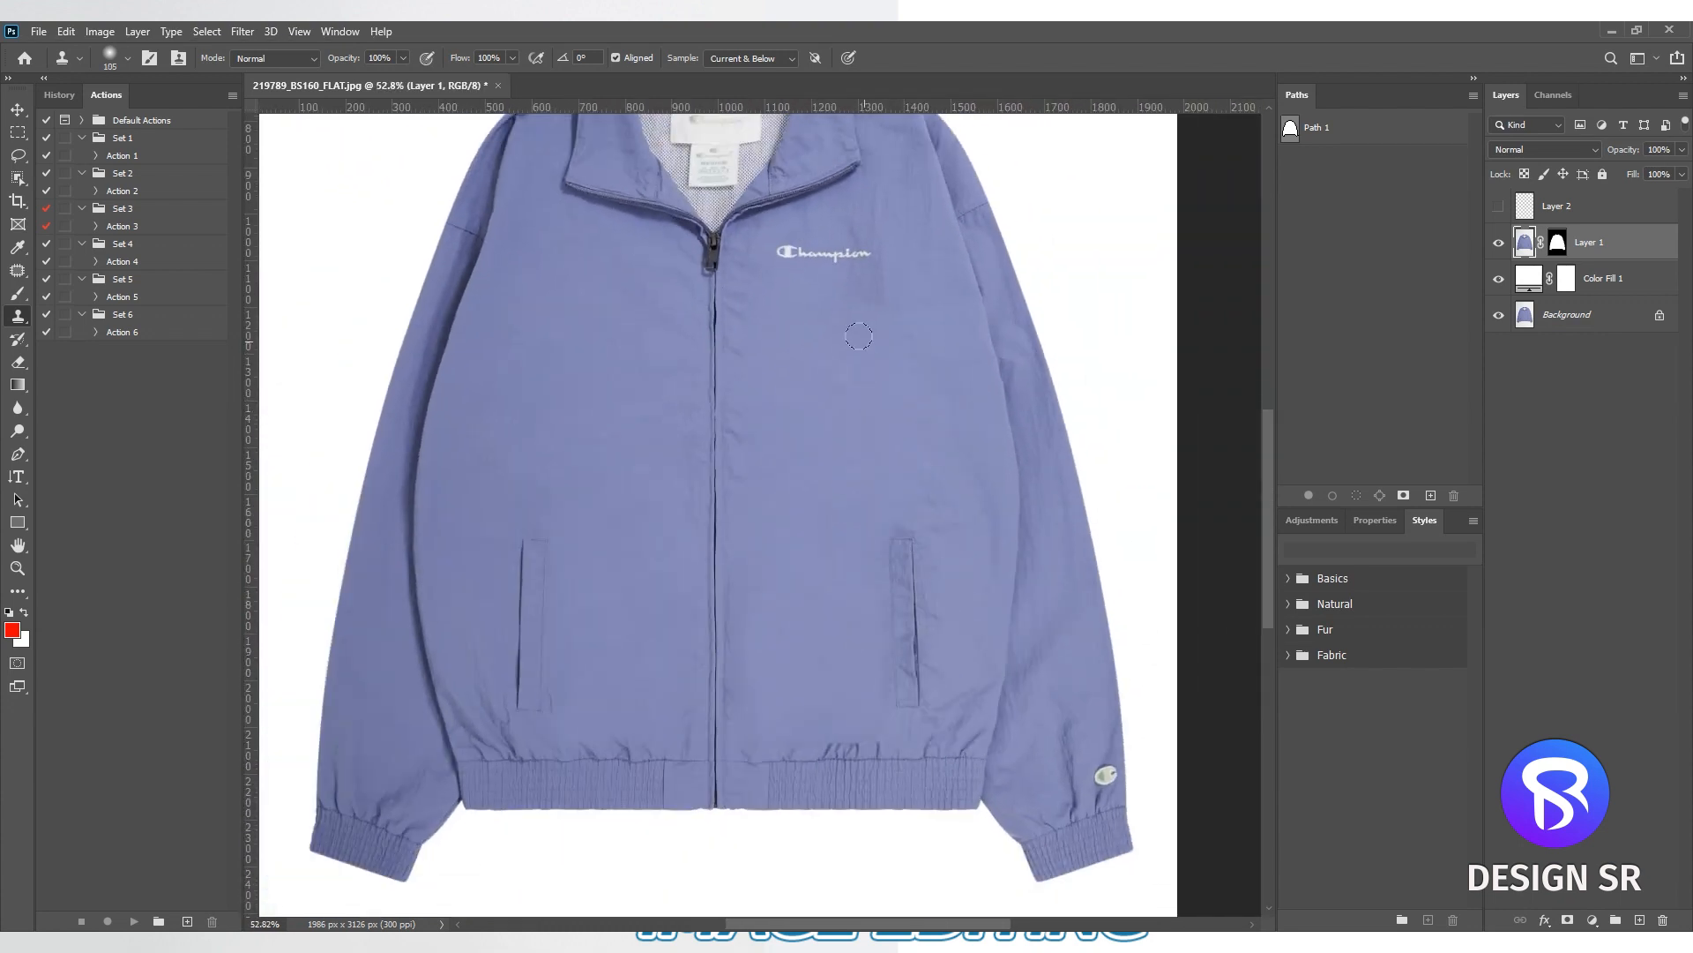
scroll(908, 441, down, 2)
scroll(842, 454, up, 2)
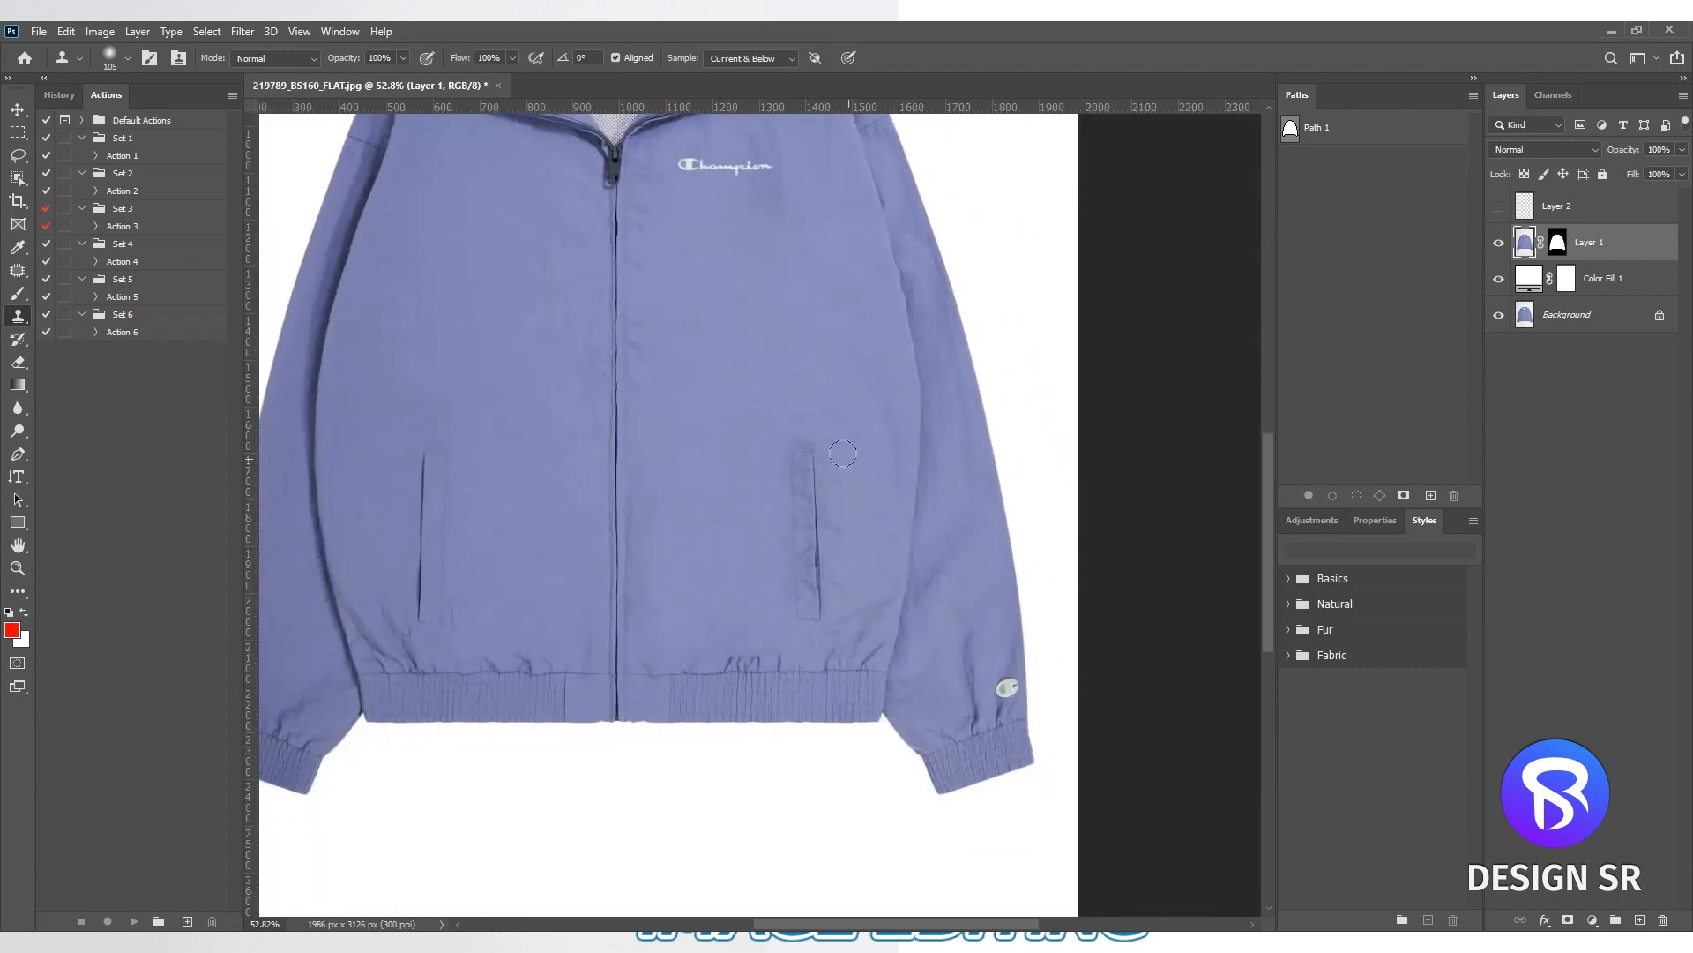
- Compare the whole retouched jacket with the original Background layer
scroll(842, 453, down, 3)
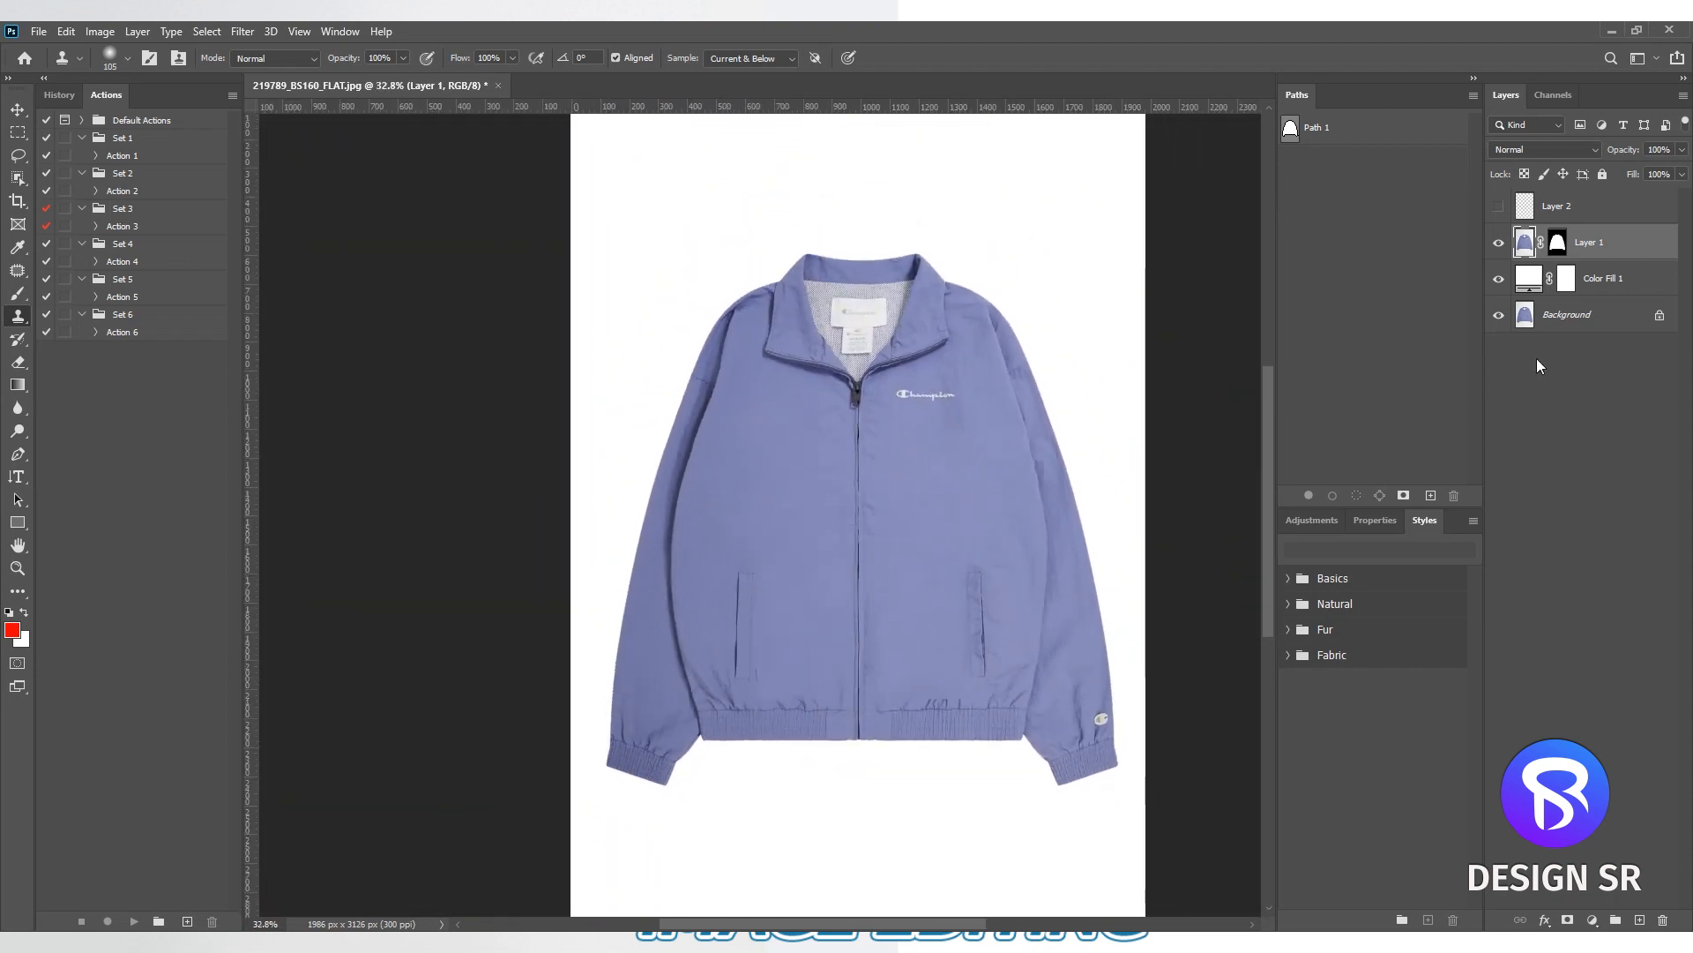
alt+click(1498, 315)
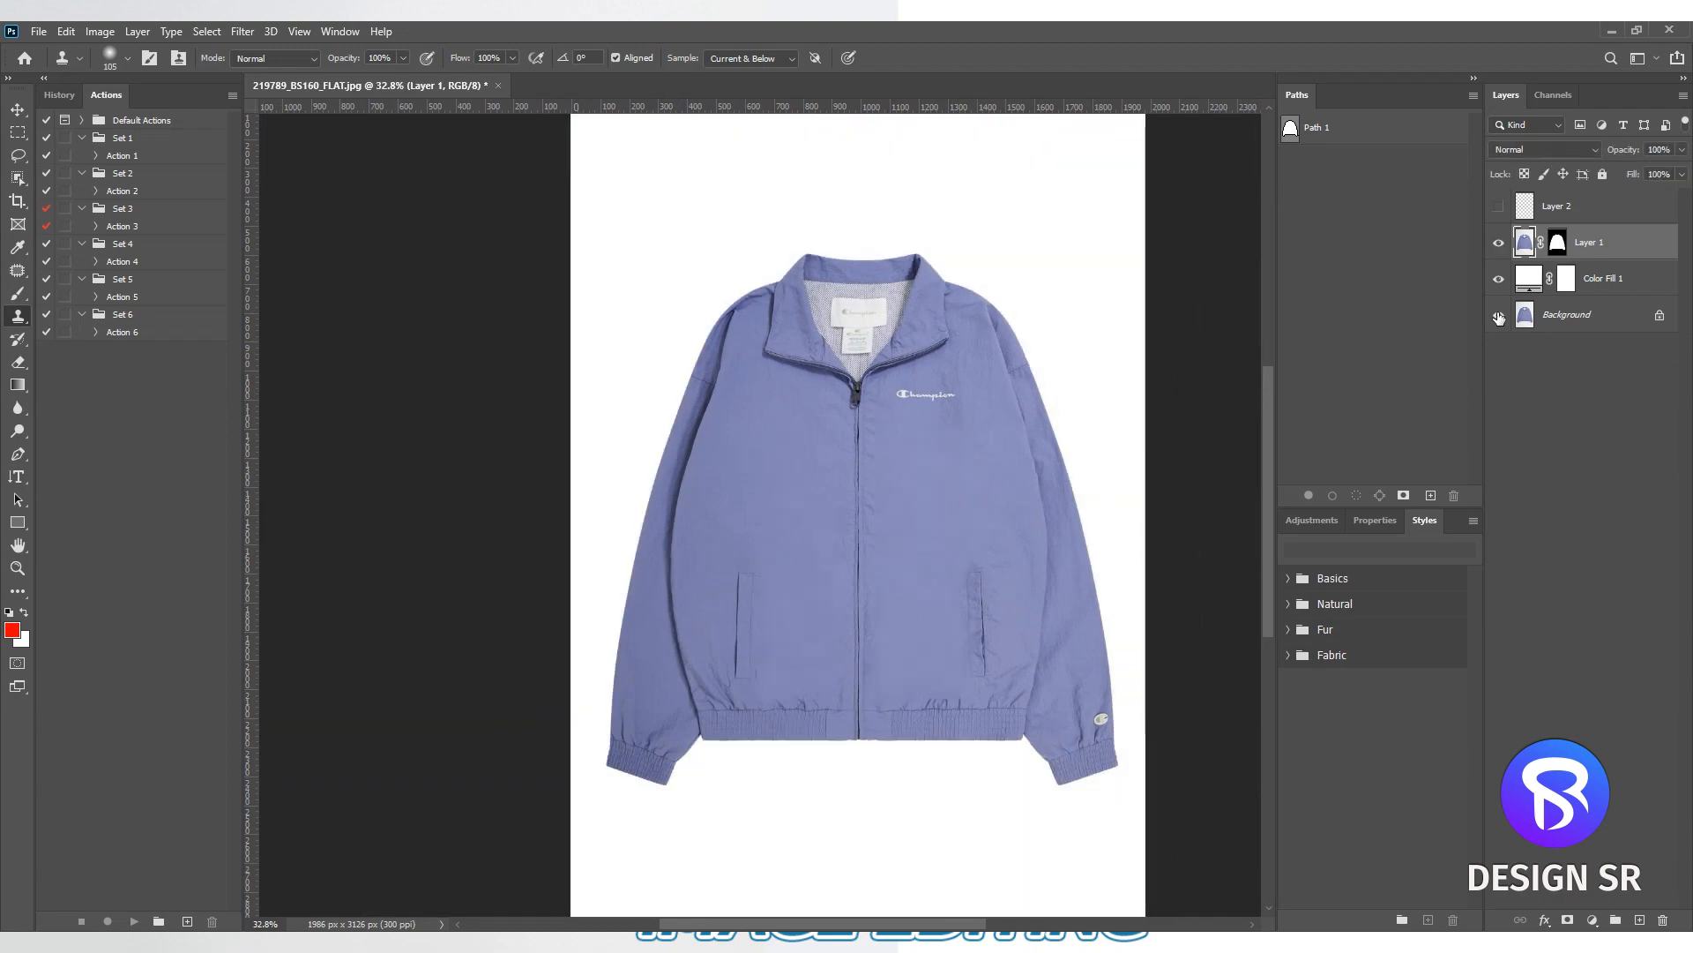